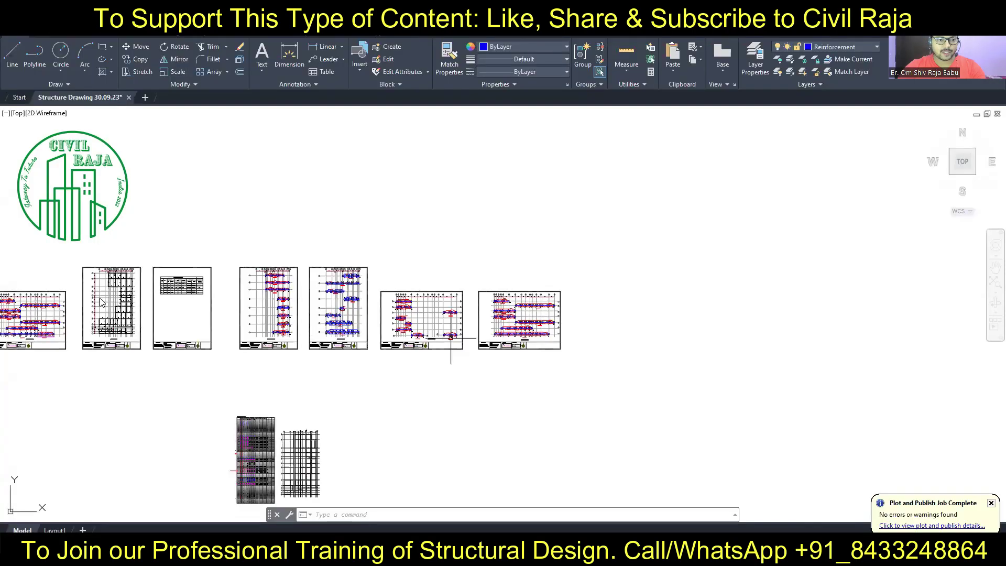
Step: Zoom over the roof beam schedule onto sheet ST-08 and select its PLINTH BEAM DETAILS title
scroll(101, 303, "up", 1)
scroll(101, 302, "up", 2)
scroll(74, 313, "up", 2)
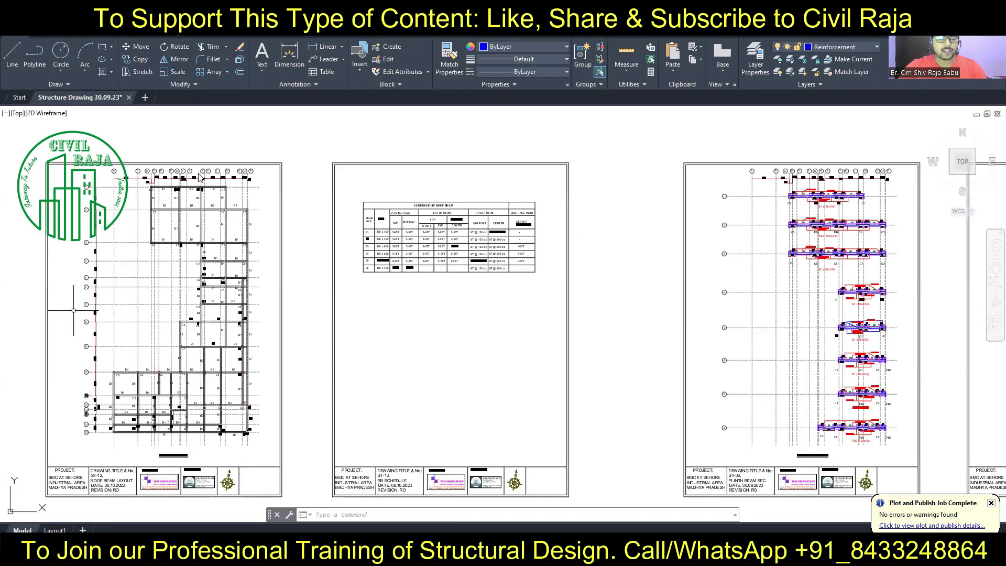
scroll(453, 190, "up", 2)
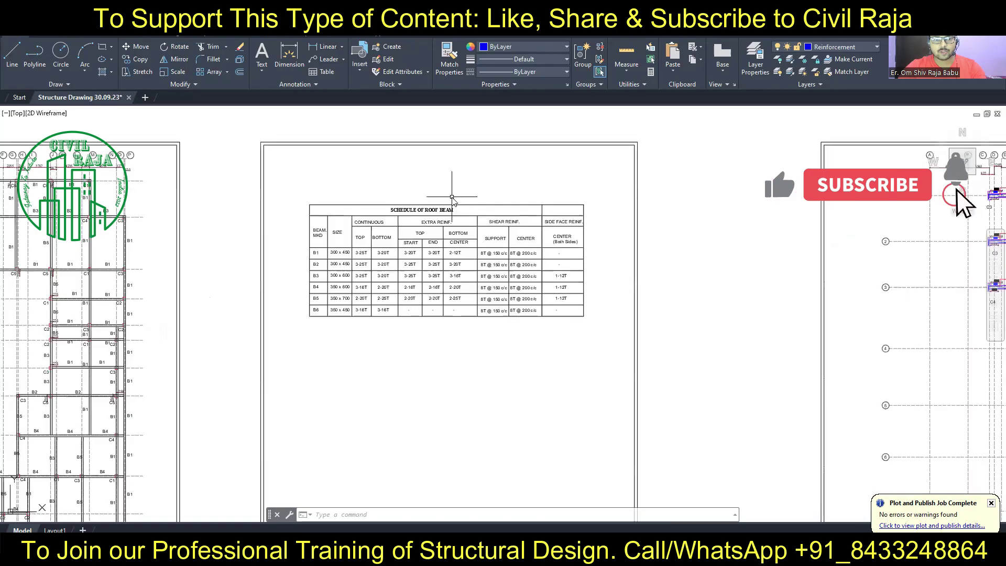
scroll(456, 191, "up", 4)
scroll(225, 191, "down", 5)
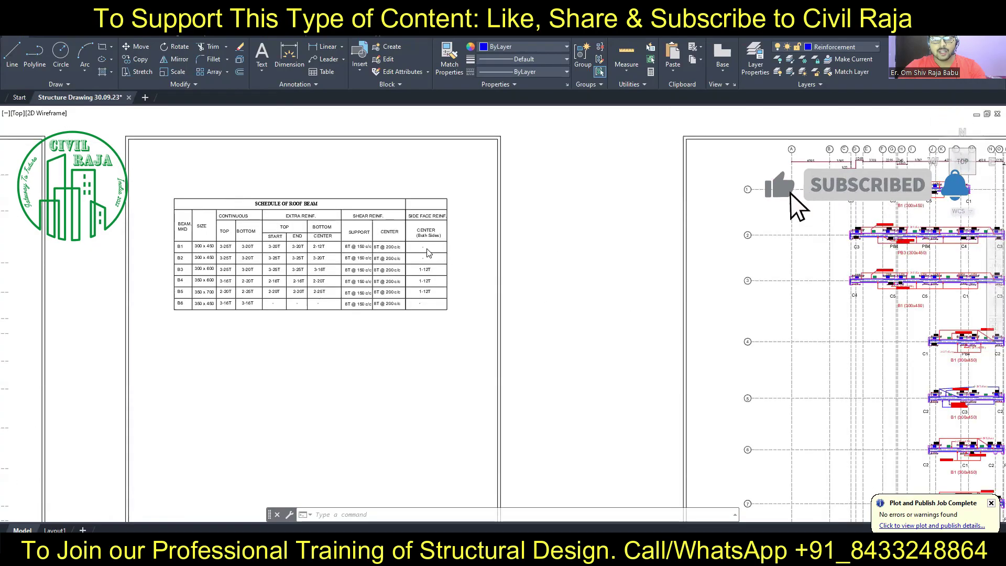
scroll(427, 248, "down", 3)
scroll(427, 248, "down", 2)
scroll(619, 401, "up", 7)
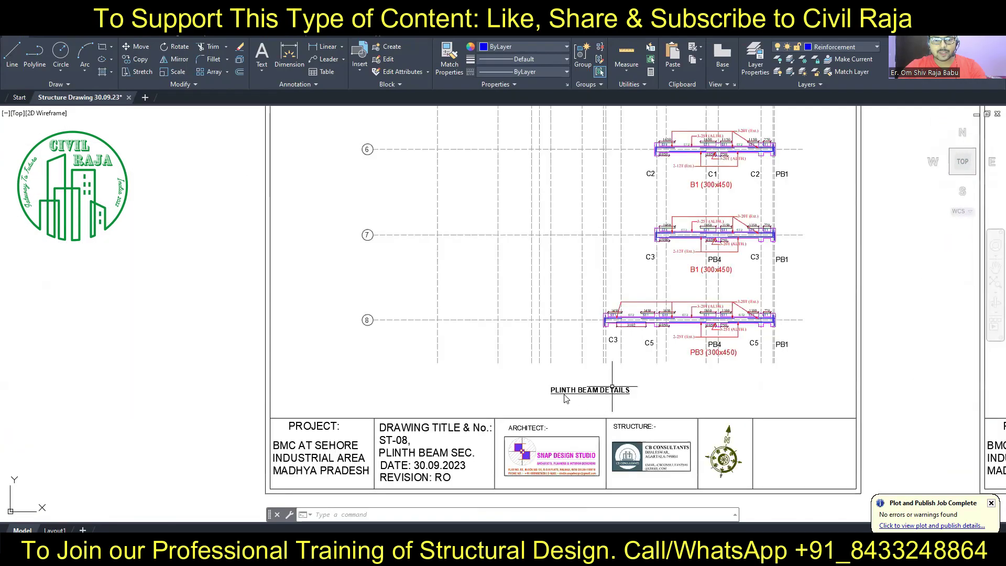
left_click(612, 387)
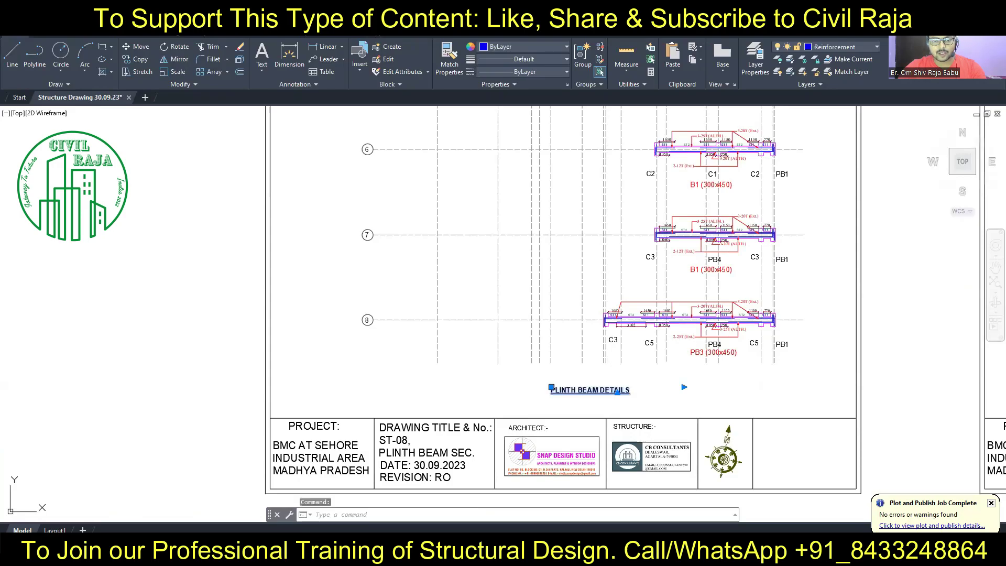
Step: Change the sheet ST-08 caption to ROOF BEAM DETAILS
double_click(575, 387)
type("R")
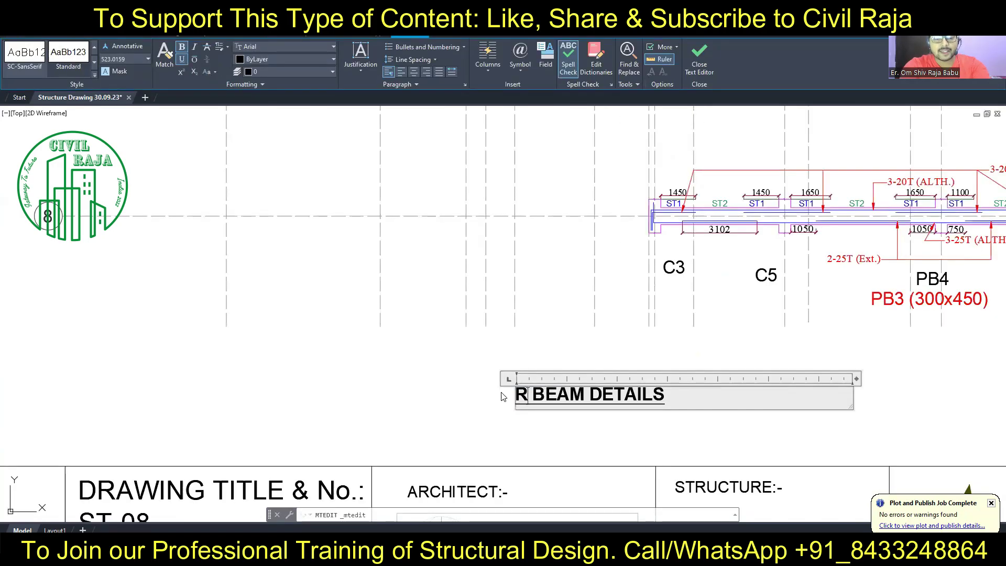
type("OOF")
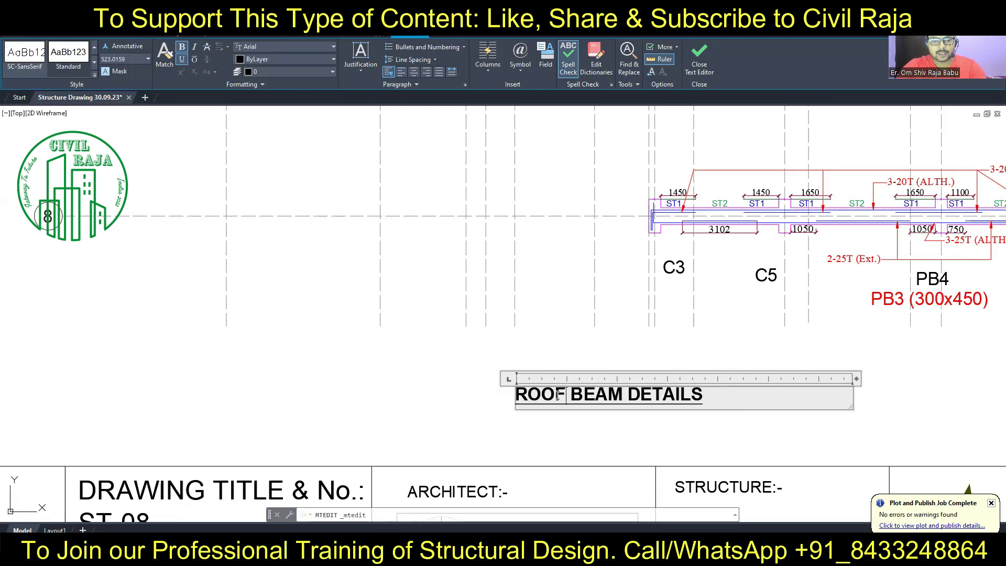
left_click_drag(559, 396, 490, 402)
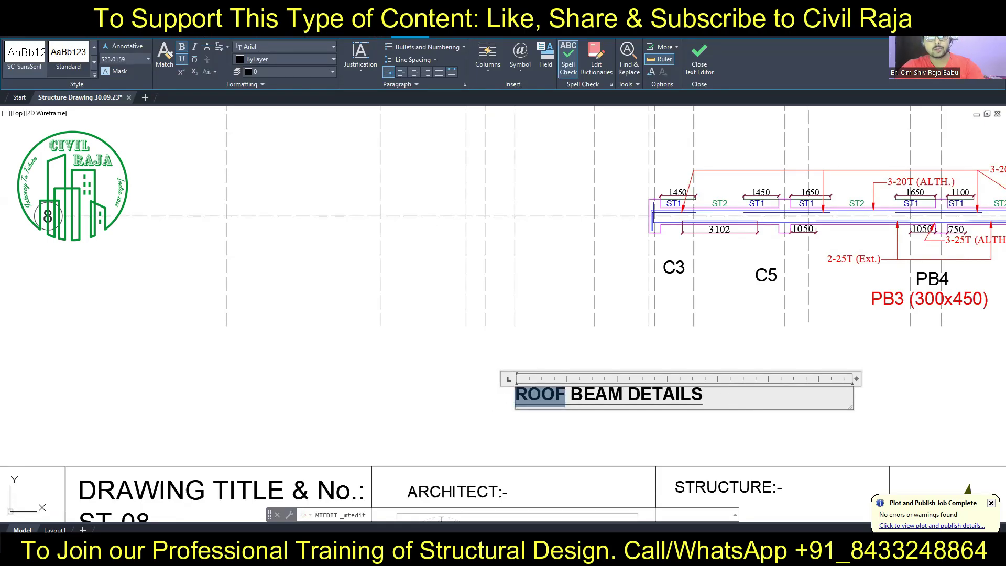
left_click(305, 385)
Step: Change the sheet ST-09 caption to ROOF BEAM DETAILS
middle_click_drag(830, 398, 608, 392)
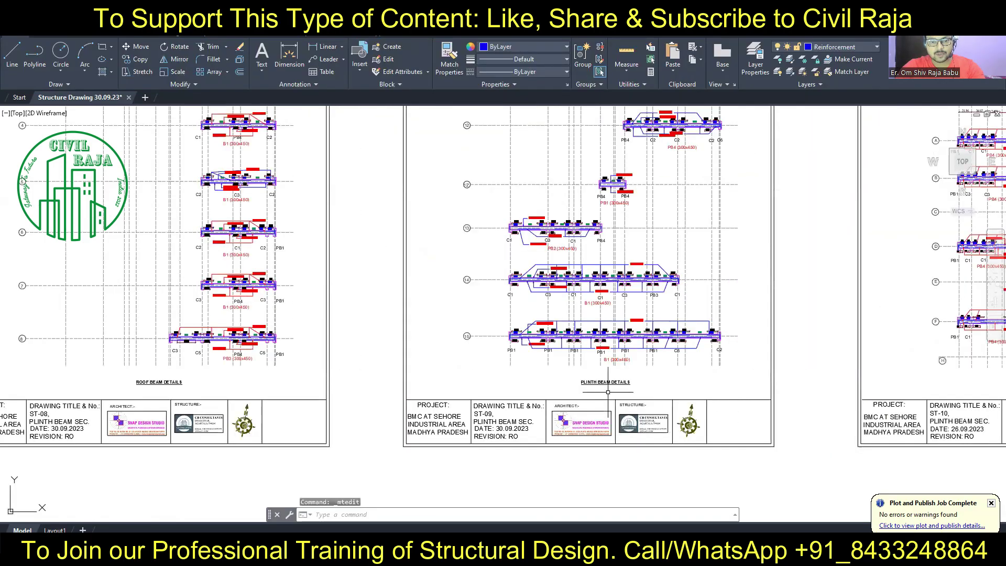
scroll(584, 395, "up", 6)
double_click(581, 397)
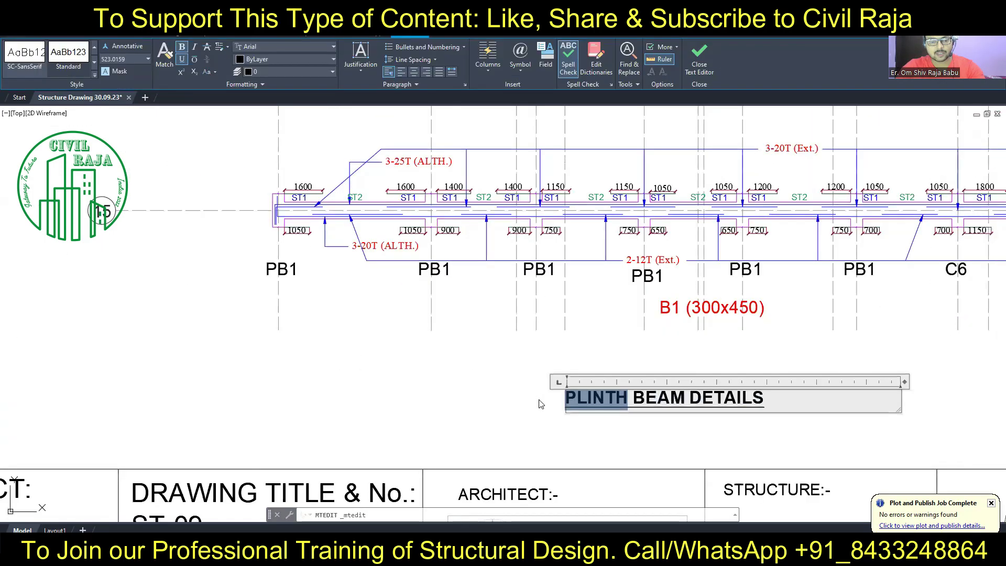
type("ROOF")
left_click(734, 372)
Step: Change the sheet ST-10 caption to ROOF BEAM DETAILS
scroll(735, 373, "down", 5)
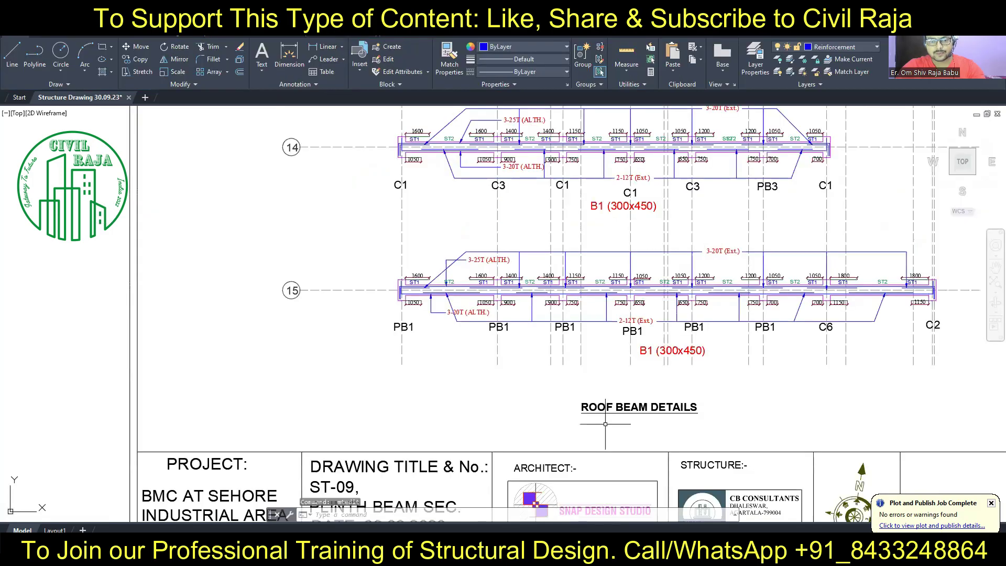
scroll(734, 372, "down", 3)
scroll(735, 372, "down", 3)
middle_click_drag(734, 372, 703, 372)
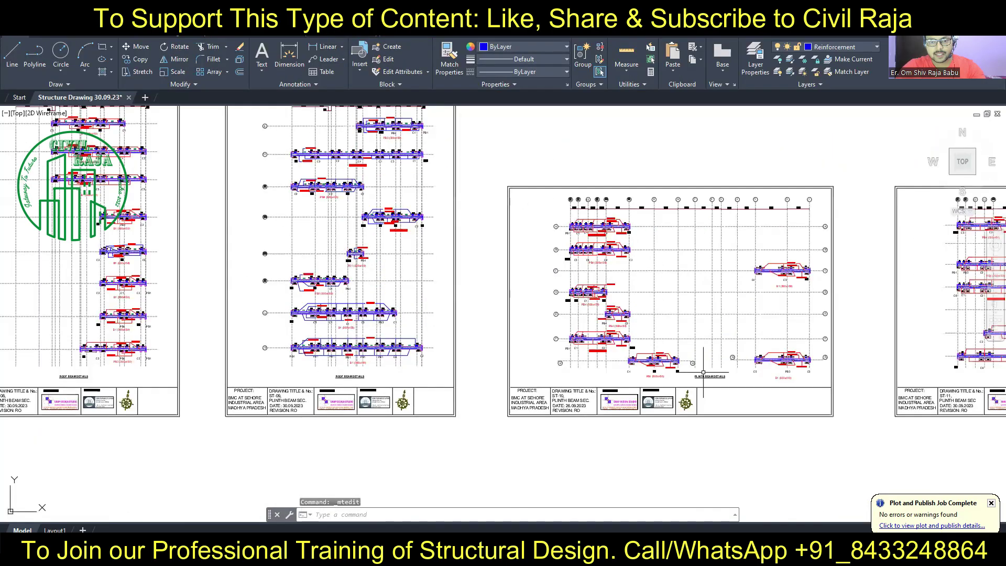
scroll(704, 372, "up", 5)
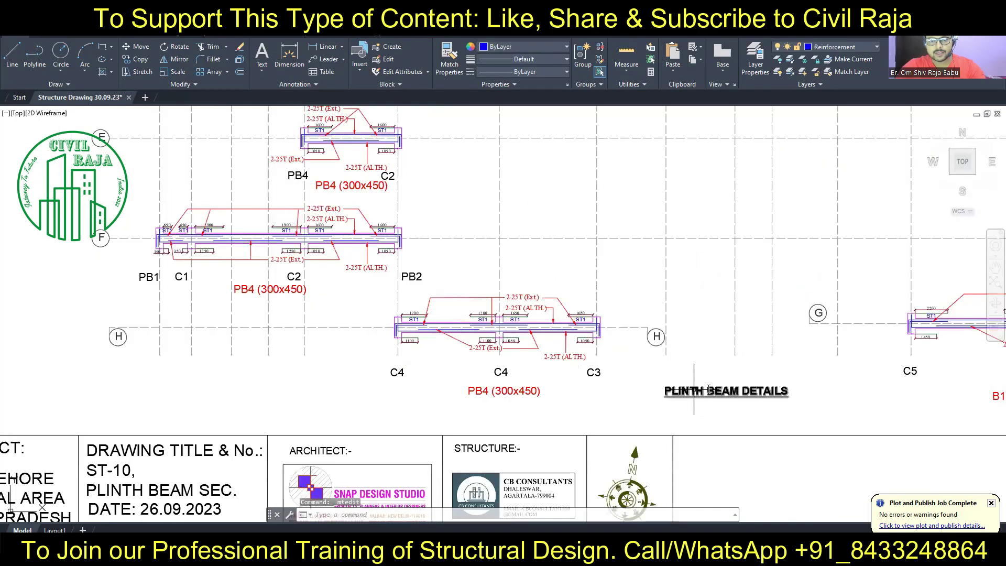
double_click(681, 392)
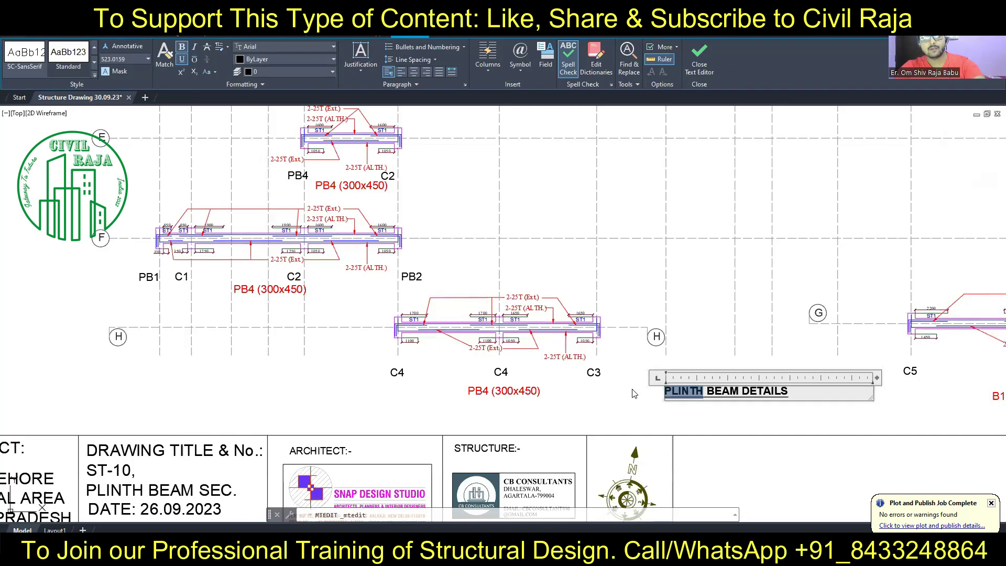
type("ROOF")
left_click(553, 422)
Step: Change the sheet ST-11 caption to ROOF BEAM DETAILS
scroll(553, 422, "down", 3)
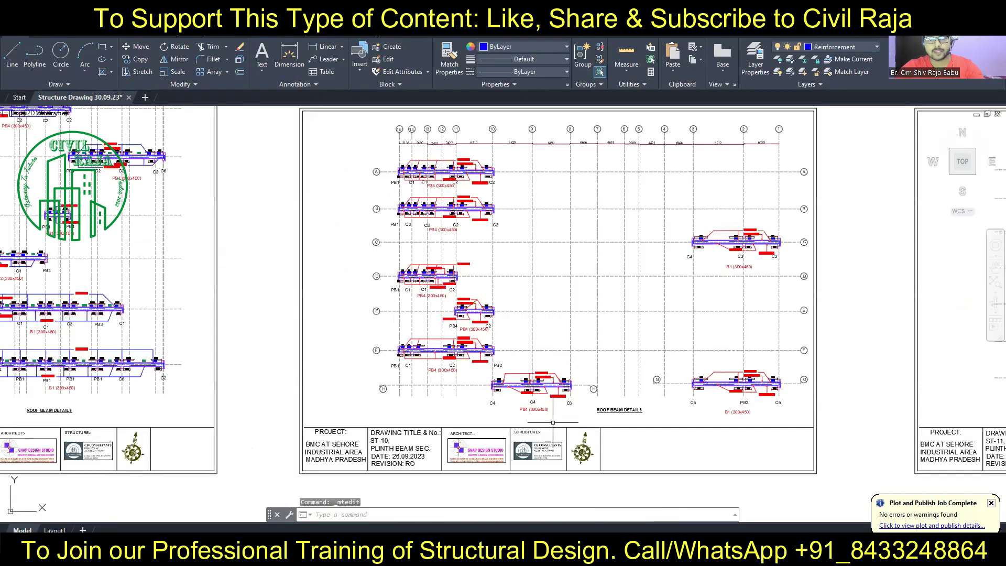
middle_click_drag(847, 417, 595, 418)
middle_click_drag(981, 419, 775, 421)
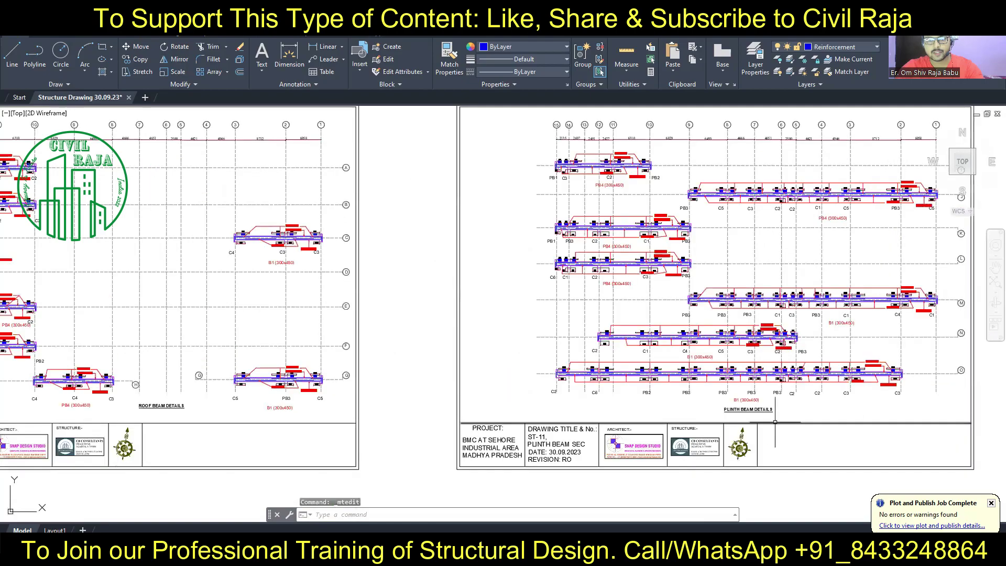
scroll(776, 422, "up", 4)
left_click(674, 390)
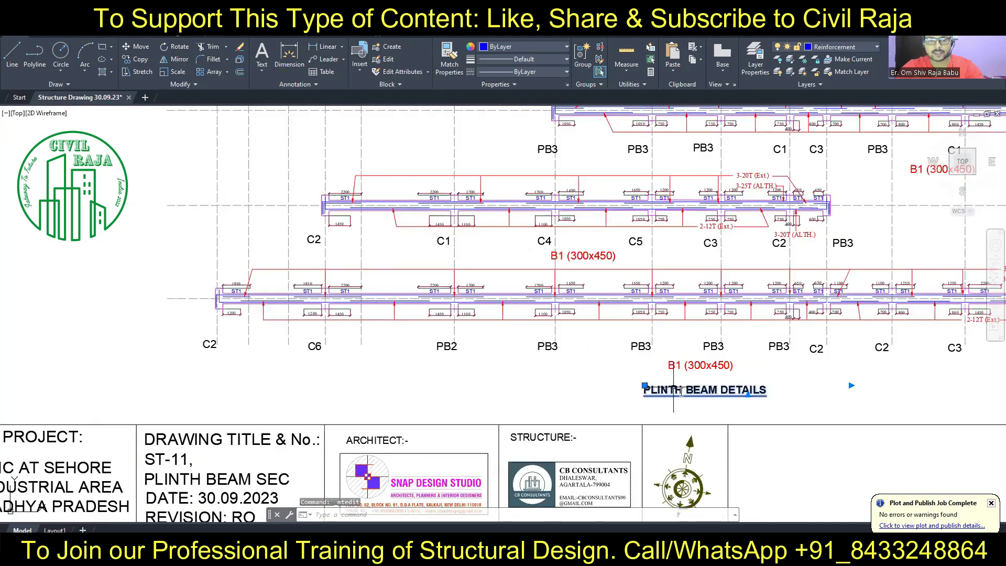
left_click_drag(682, 391, 643, 395)
type("ROOF")
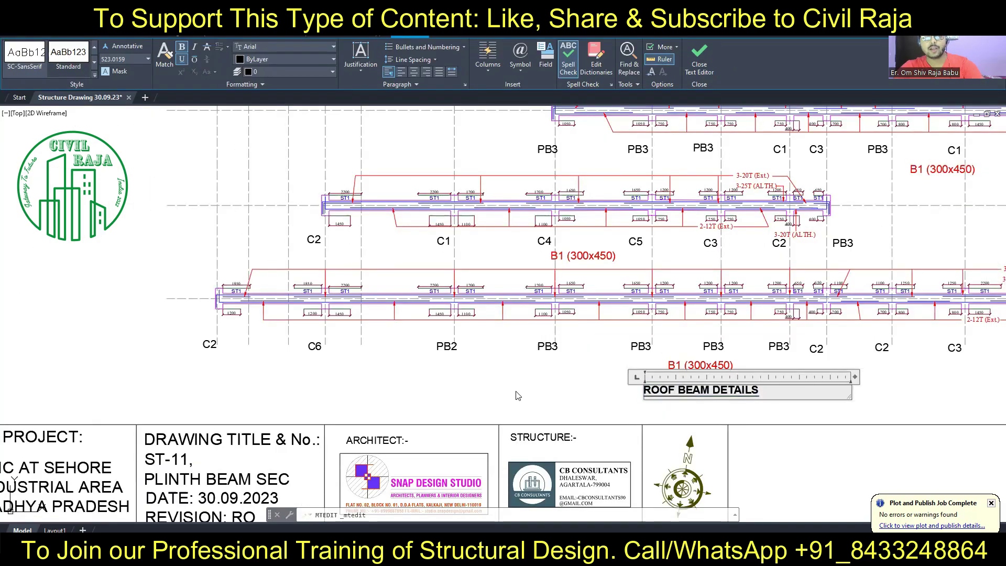
left_click(684, 407)
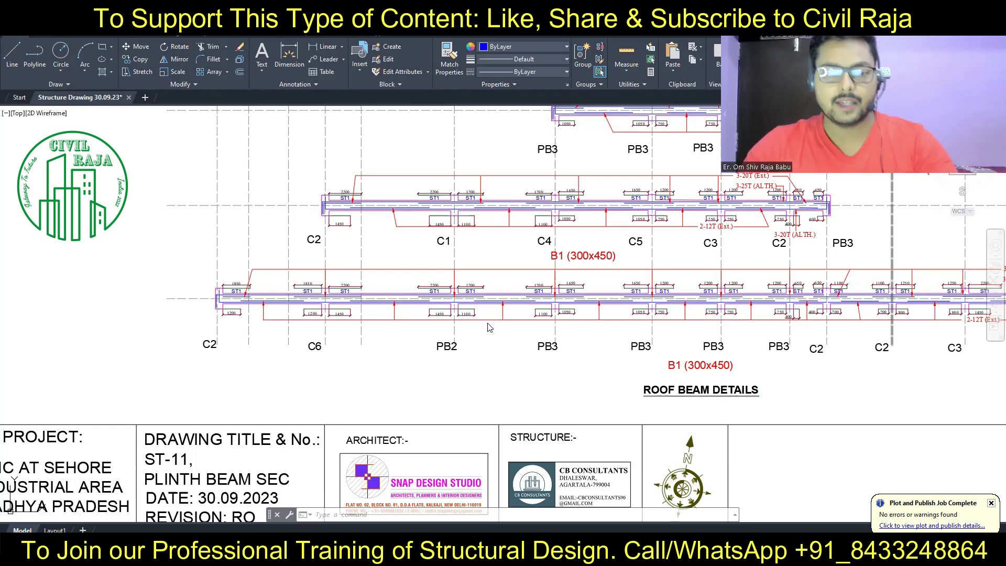
Step: Window-select beside the beam details, then quick-save the drawing with Ctrl+S
scroll(479, 346, "down", 2)
scroll(618, 335, "up", 2)
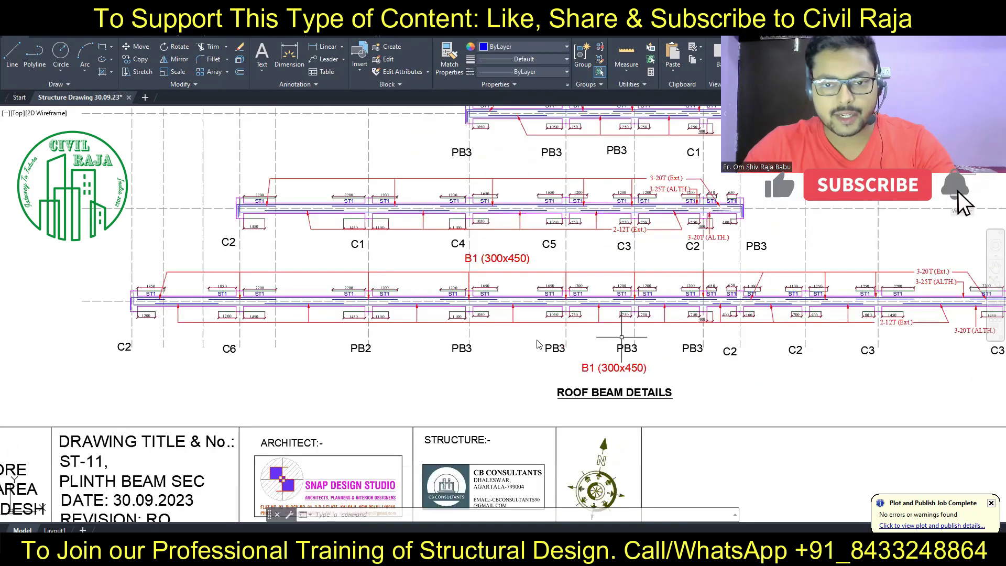
scroll(525, 346, "down", 2)
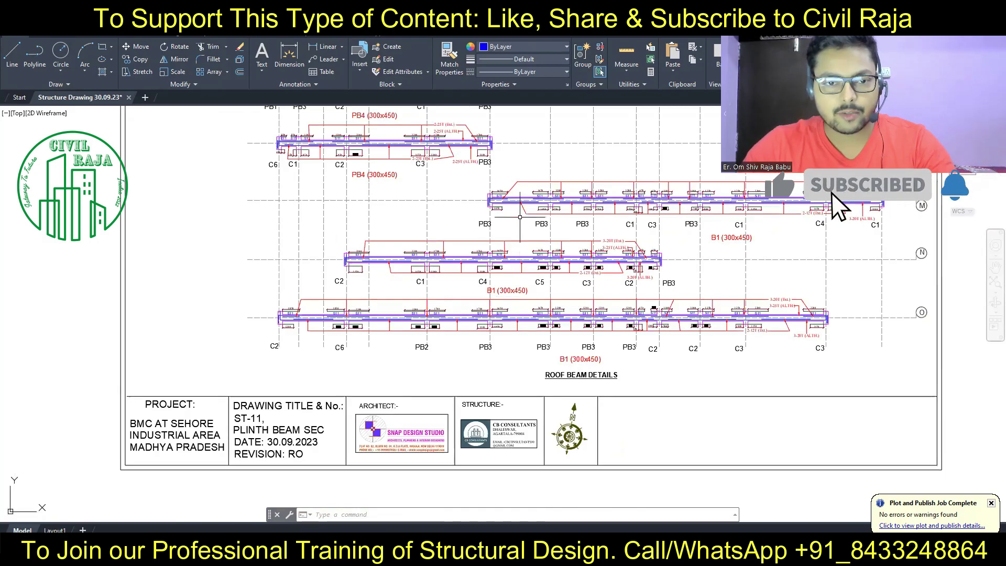
middle_click_drag(520, 218, 544, 281)
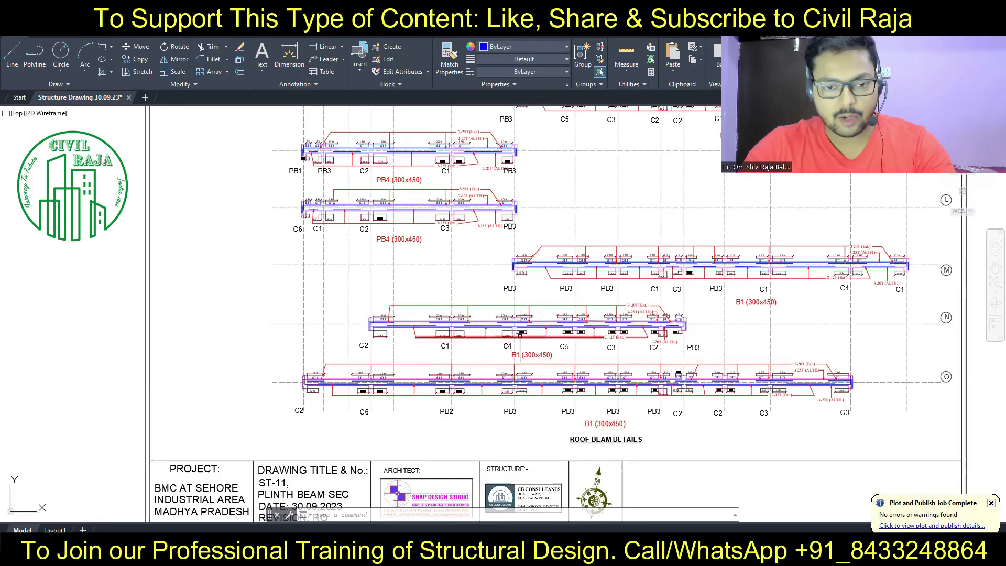
left_click(255, 325)
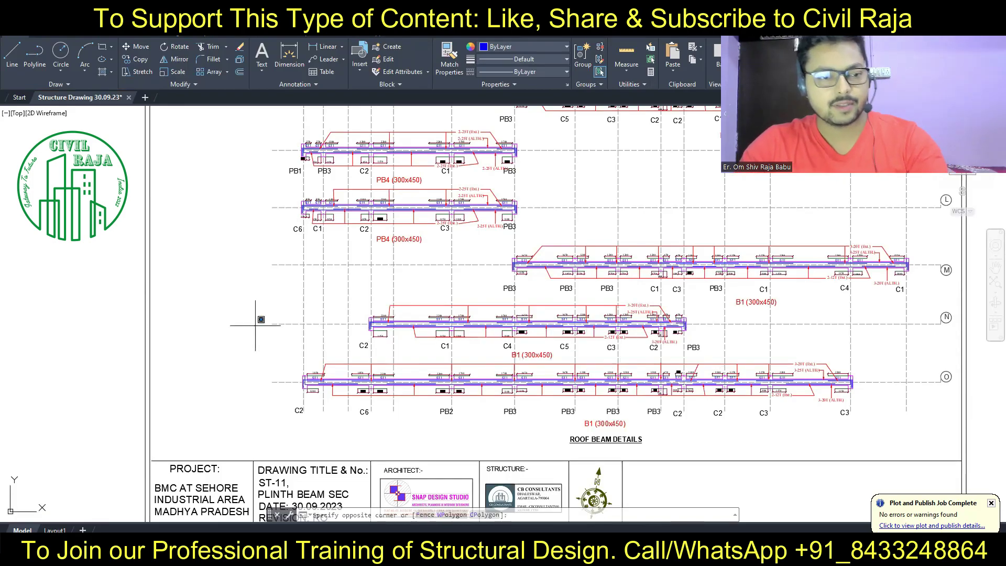
left_click(377, 226)
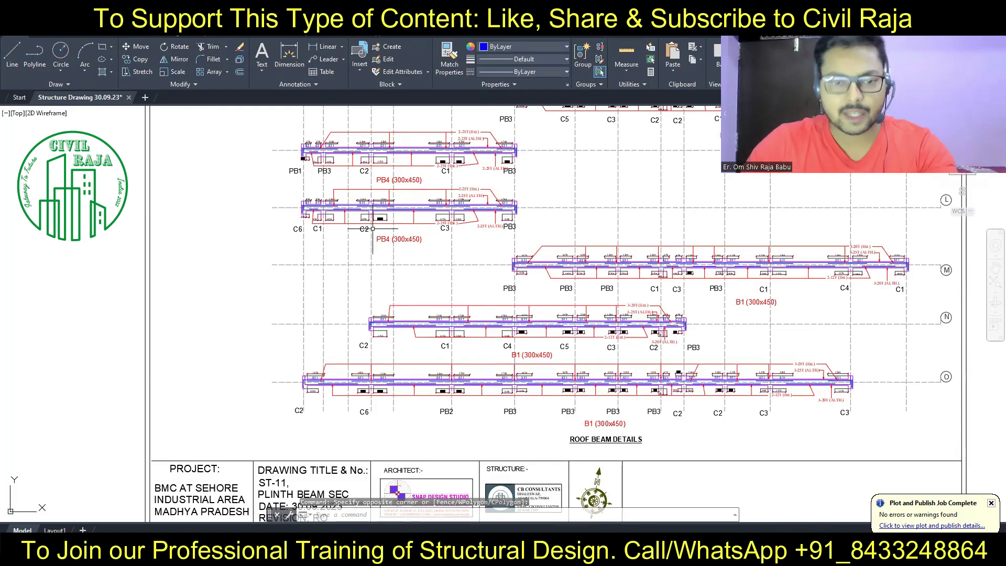
key("ctrl+s")
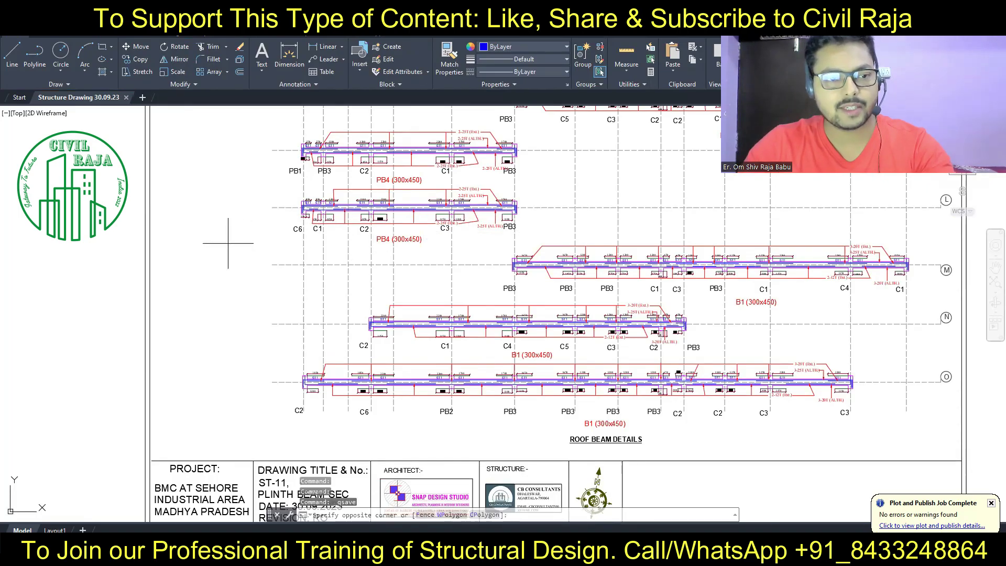
Step: Cancel the stray selection window and zoom out to show all the sheets
left_click(225, 237)
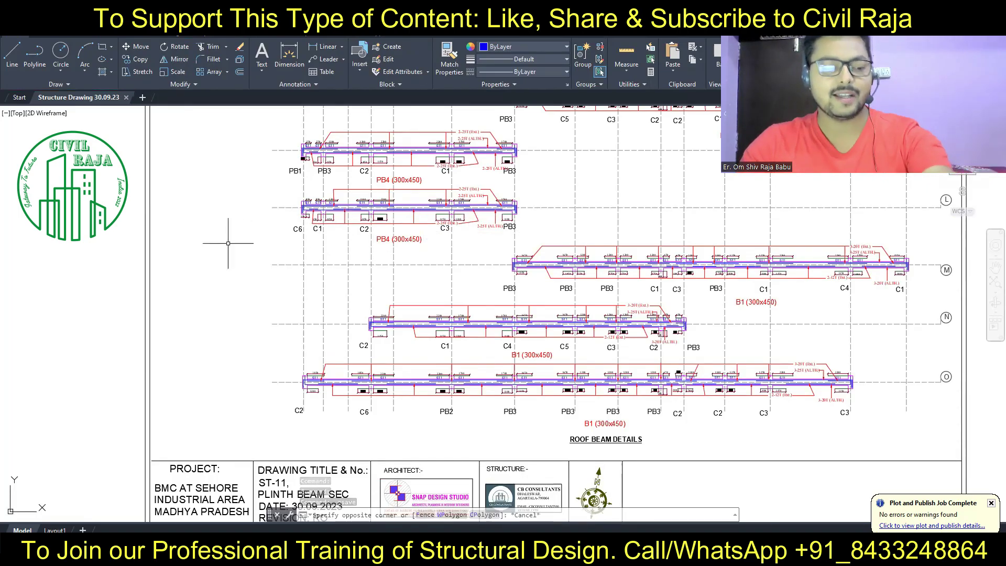
key("Escape")
scroll(202, 269, "down", 3)
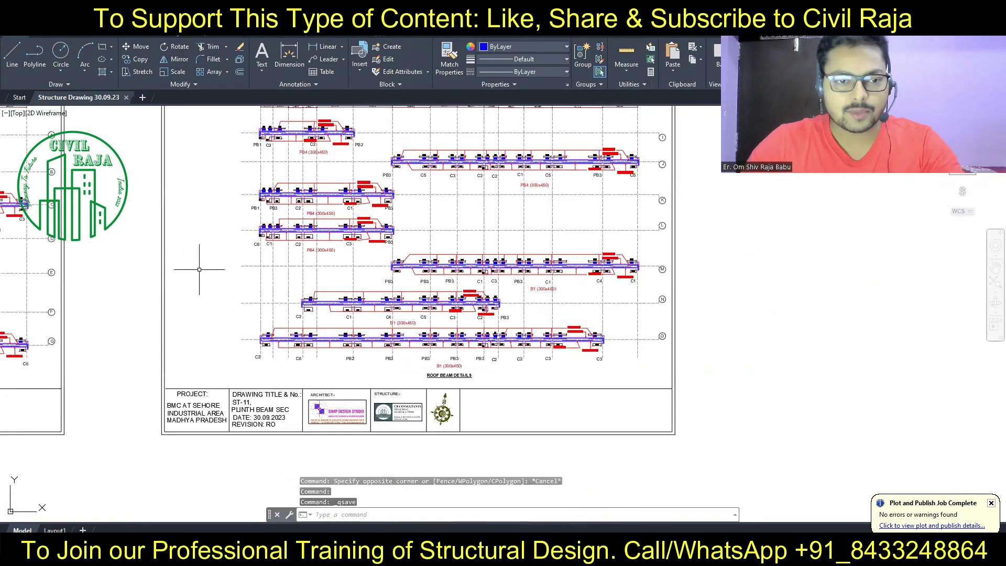
scroll(202, 269, "down", 4)
middle_click_drag(202, 269, 256, 262)
scroll(24, 234, "up", 2)
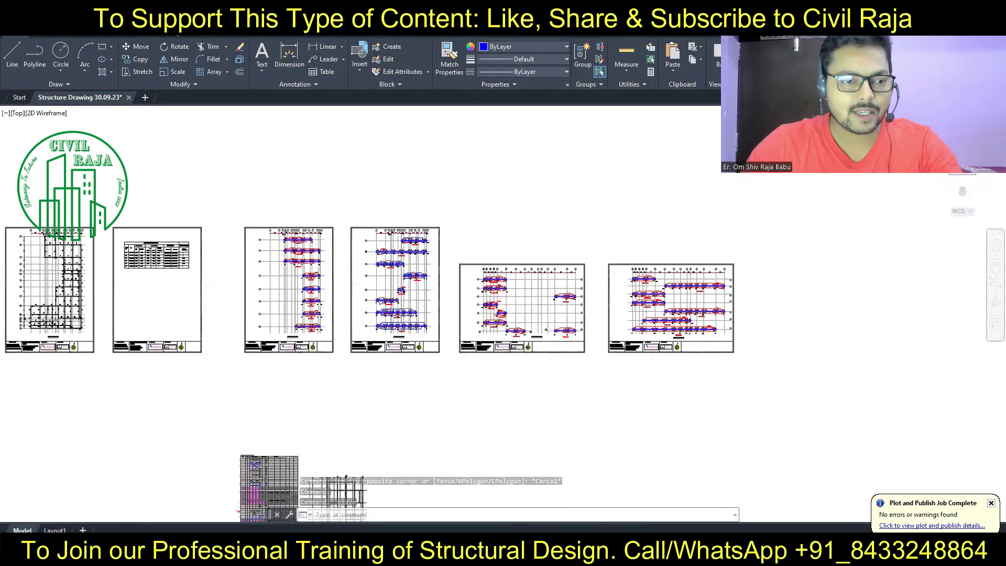
scroll(23, 234, "up", 8)
Step: Zoom into the Schedule of Roof Beam table to read the B3 row
middle_click_drag(67, 281, 129, 278)
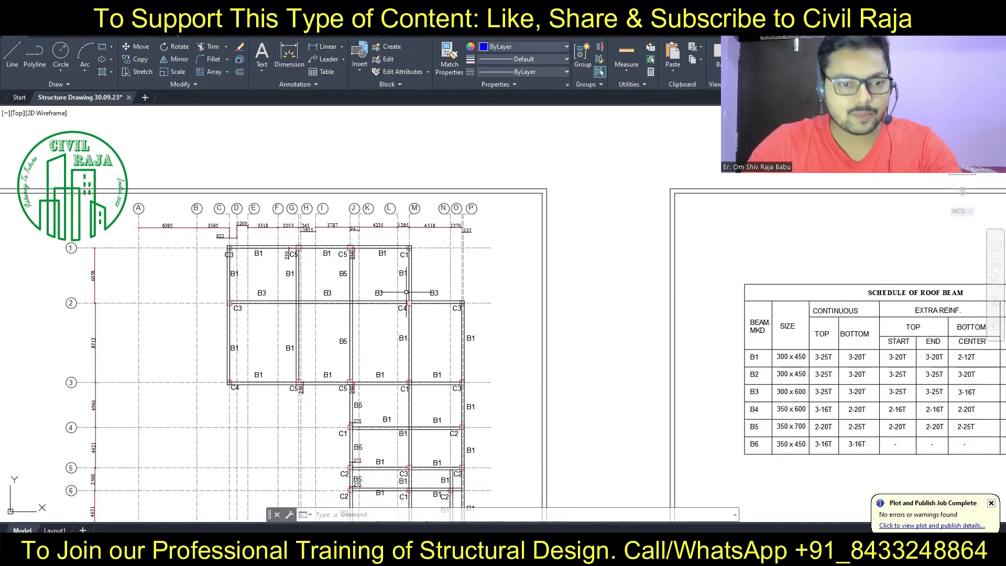
middle_click_drag(588, 344, 181, 283)
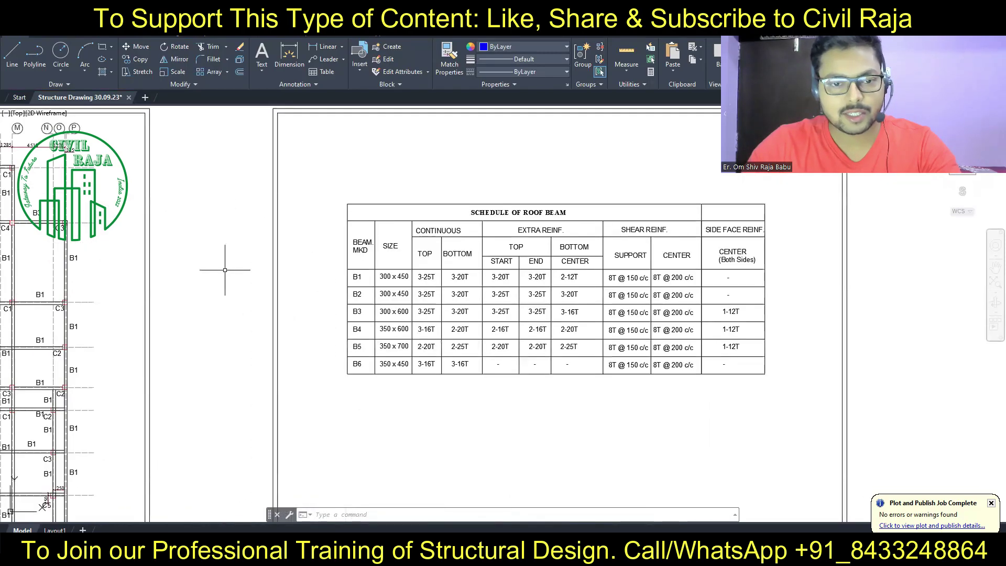
scroll(397, 311, "up", 2)
scroll(397, 312, "up", 4)
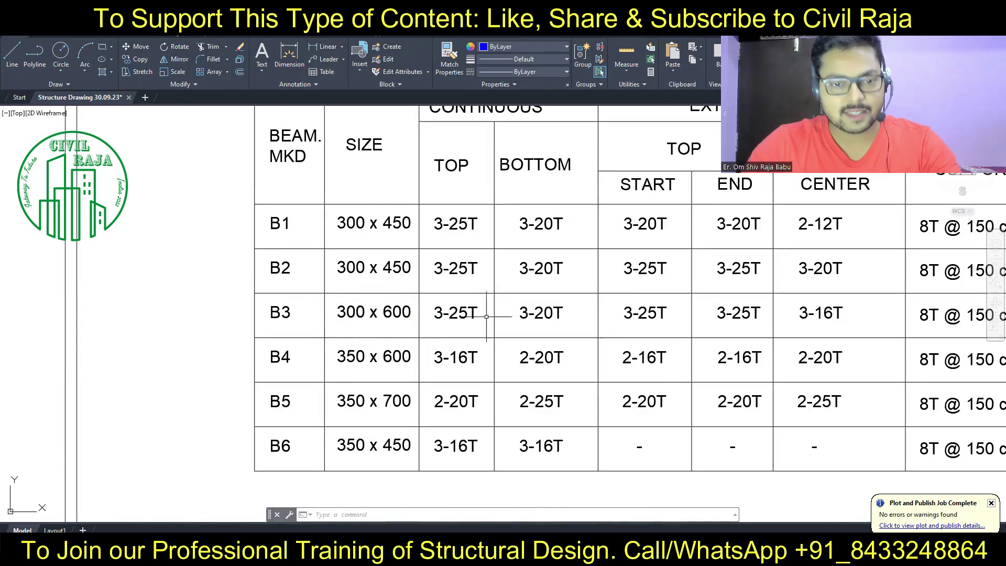
scroll(486, 317, "down", 2)
scroll(450, 330, "up", 2)
mouse_move(449, 330)
middle_mouse_down()
mouse_move(313, 336)
mouse_move(299, 387)
middle_mouse_up()
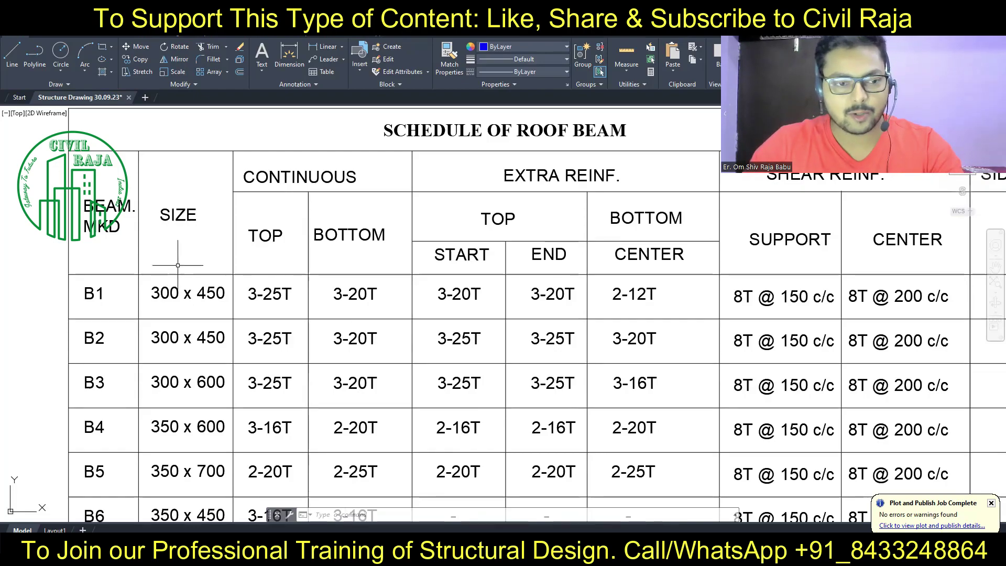
Step: Zoom out and pan to the roof beam layout plan showing beams B3 and B5
scroll(178, 266, "down", 5)
scroll(626, 297, "down", 2)
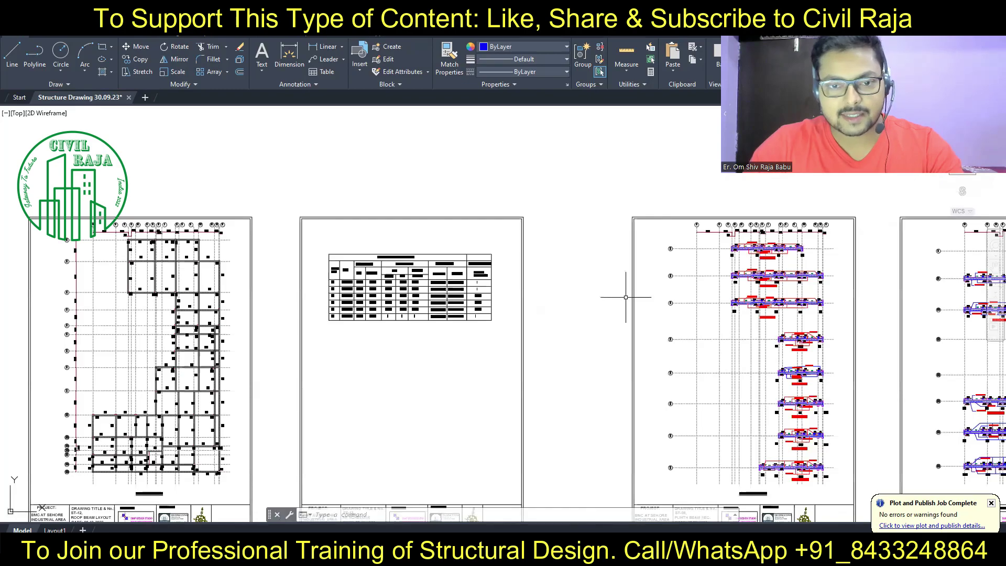
mouse_move(626, 297)
middle_mouse_down()
mouse_move(382, 297)
mouse_move(811, 300)
middle_mouse_up()
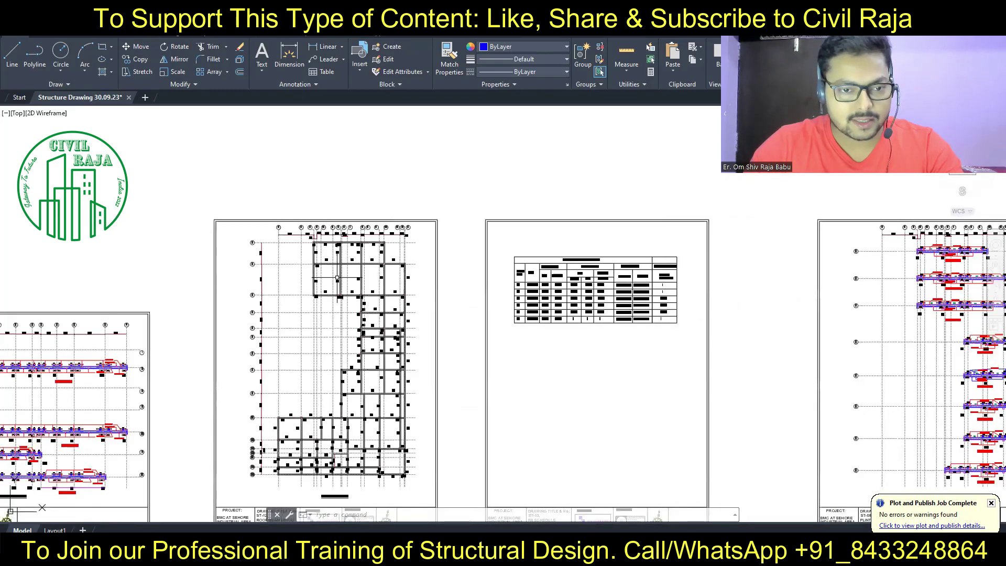
scroll(321, 264, "up", 6)
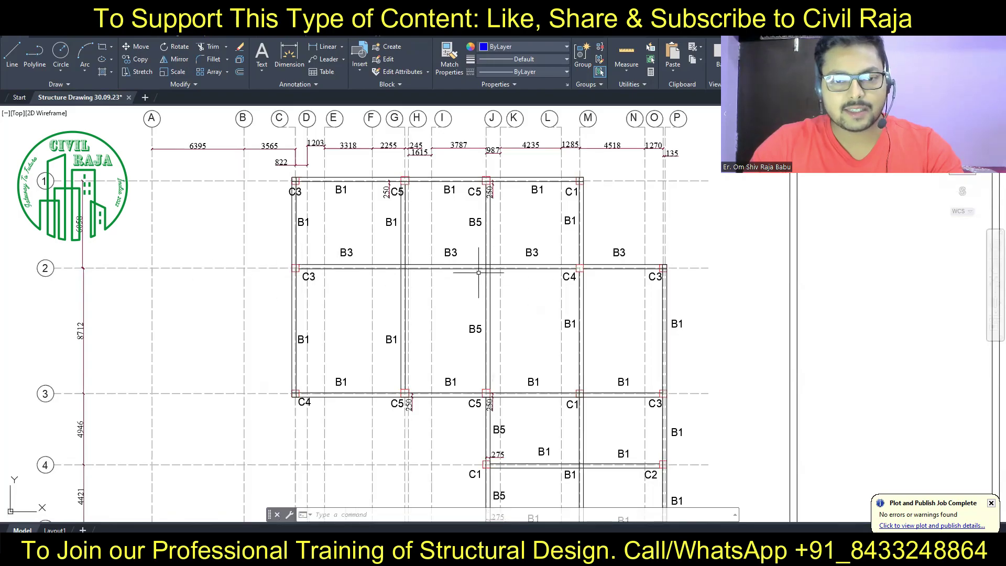
scroll(202, 280, "down", 5)
Step: Relabel the grid 2 beam from PB3 (300x450) to B3 (300x600)
mouse_move(682, 272)
middle_mouse_down()
mouse_move(741, 277)
mouse_move(502, 276)
middle_mouse_up()
scroll(701, 299, "up", 4)
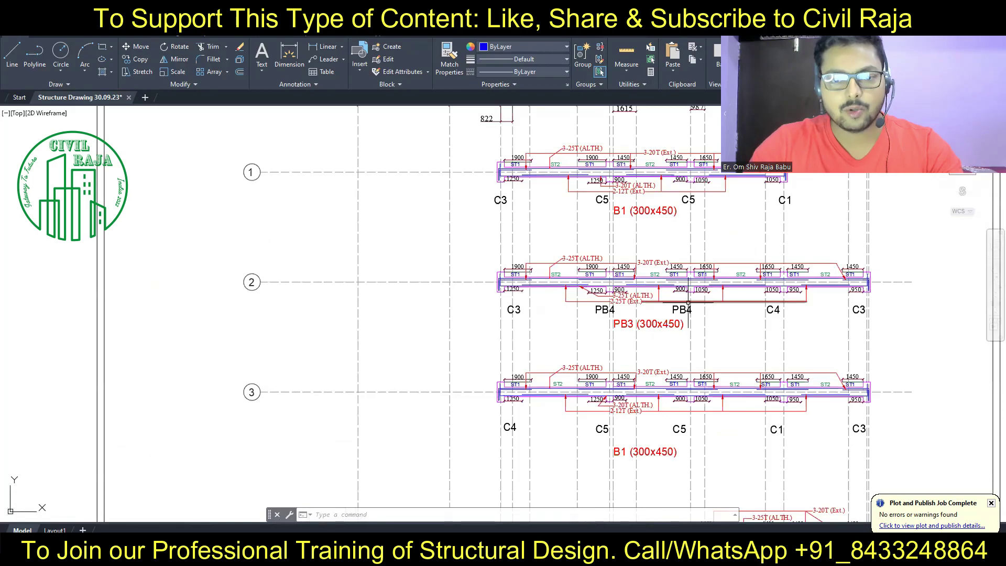
middle_click_drag(604, 317, 478, 312)
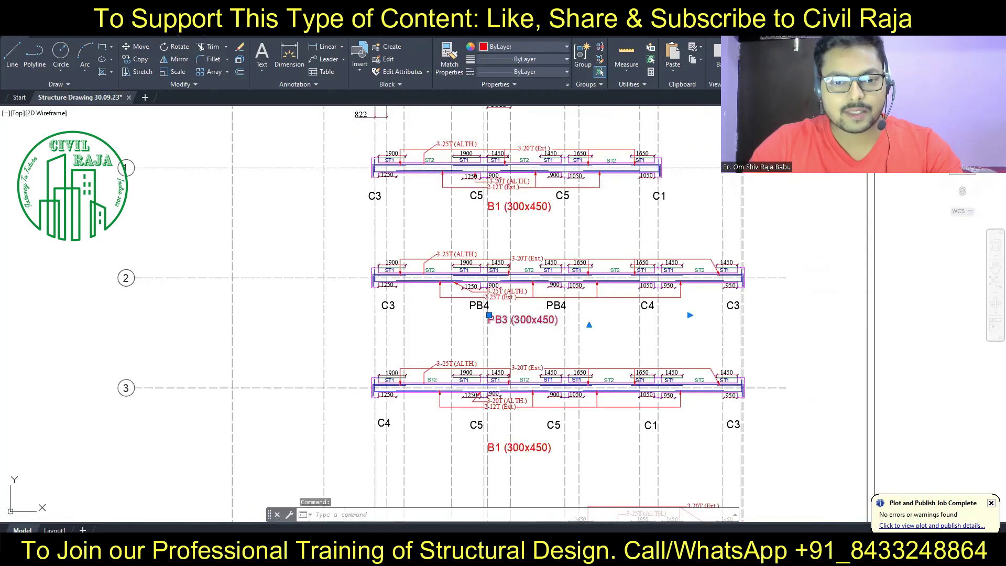
double_click(509, 321)
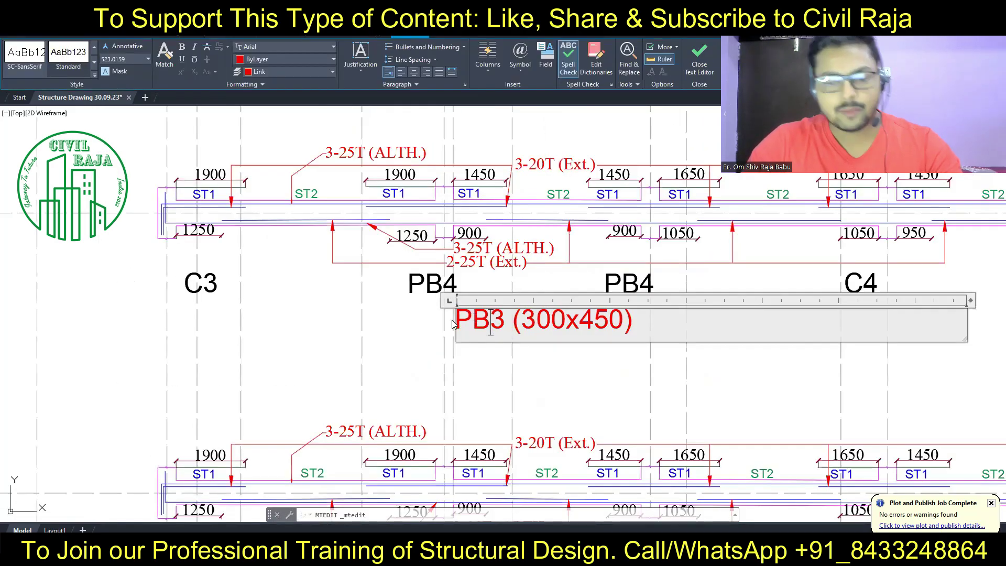
left_click_drag(454, 324, 475, 324)
key("Delete")
left_click_drag(616, 321, 563, 321)
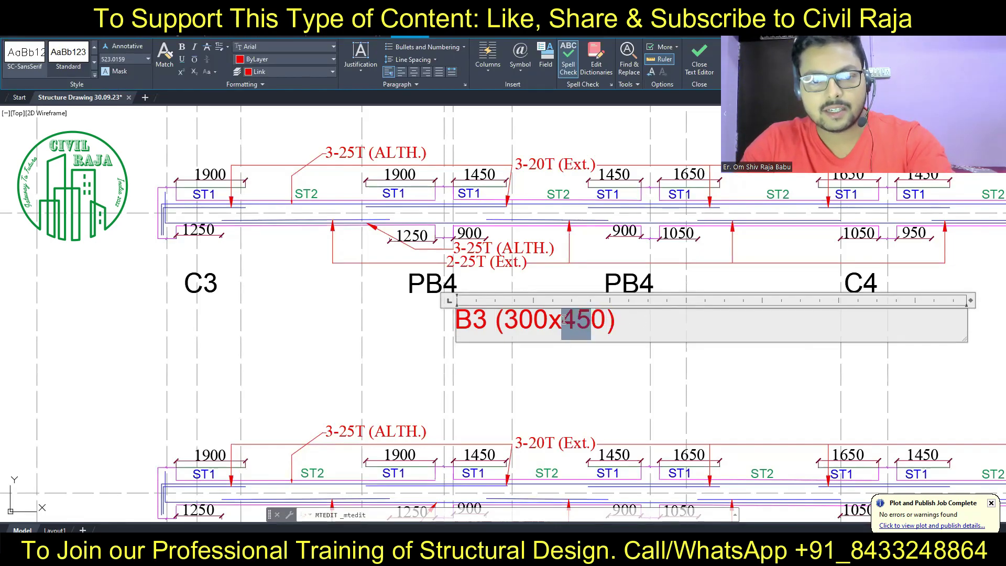
type("60")
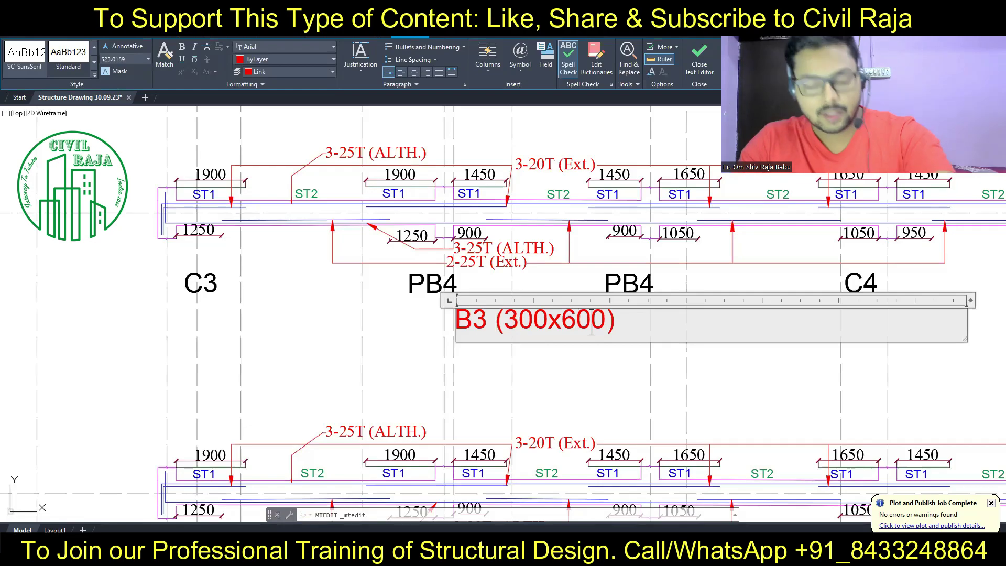
left_click(612, 360)
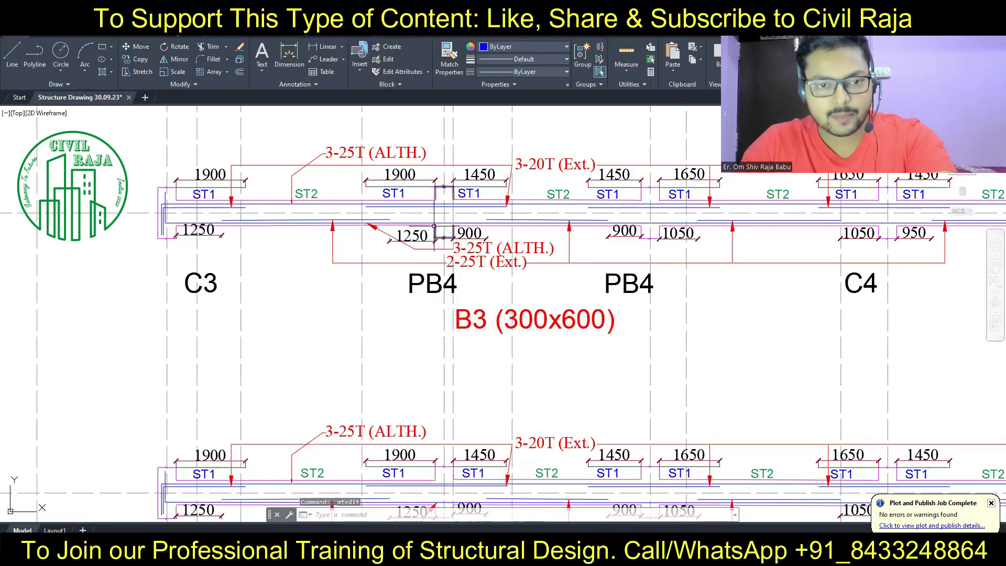
Step: Change the 3-25T (ALTH.) bar label to 3-20T (ALTH.)
middle_click_drag(614, 360, 595, 449)
scroll(301, 328, "down", 2)
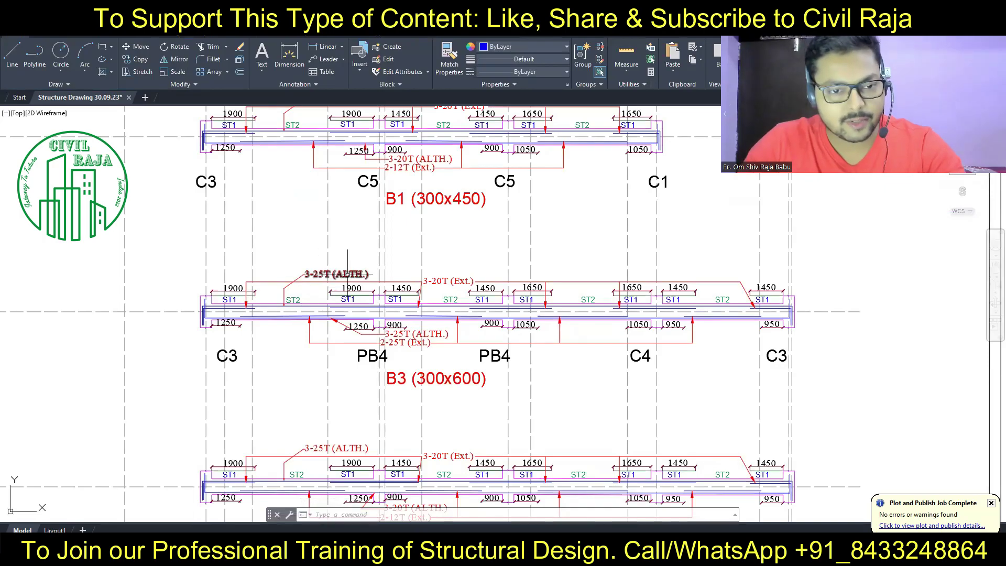
scroll(309, 275, "up", 2)
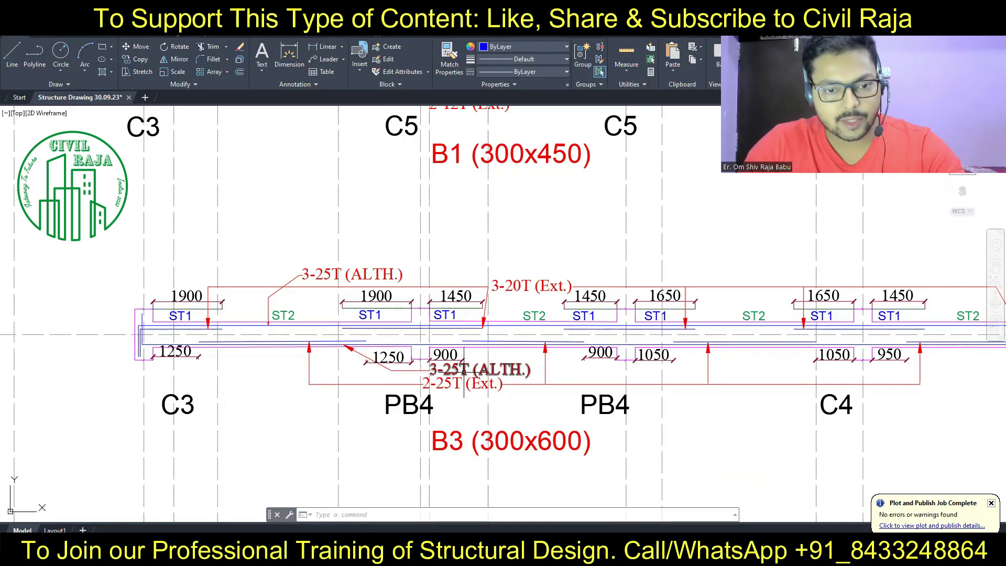
left_click(459, 368)
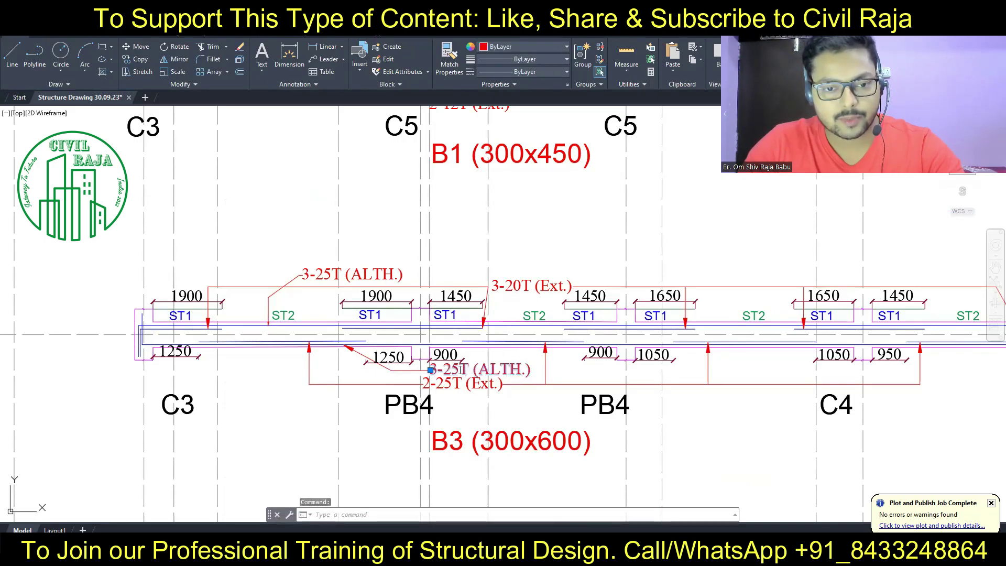
double_click(460, 370)
key("BackSpace")
type("0")
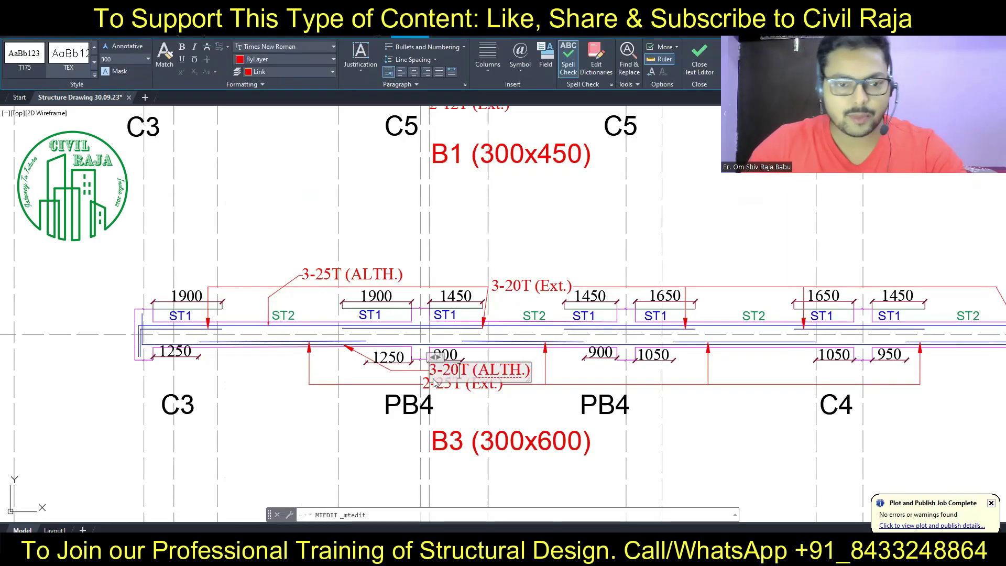
left_click(364, 406)
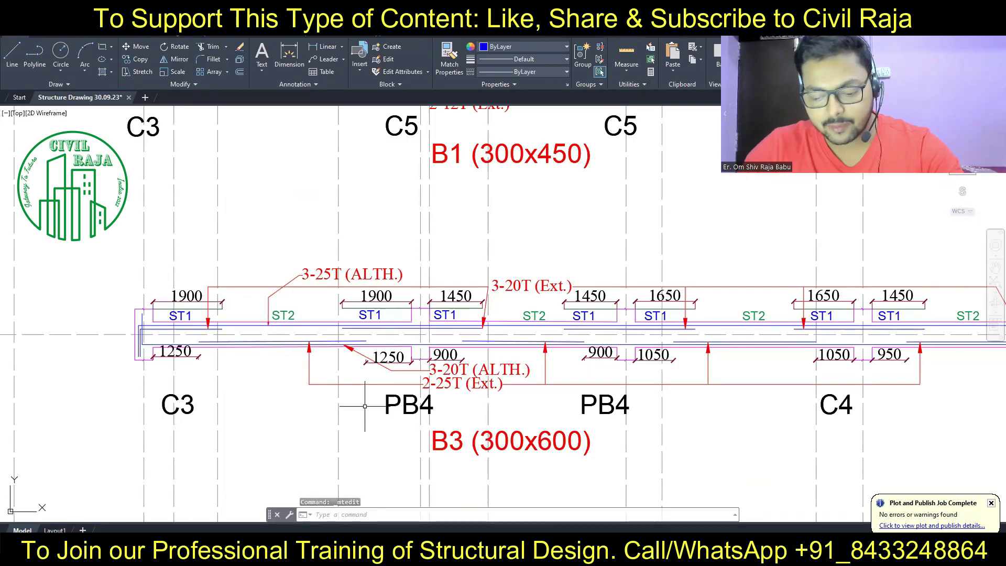
Step: Change the 3-20T (Ext.) bar label to 3-25T (Ext.)
double_click(517, 285)
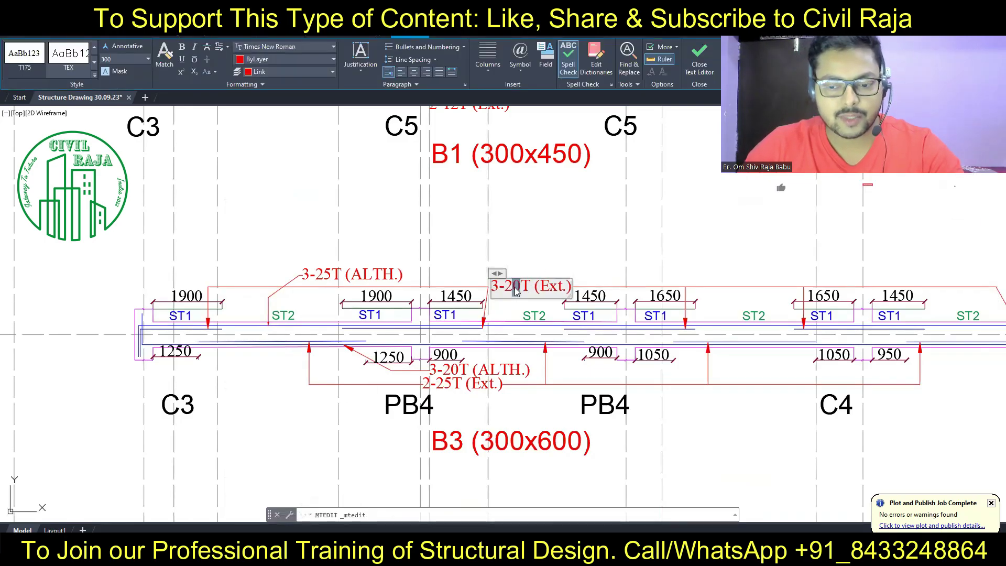
key("BackSpace")
type("5")
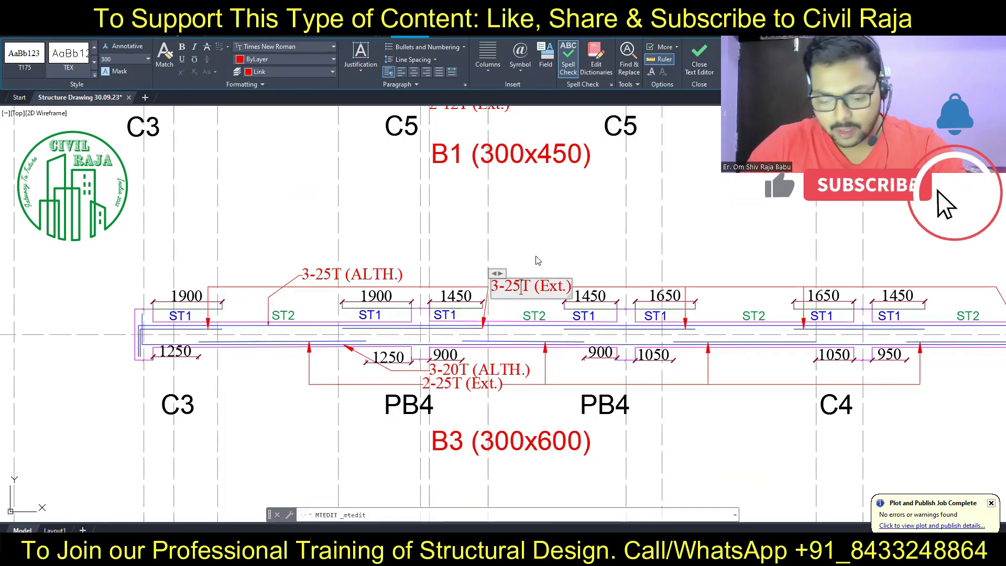
left_click(537, 257)
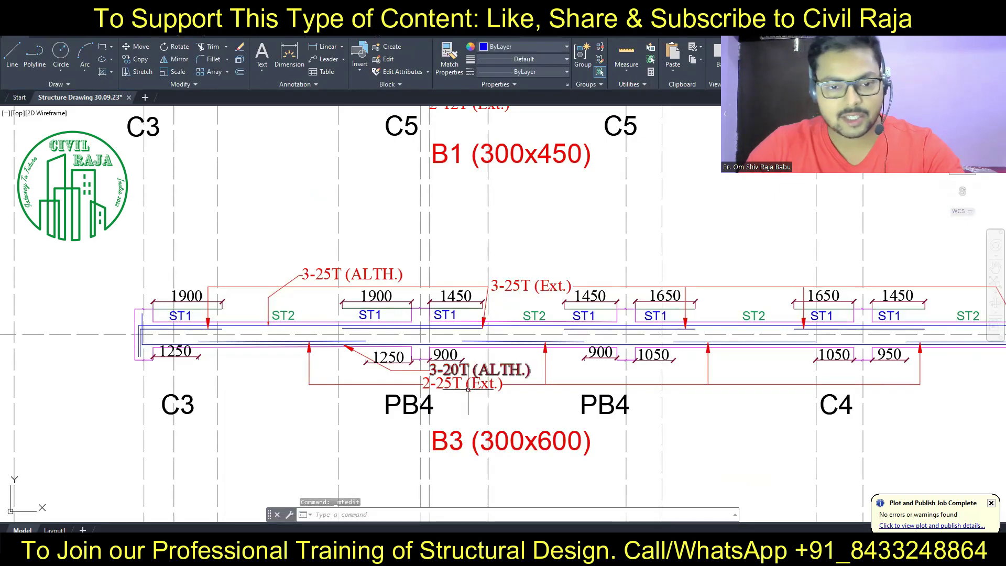
Step: Change the 2-25T (Ext.) bar label to 3-16T (Ext.)
left_click(452, 390)
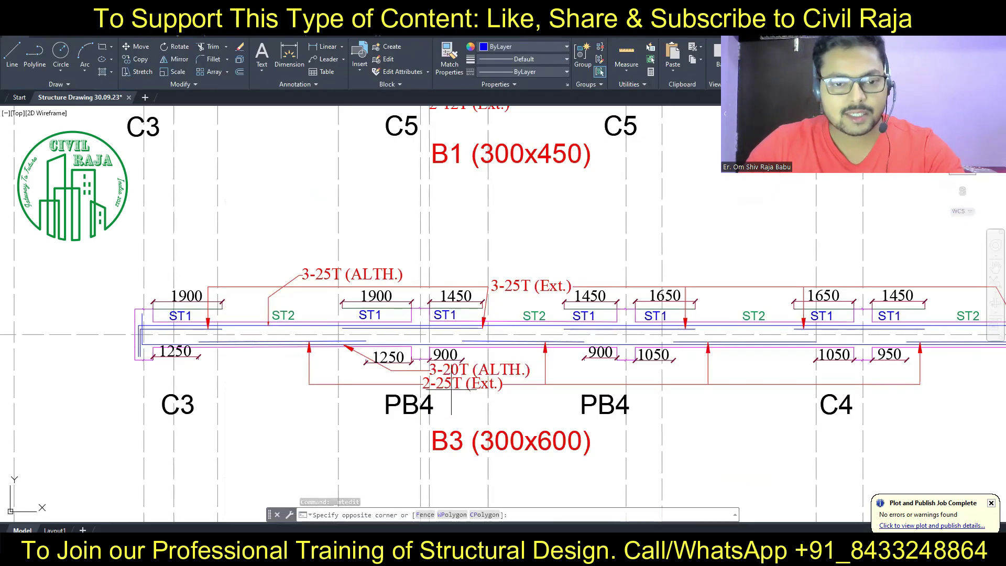
double_click(451, 386)
left_click_drag(451, 386, 427, 389)
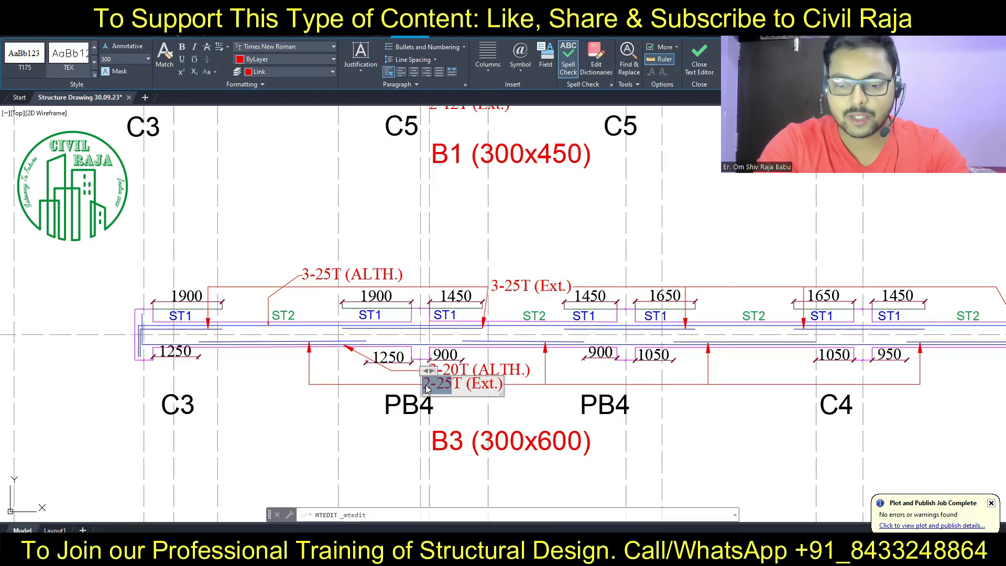
type("3-16")
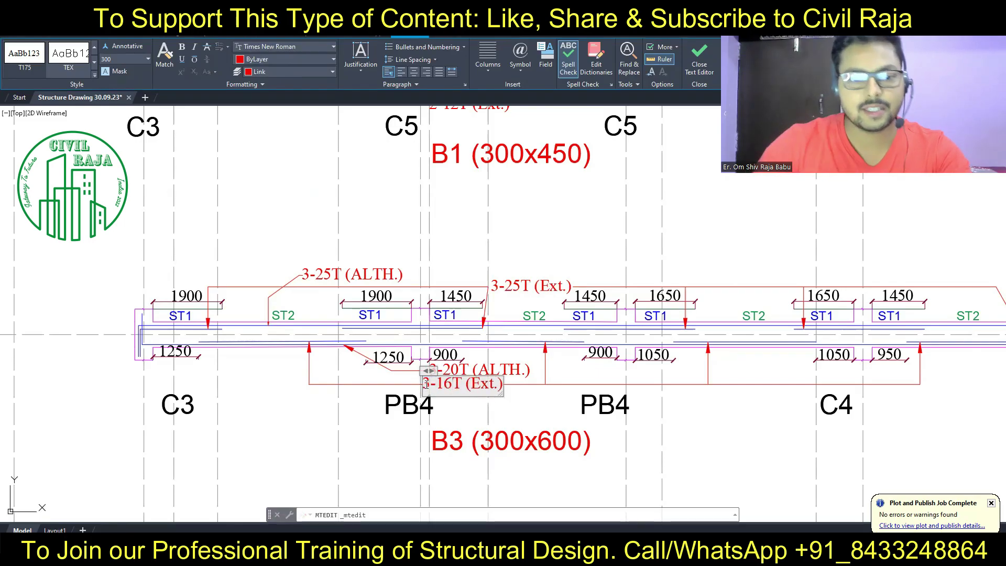
left_click(555, 407)
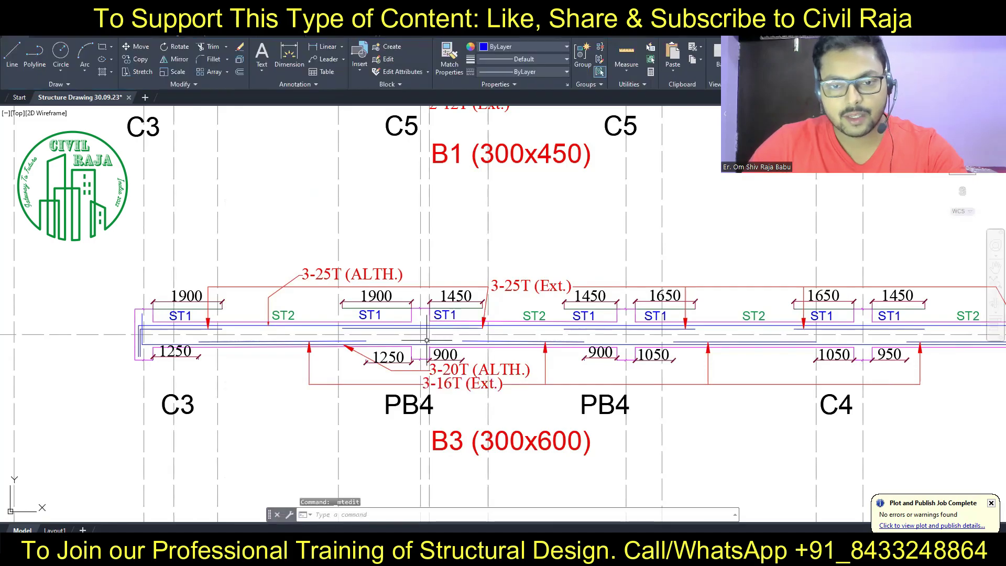
scroll(427, 340, "down", 2)
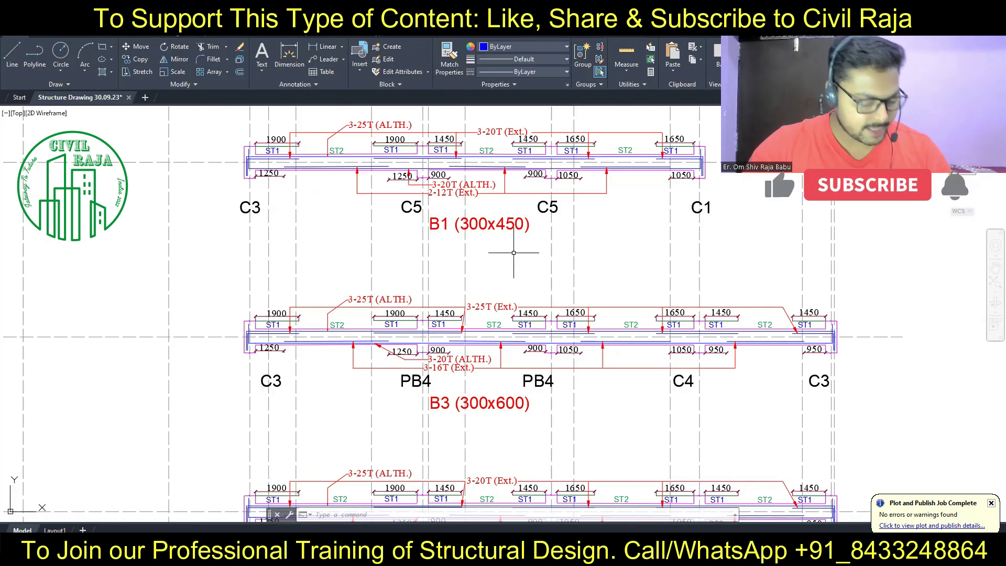
Step: Zoom out and pan to bring the roof beam layout sheet into view
scroll(400, 278, "down", 5)
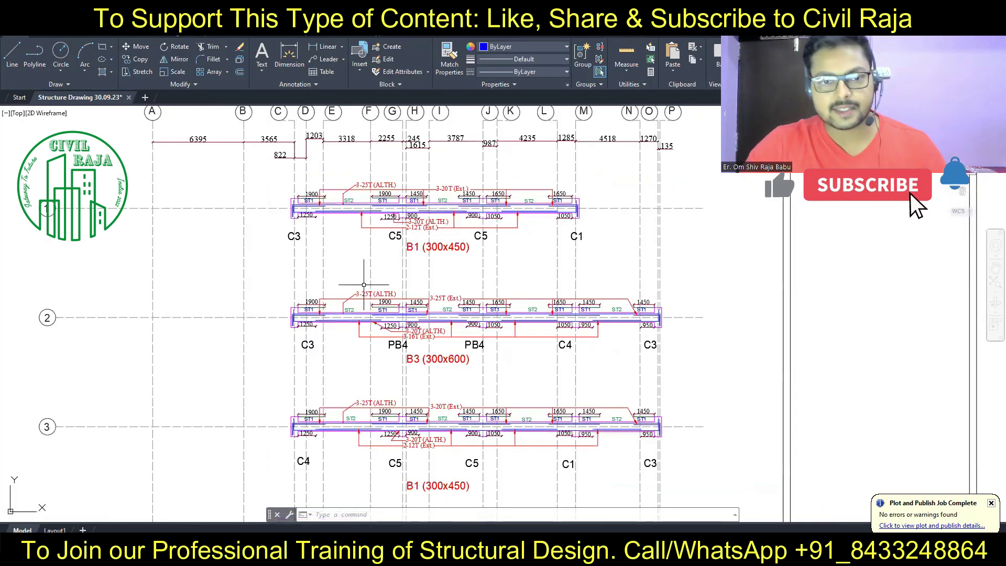
scroll(367, 278, "down", 5)
middle_click_drag(293, 314, 754, 315)
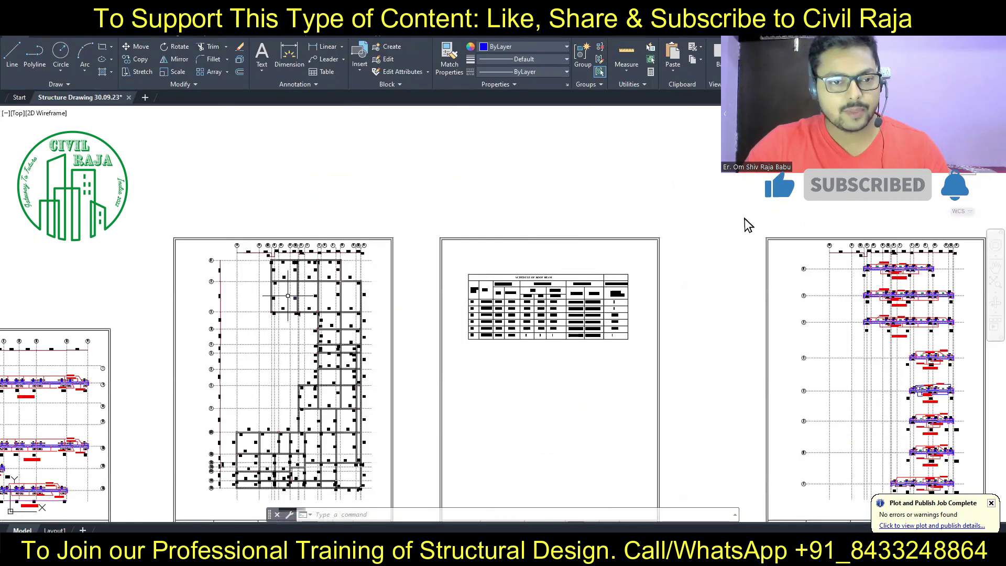
scroll(285, 308, "up", 6)
scroll(259, 307, "down", 2)
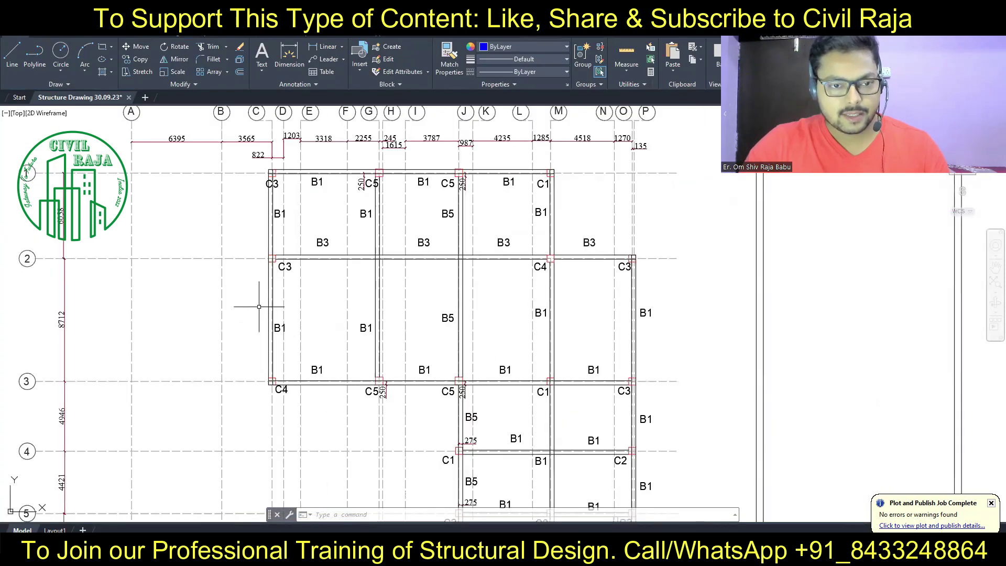
middle_click_drag(266, 308, 285, 325)
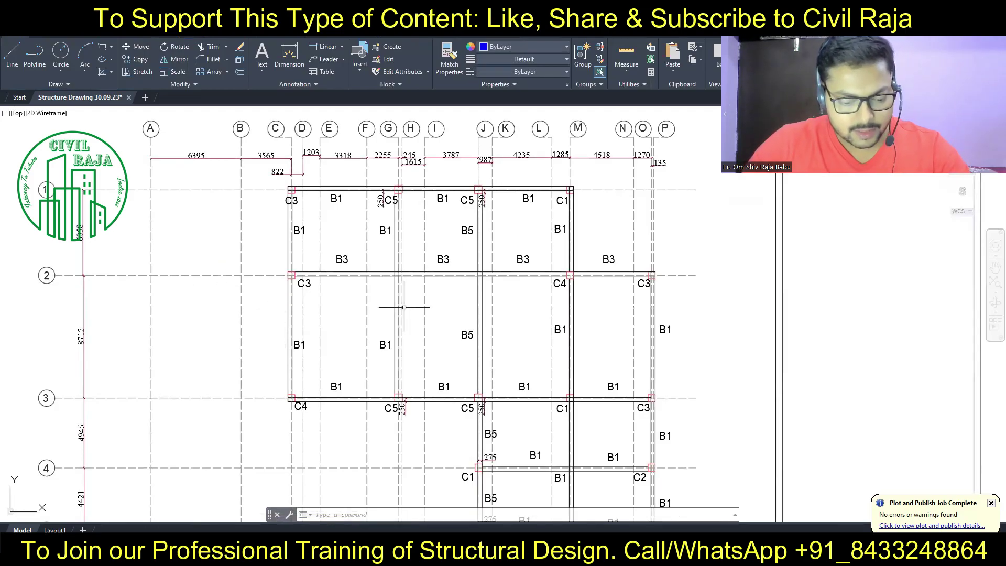
Step: Pan across the sheets to the PB4 beam section sheet at rows A and B
scroll(404, 307, "down", 3)
scroll(404, 308, "down", 2)
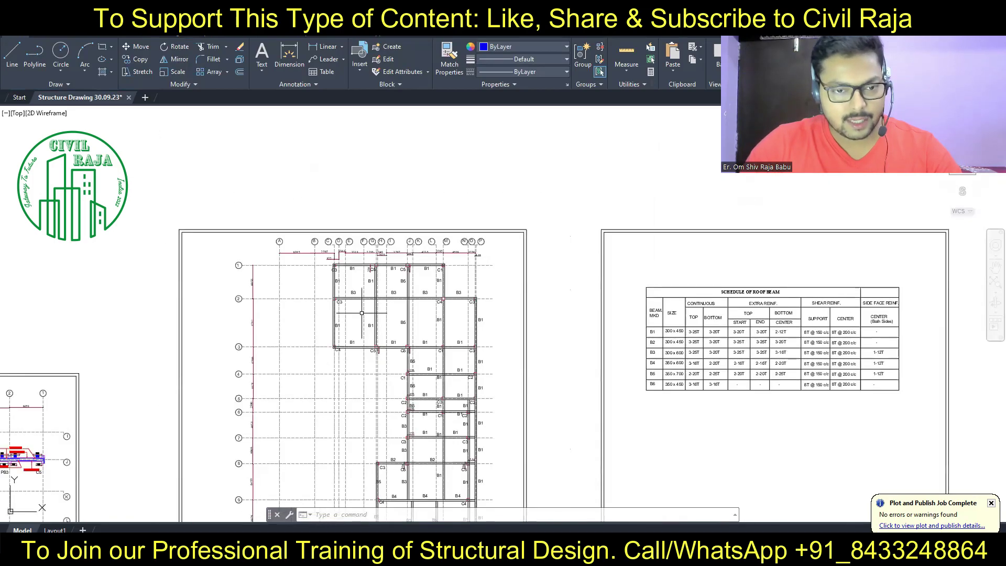
scroll(298, 457, "up", 1)
scroll(298, 457, "up", 4)
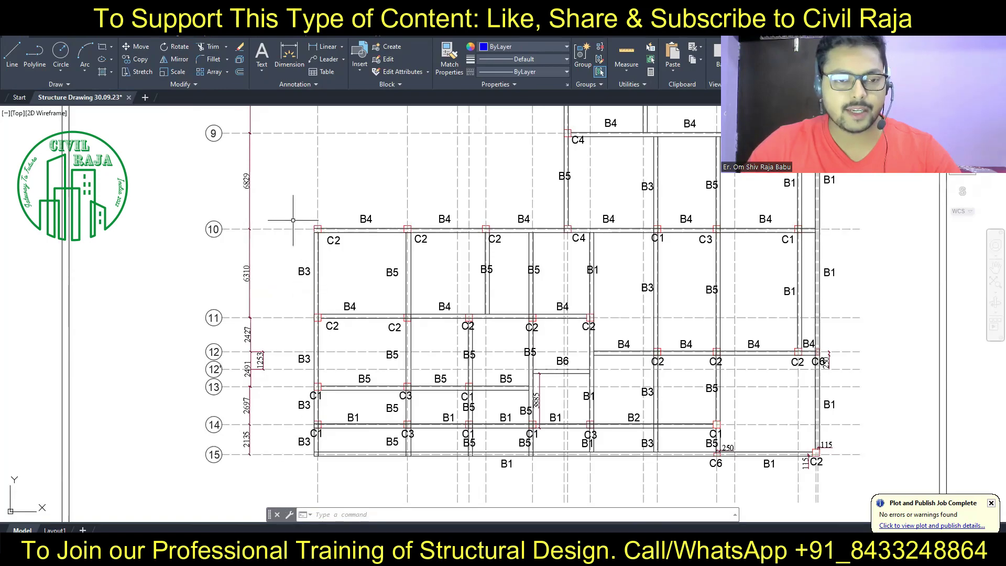
scroll(287, 209, "down", 3)
scroll(294, 317, "up", 2)
scroll(317, 215, "up", 1)
scroll(317, 215, "down", 2)
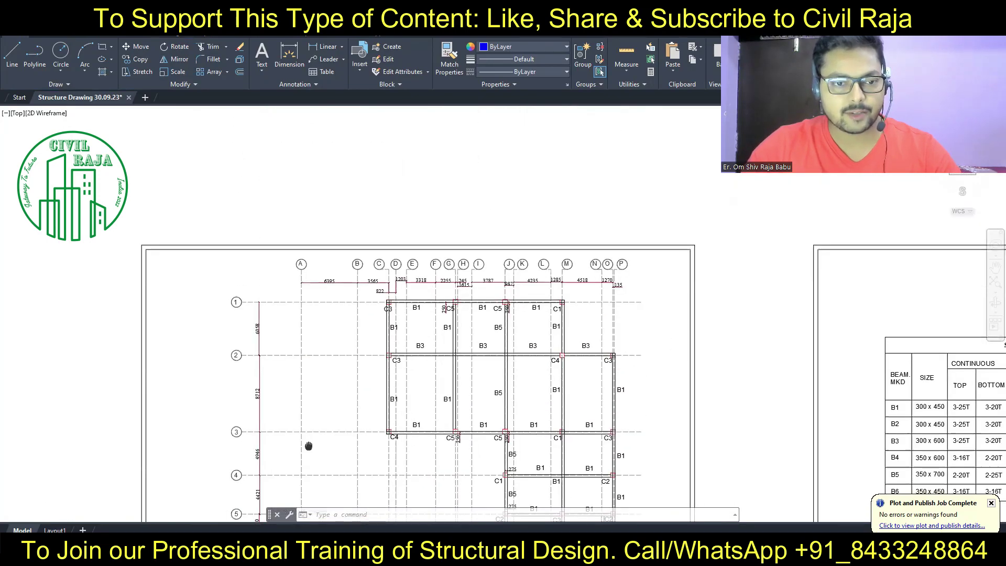
scroll(305, 305, "up", 2)
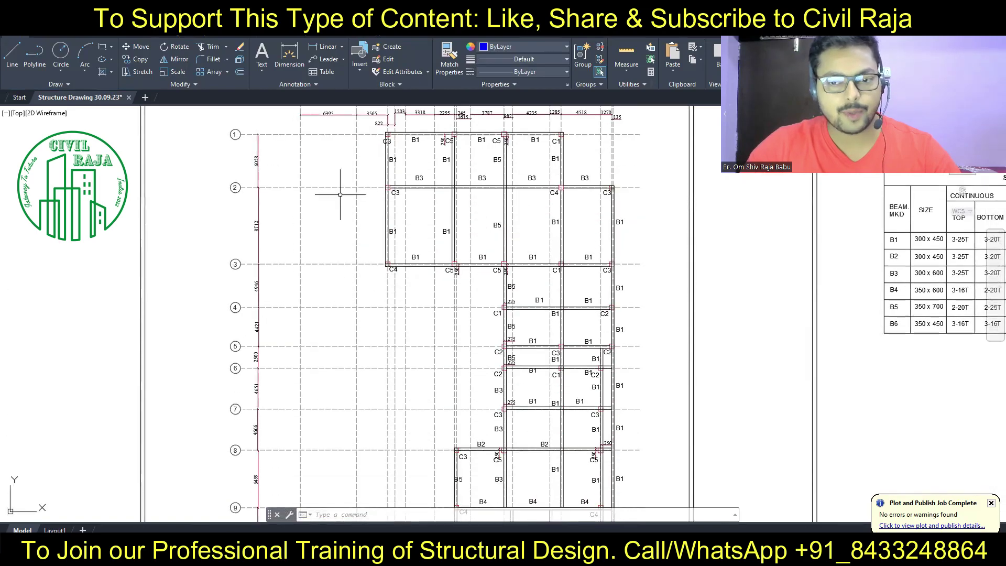
scroll(337, 197, "down", 2)
scroll(260, 312, "down", 3)
scroll(260, 311, "up", 4)
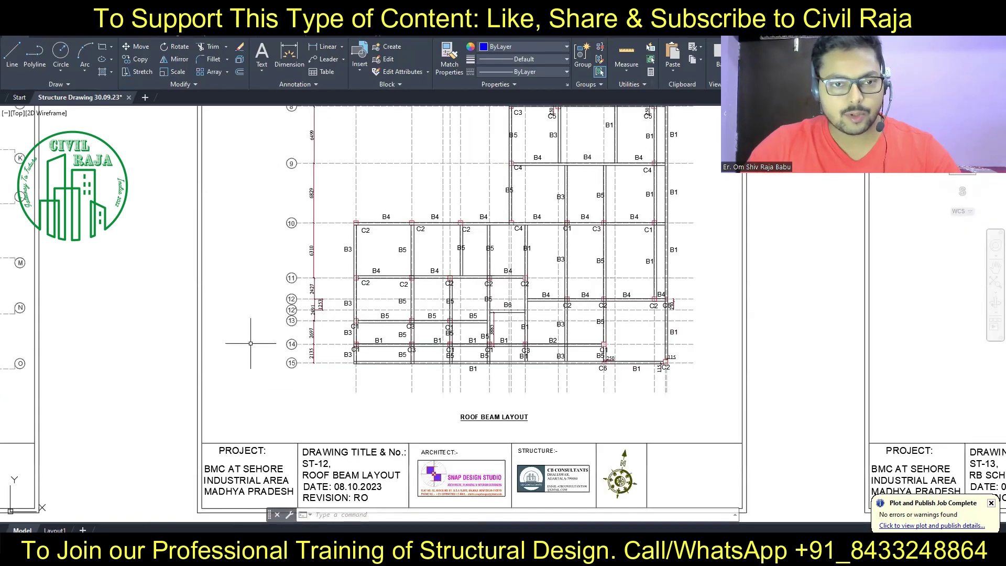
scroll(283, 297, "down", 4)
middle_click_drag(283, 298, 194, 293)
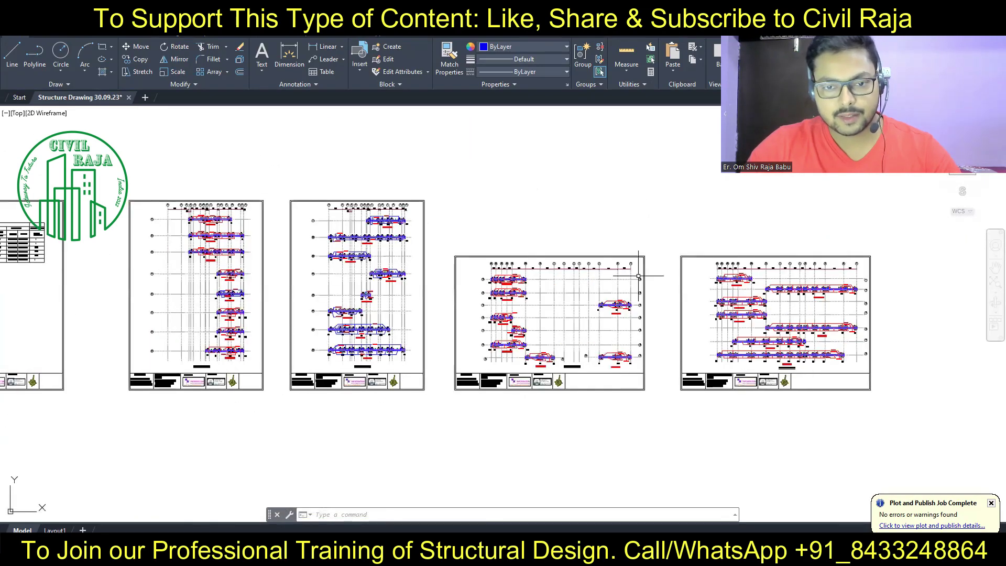
scroll(482, 281, "up", 5)
mouse_move(640, 265)
middle_mouse_down()
mouse_move(380, 319)
mouse_move(829, 319)
middle_mouse_up()
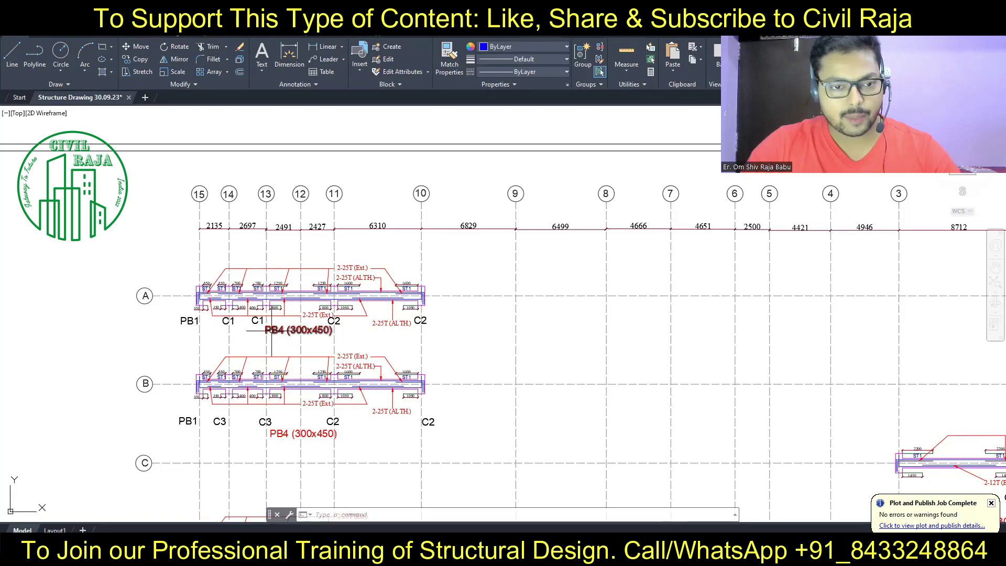
Step: Edit the grid A beam label from PB4 (300x450) to B3 (300x600)
scroll(272, 344, "up", 2)
scroll(240, 325, "up", 2)
middle_click_drag(240, 326, 282, 375)
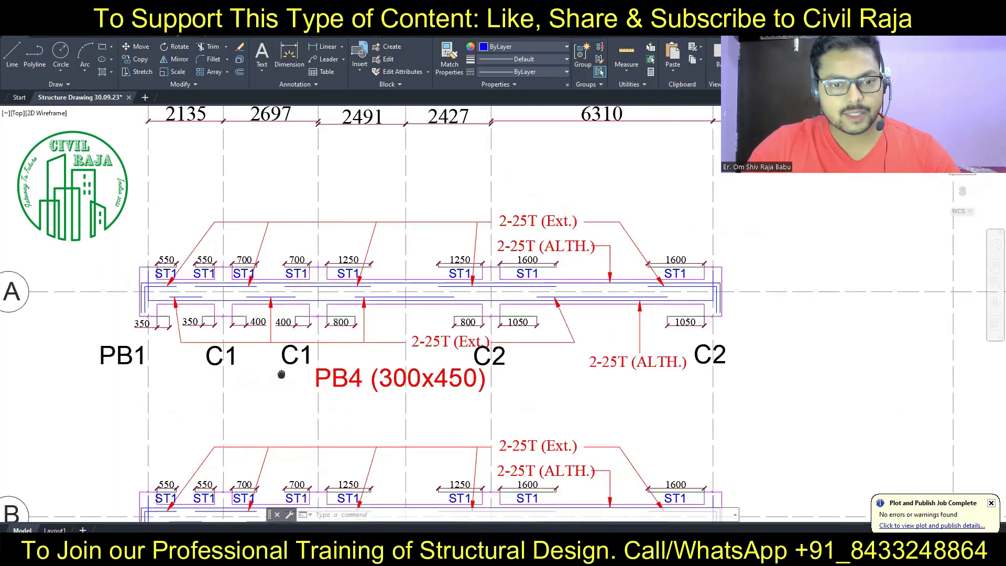
left_click(335, 378)
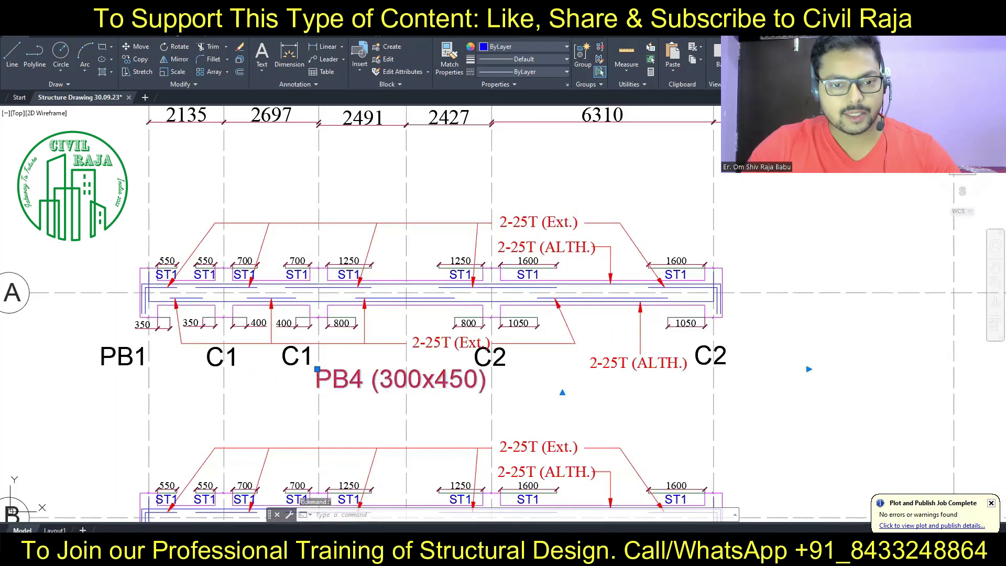
double_click(362, 384)
type("B3")
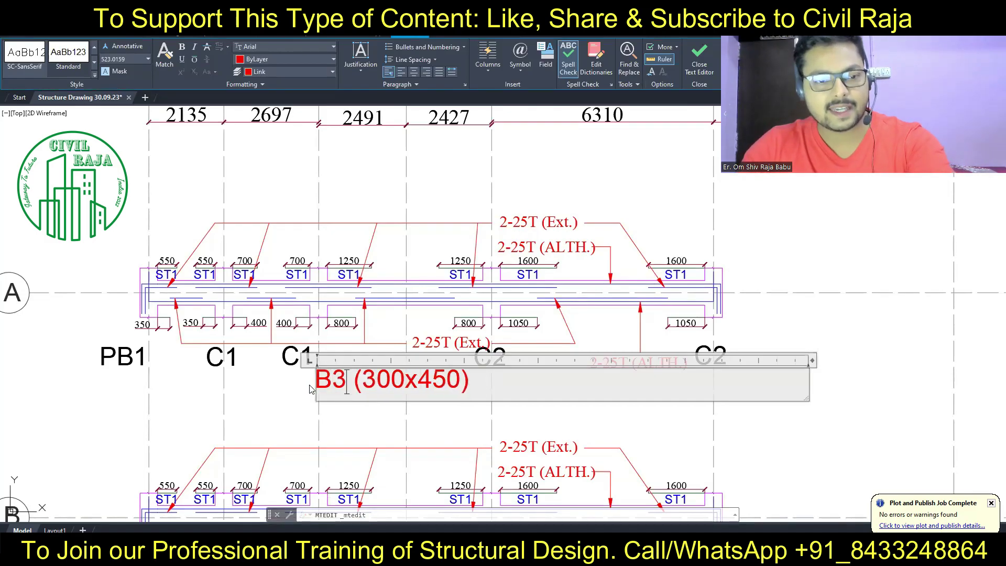
left_click_drag(447, 385, 419, 386)
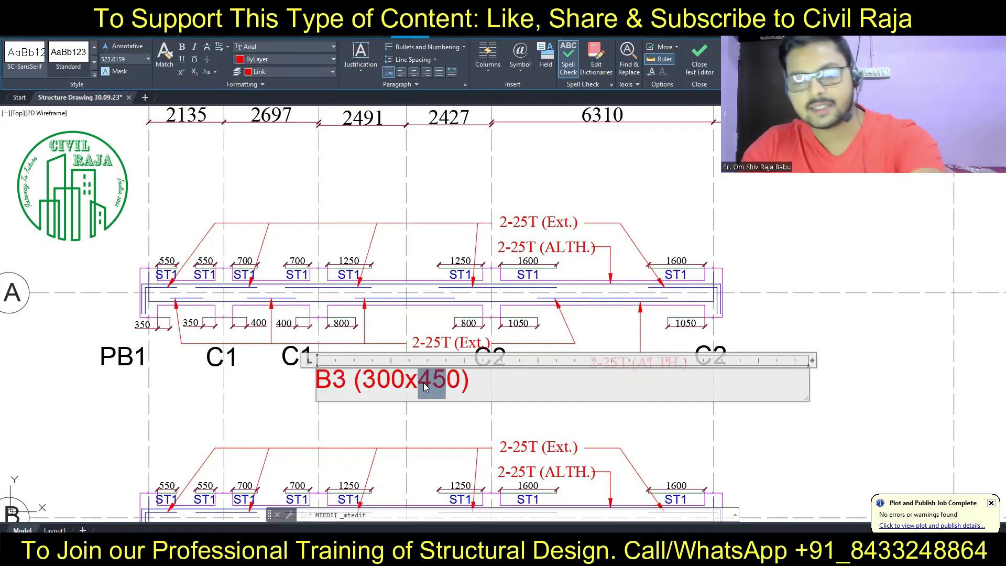
type("600")
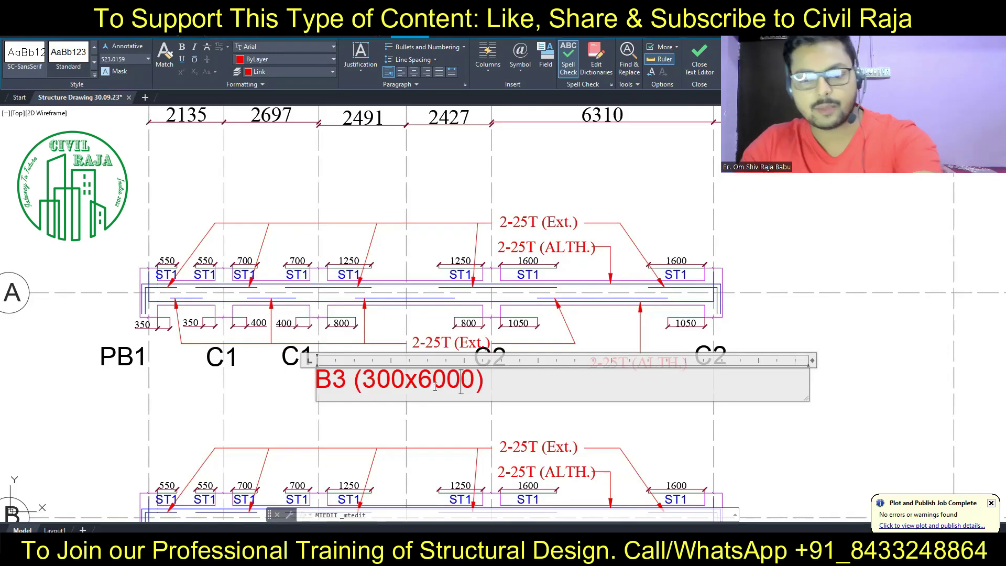
key("BackSpace")
left_click(553, 420)
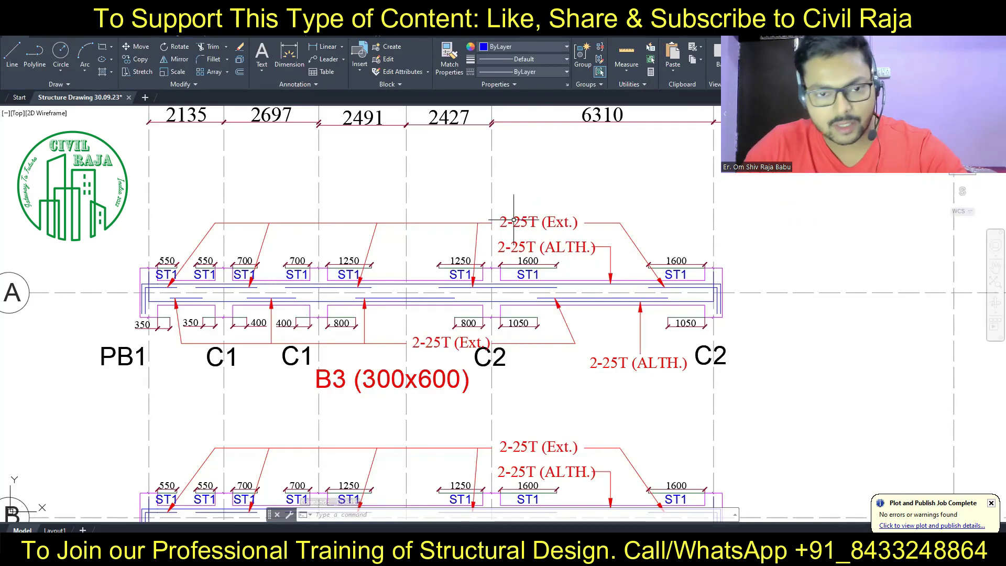
Step: Change the top bar labels to 3-25T (Ext.) and 3-25T (ALTH.)
left_click(508, 227)
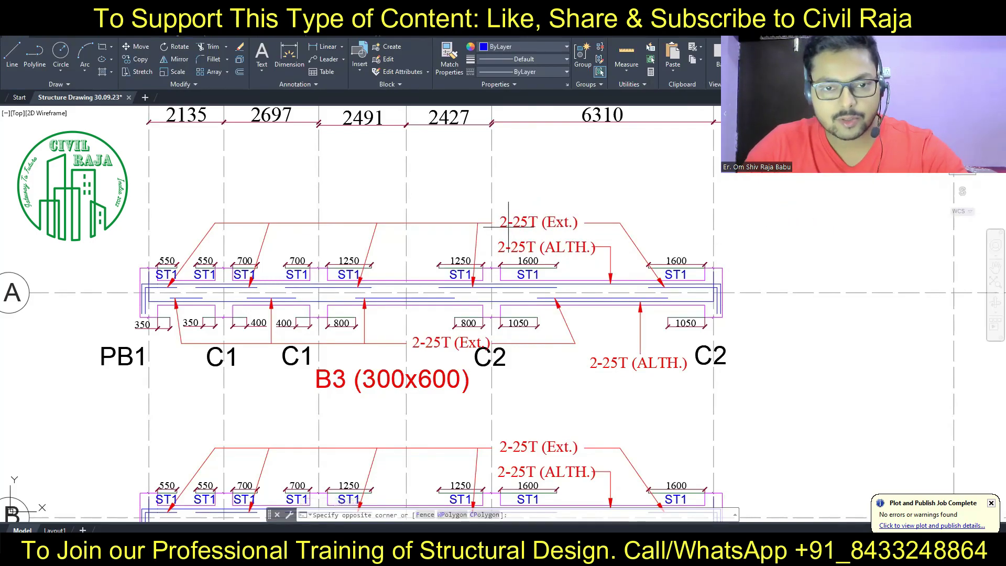
left_click(508, 227)
double_click(506, 222)
type("3")
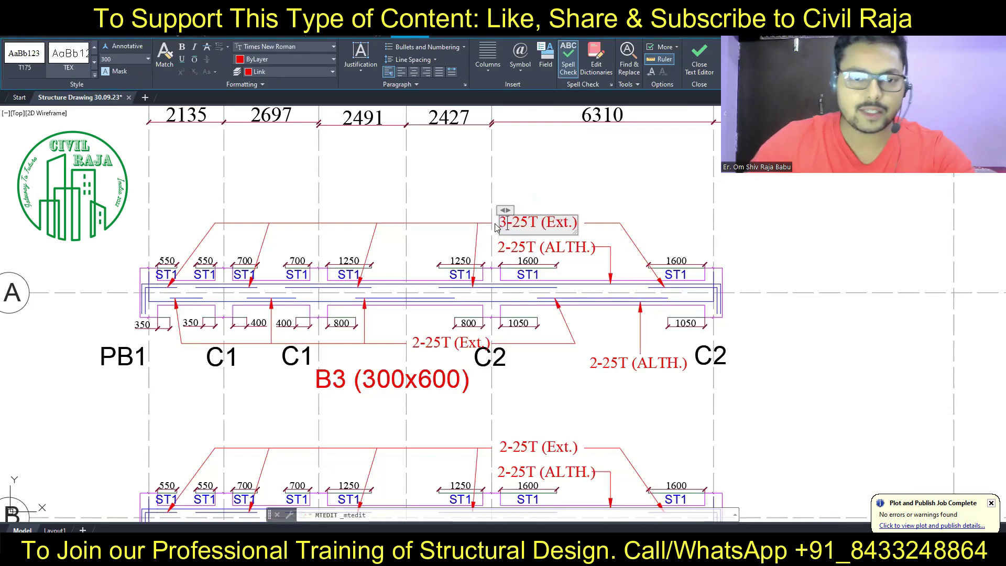
left_click(490, 205)
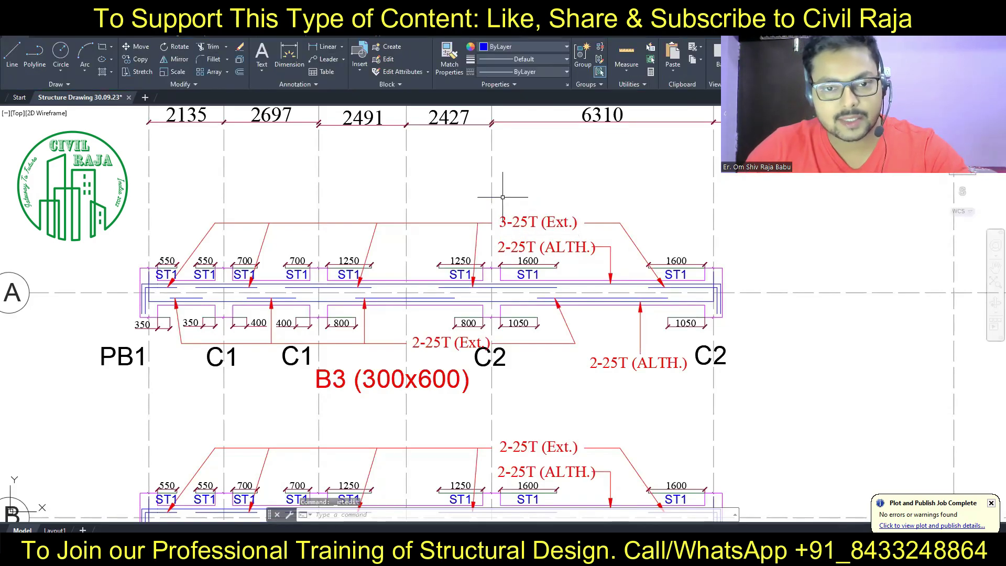
double_click(503, 248)
key("BackSpace")
type("3")
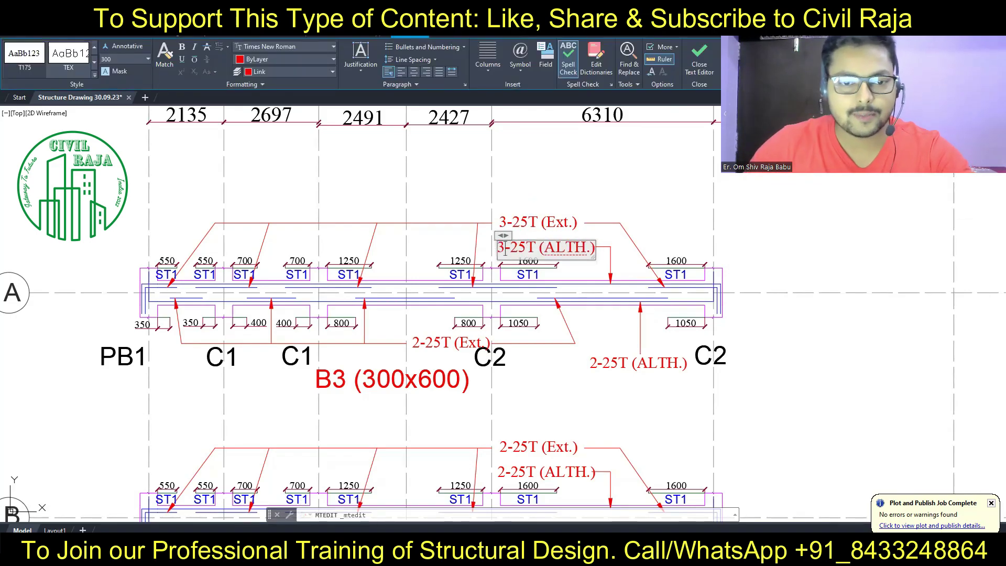
left_click(455, 181)
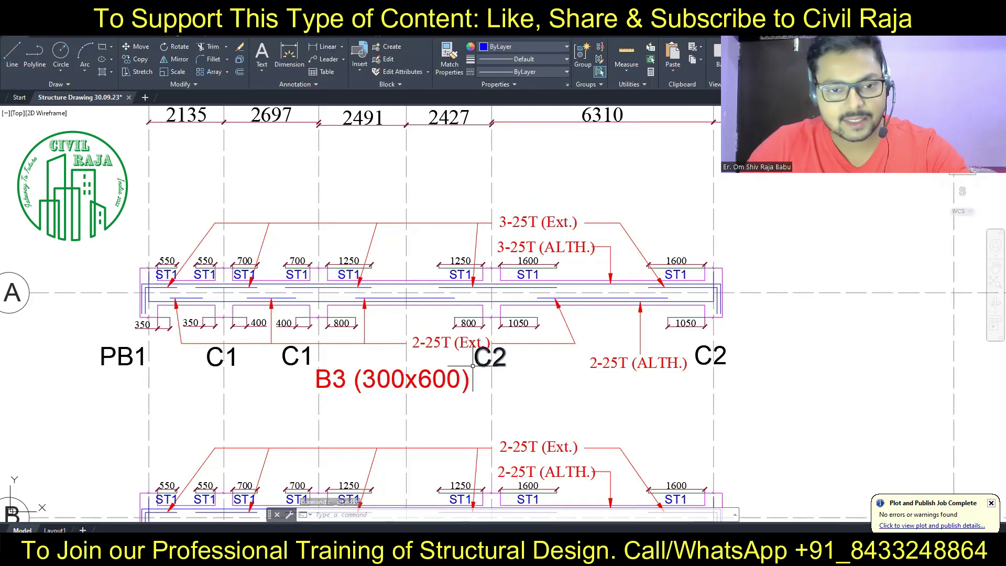
Step: Change the bottom bar labels to 3-16T (Ext.) and 3-20T (ALTH.)
double_click(432, 344)
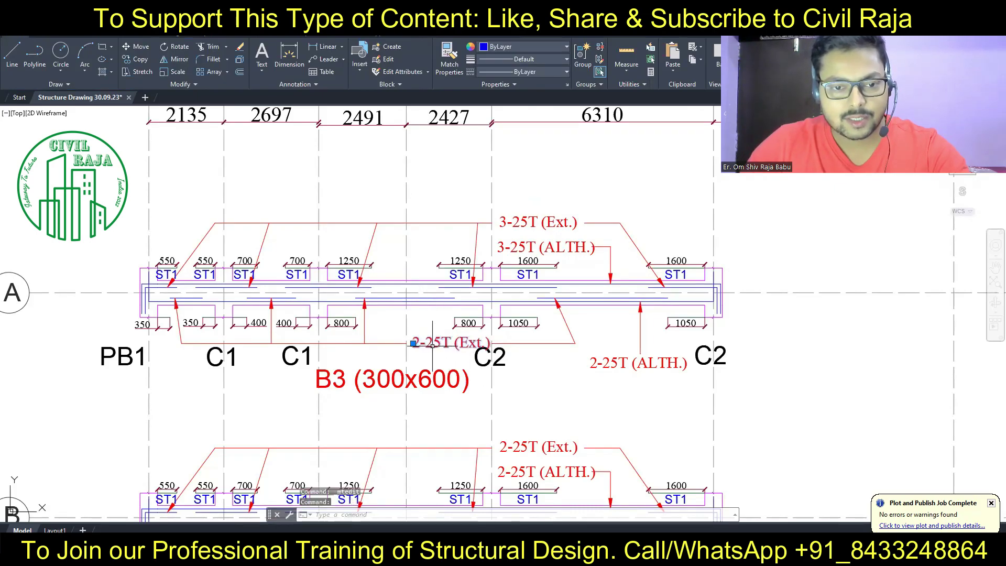
left_click_drag(445, 342, 414, 341)
type("3")
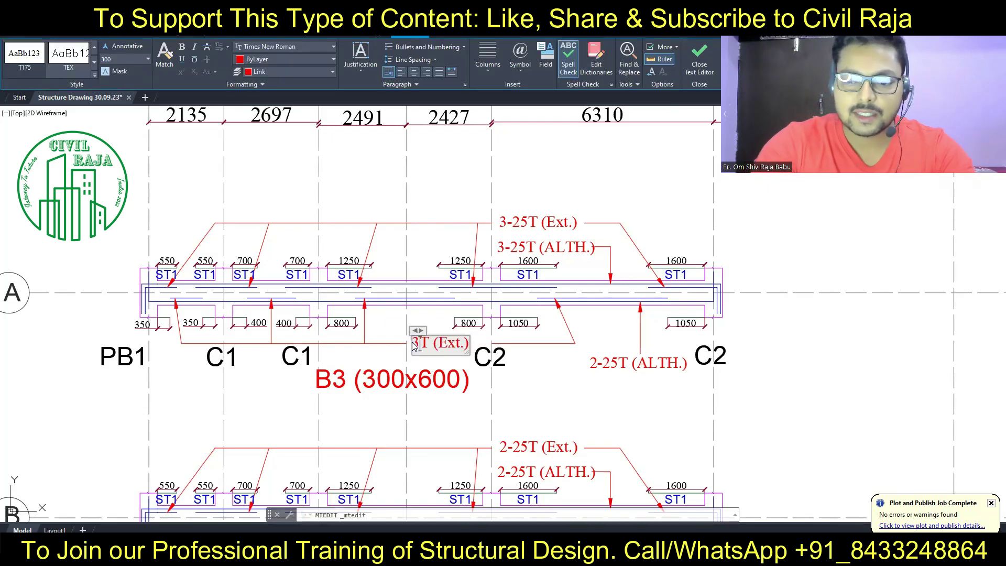
type("-16")
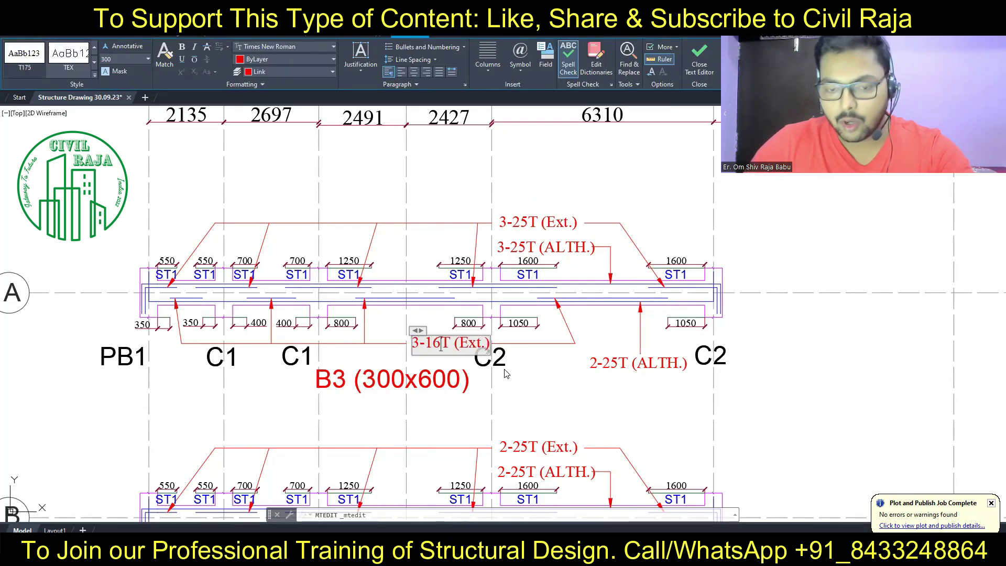
left_click(532, 392)
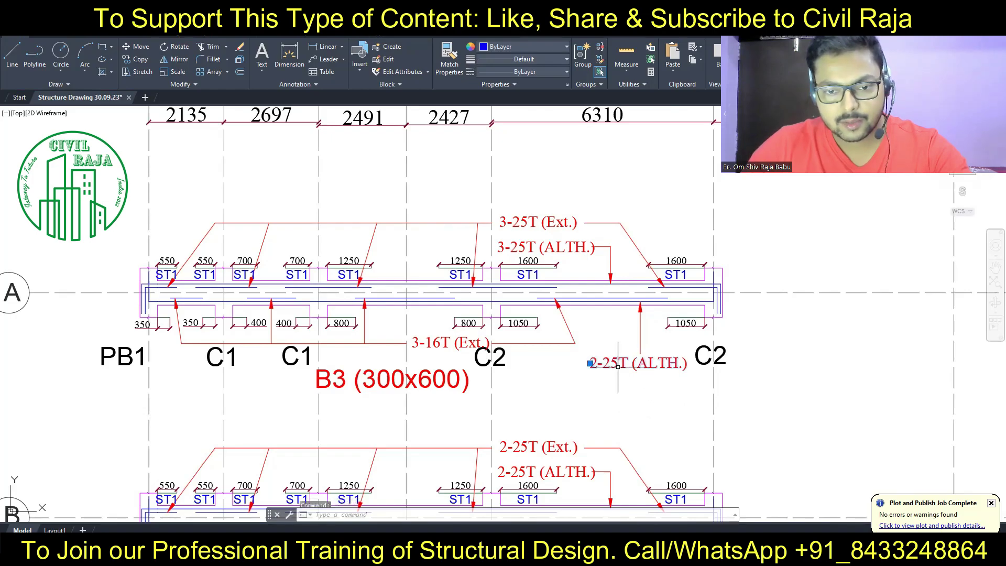
double_click(614, 363)
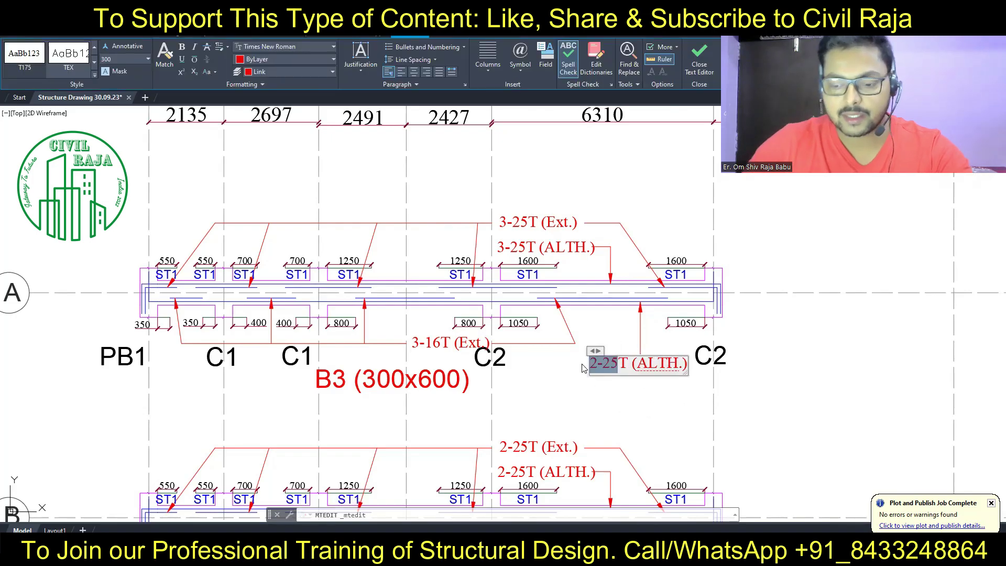
type("3-20")
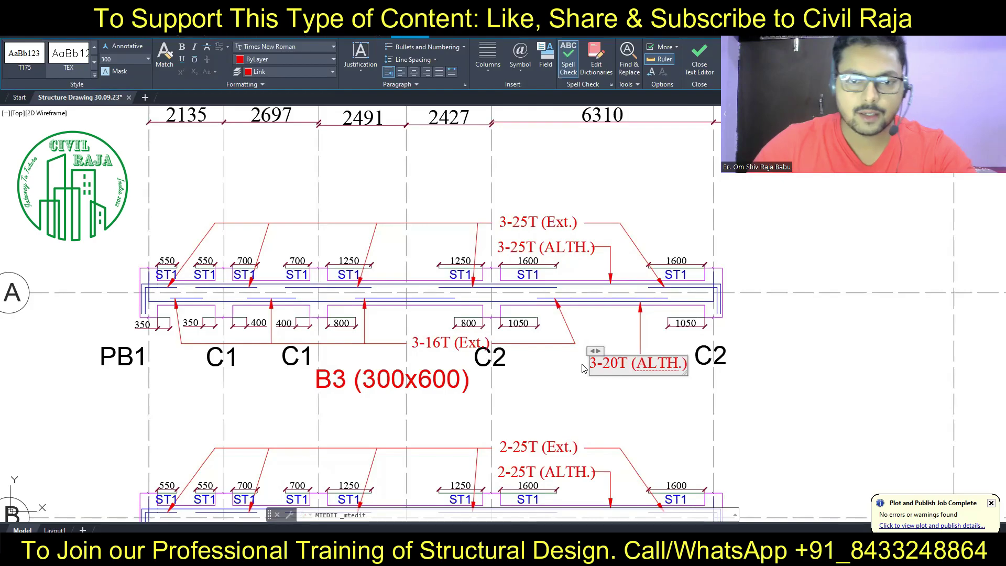
left_click(566, 375)
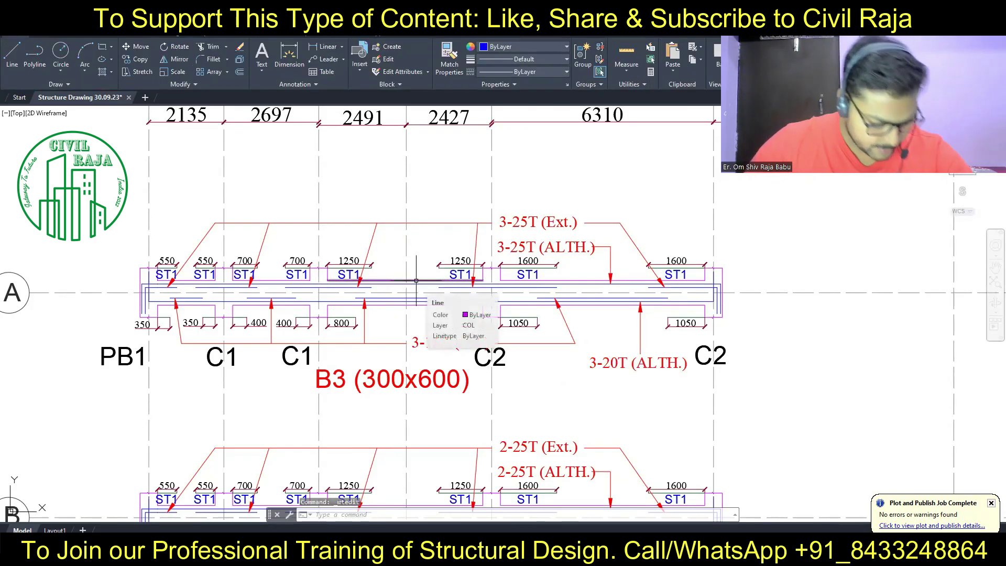
mouse_move(417, 281)
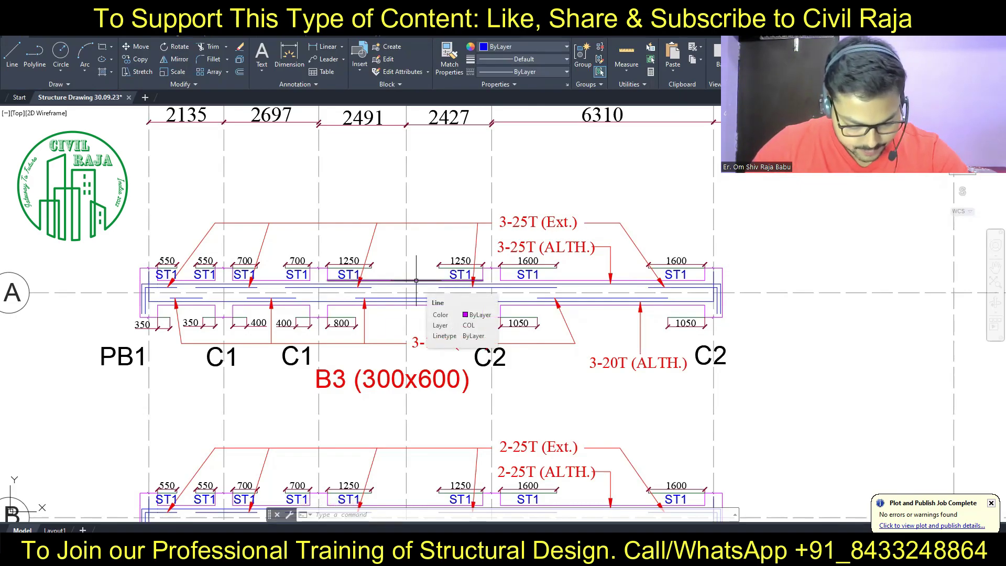
Step: Zoom and pan across the roof beam layout to inspect the roof beam schedule sheet
scroll(427, 291, "down", 2)
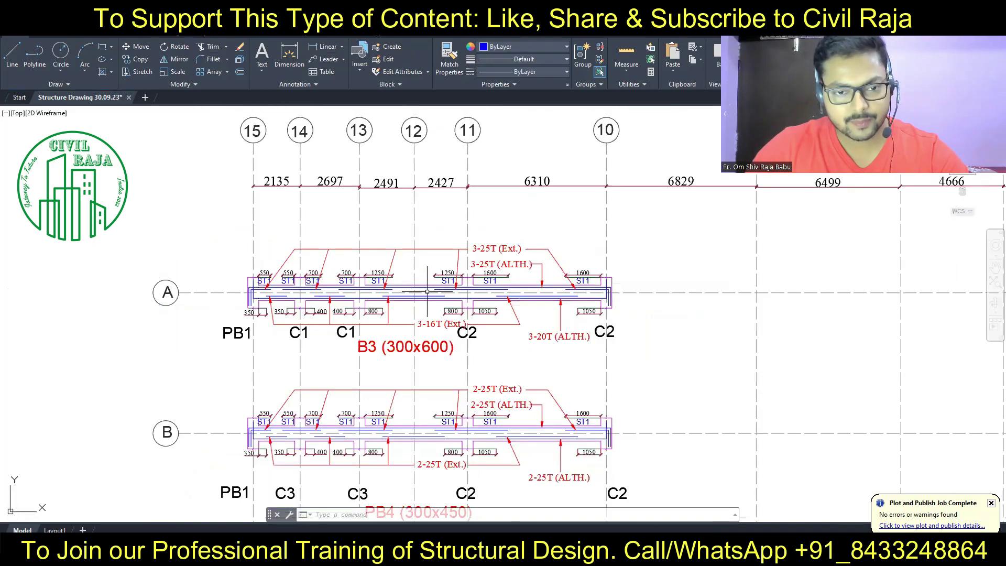
scroll(427, 291, "down", 3)
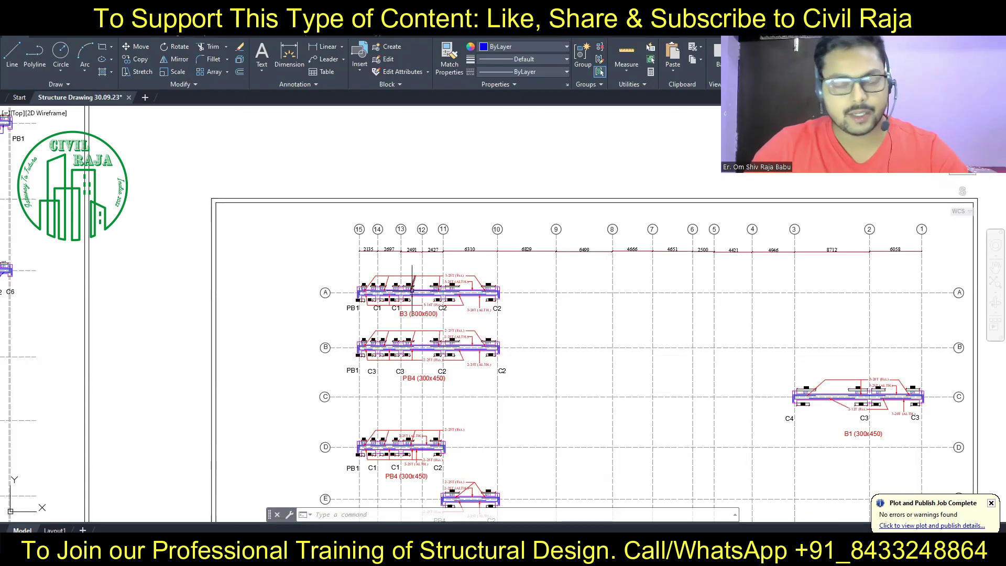
scroll(412, 288, "down", 1)
scroll(412, 289, "down", 2)
mouse_move(215, 323)
middle_mouse_down()
mouse_move(203, 317)
mouse_move(592, 314)
middle_mouse_up()
scroll(135, 311, "up", 2)
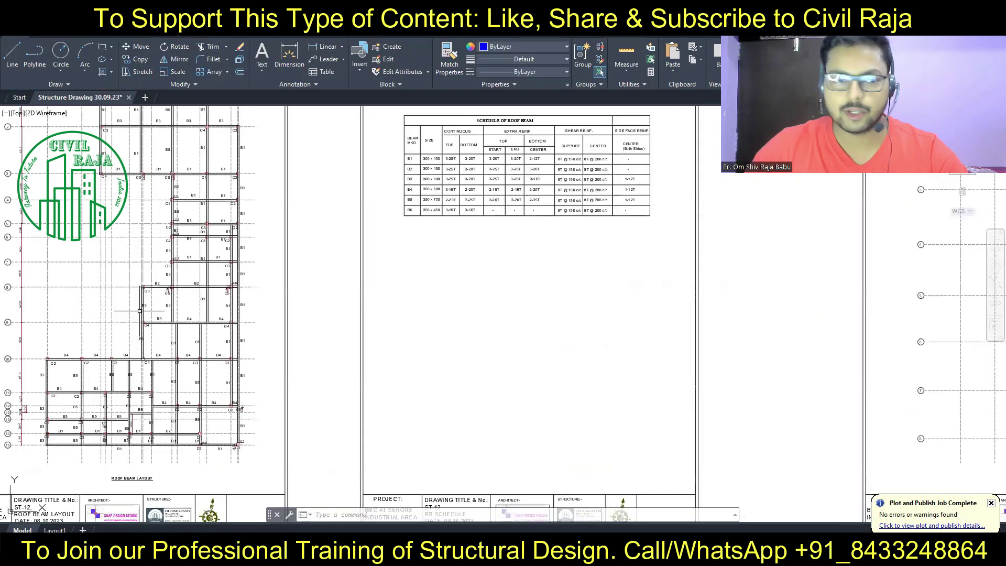
scroll(170, 427, "up", 1)
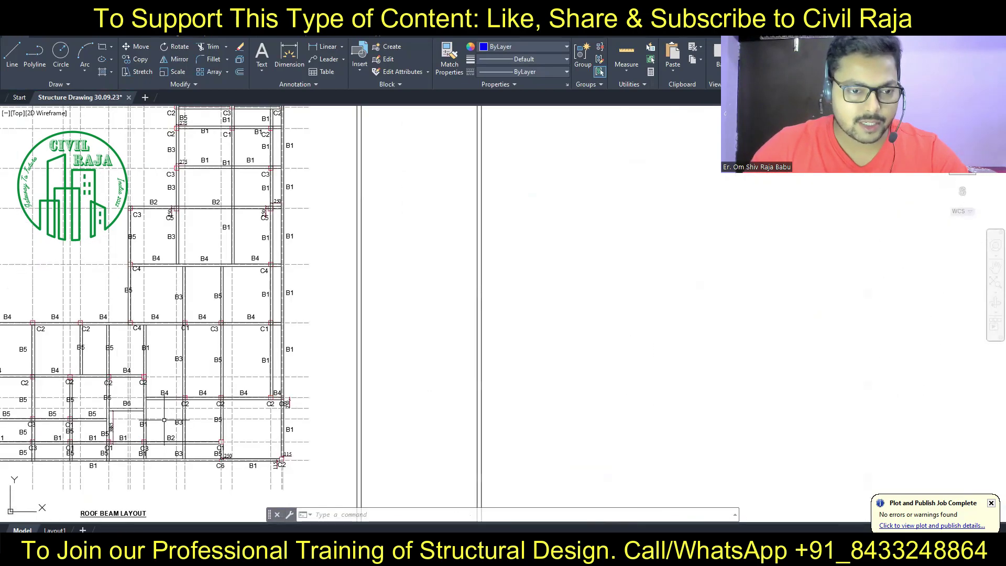
scroll(210, 419, "up", 1)
scroll(249, 406, "up", 2)
scroll(326, 423, "up", 1)
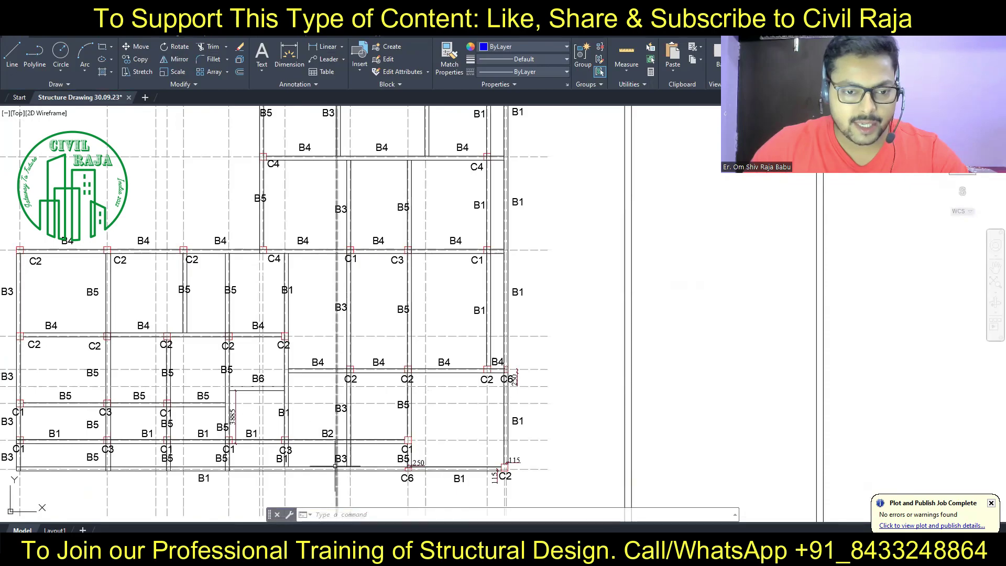
left_click(355, 485)
left_click(361, 475)
Step: Zoom around the roof beam drawings and clear the grid line selection
scroll(356, 314, "down", 5)
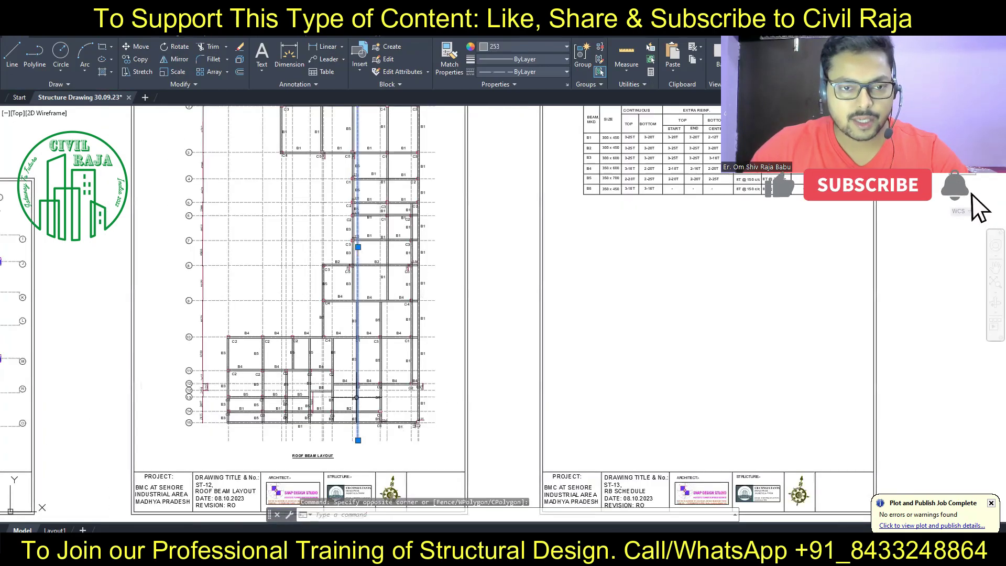
scroll(355, 196, "up", 8)
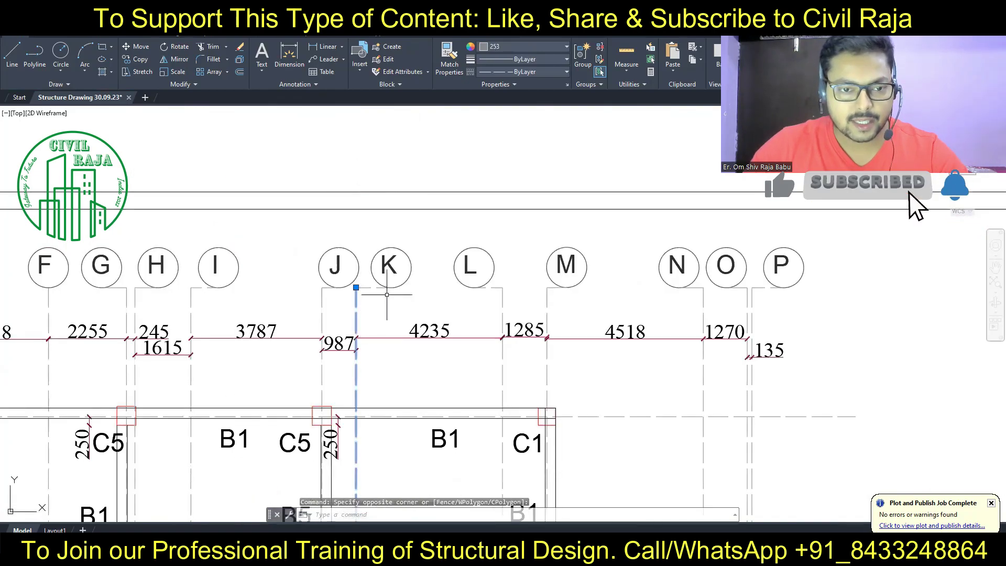
scroll(342, 223, "down", 6)
scroll(346, 252, "down", 2)
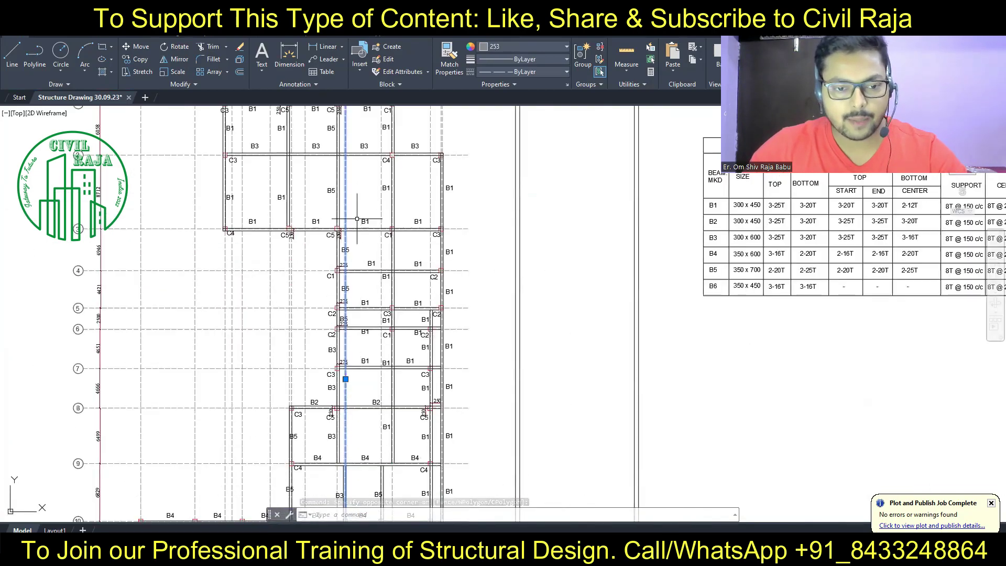
scroll(352, 302, "down", 2)
scroll(354, 303, "up", 5)
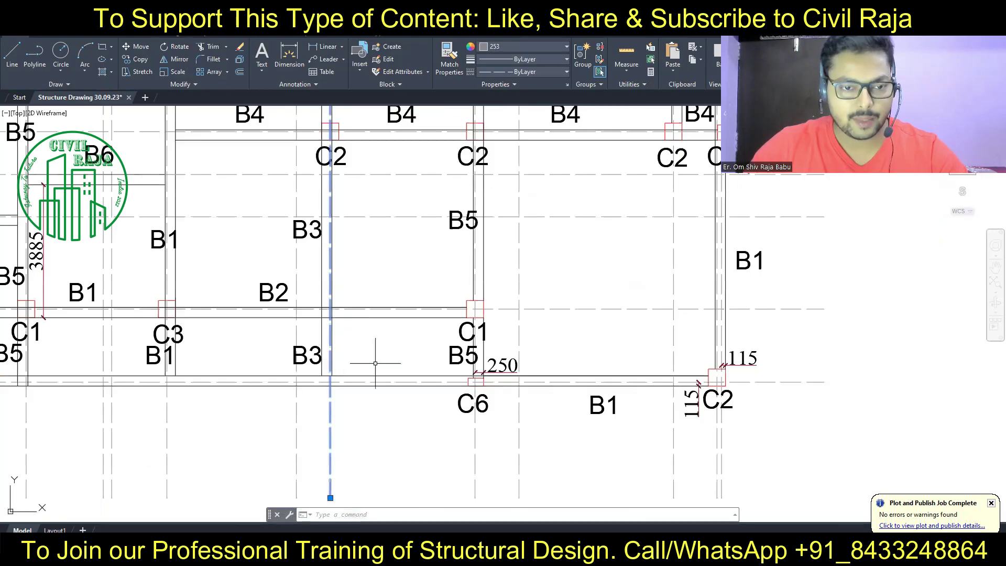
scroll(367, 361, "down", 3)
scroll(325, 351, "down", 3)
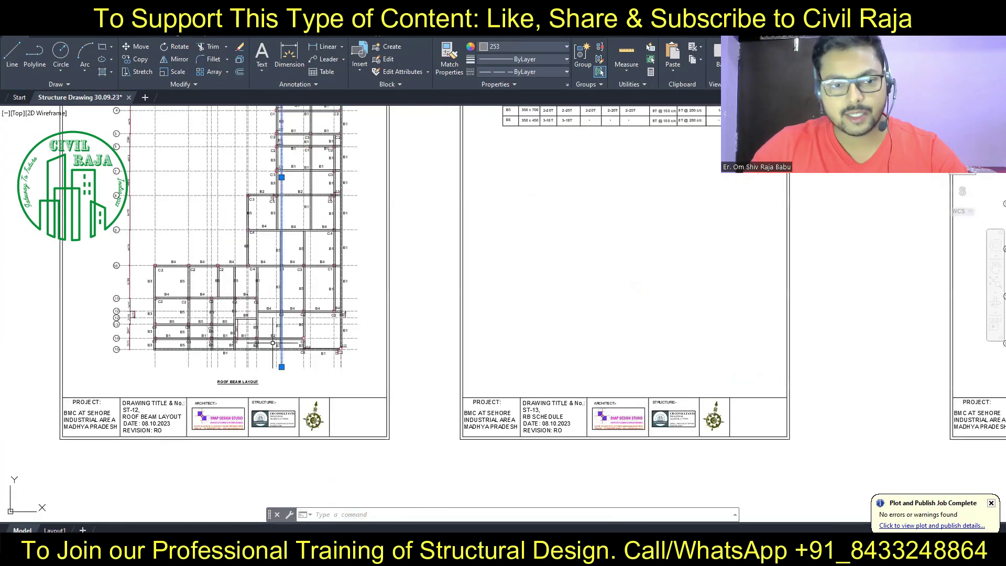
scroll(310, 343, "down", 1)
scroll(306, 340, "down", 1)
left_click(306, 340)
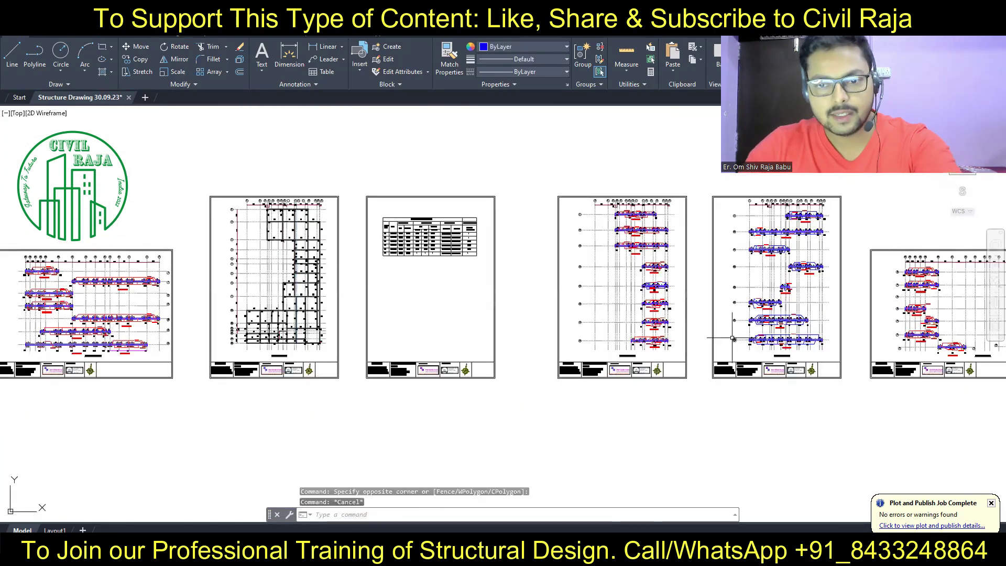
key("Escape")
Step: Pan to the grid I–O detail sheet showing PB4 and B1 (300x450) beam sections
middle_click_drag(710, 342, 364, 341)
scroll(486, 326, "up", 1)
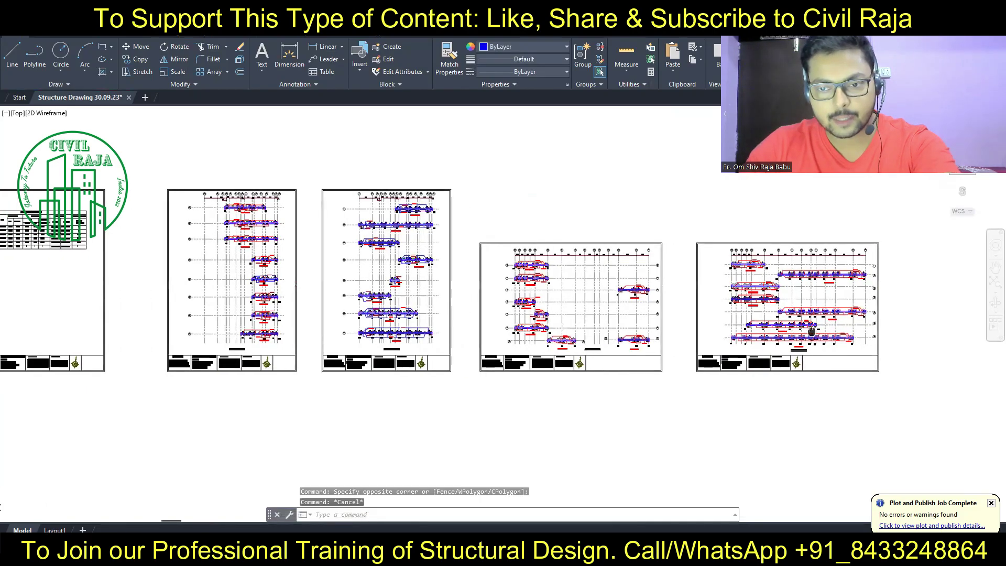
scroll(486, 325, "up", 1)
scroll(486, 325, "up", 5)
middle_click_drag(486, 325, 560, 378)
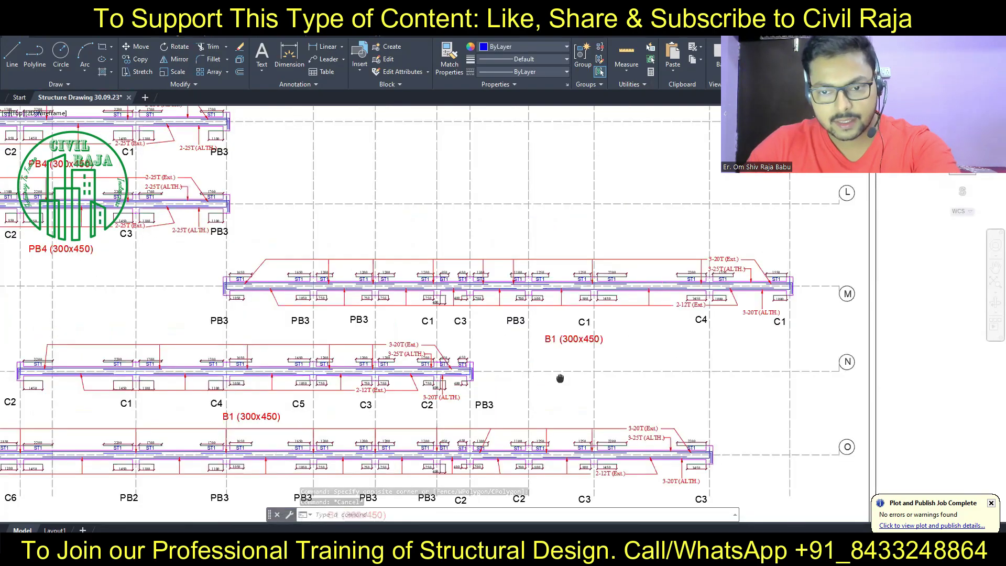
scroll(560, 378, "down", 3)
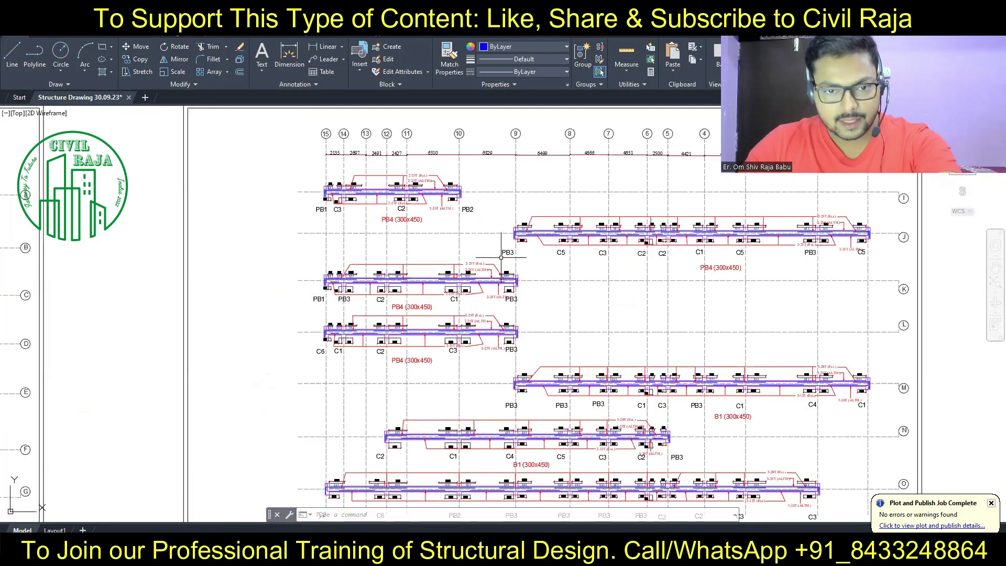
scroll(502, 257, "up", 1)
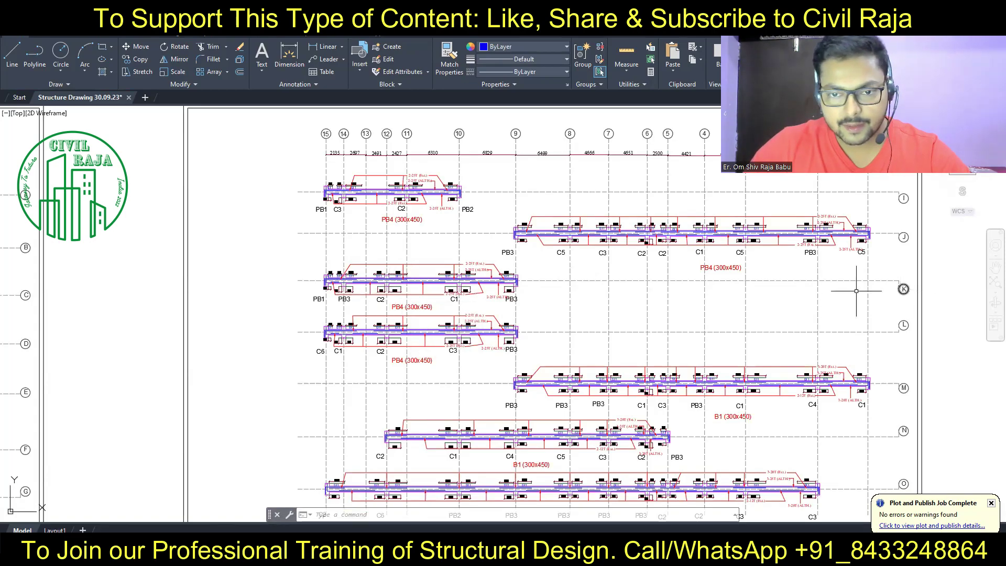
Step: Change the upper beam caption from PB4 (300x450) to B3 (300x600) and save the edit
left_click(420, 307)
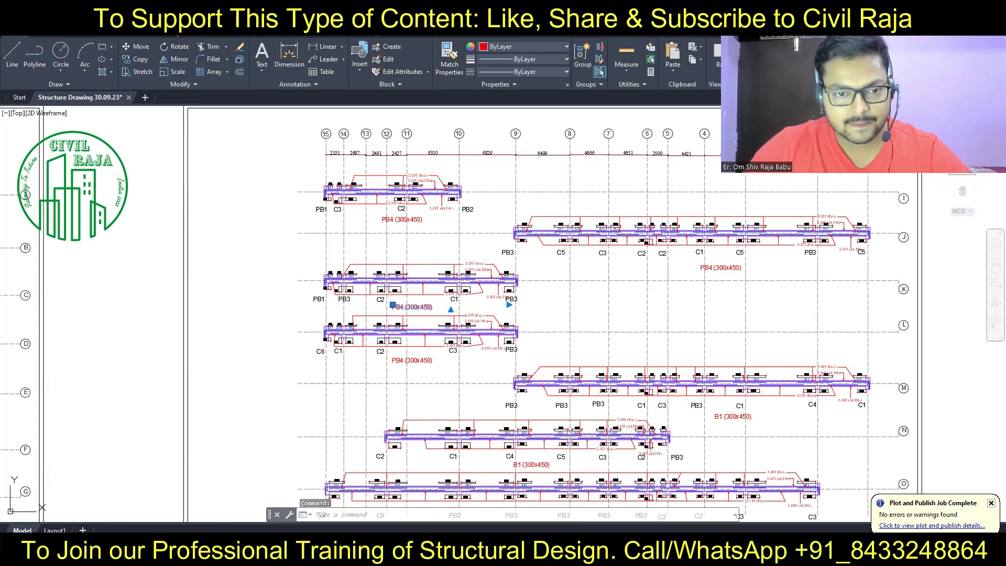
double_click(403, 307)
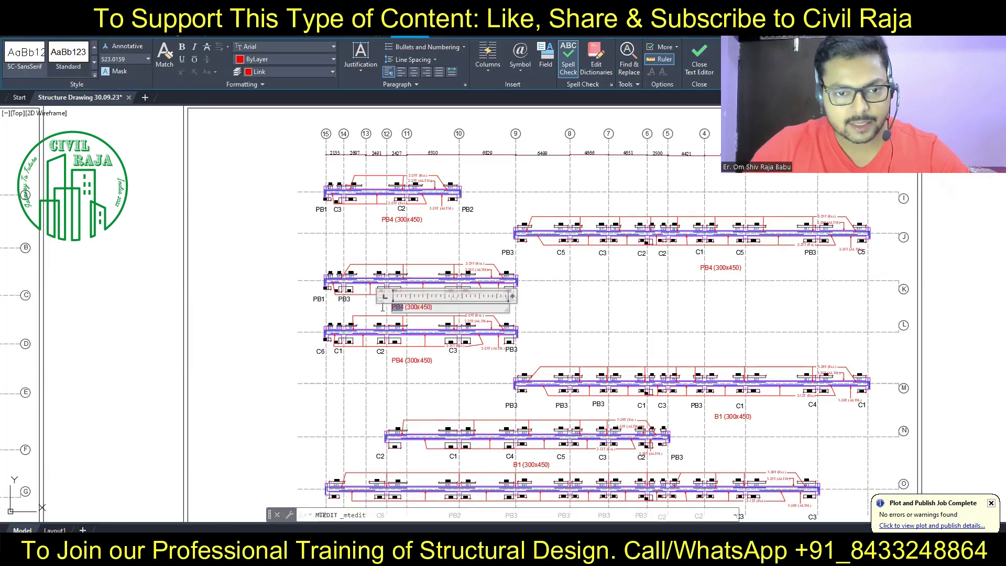
type("B3")
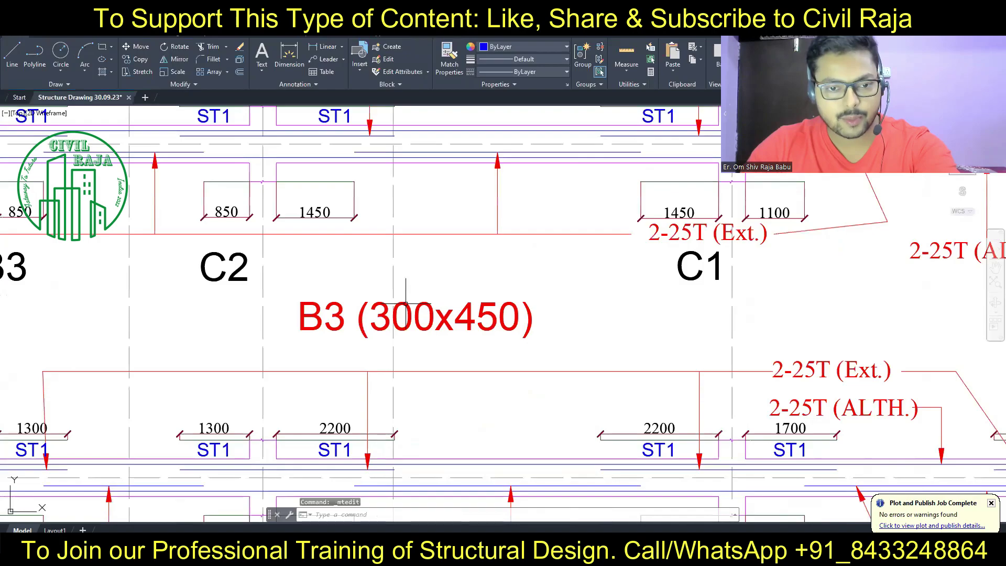
left_click(471, 326)
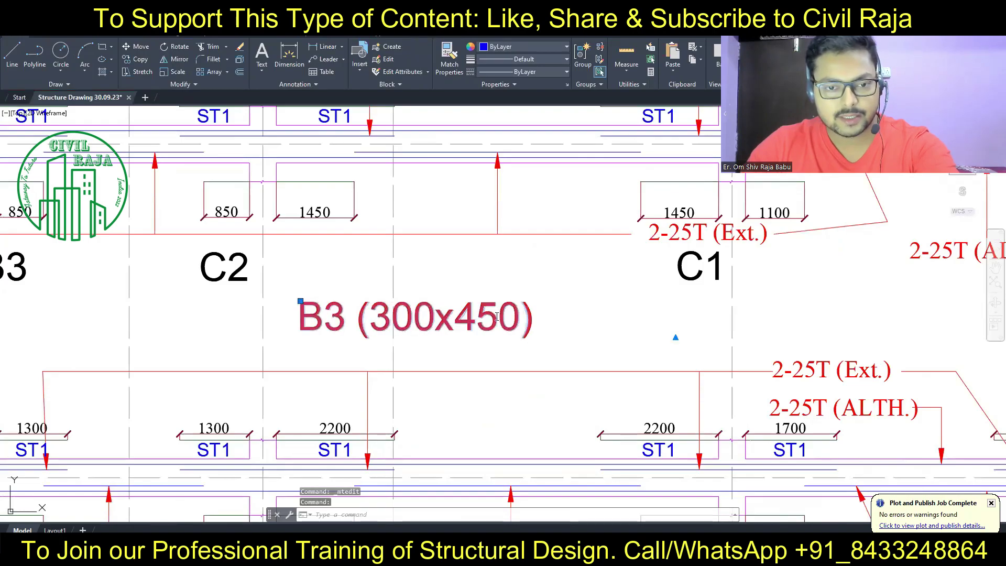
left_click_drag(528, 317, 454, 319)
type("600")
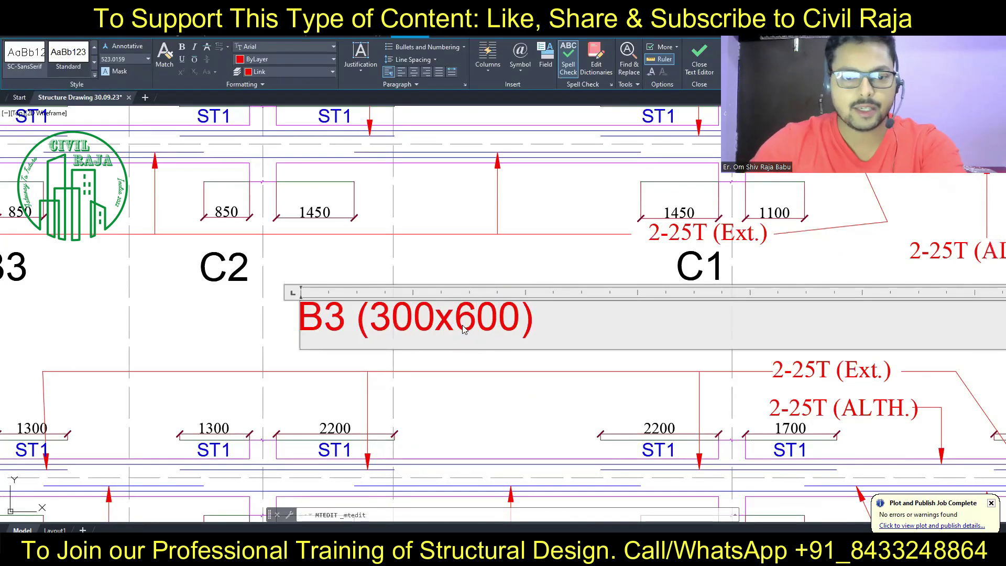
scroll(532, 330, "down", 2)
scroll(550, 278, "down", 3)
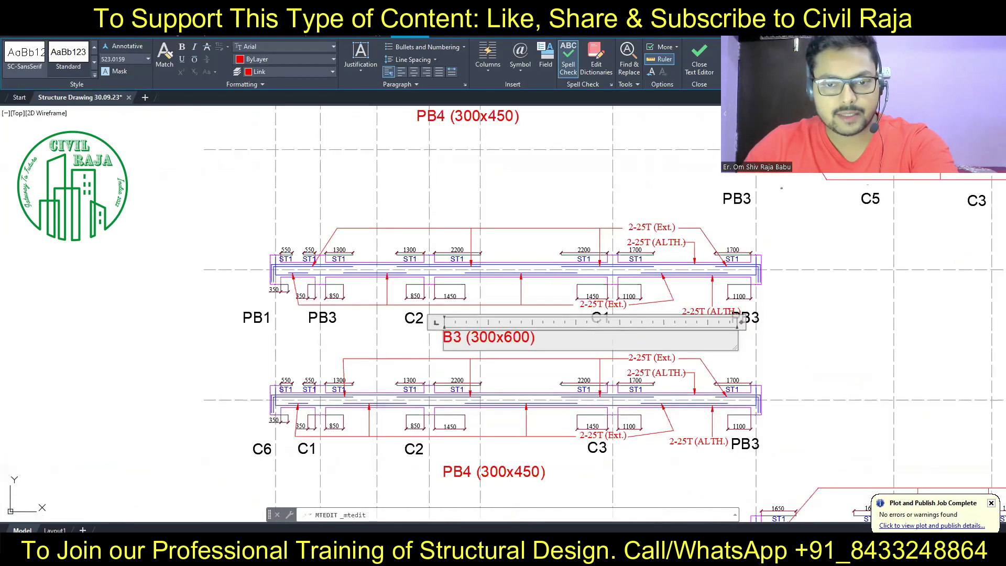
middle_click_drag(549, 271, 480, 276)
key("Escape")
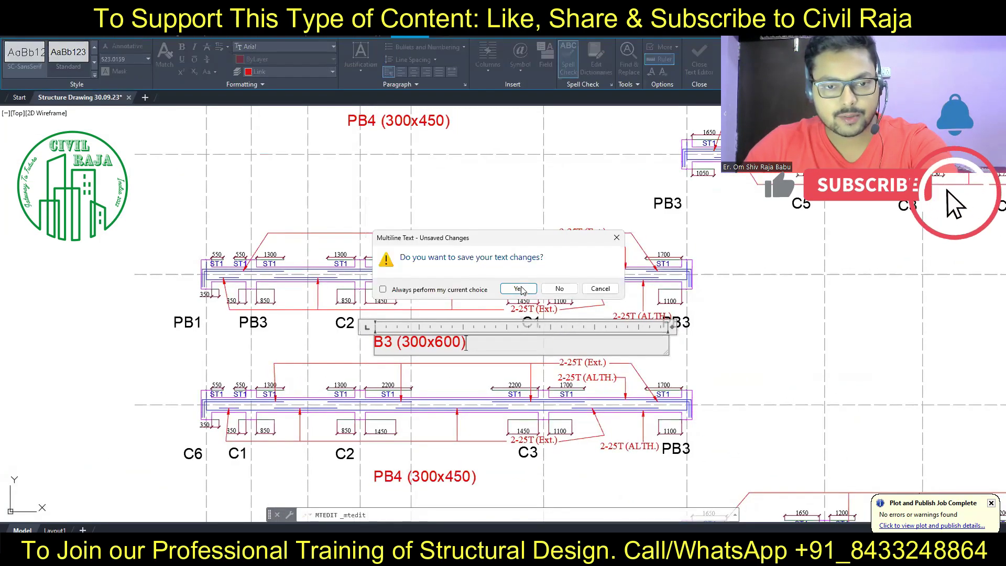
key("Return")
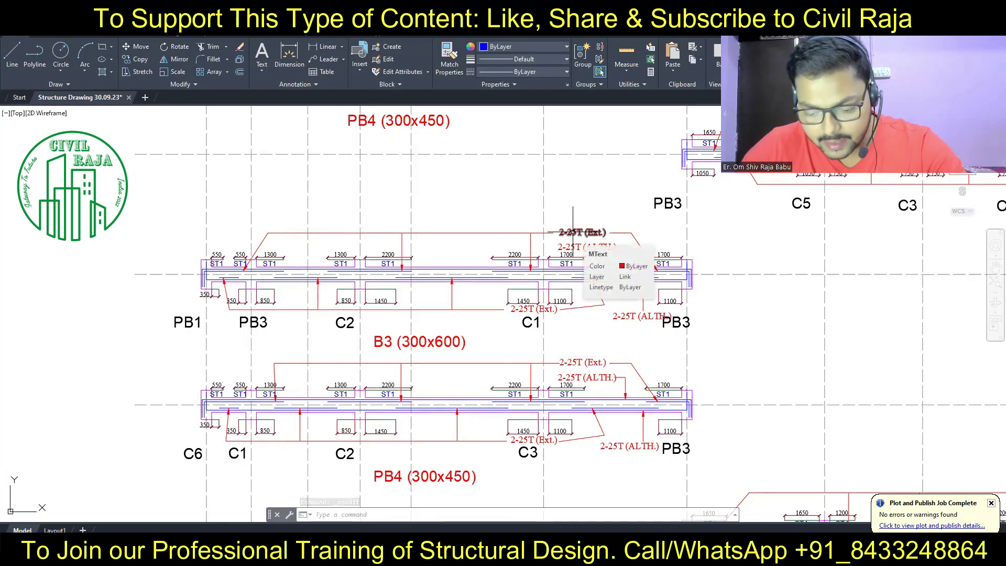
Step: Change the two top rebar labels from 2-25T to 3-25T (Ext.) and 3-25T (ALTH.)
scroll(575, 235, "up", 2)
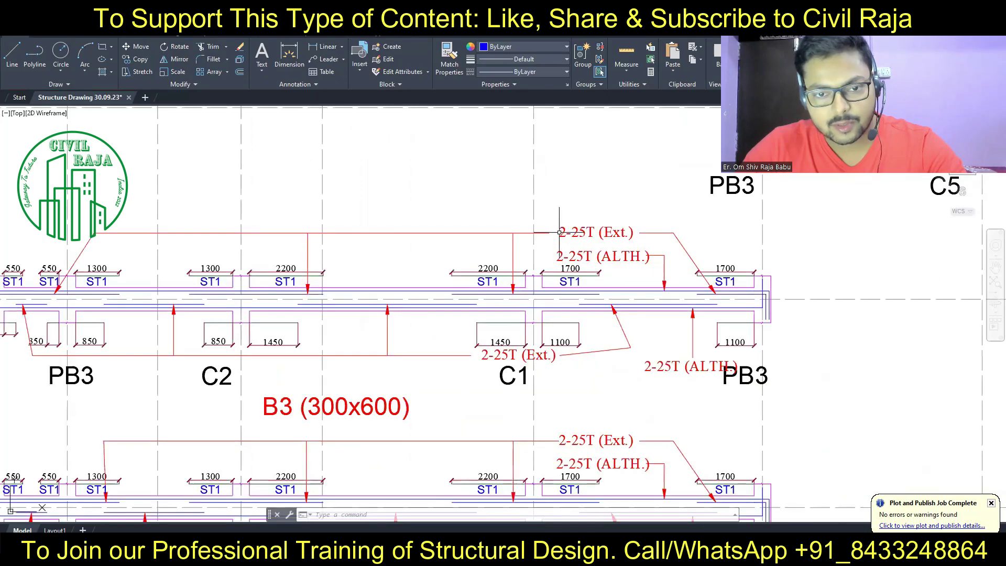
scroll(569, 233, "up", 2)
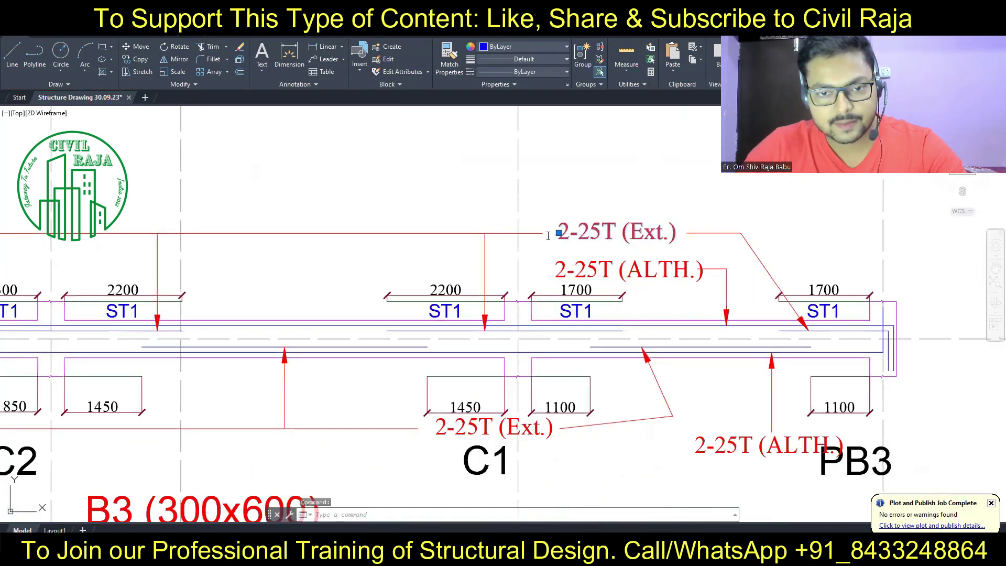
double_click(548, 236)
key("Delete")
type("3")
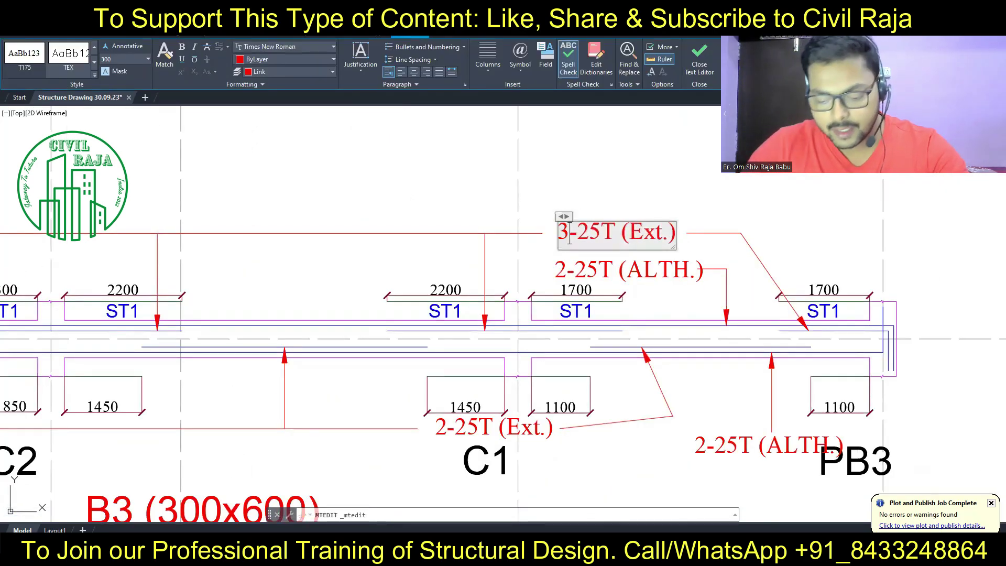
left_click(530, 209)
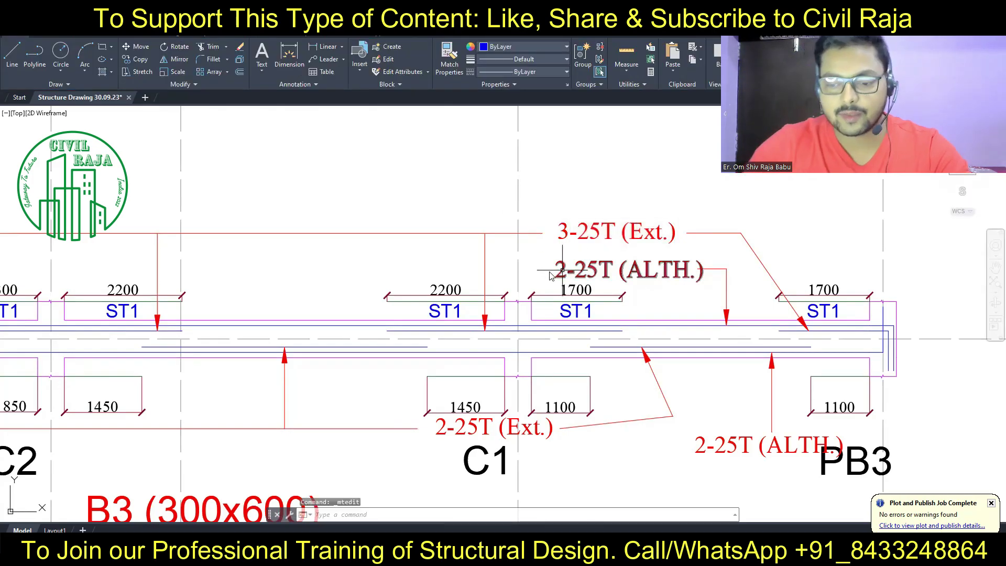
double_click(551, 271)
key("Delete")
type("3")
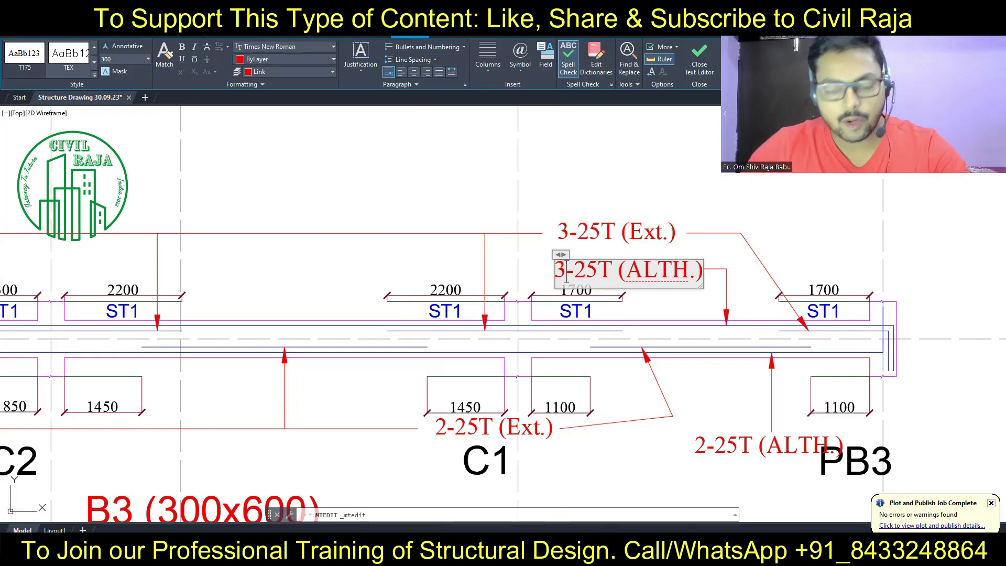
left_click(437, 236)
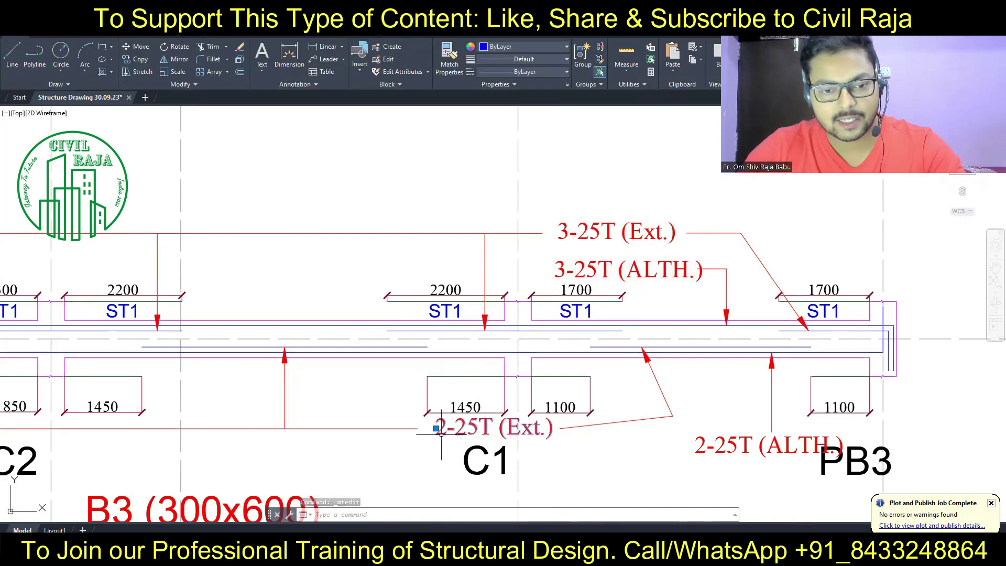
Step: Change the bottom rebar labels to 3-16T (Ext.) and 3-20T (ALTH.)
left_click_drag(480, 426, 414, 433)
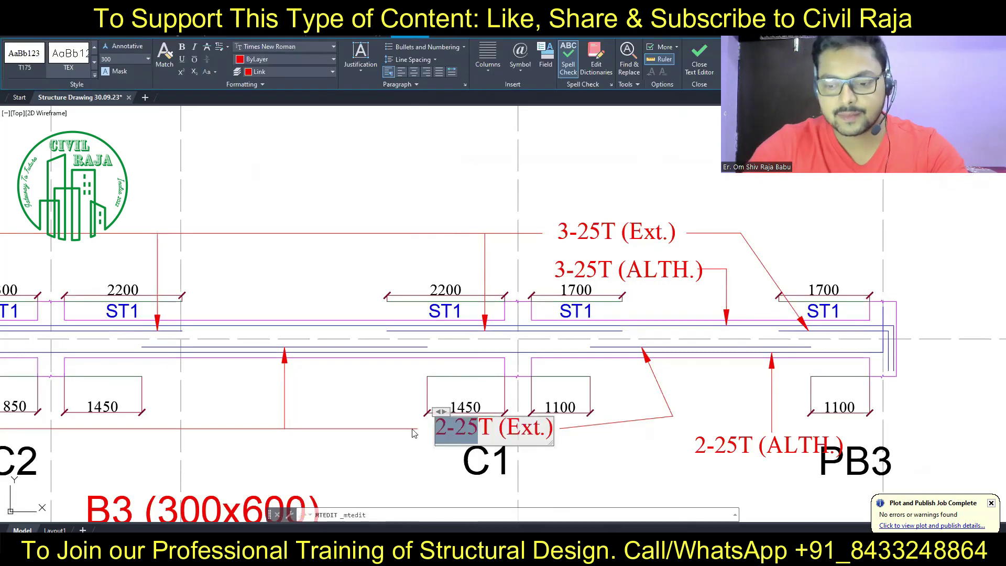
type("3-16")
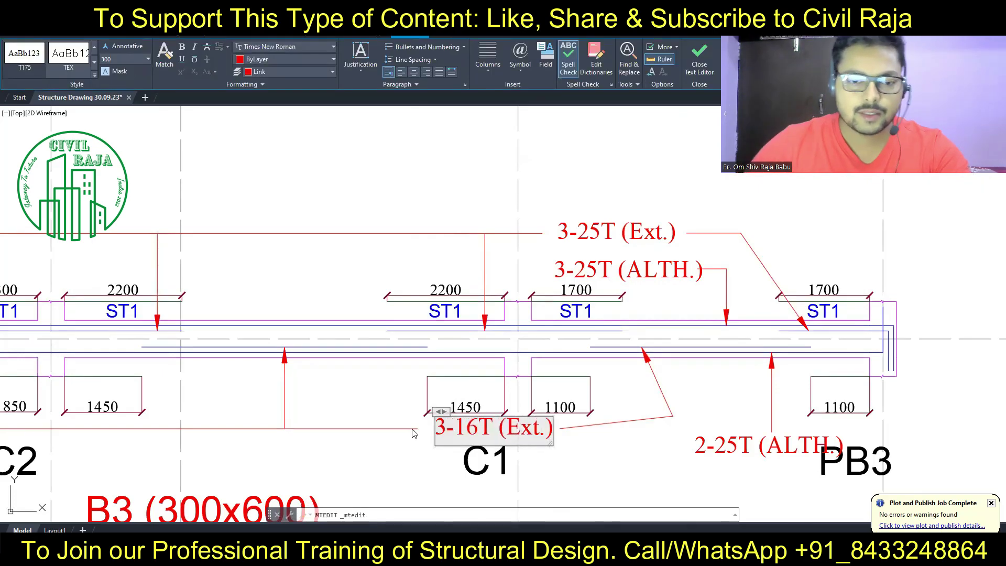
left_click(658, 464)
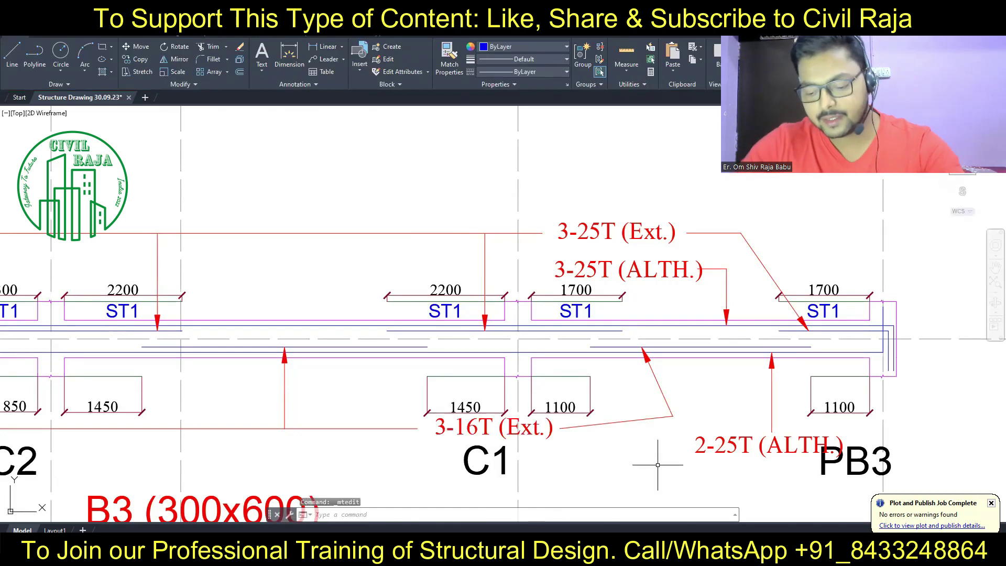
double_click(709, 451)
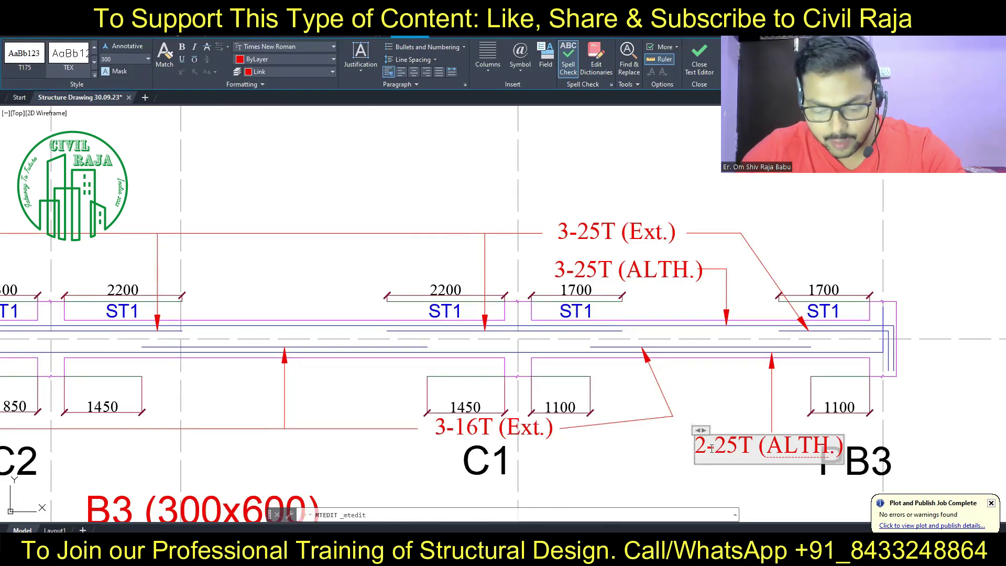
left_click_drag(741, 446, 691, 454)
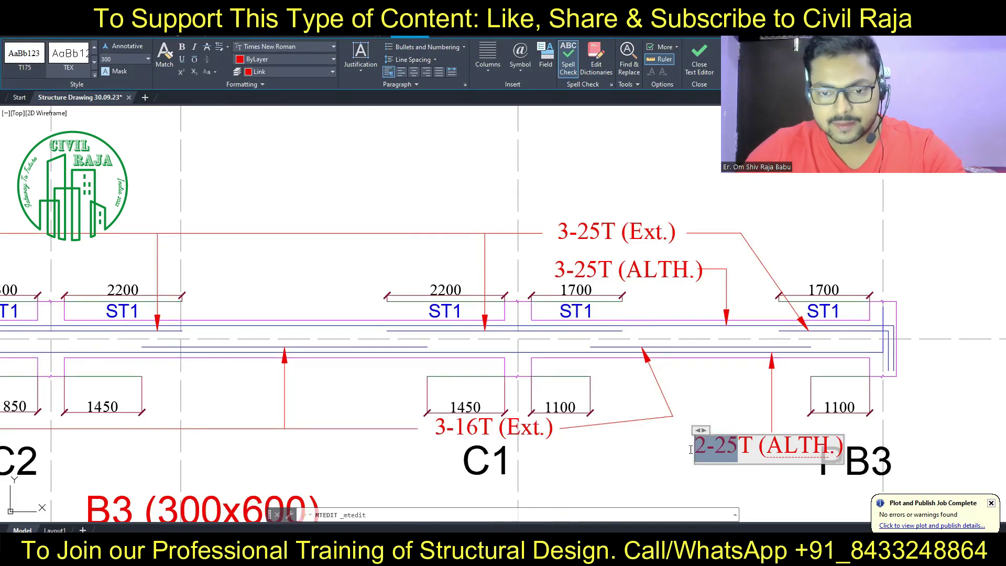
type("3-20")
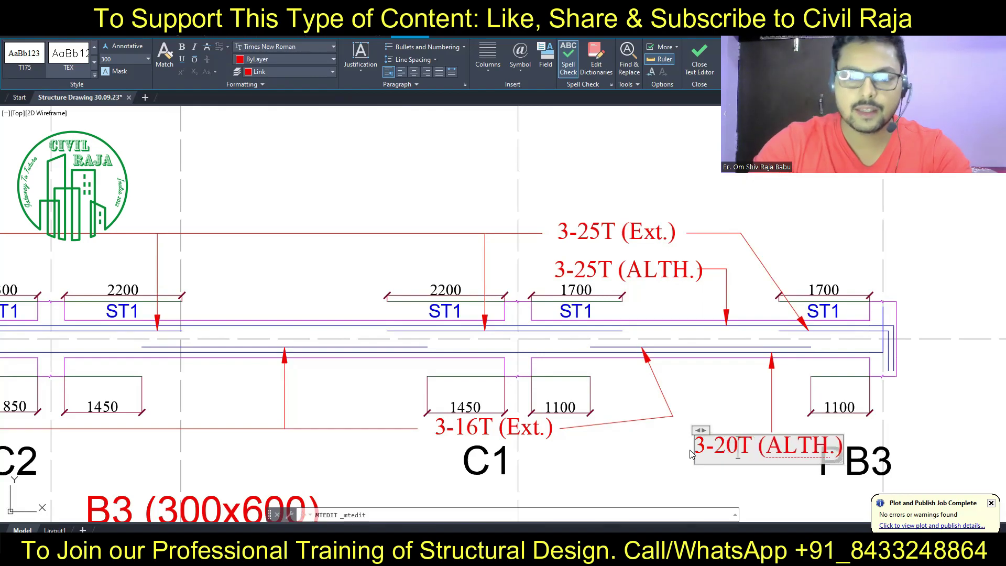
left_click(655, 449)
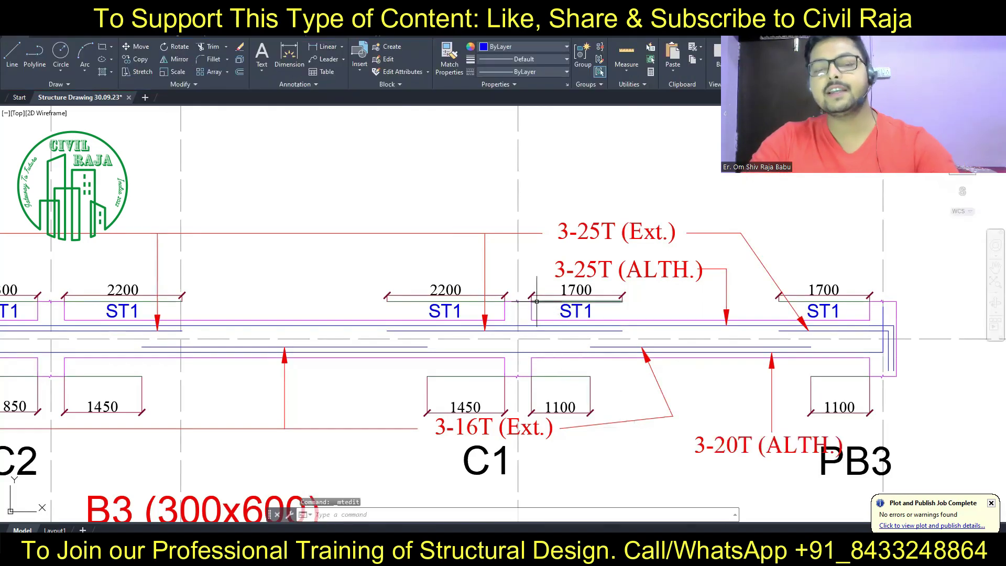
scroll(536, 299, "down", 2)
Step: Zoom out and pan over to the roof beam layout plan
scroll(536, 298, "down", 3)
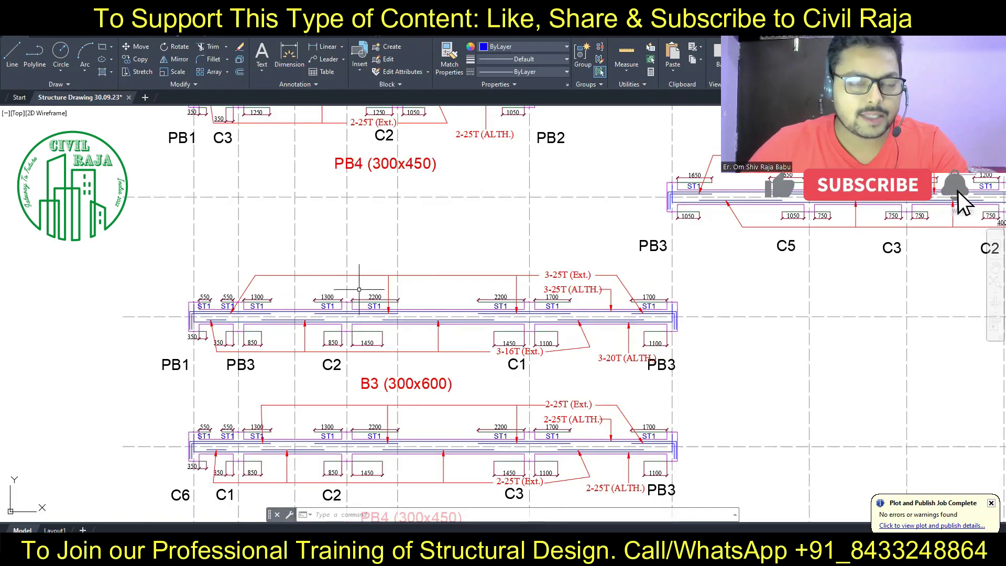
scroll(362, 291, "down", 2)
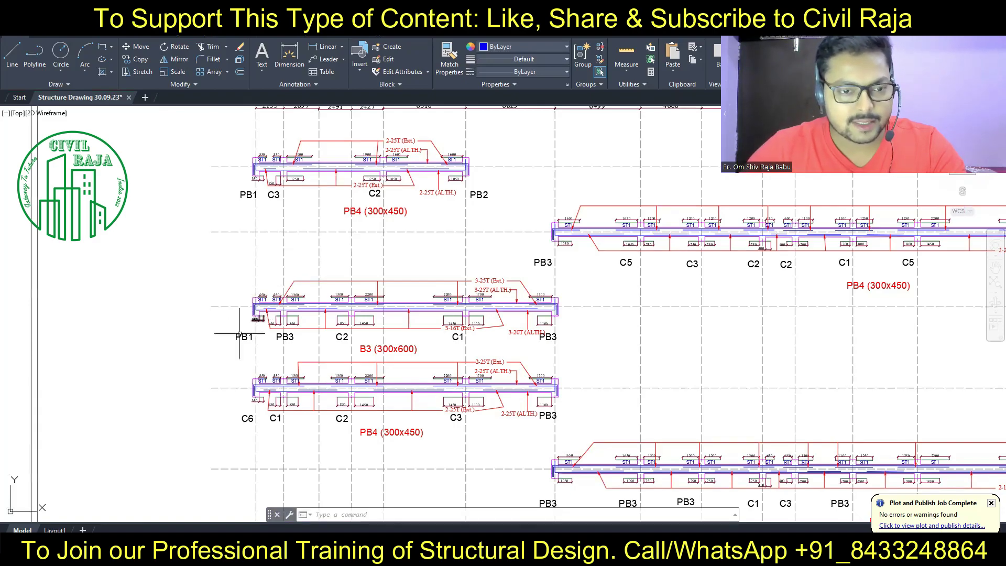
scroll(239, 329, "up", 2)
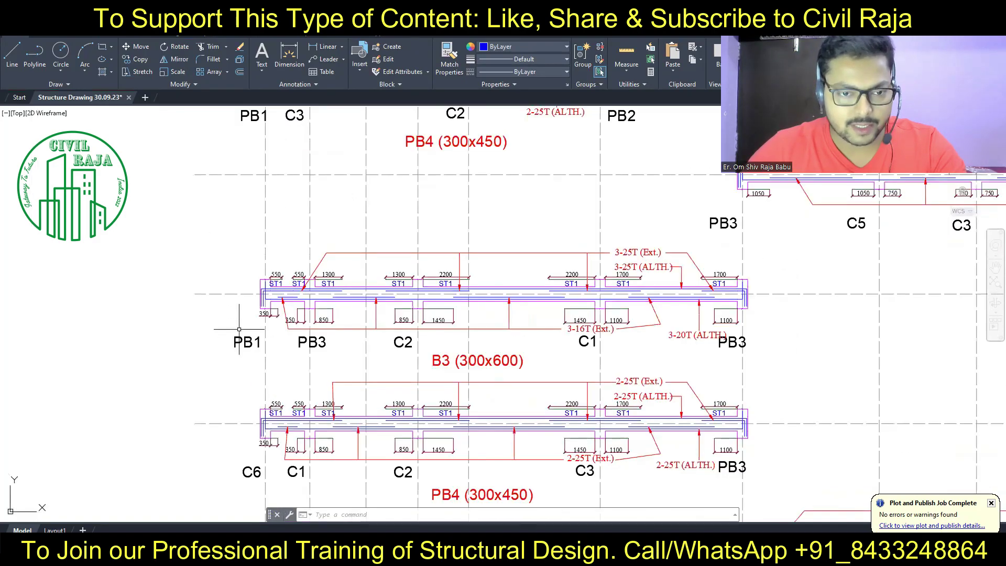
scroll(224, 331, "up", 2)
scroll(225, 331, "down", 2)
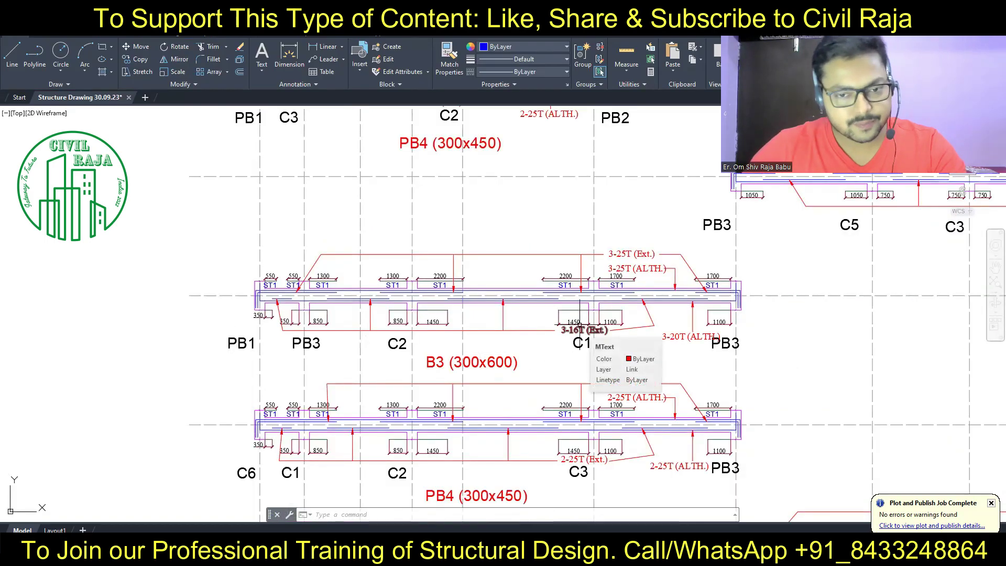
scroll(628, 312, "down", 3)
scroll(628, 313, "down", 3)
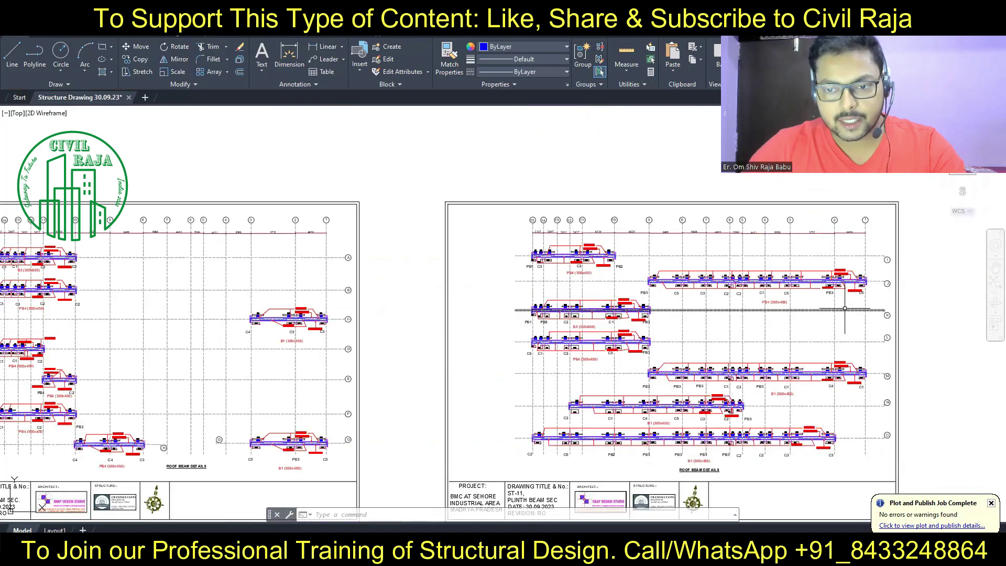
scroll(426, 292, "down", 2)
scroll(427, 292, "down", 4)
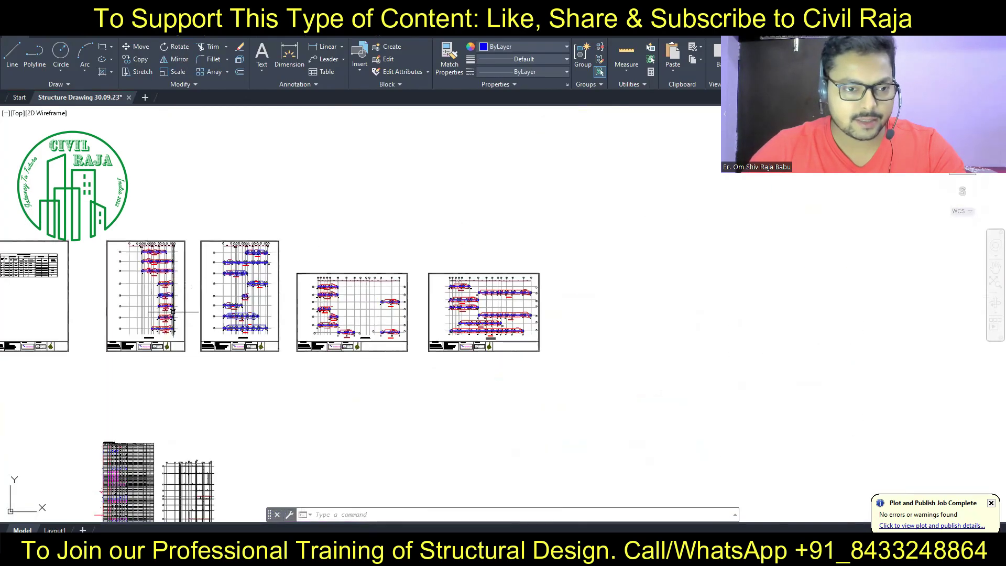
mouse_move(145, 307)
middle_mouse_down()
mouse_move(251, 309)
mouse_move(173, 370)
middle_mouse_up()
scroll(174, 370, "up", 5)
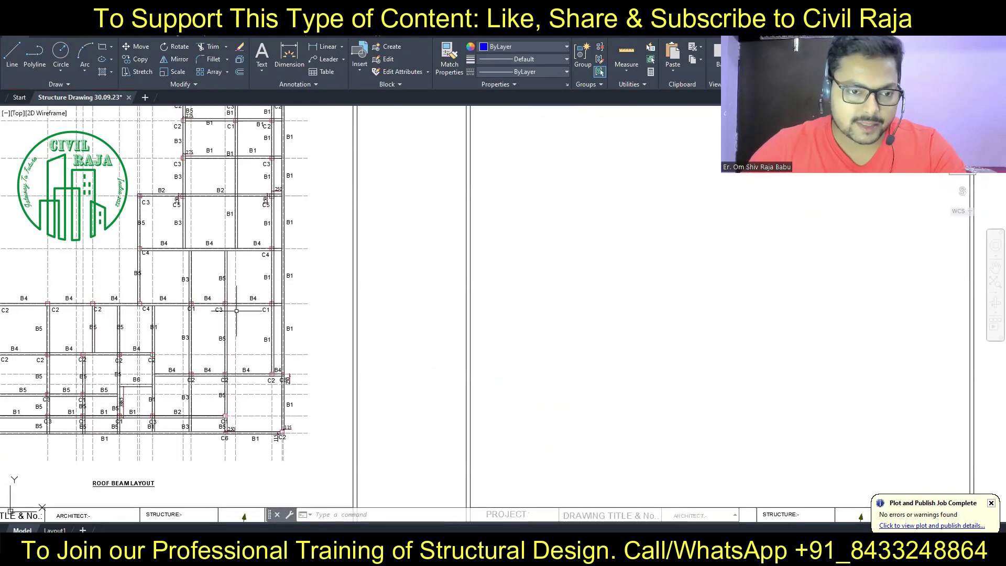
scroll(173, 370, "up", 2)
Step: Pan around the roof beam layout plan to check its title and upper rows
mouse_move(210, 416)
middle_mouse_down()
mouse_move(240, 360)
mouse_move(341, 334)
mouse_move(336, 343)
middle_mouse_up()
scroll(346, 422, "up", 2)
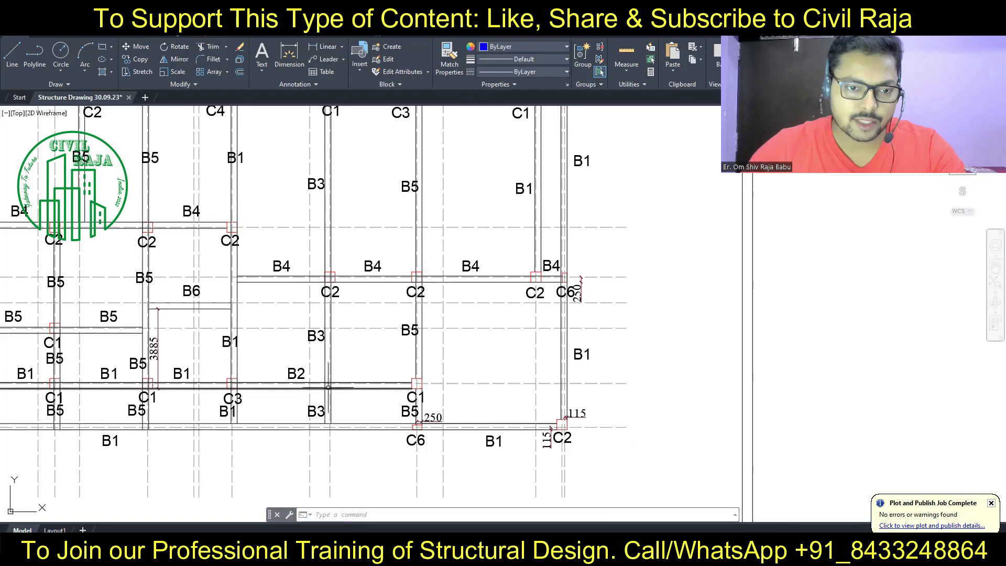
scroll(319, 375, "down", 2)
middle_click_drag(330, 168, 330, 251)
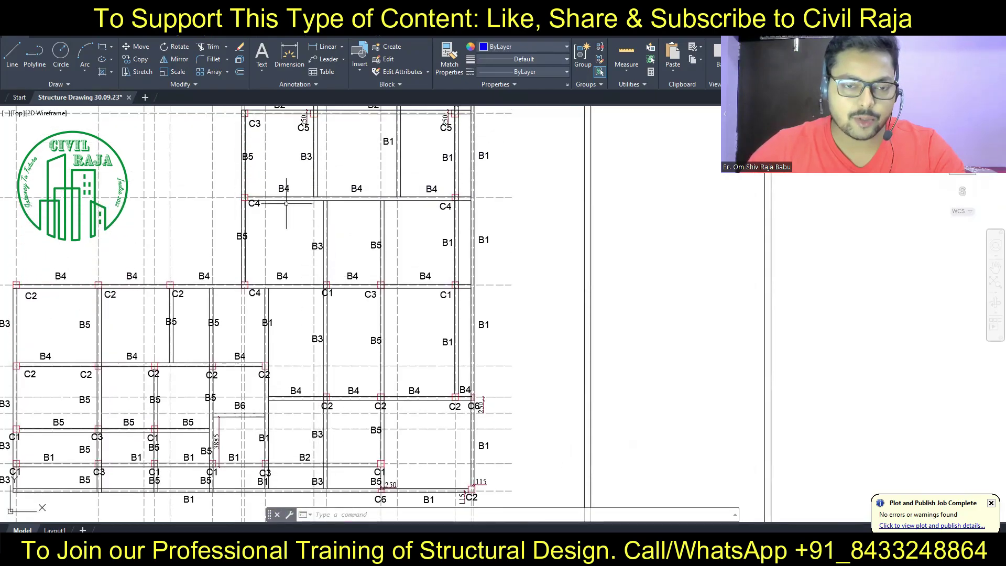
scroll(225, 215, "down", 2)
scroll(209, 218, "down", 5)
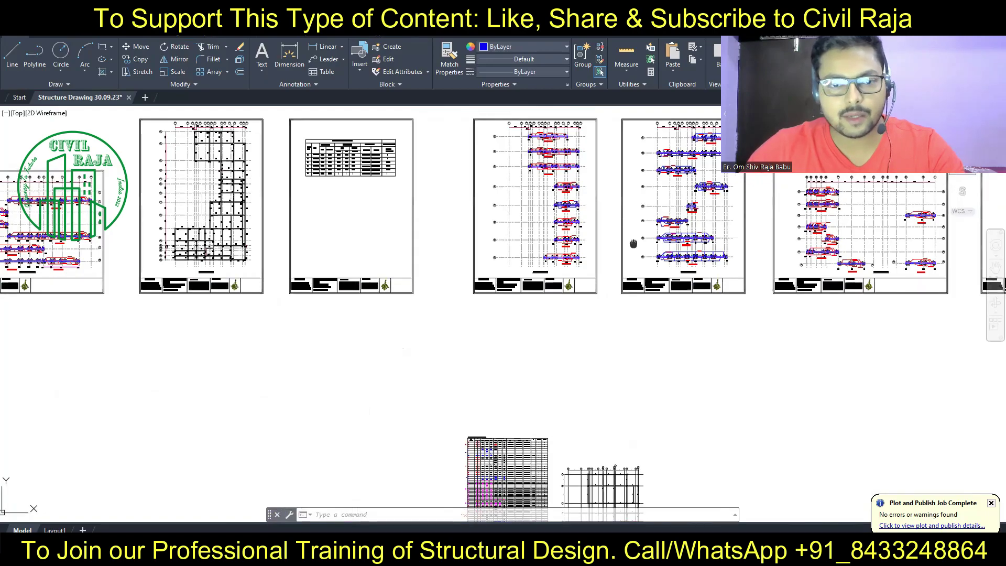
Step: Return to the B3 beam section and open its PB1 support label for editing
middle_click_drag(837, 223, 454, 267)
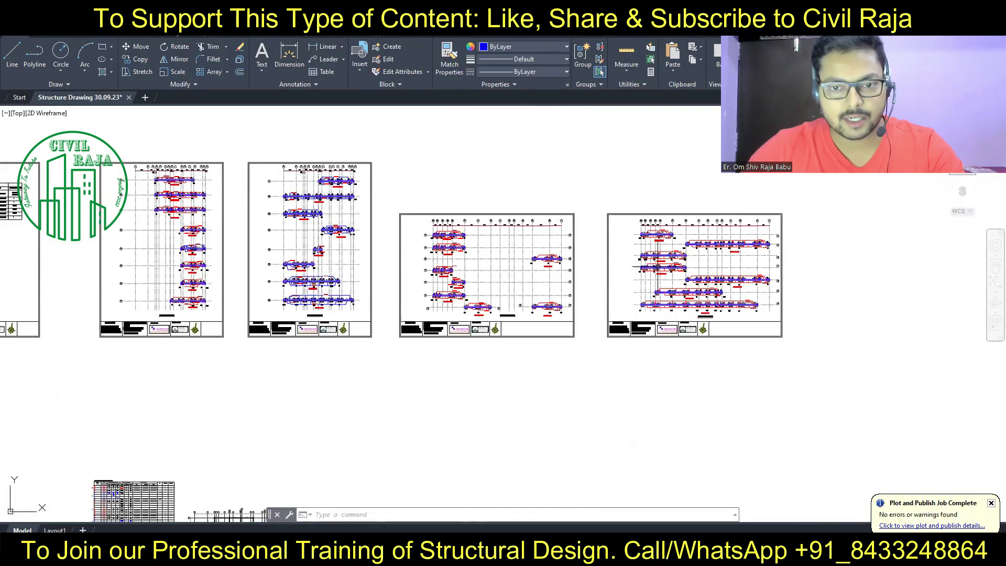
scroll(708, 277, "up", 4)
scroll(708, 278, "up", 2)
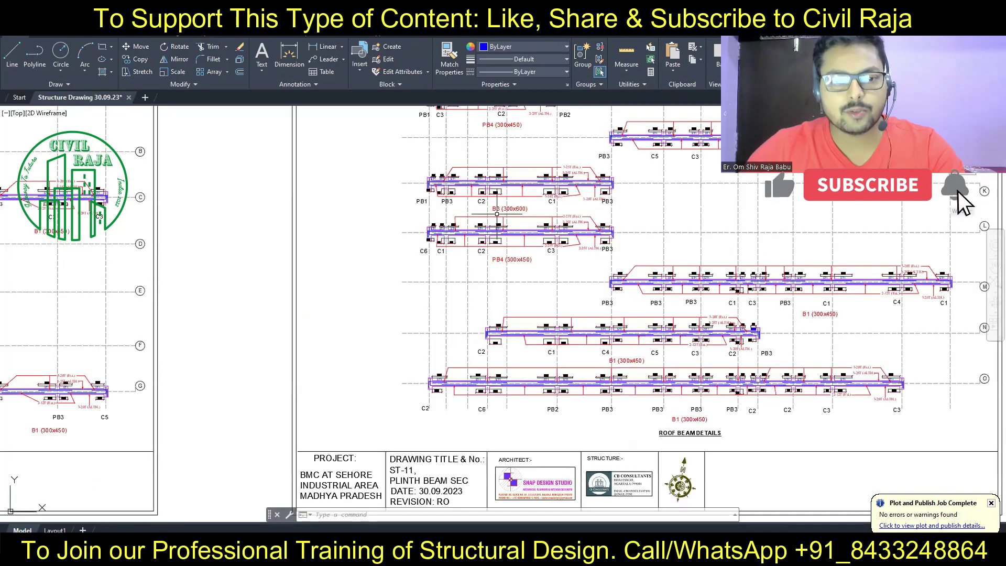
scroll(465, 192, "up", 2)
middle_click_drag(465, 192, 419, 307)
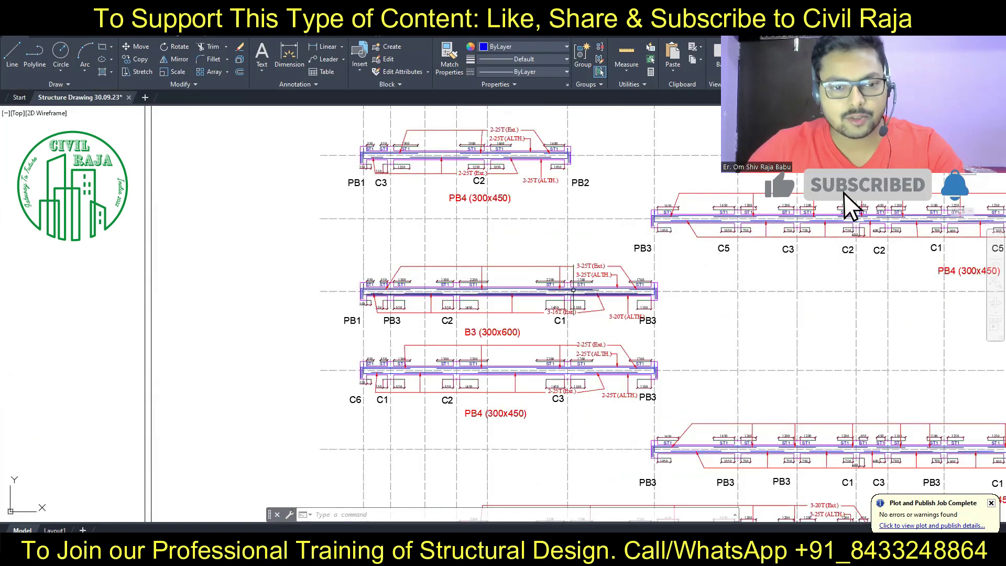
scroll(550, 283, "up", 2)
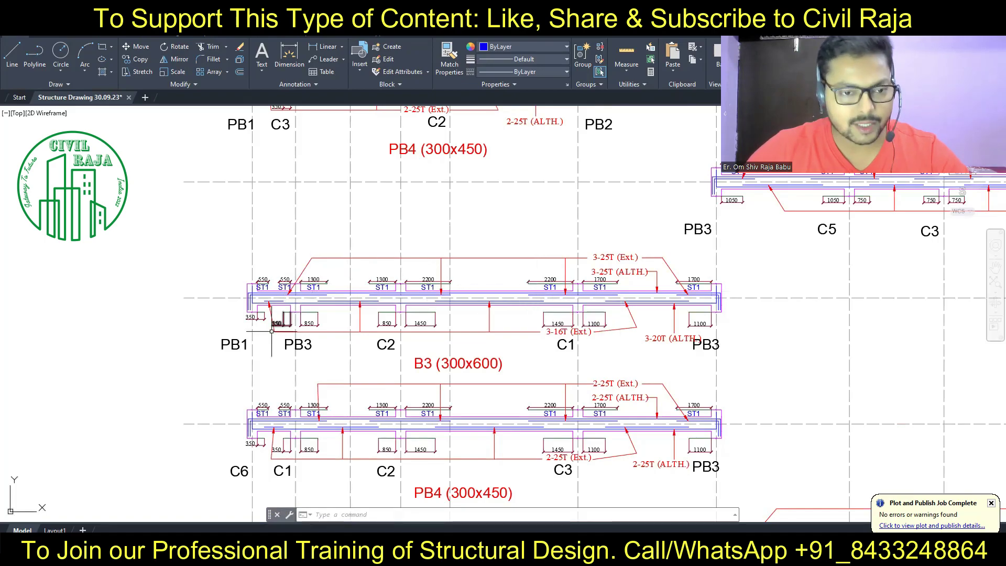
left_click(237, 349)
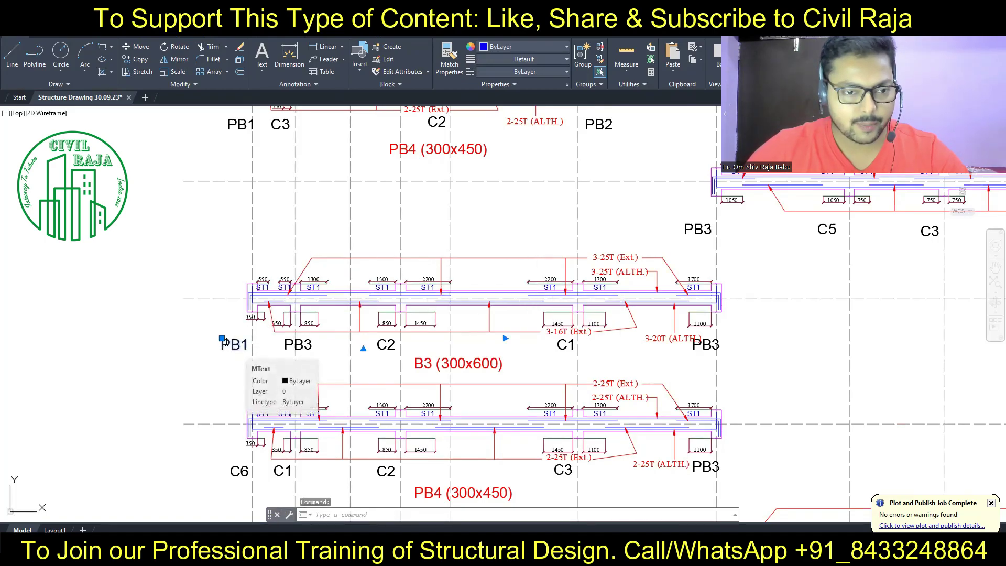
double_click(224, 341)
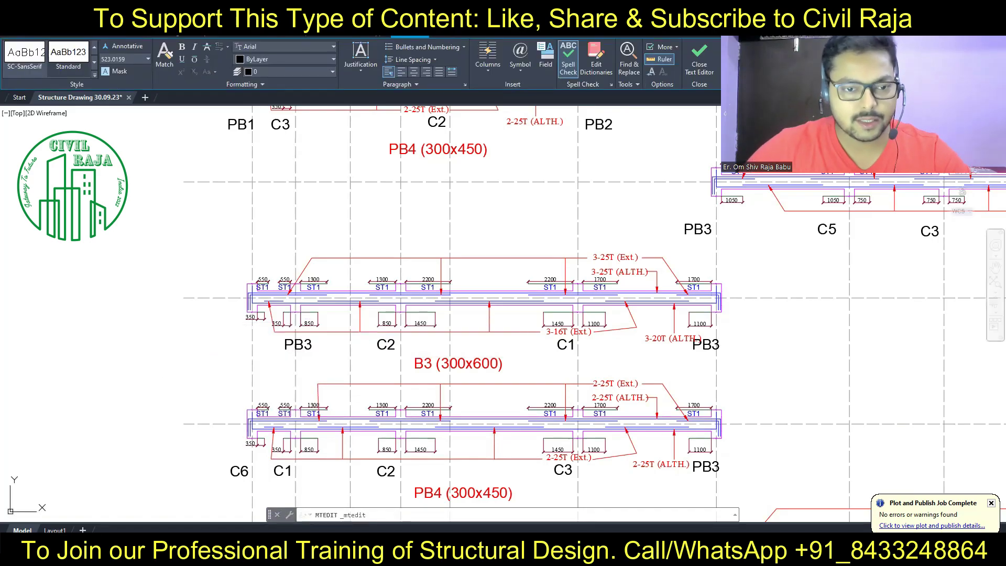
Step: Commit the B1 support label and change the adjacent PB3 label to B3
left_click(292, 345)
left_click(290, 345)
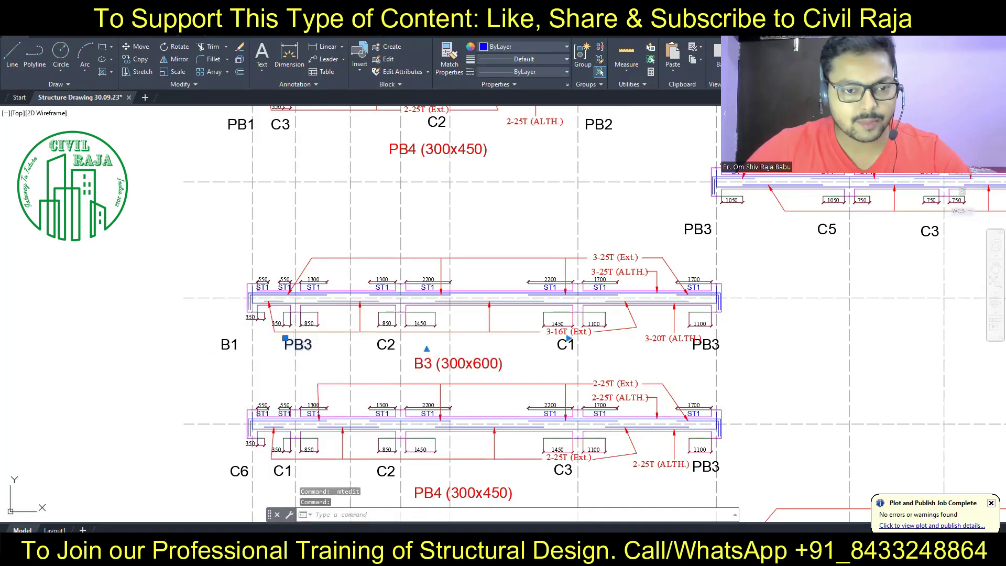
double_click(288, 345)
key("Delete")
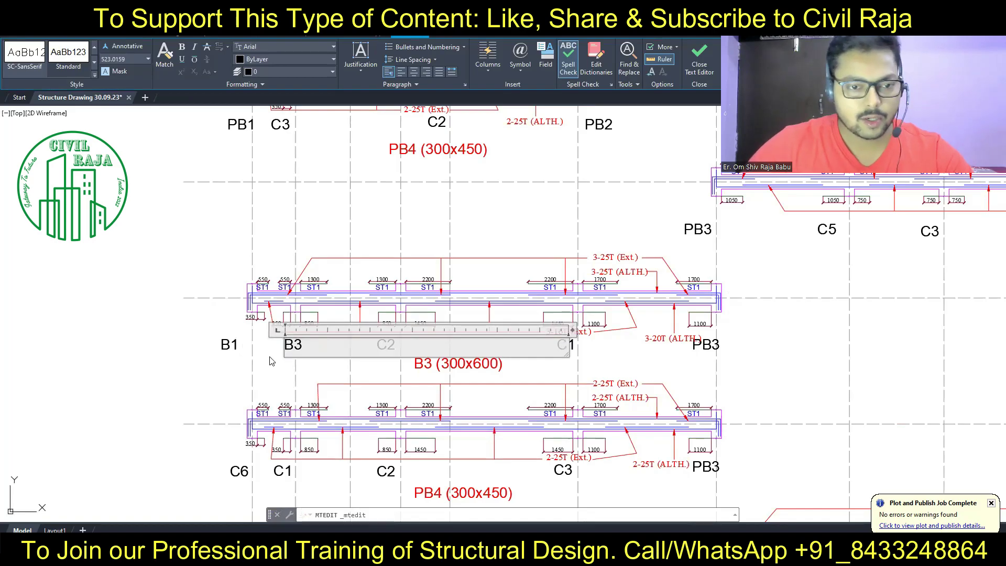
left_click(754, 341)
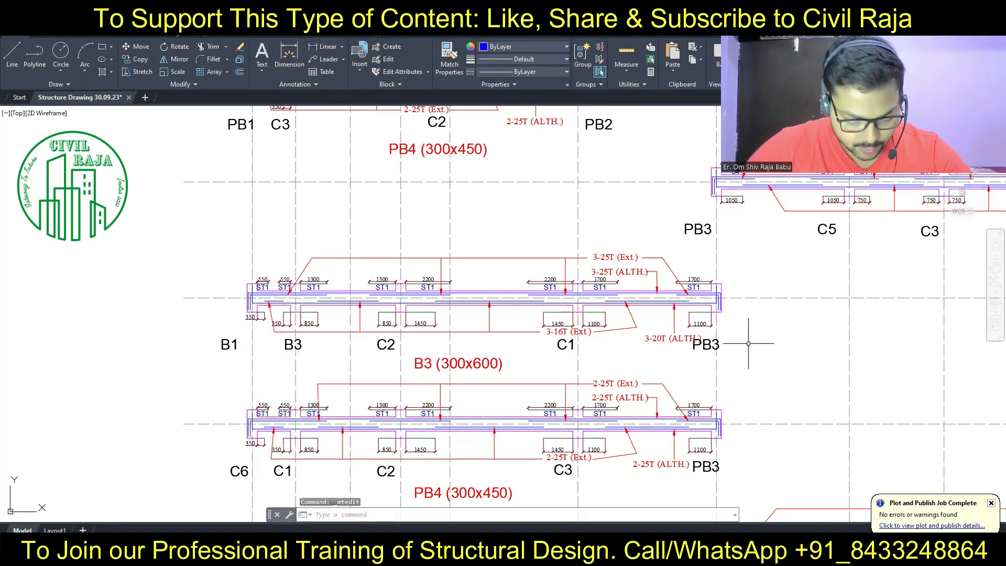
Step: Relabel the right-end PB3 support as B4
double_click(707, 344)
type("B")
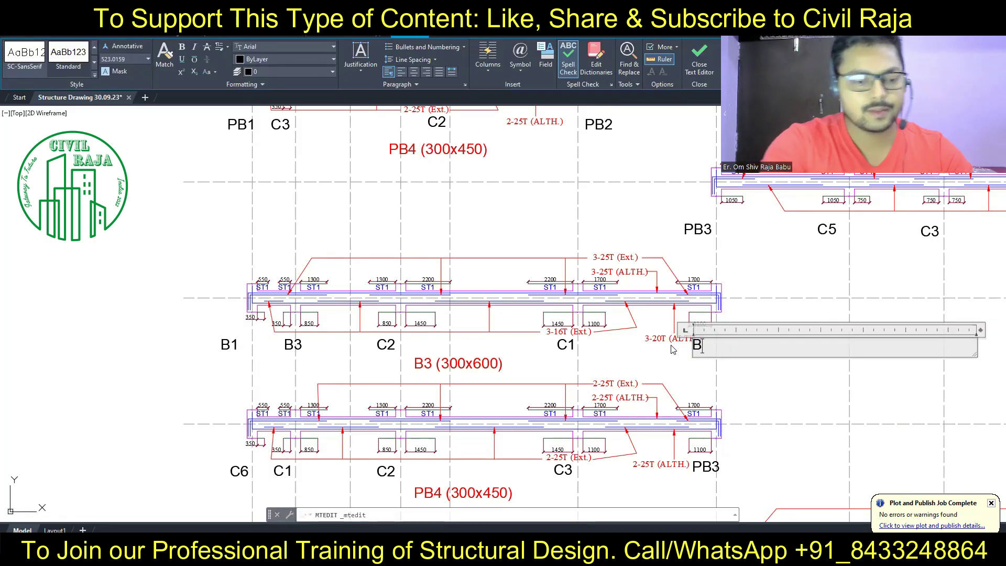
type("4")
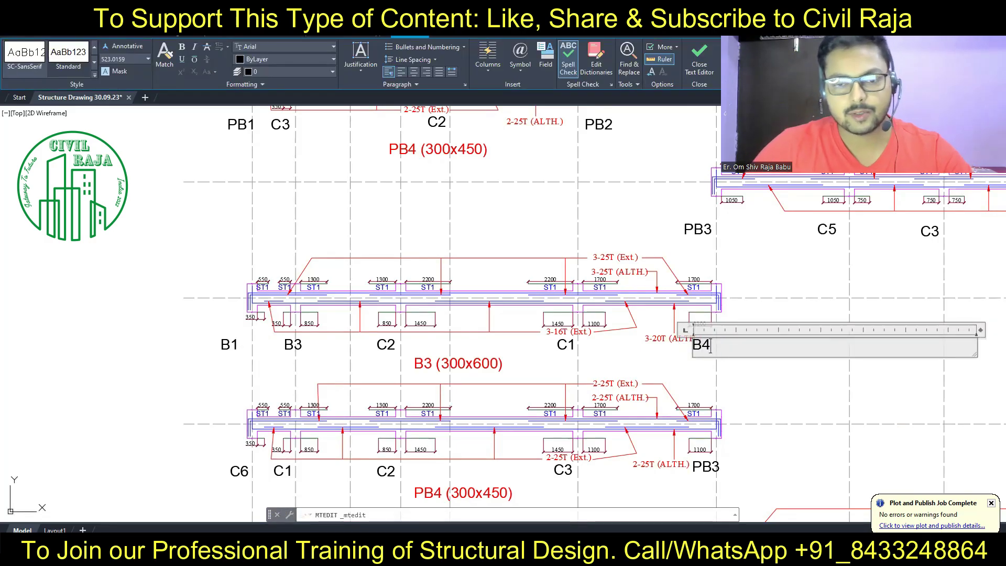
left_click(528, 298)
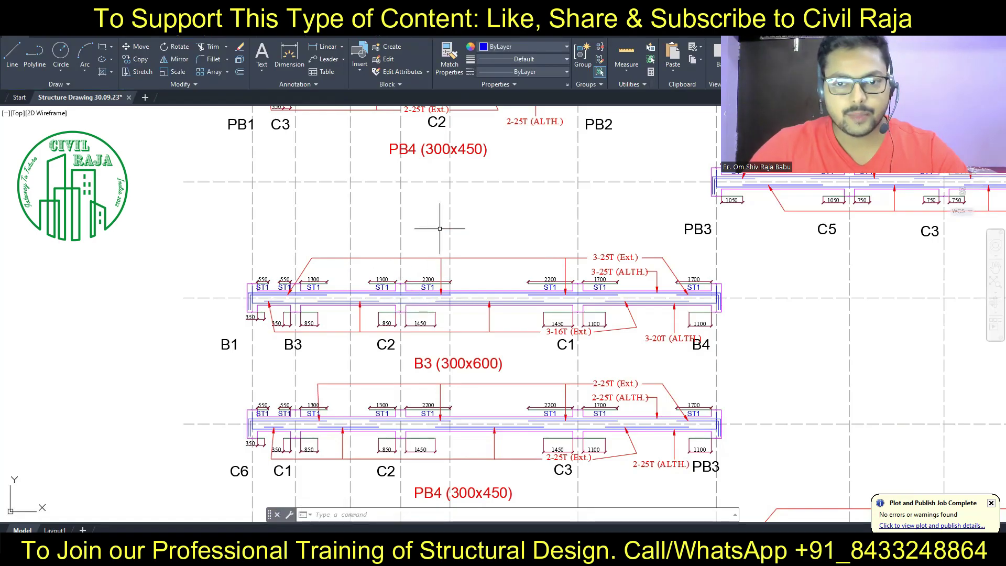
Step: On the grid J section, change the PB4 (300x450) title to B3(300x600)
middle_click_drag(445, 228, 212, 289)
scroll(289, 291, "down", 4)
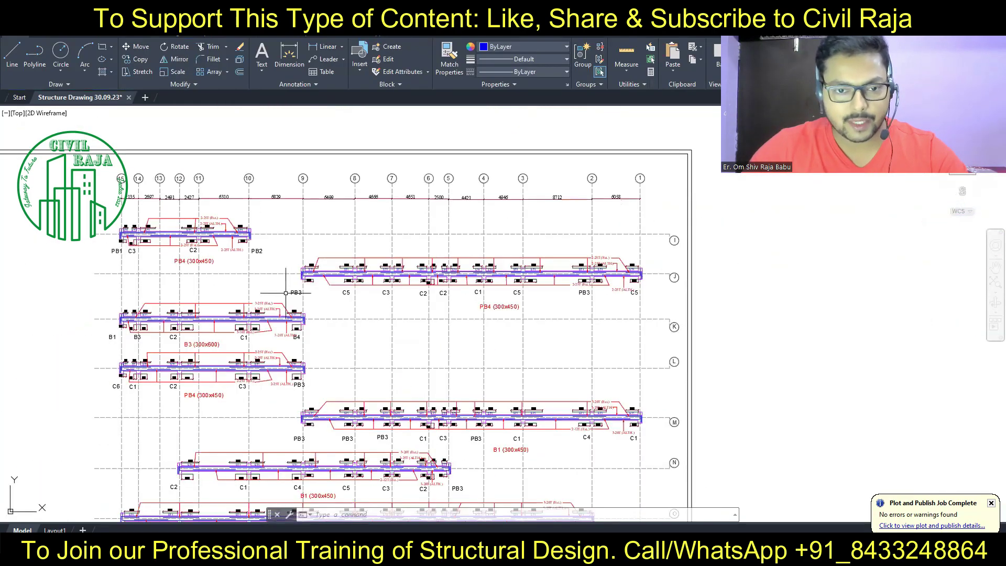
scroll(361, 291, "up", 2)
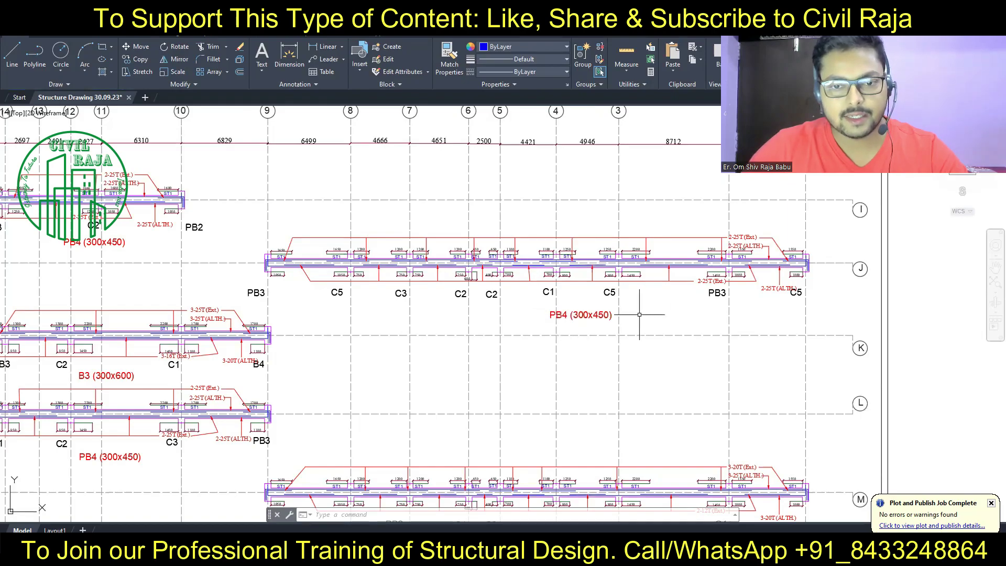
left_click(561, 315)
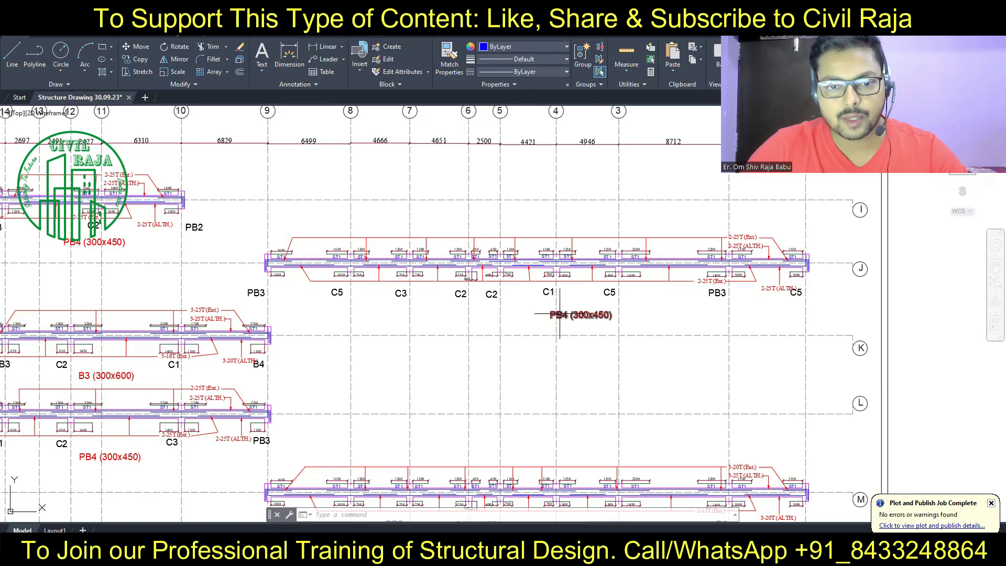
double_click(609, 318)
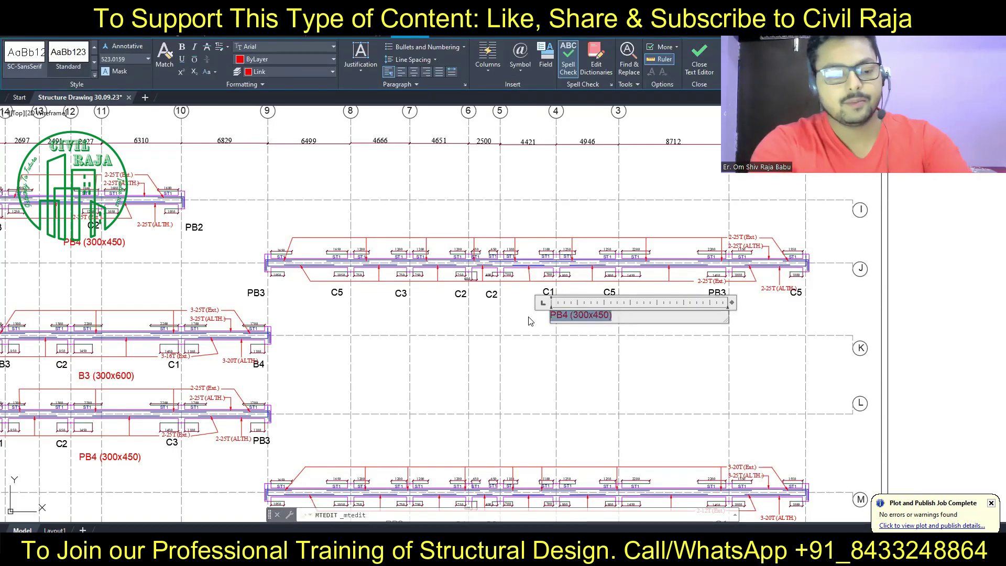
type("B3")
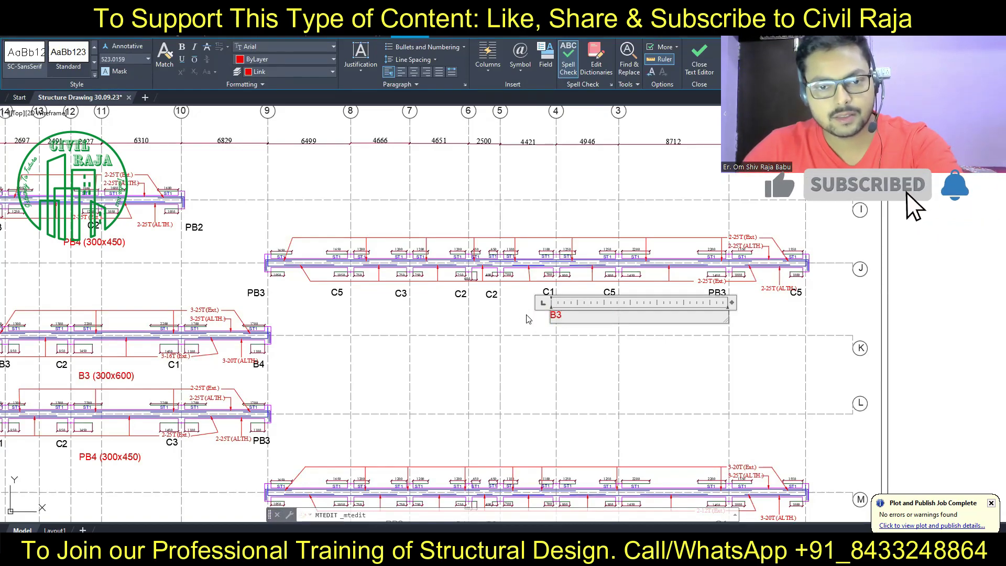
key("Escape")
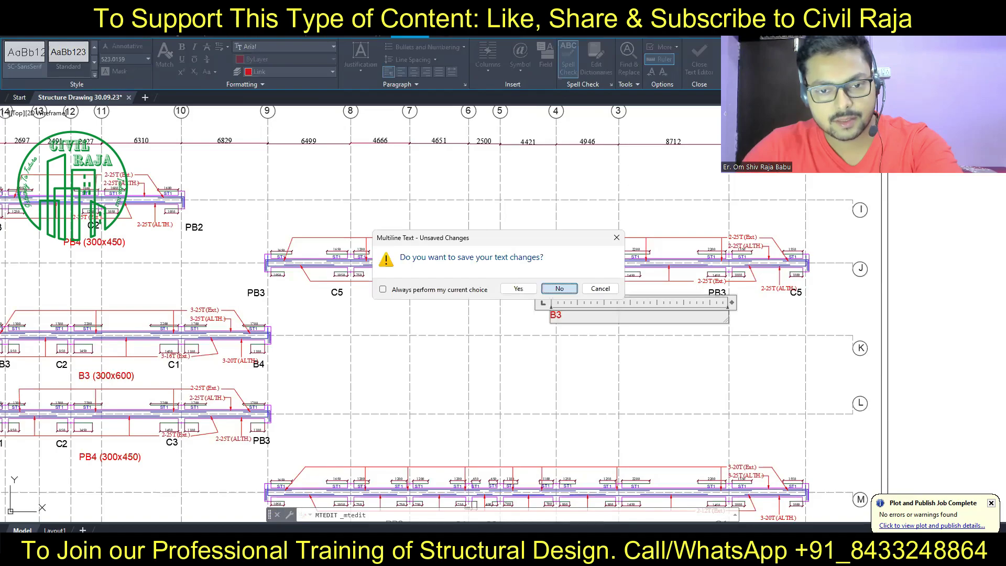
key("Escape")
type("(300x450)")
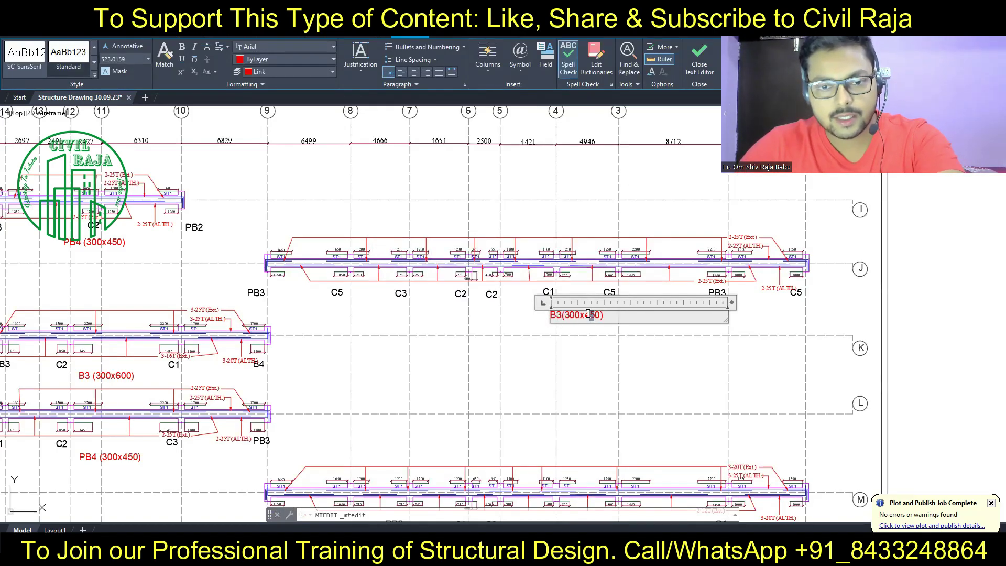
type("600")
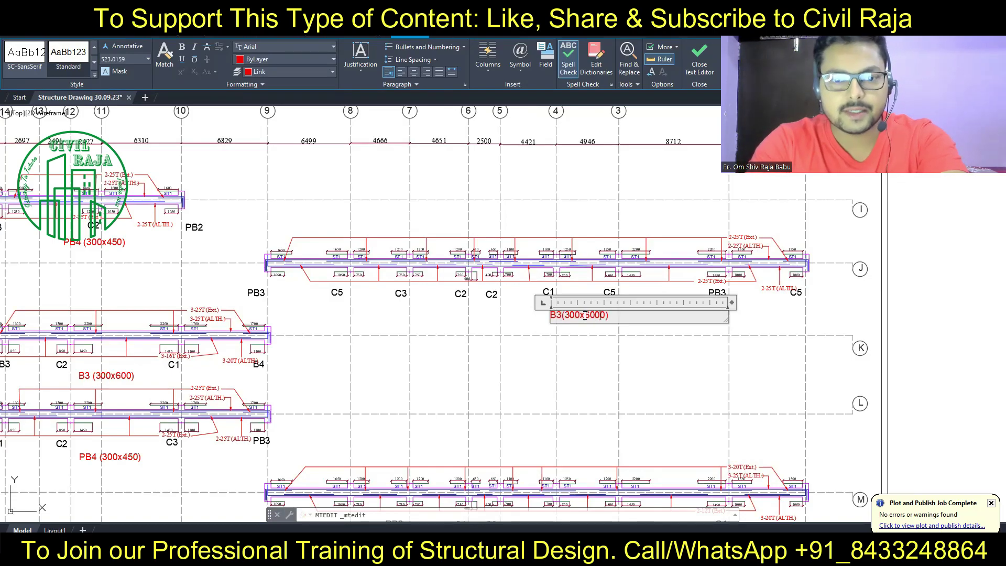
key("BackSpace")
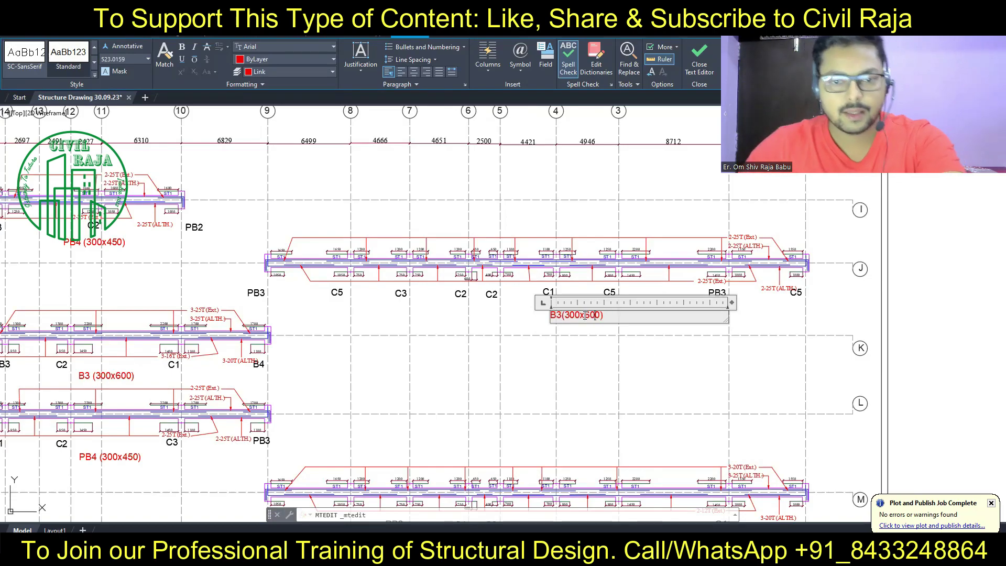
type("6")
left_click(638, 400)
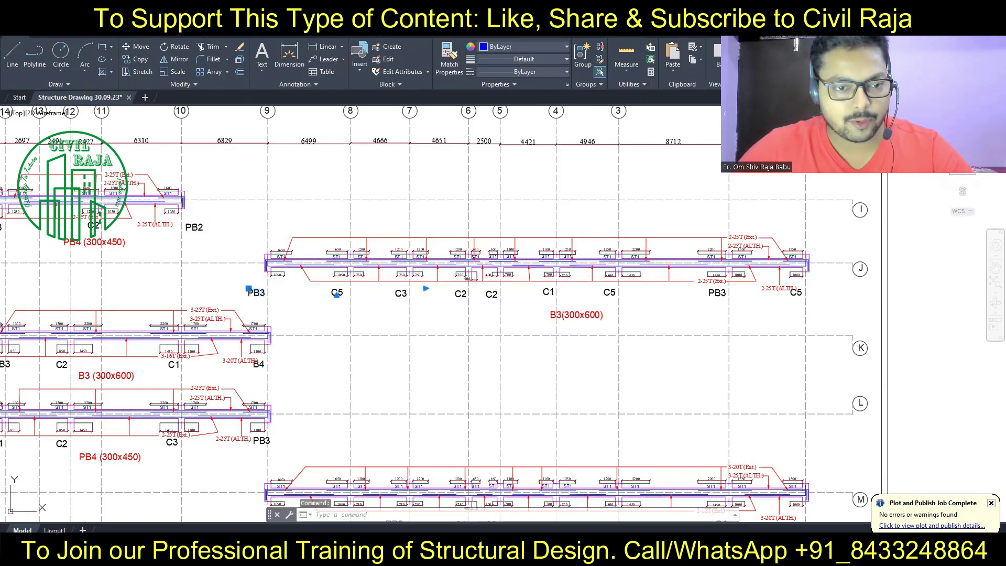
Step: Relabel the left PB3 support as B4 and the right one as B3
double_click(239, 295)
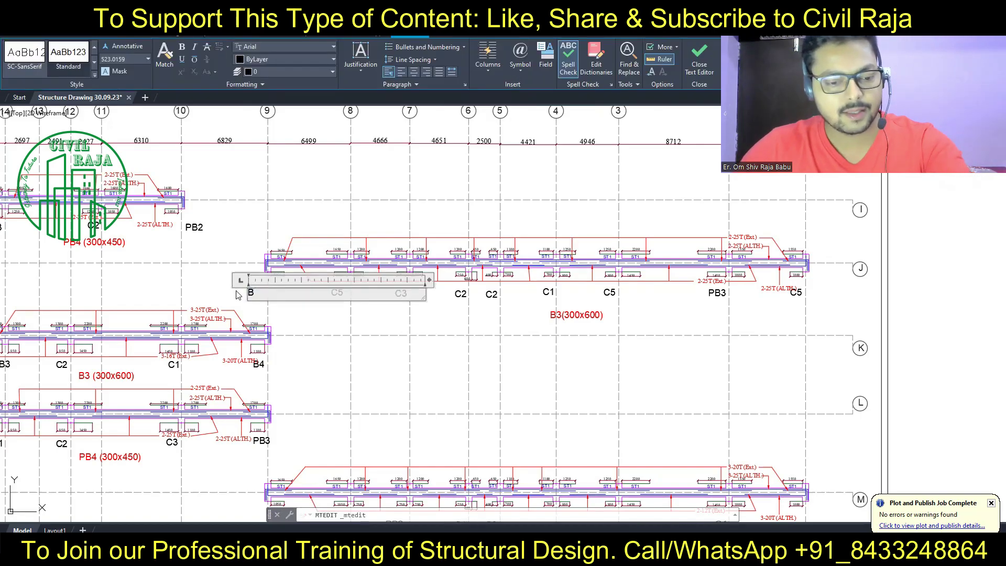
type("4")
left_click(291, 310)
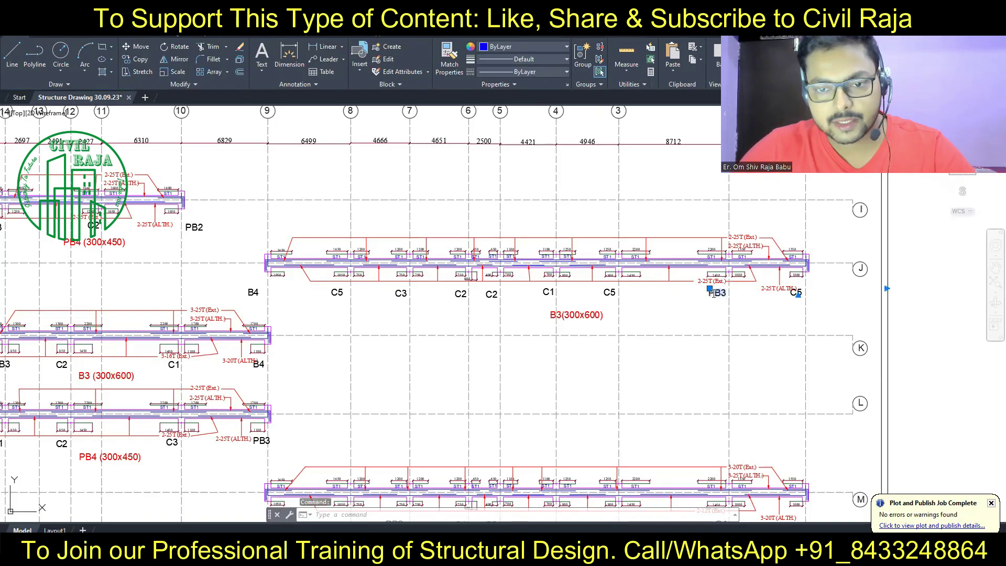
double_click(711, 298)
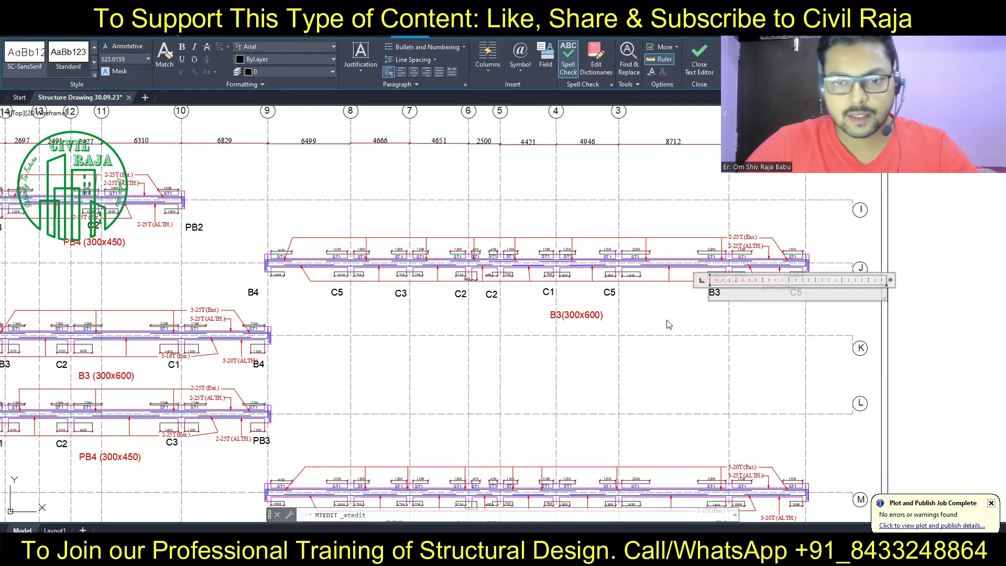
left_click(584, 280)
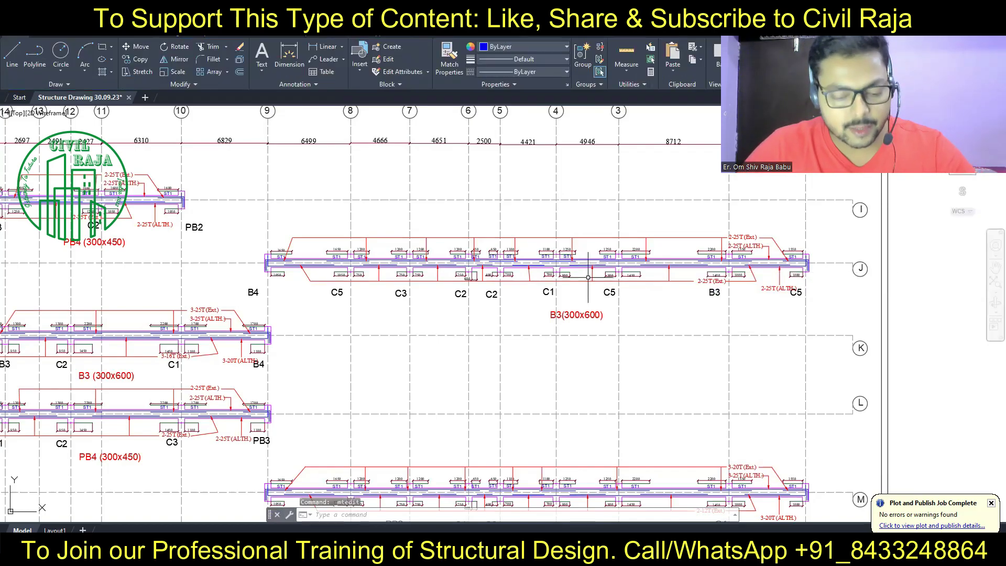
Step: Zoom out and select the vertical beam line through the B5 marks on the layout plan
scroll(590, 277, "down", 5)
scroll(598, 276, "down", 5)
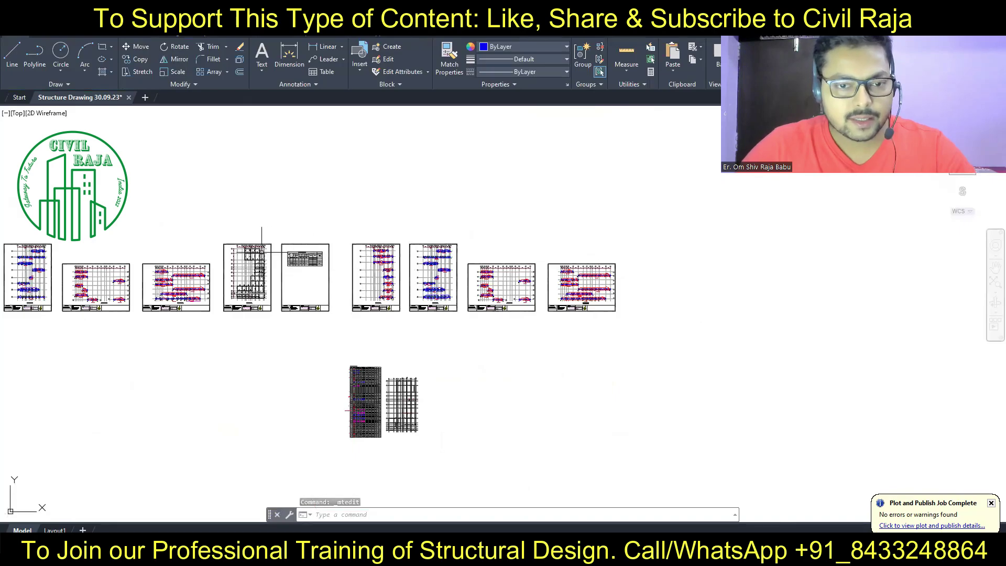
scroll(252, 257, "up", 4)
scroll(287, 268, "up", 4)
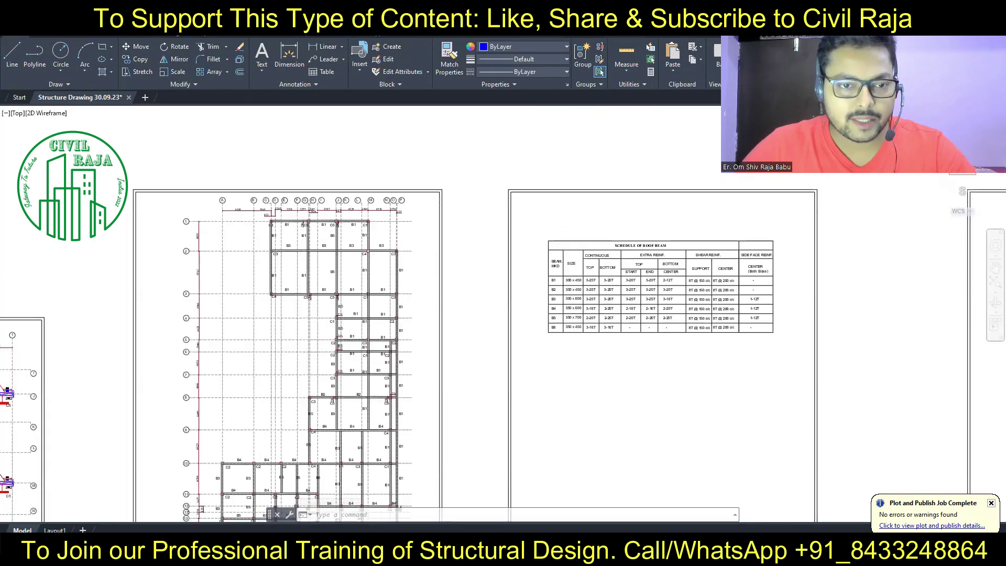
scroll(336, 203, "up", 4)
left_click(348, 213)
left_click(377, 266)
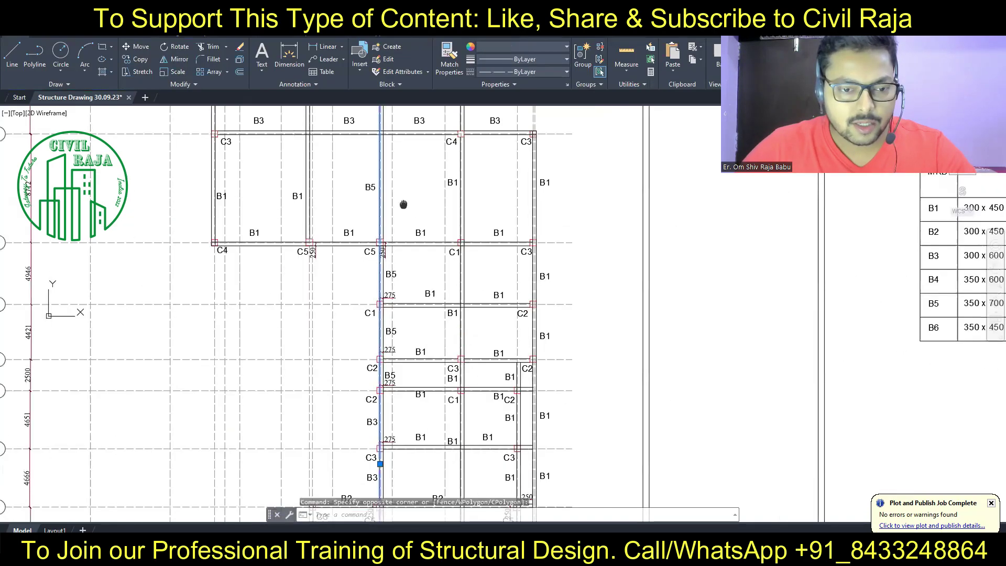
middle_click_drag(378, 366, 377, 220)
scroll(368, 323, "down", 3)
scroll(368, 323, "up", 3)
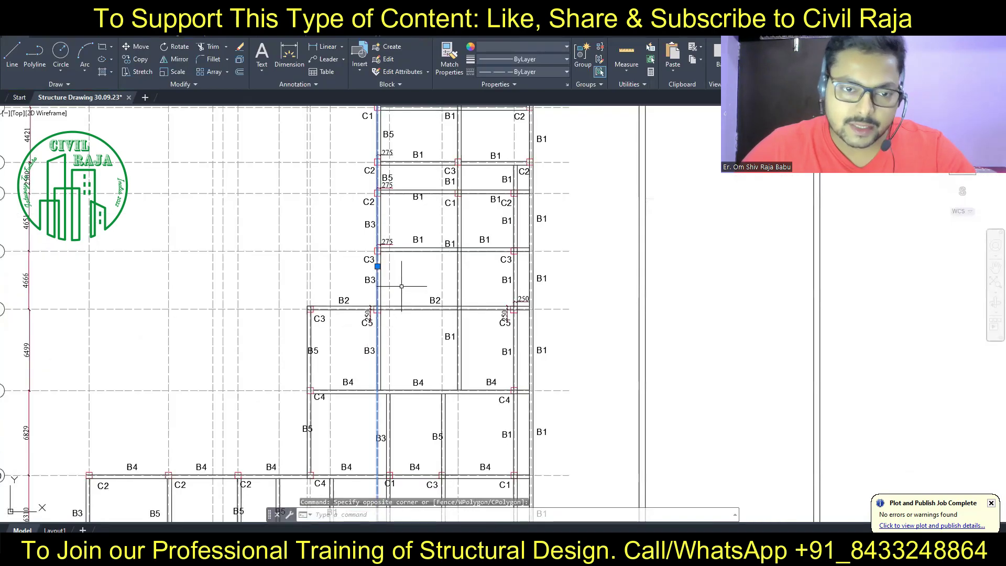
Step: Compare the roof beam schedule with the layout plan's beam runs and clear the selection
middle_click_drag(402, 286, 369, 367)
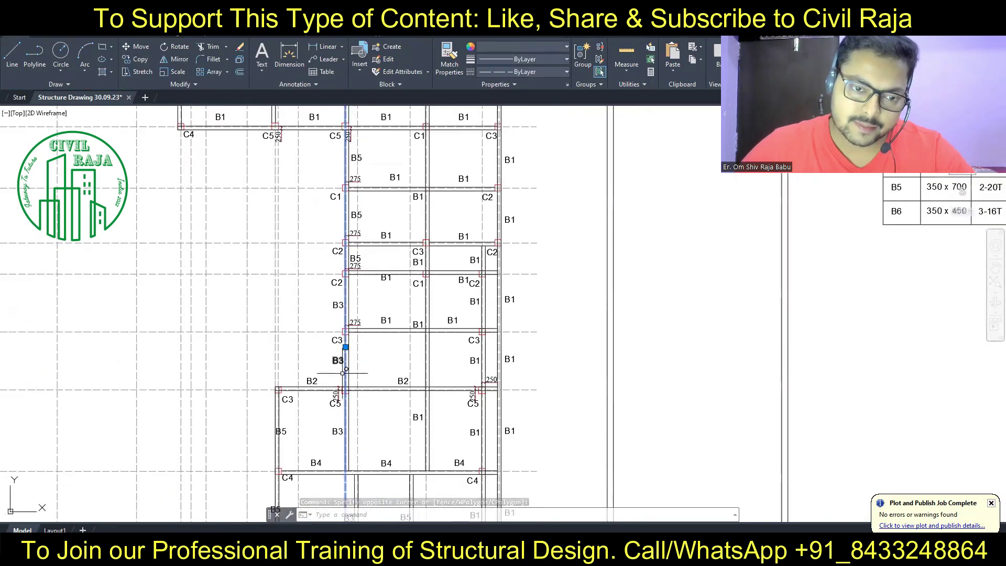
middle_click_drag(344, 401, 342, 314)
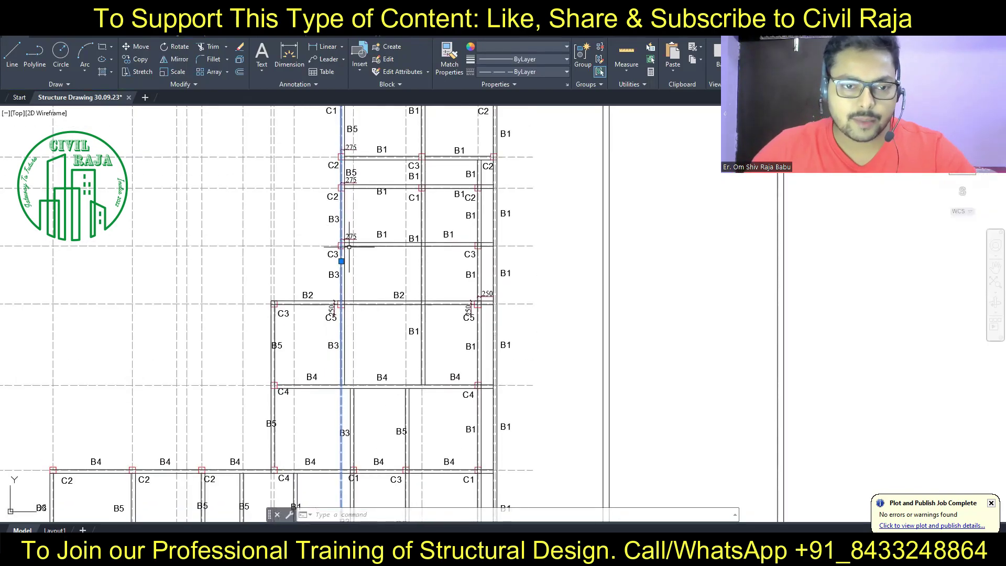
mouse_move(355, 218)
middle_mouse_down()
mouse_move(345, 340)
mouse_move(354, 452)
mouse_move(375, 368)
mouse_move(352, 385)
mouse_move(351, 272)
middle_mouse_up()
middle_click_drag(350, 398, 346, 283)
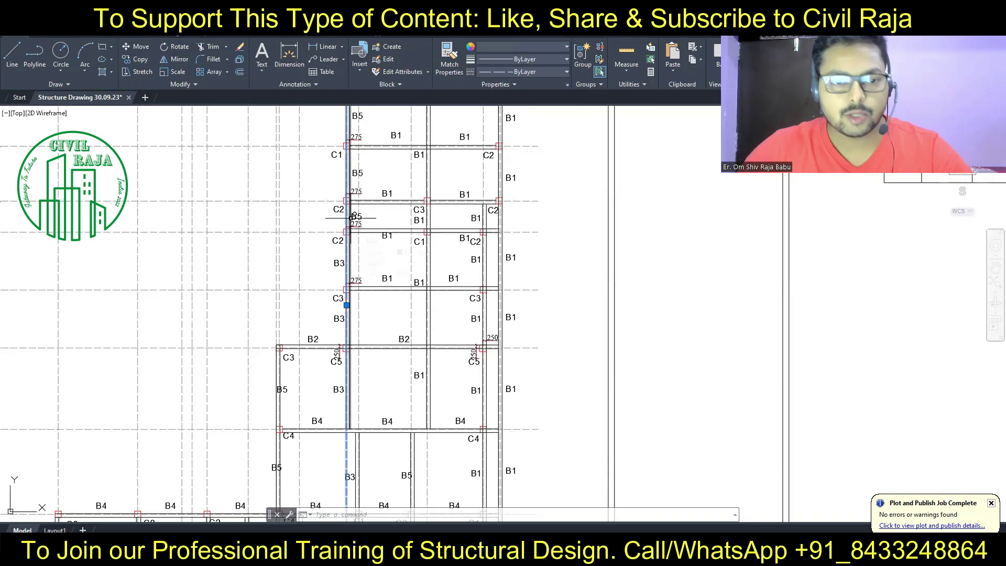
mouse_move(355, 217)
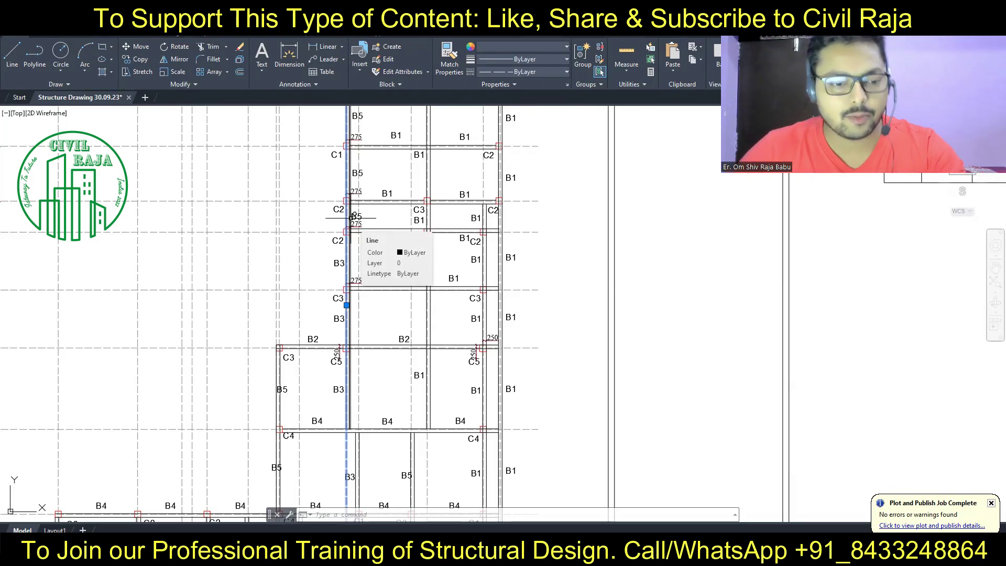
left_click(308, 274)
key("Escape")
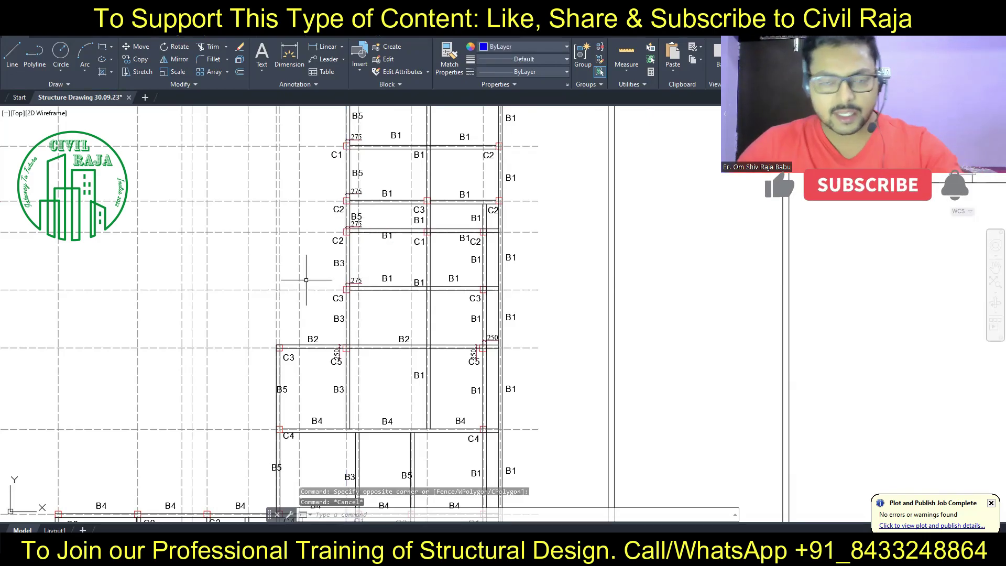
scroll(202, 293, "down", 4)
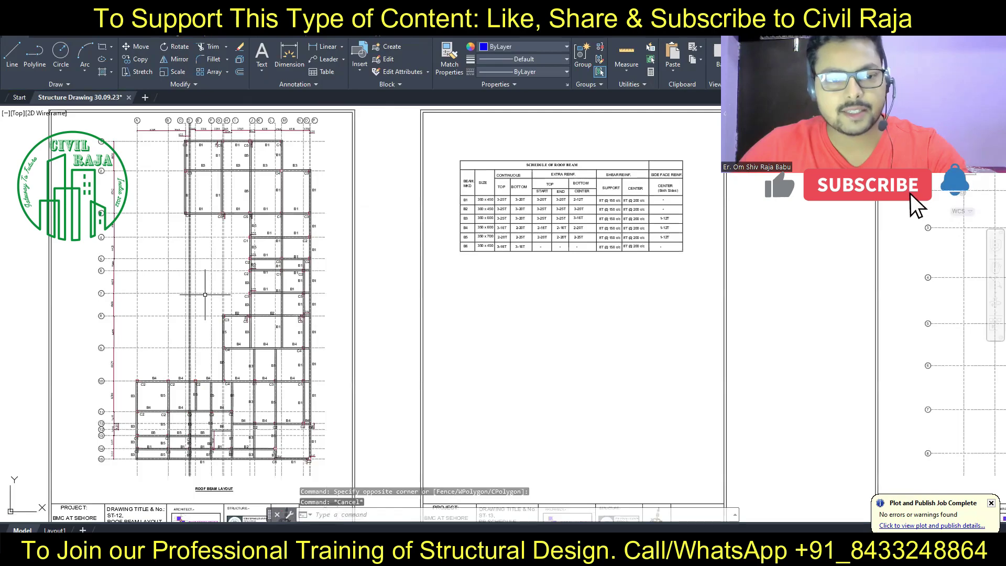
Step: Pan and zoom back to the landscape beam section sheet for gridline J
scroll(205, 295, "down", 2)
scroll(299, 303, "up", 1)
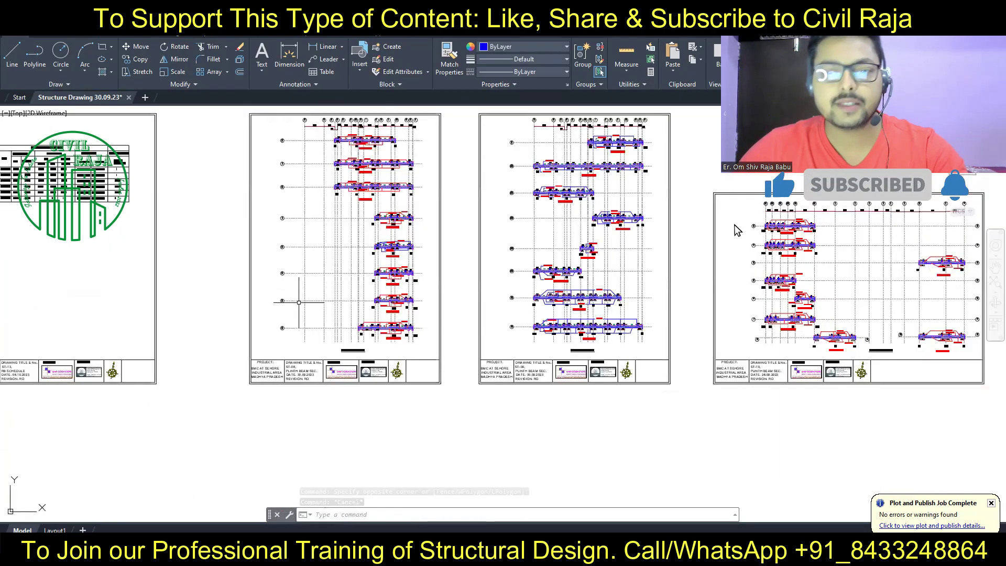
middle_click_drag(298, 303, 189, 302)
middle_click_drag(966, 270, 714, 270)
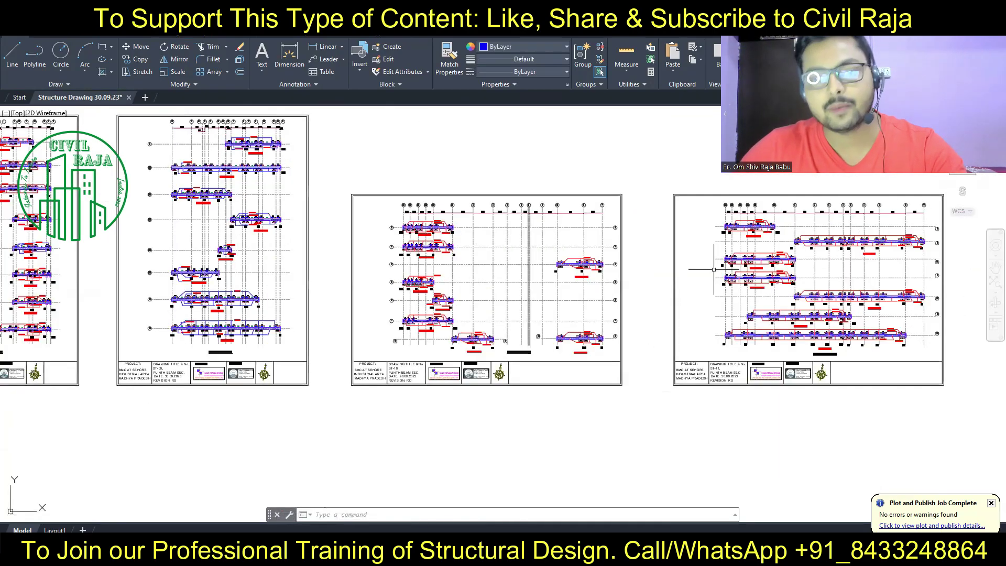
scroll(714, 269, "up", 3)
scroll(808, 254, "up", 2)
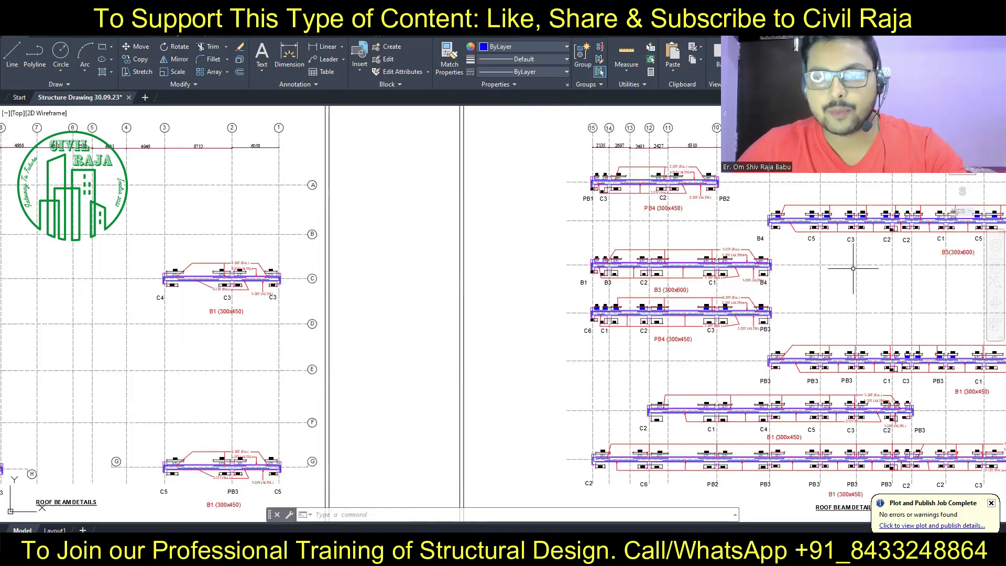
middle_click_drag(847, 272, 608, 279)
scroll(607, 279, "up", 2)
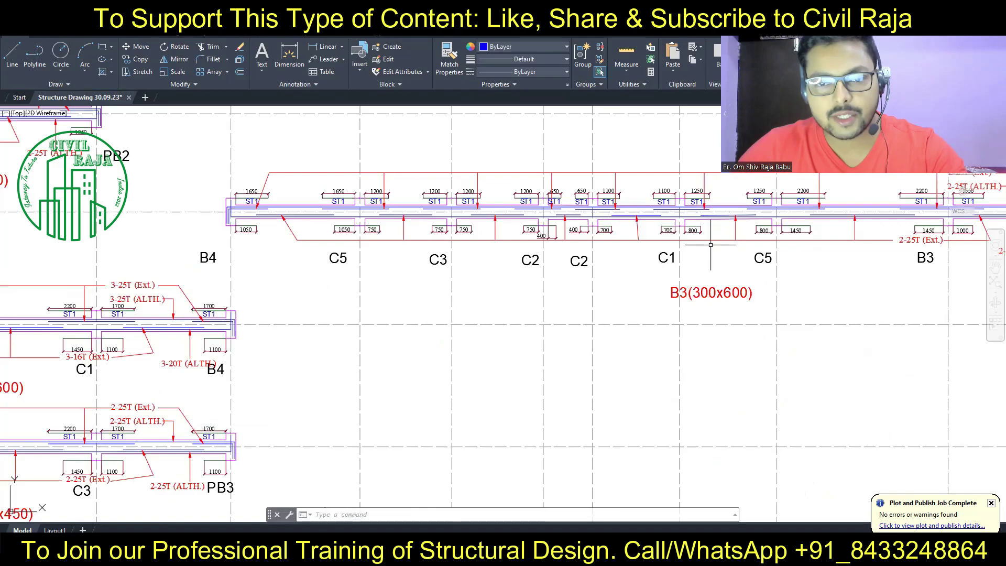
scroll(597, 314, "up", 1)
scroll(530, 338, "up", 1)
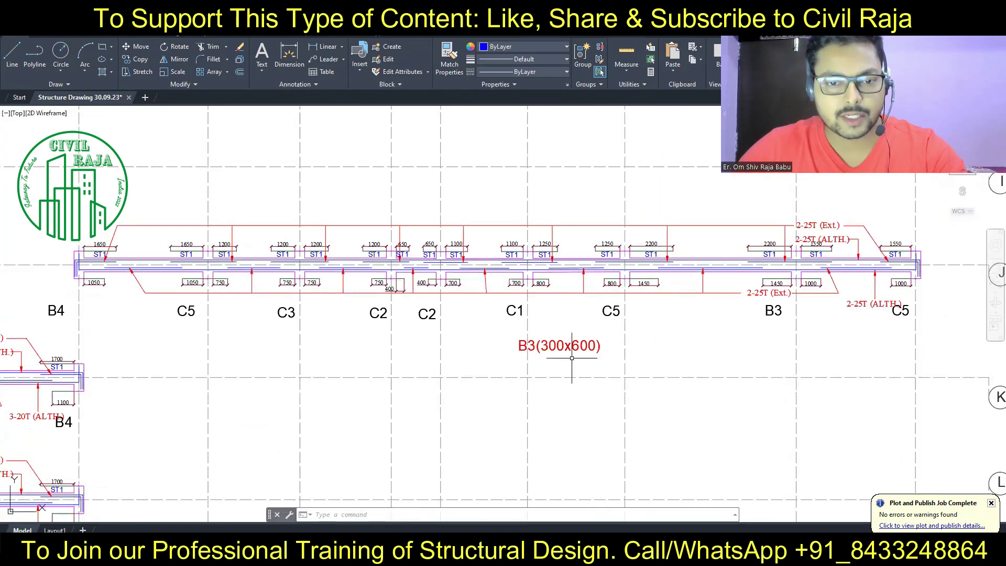
Step: Move the B3(300x600) label to the left under the beam
left_click(530, 338)
left_click(333, 153)
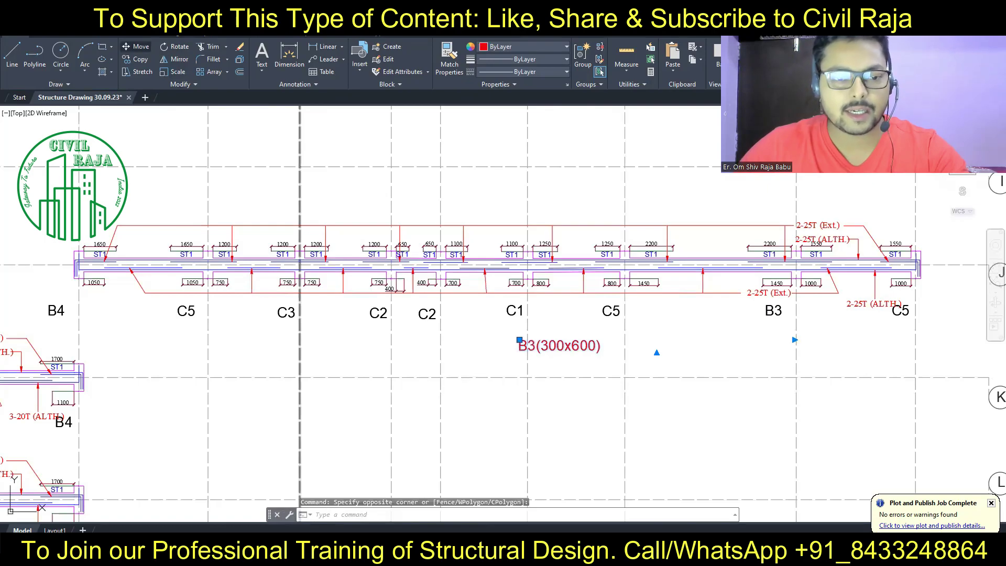
left_click(138, 46)
left_click(710, 427)
left_click(512, 427)
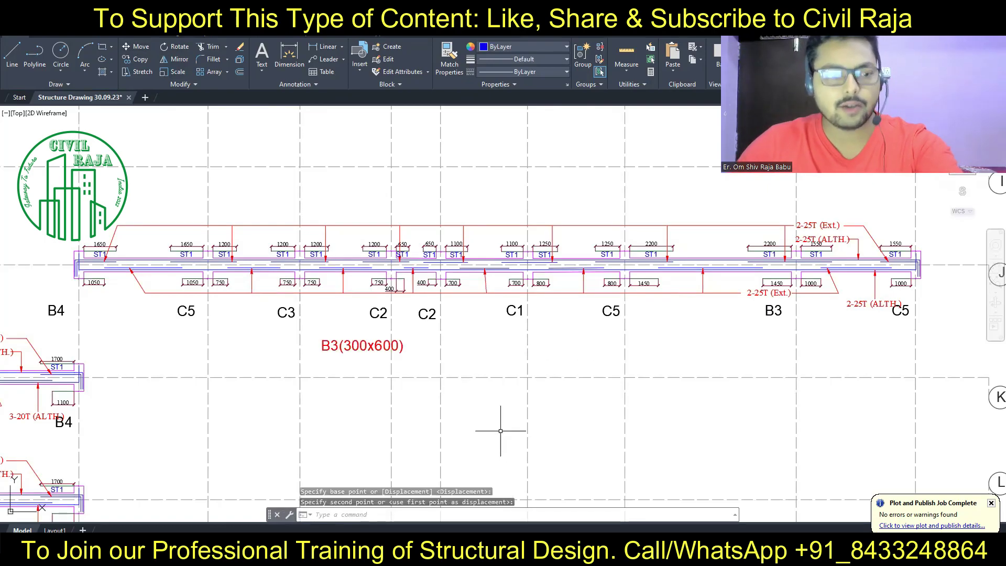
left_click(324, 352)
left_click(617, 447)
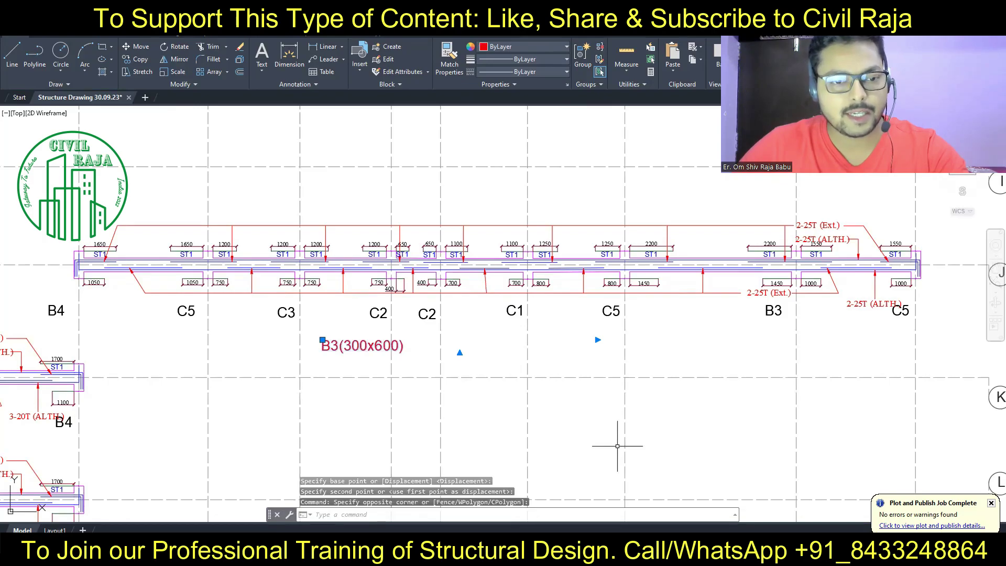
key("space")
left_click(618, 447)
left_click(534, 446)
left_click(260, 362)
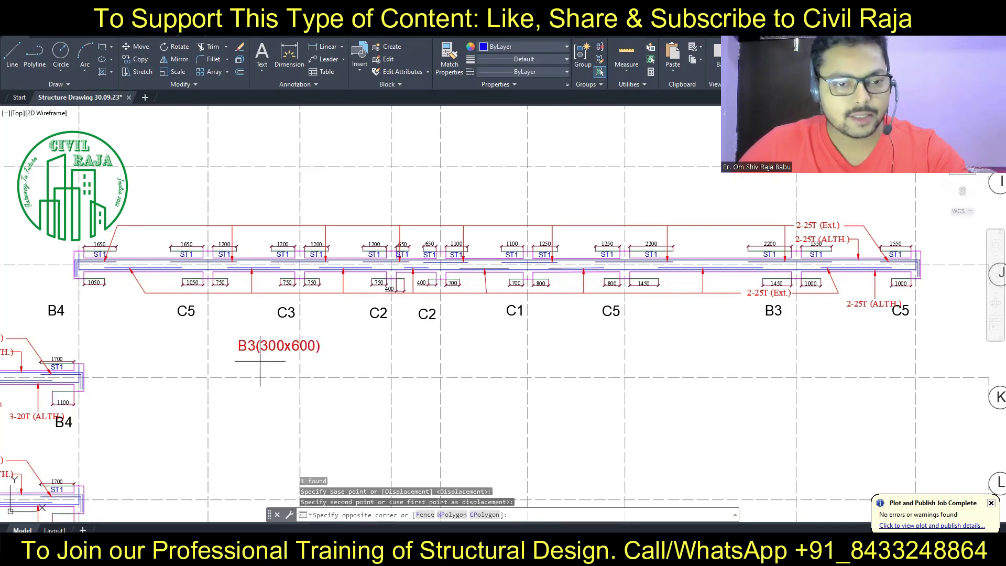
Step: Copy the B3(300x600) label to sit under the right-hand span
left_click(269, 339)
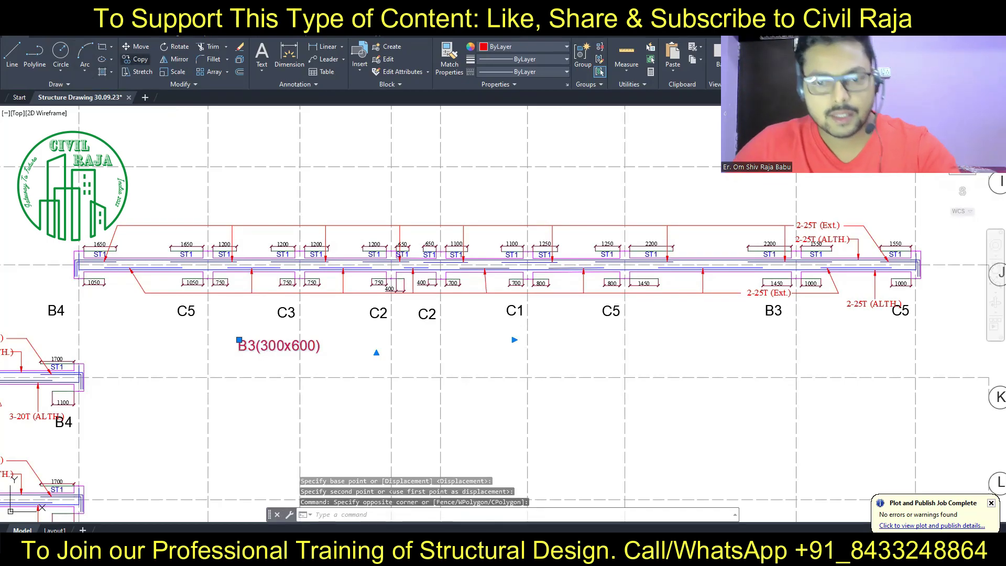
left_click(685, 341)
key("Escape")
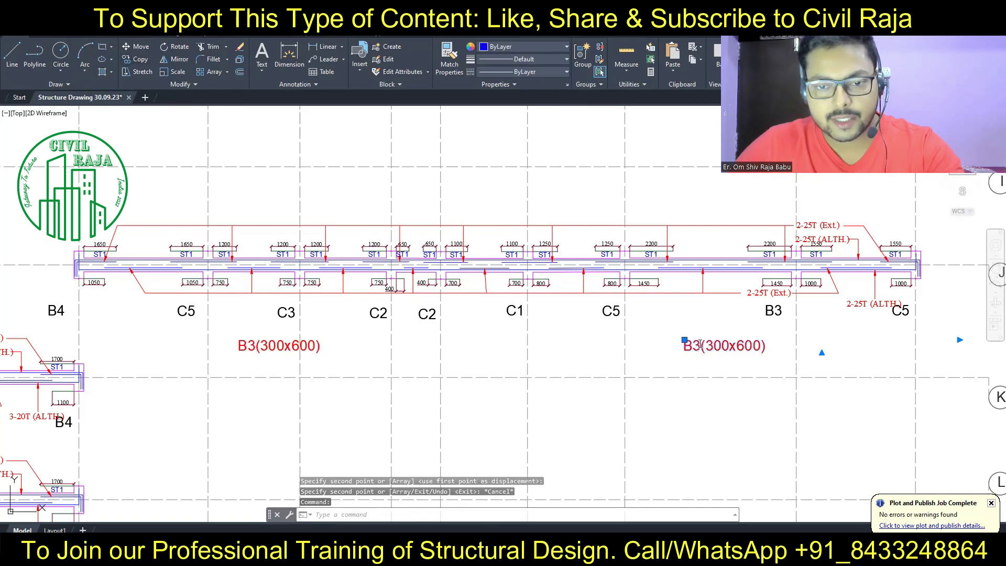
Step: Edit the copied caption under the right span from B3(300x600) to B5(350x700)
double_click(699, 346)
type("5(3")
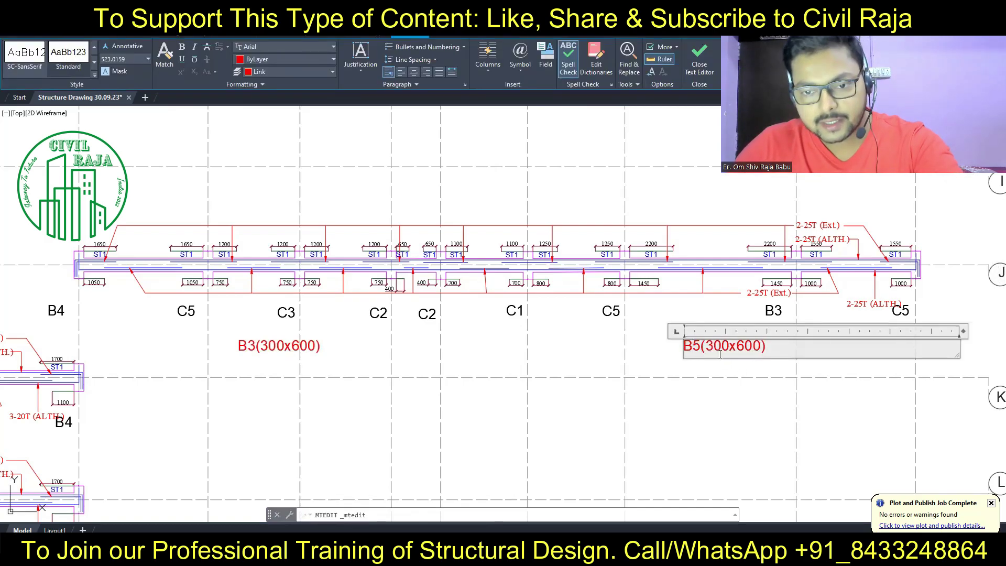
type("50x7")
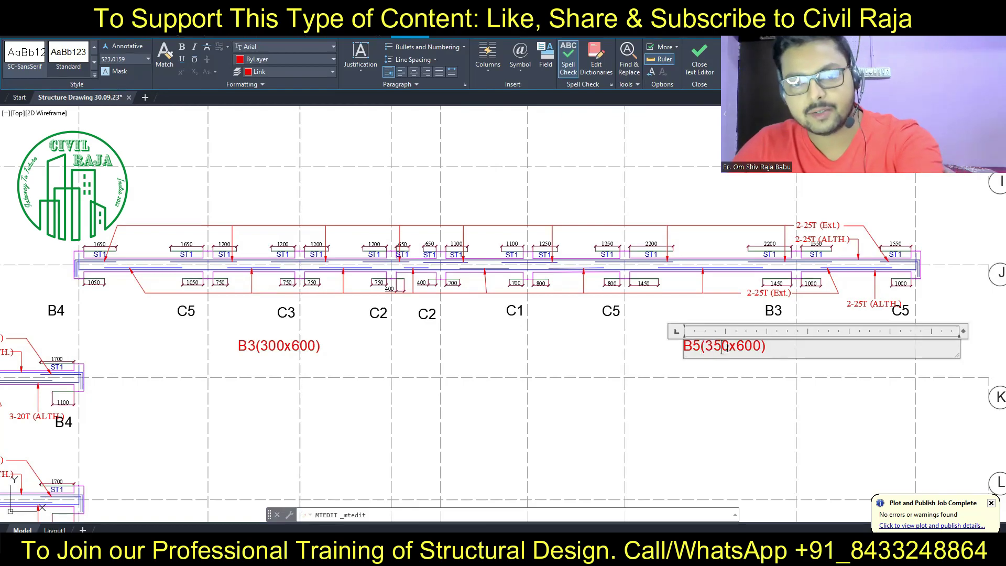
left_click(742, 396)
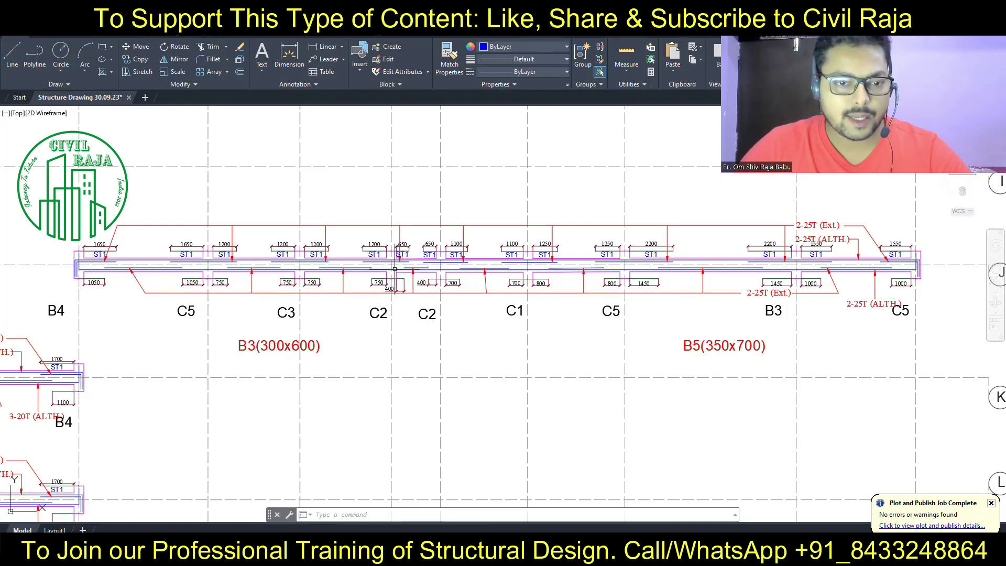
scroll(381, 261, "up", 4)
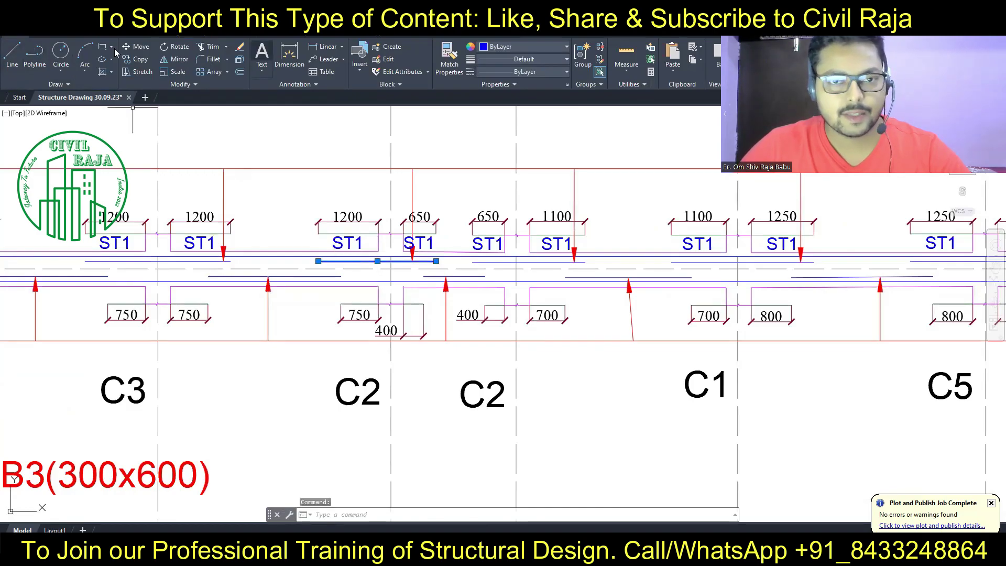
left_click(12, 53)
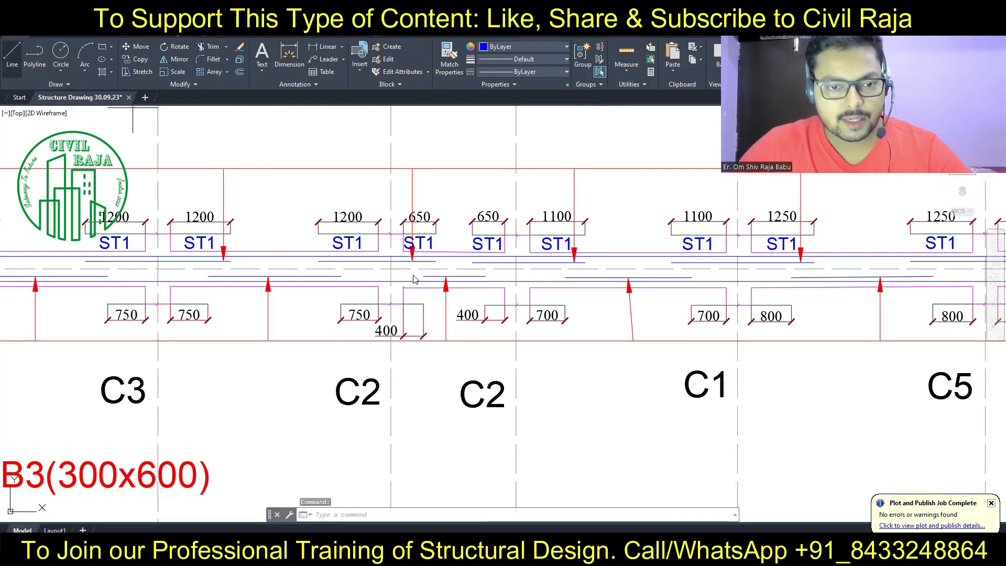
Step: Draw a 750-long vertical line at the beam junction above C2, undoing a trial 350 extension
left_click(398, 261)
scroll(375, 266, "up", 2)
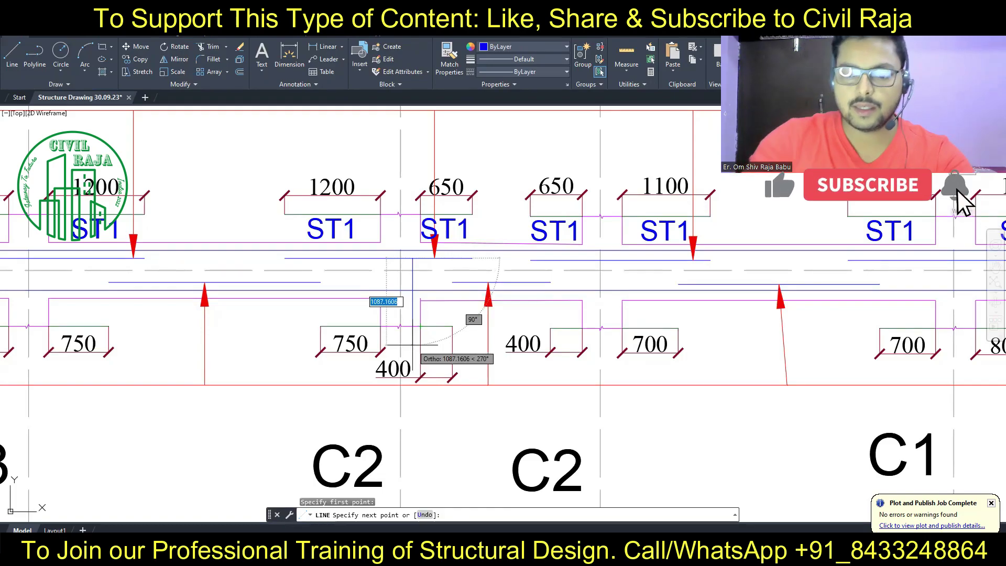
type("750")
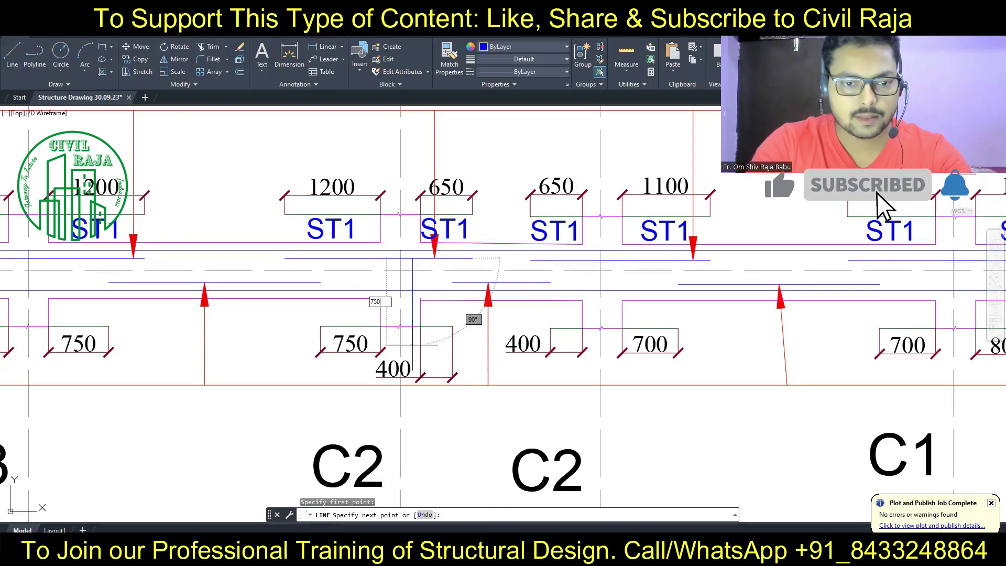
key("Return")
key("Escape")
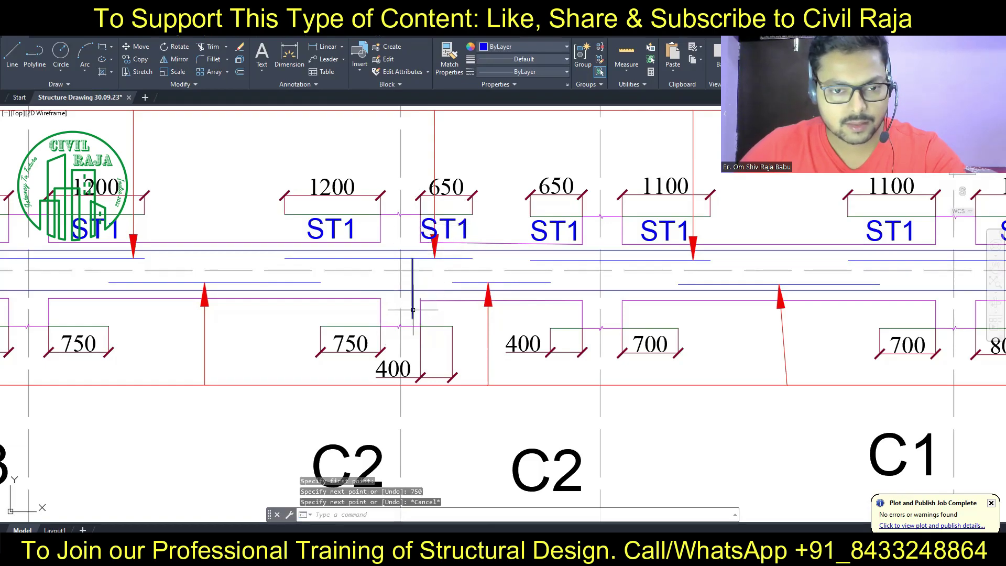
left_click(414, 310)
left_click(413, 318)
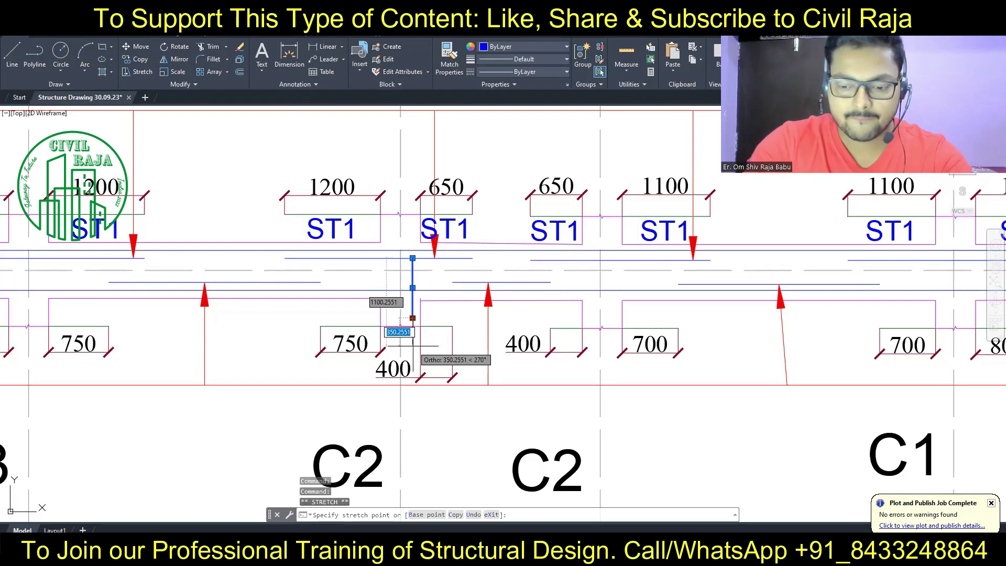
type("350")
key("Return")
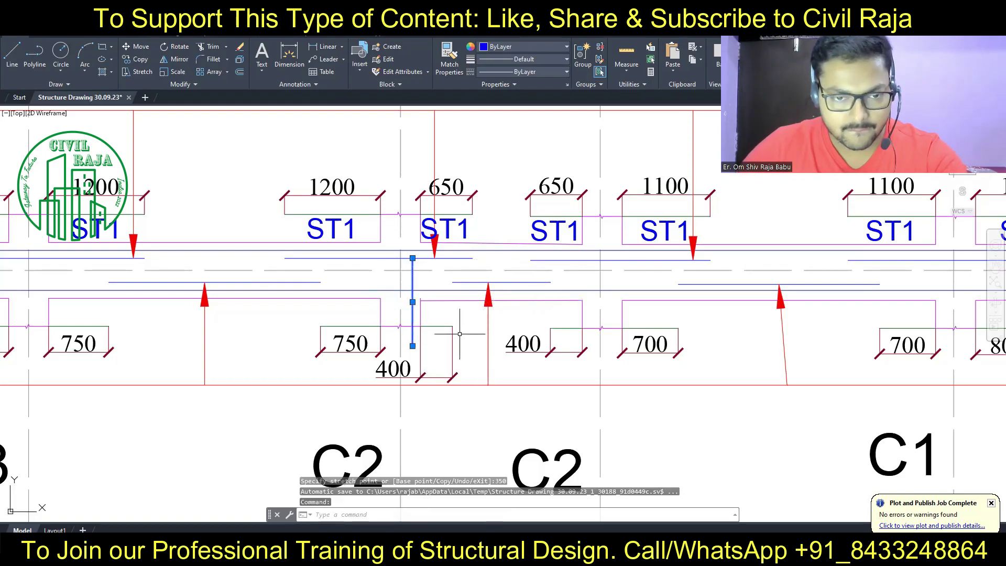
key("ctrl+z")
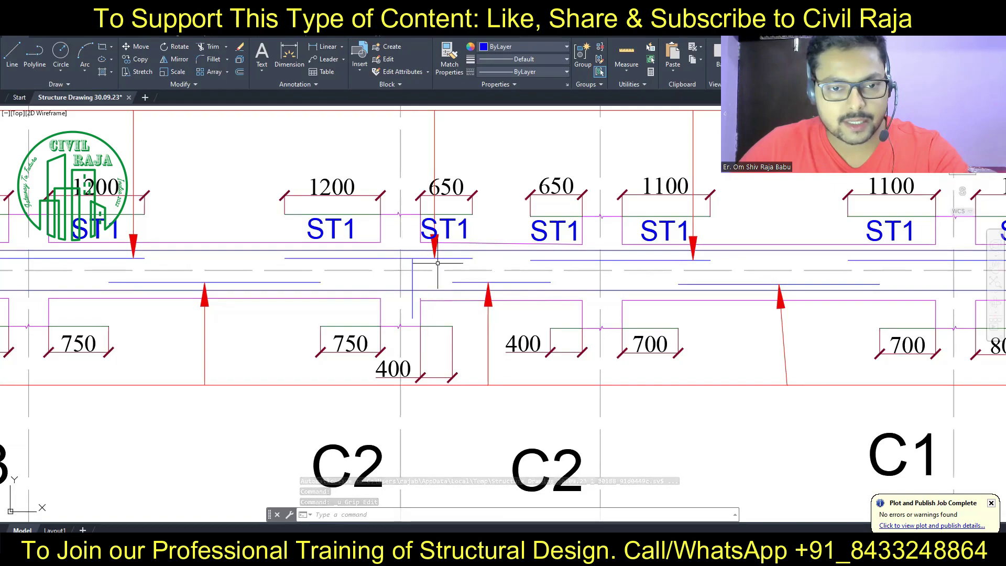
Step: Draw another 750-long vertical line from the beam edge and erase the stray horizontal line
left_click(13, 57)
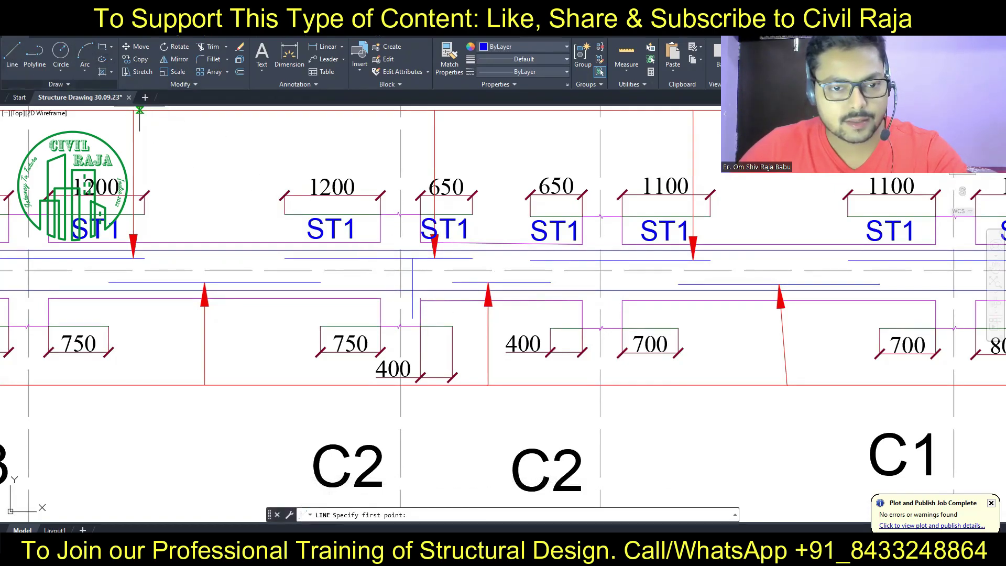
left_click(388, 258)
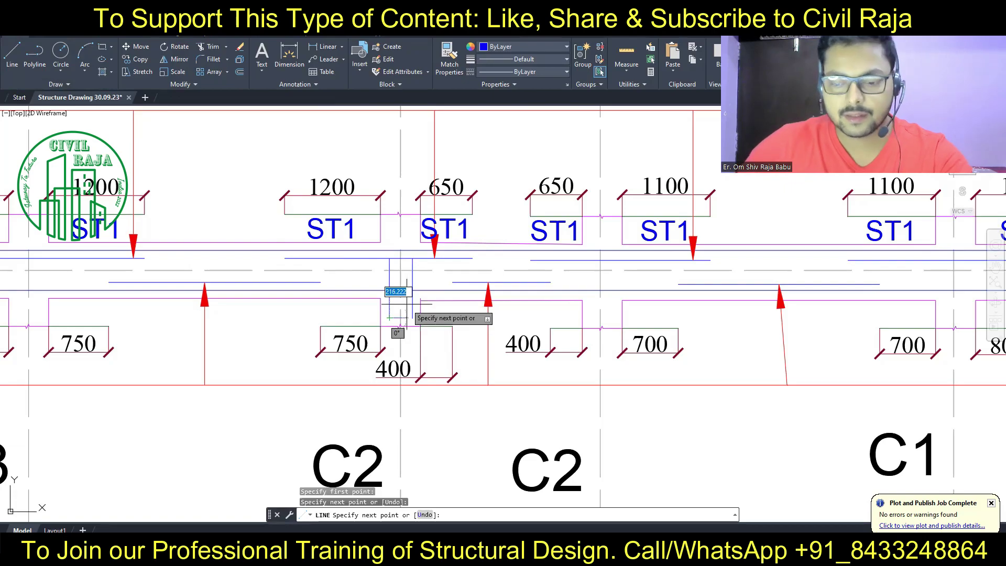
type("750")
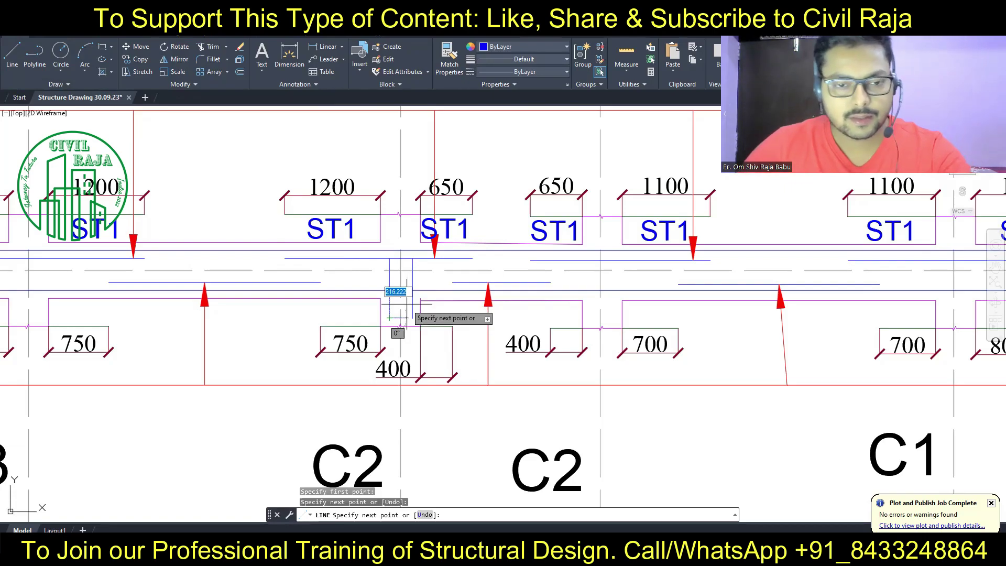
key("Return")
key("Escape")
key("Escape")
left_click(440, 318)
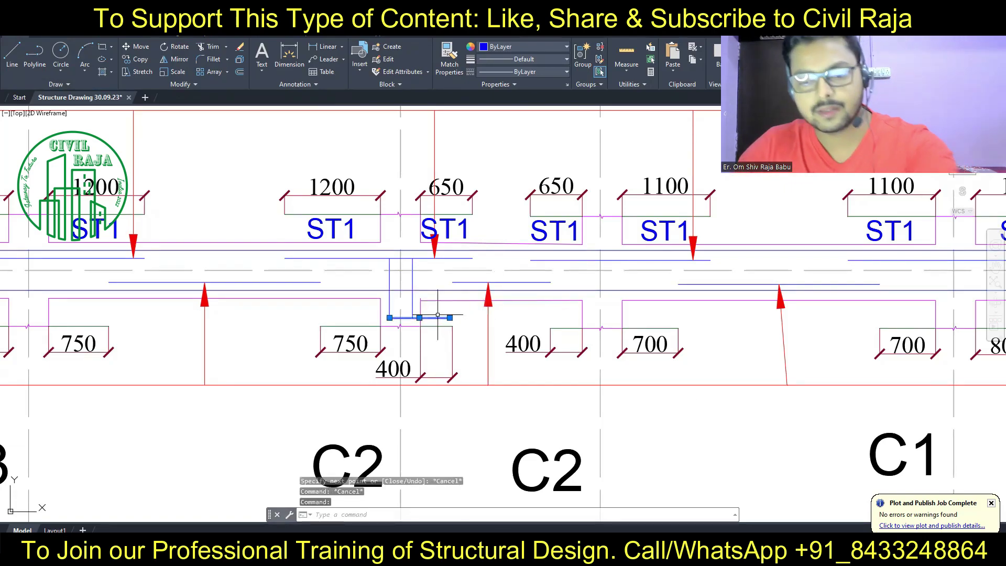
key("Delete")
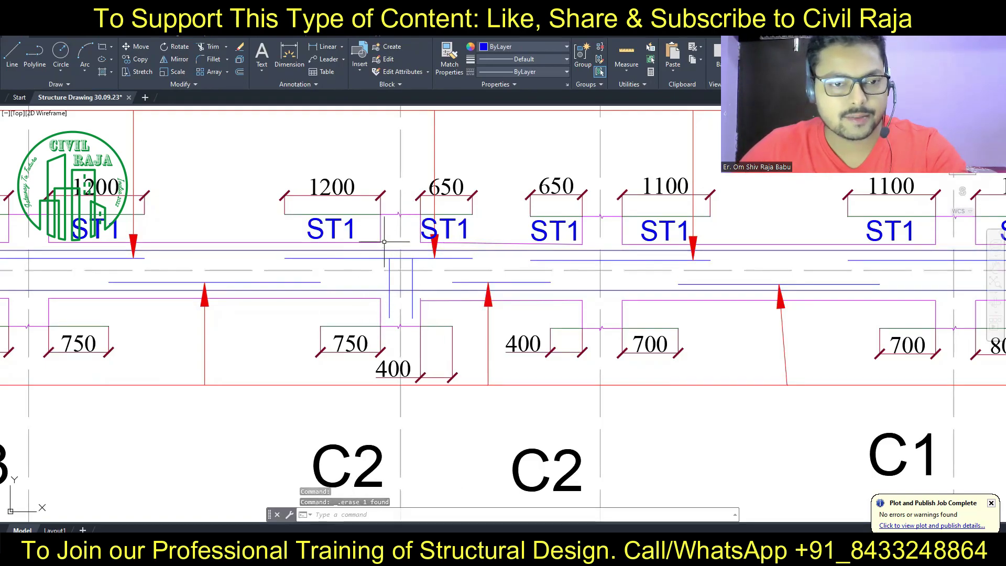
Step: Copy the 750-long vertical line alongside at the junction
left_click(12, 52)
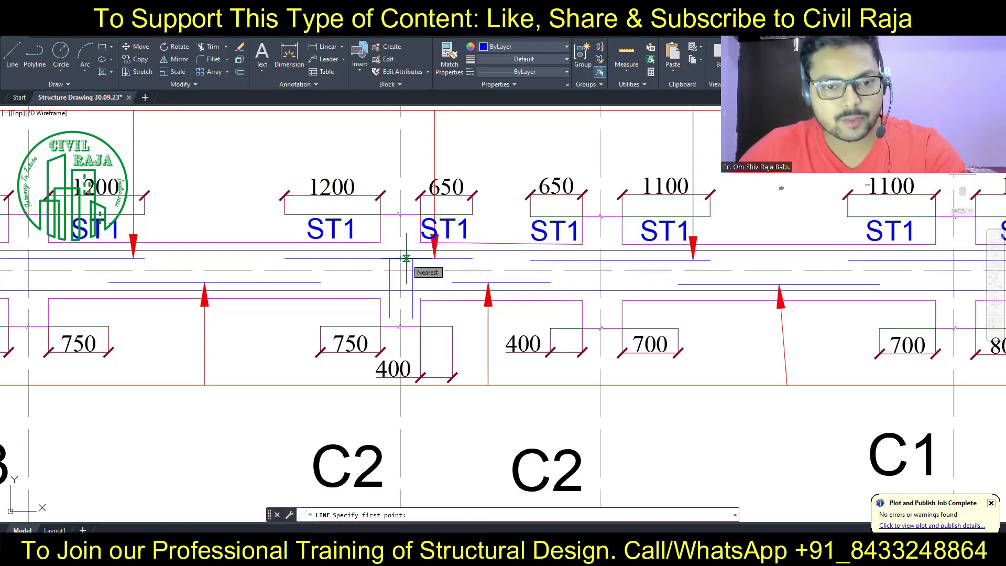
left_click(406, 258)
key("Escape")
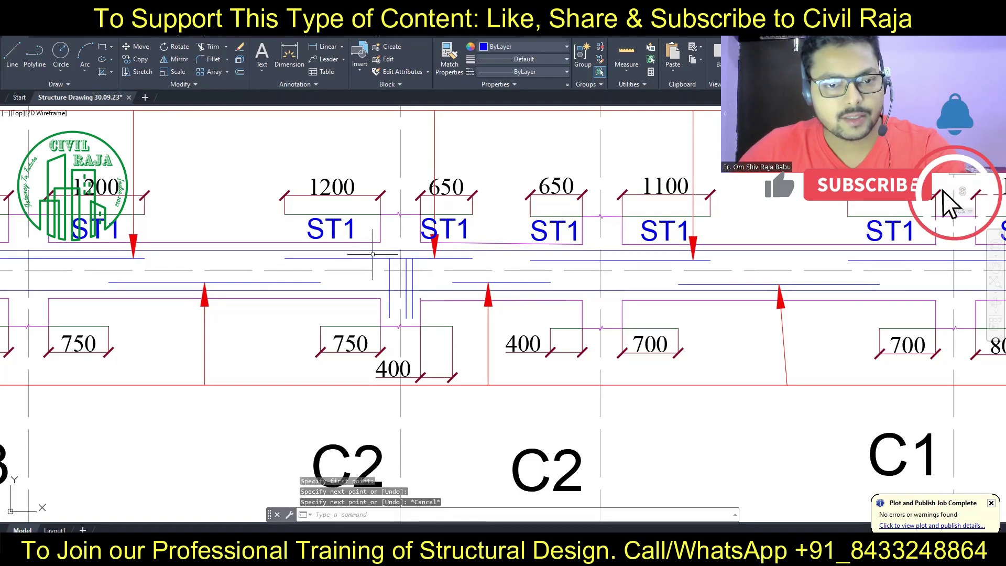
left_click(406, 283)
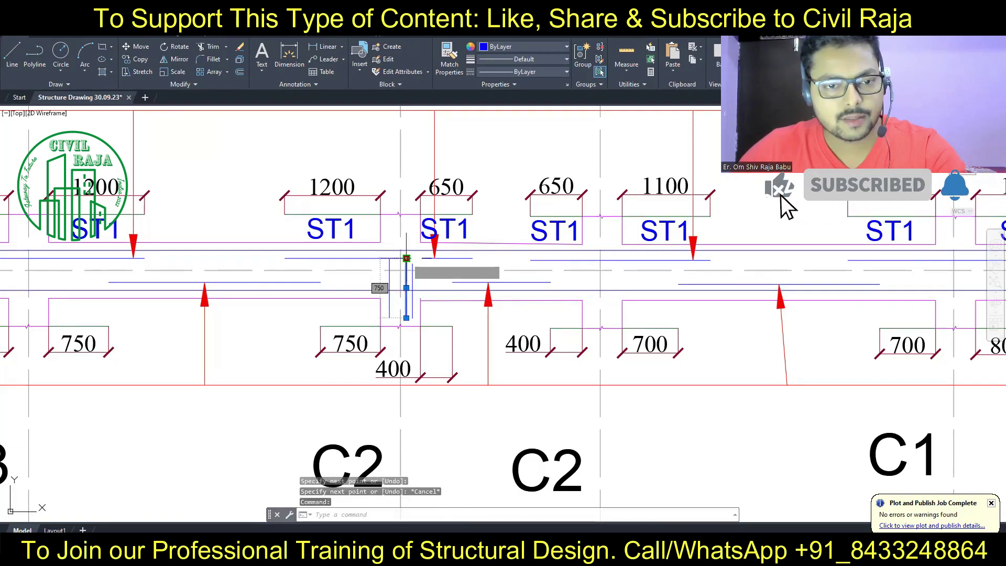
left_click(406, 258)
key("Escape")
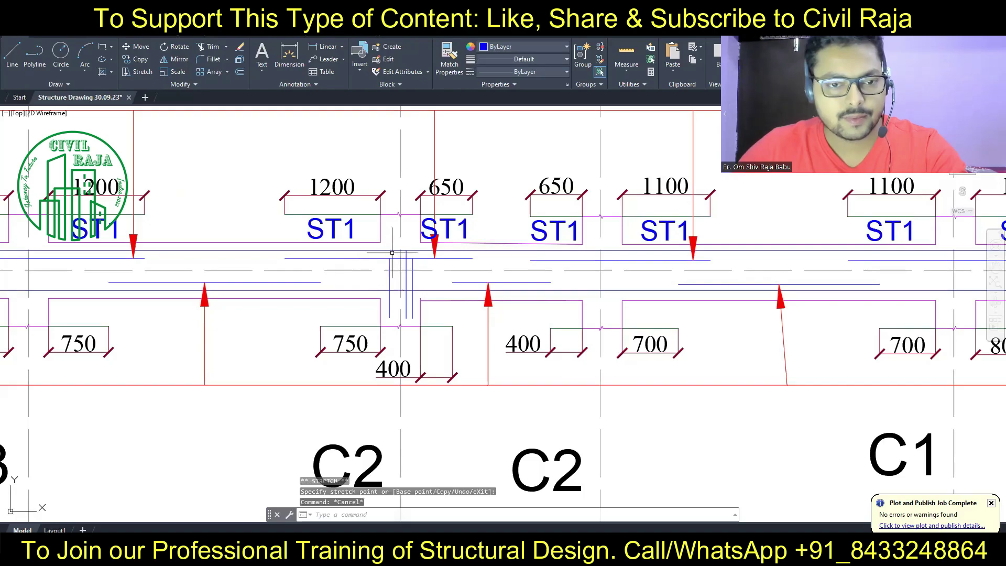
left_click(406, 257)
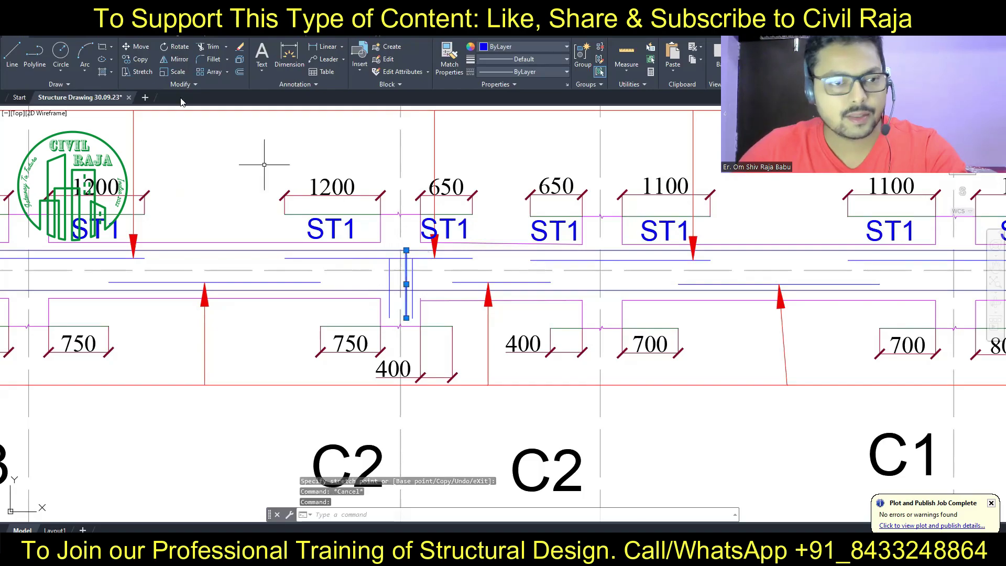
left_click(147, 60)
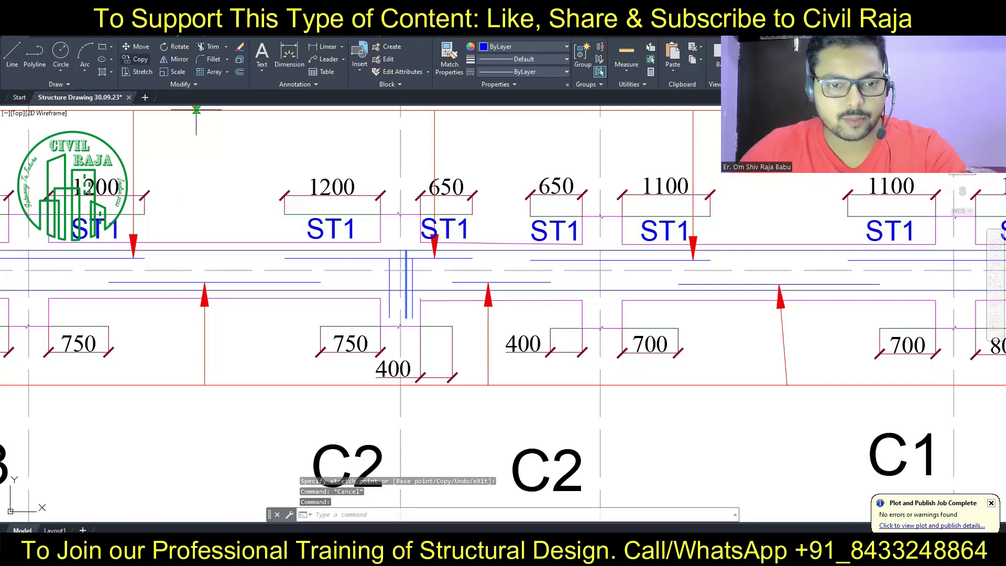
scroll(379, 257, "up", 4)
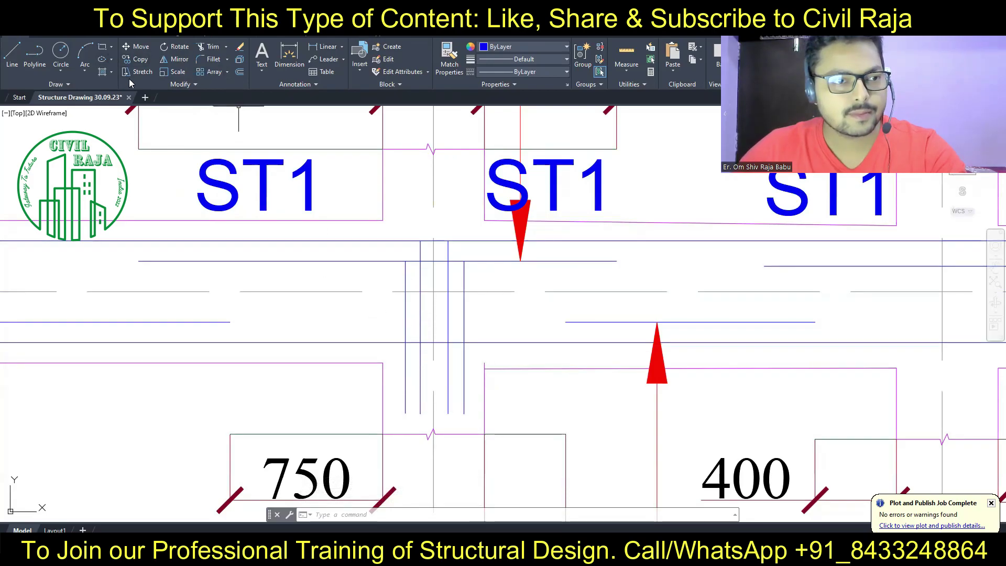
Step: Draw two short vertical lines either side of the C2 beam junction
left_click(12, 53)
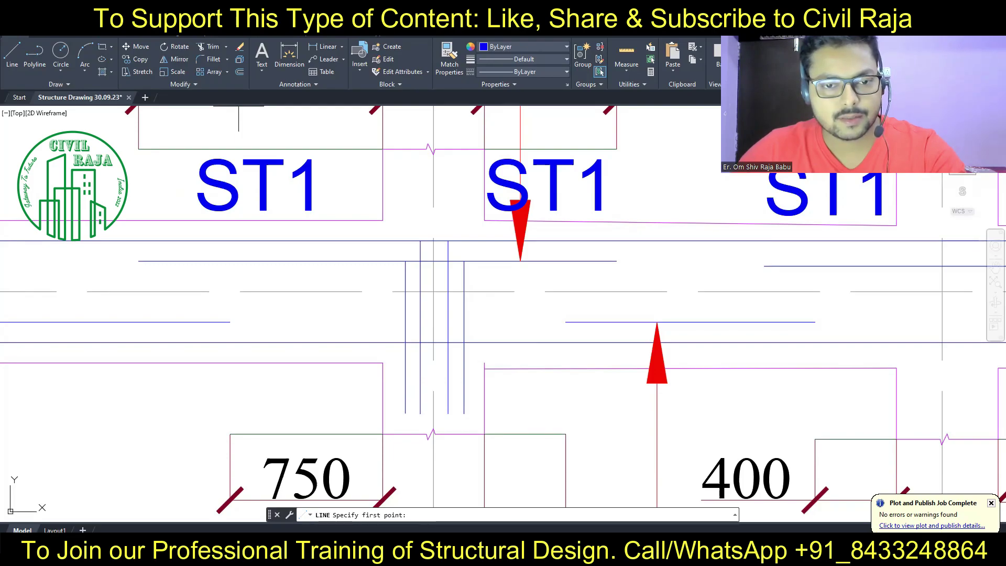
left_click(398, 280)
left_click(399, 342)
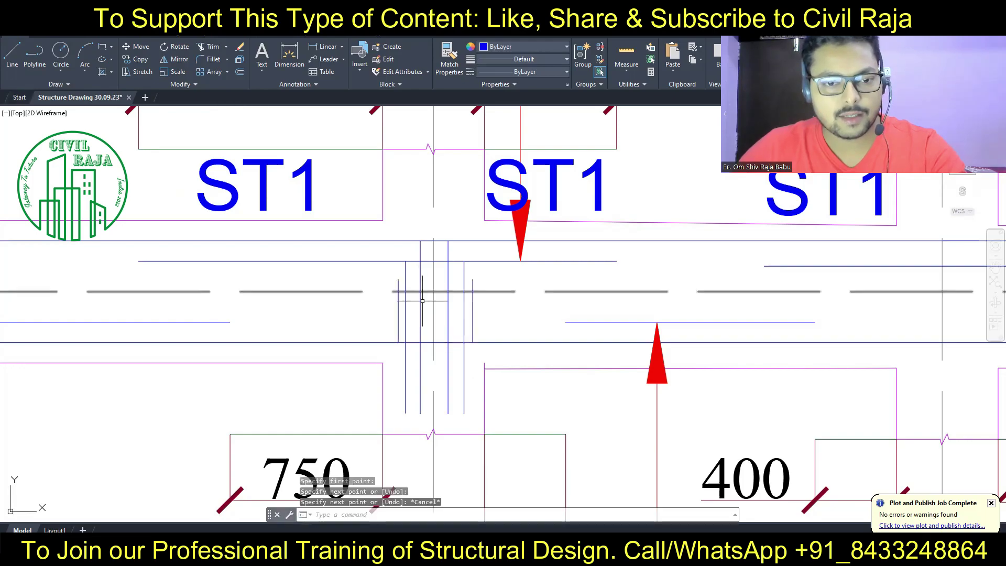
key("Return")
key("Return")
left_click(473, 279)
left_click(472, 342)
key("Escape")
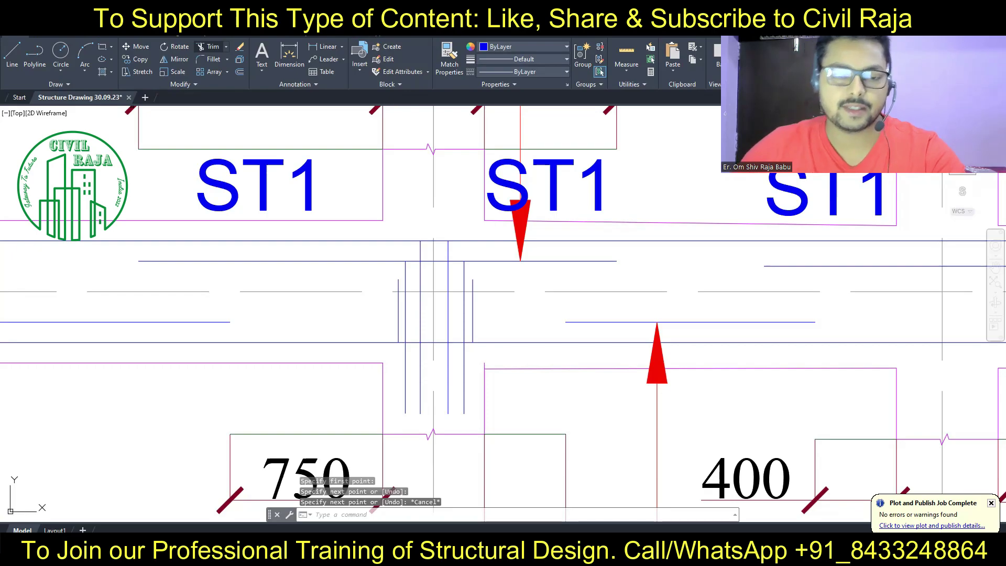
Step: Grip-stretch the left short line up to the upper beam line
left_click(209, 47)
scroll(373, 339, "up", 2)
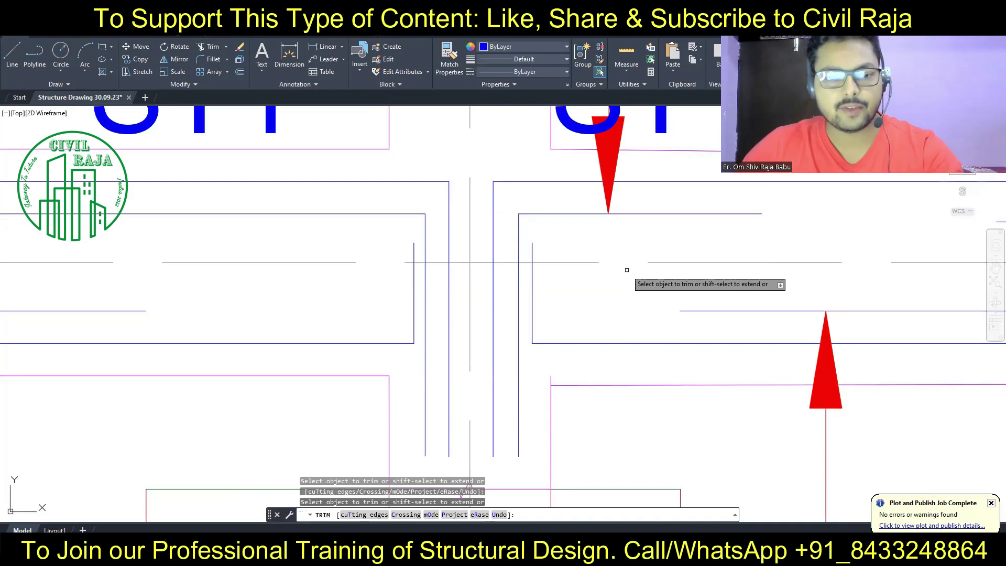
scroll(561, 283, "down", 2)
key("Escape")
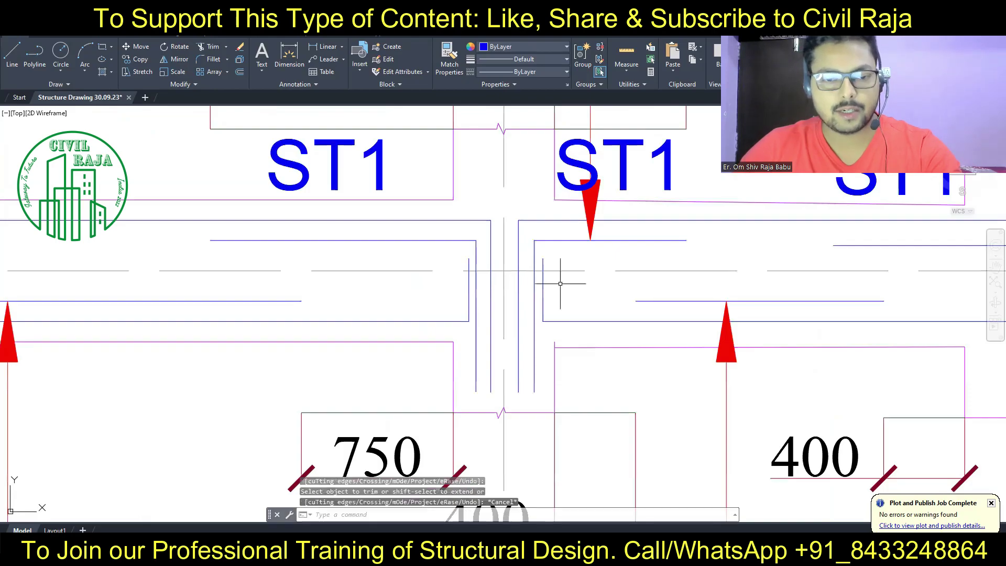
left_click(467, 295)
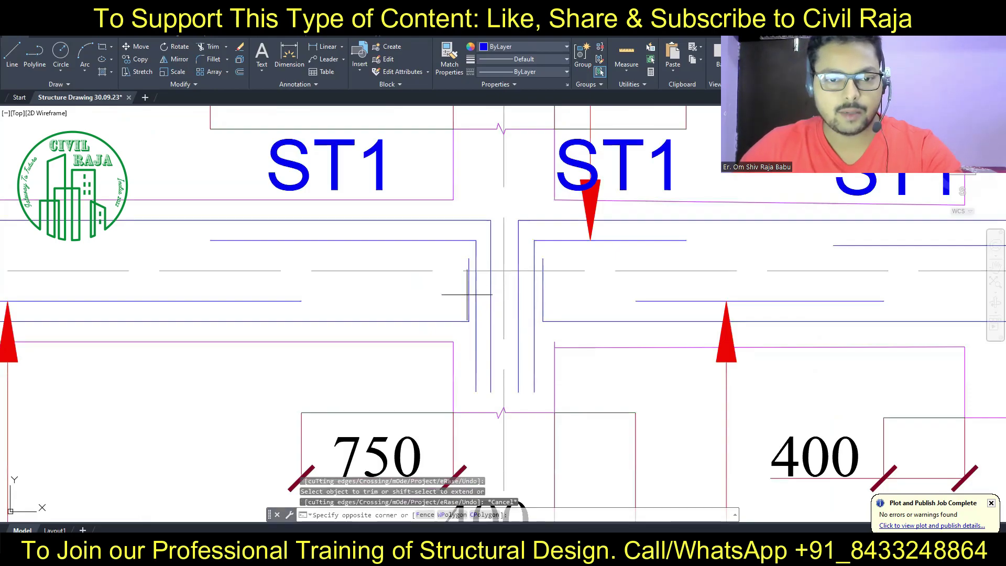
key("Escape")
left_click(470, 258)
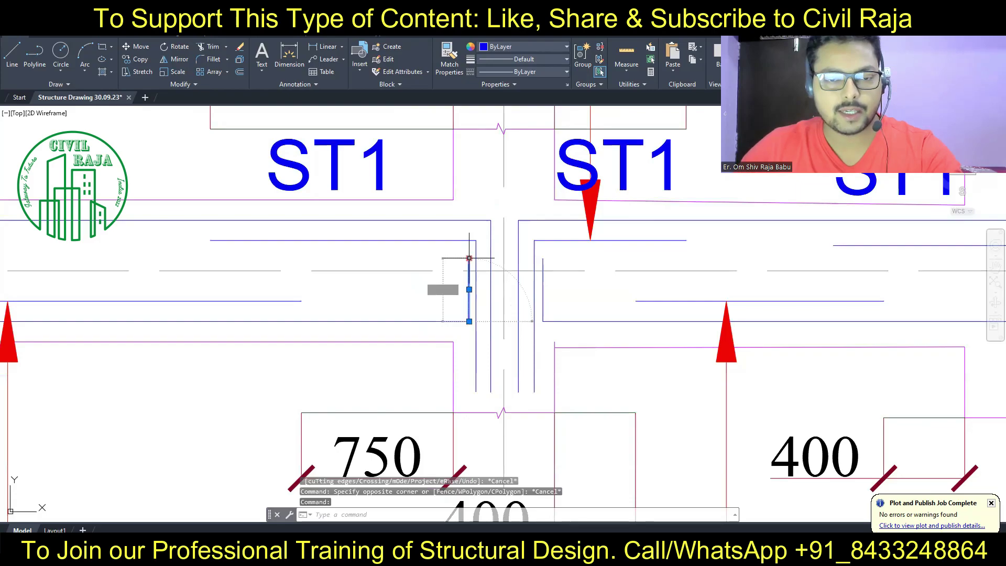
left_click(469, 258)
left_click(542, 291)
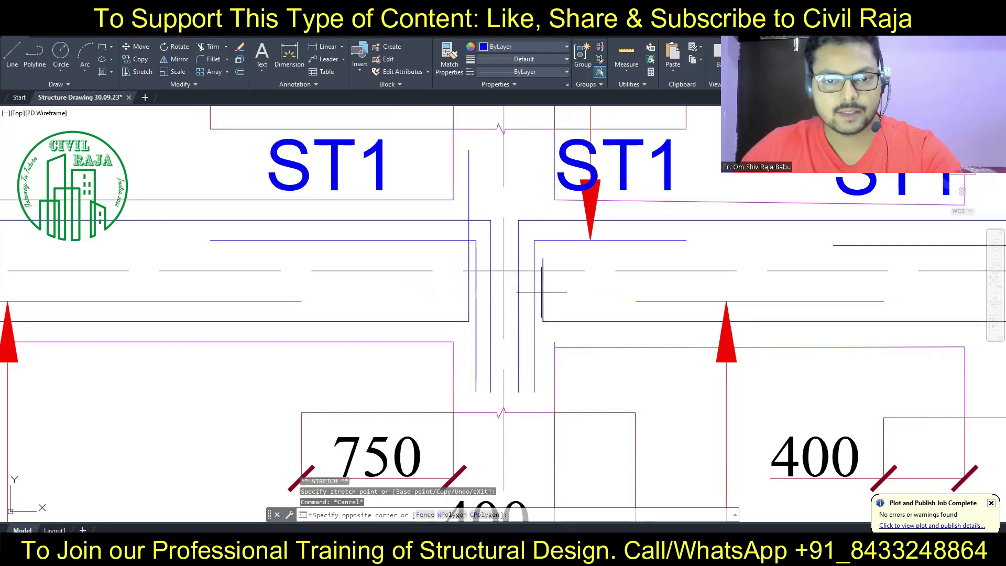
left_click(543, 301)
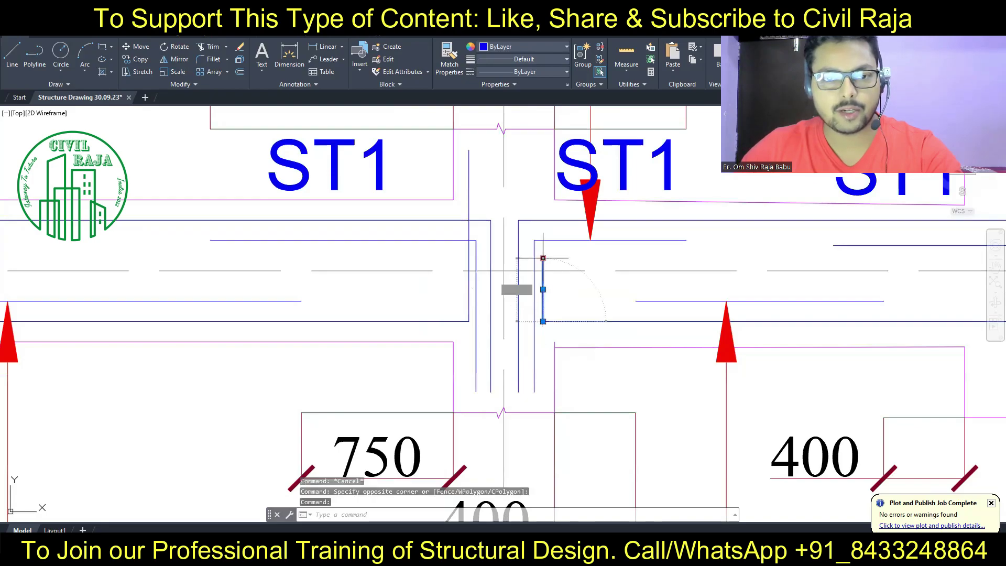
left_click(543, 258)
key("Escape")
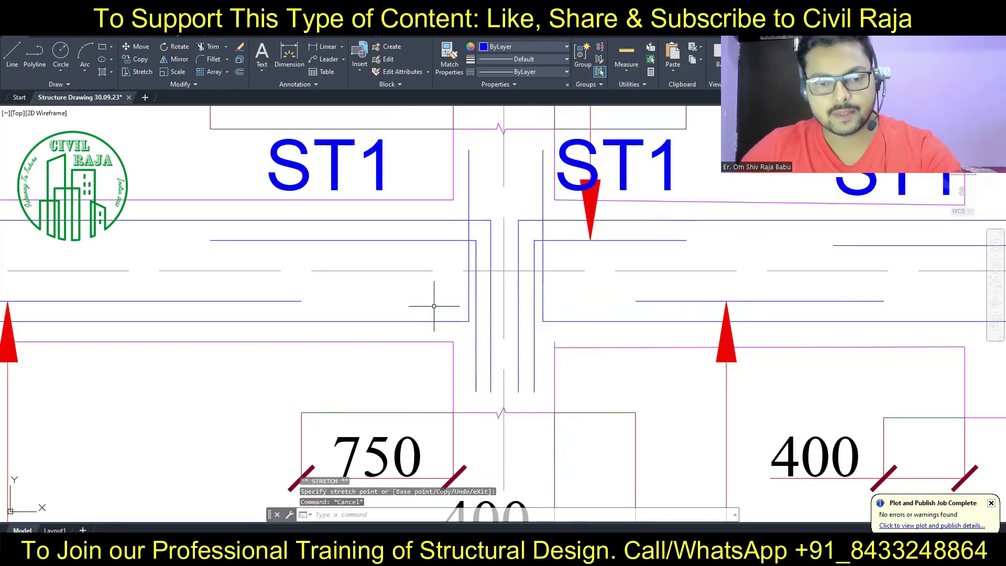
scroll(420, 294, "down", 3)
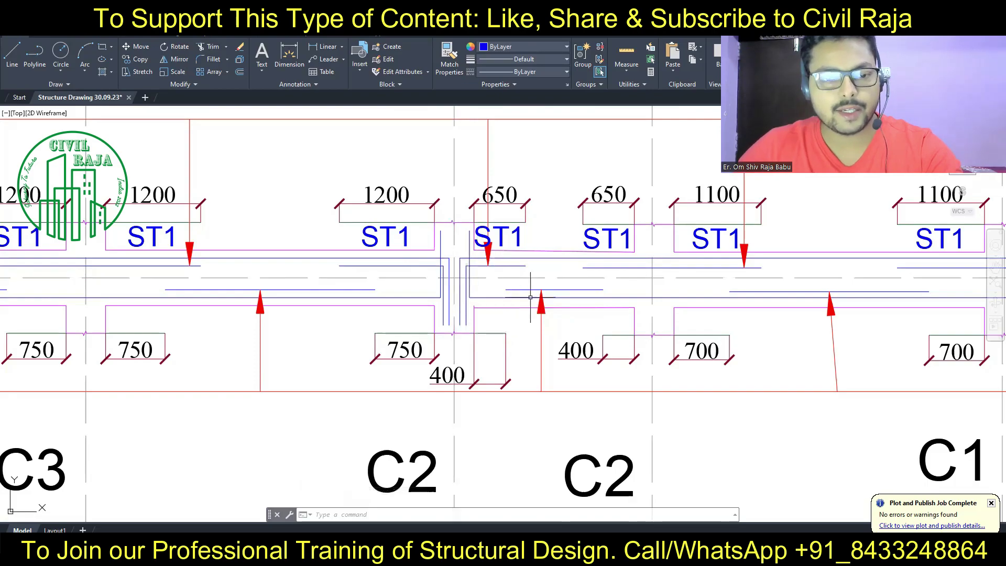
Step: Trim away the top red bar piece at the C2 support
scroll(443, 246, "down", 5)
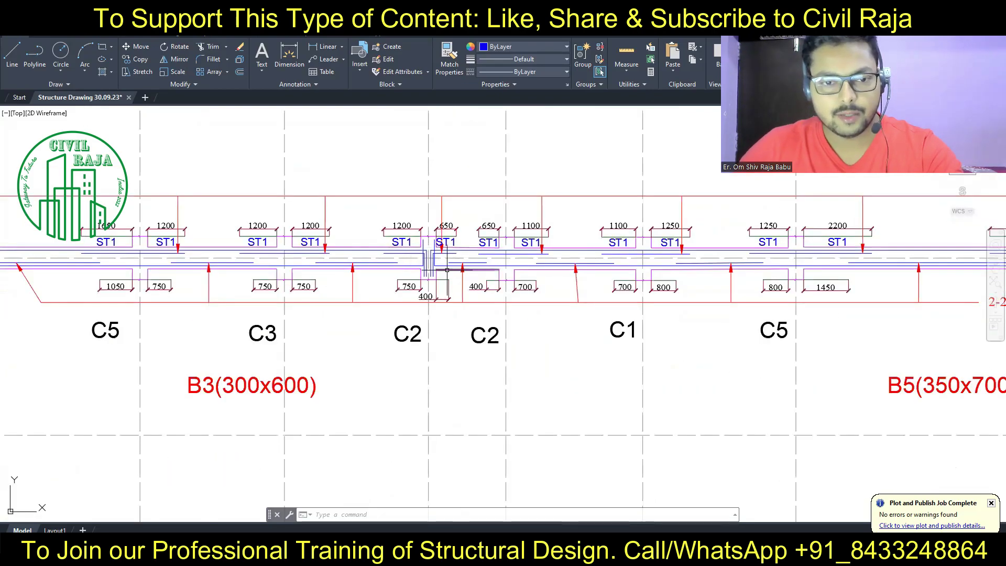
middle_click_drag(445, 271, 368, 291)
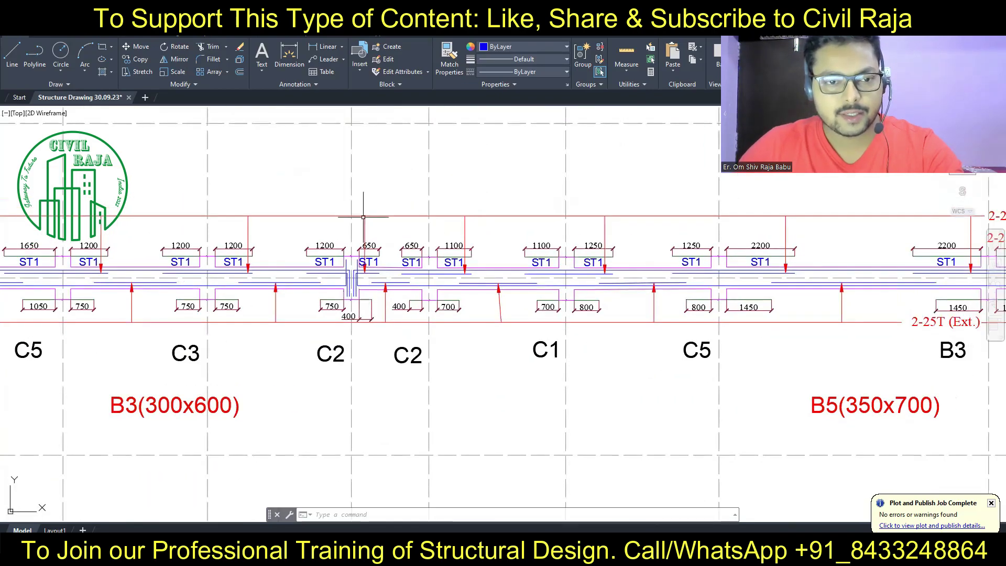
scroll(358, 216, "up", 2)
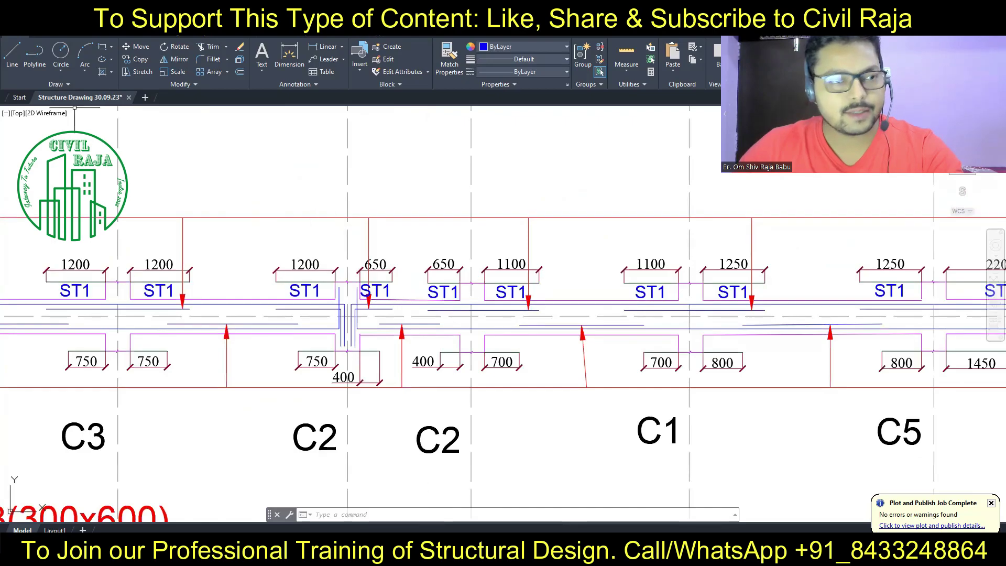
left_click(207, 46)
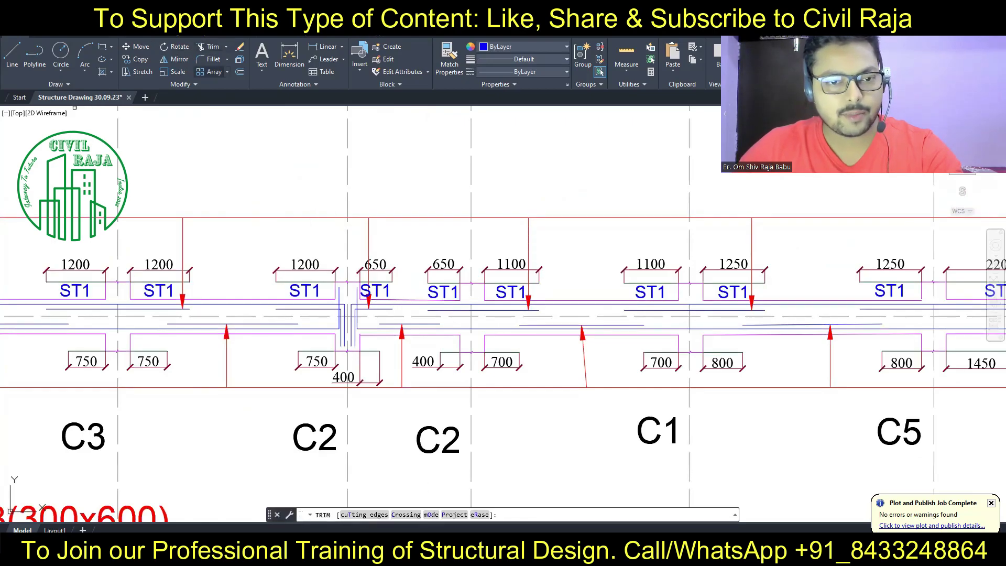
left_click(358, 218)
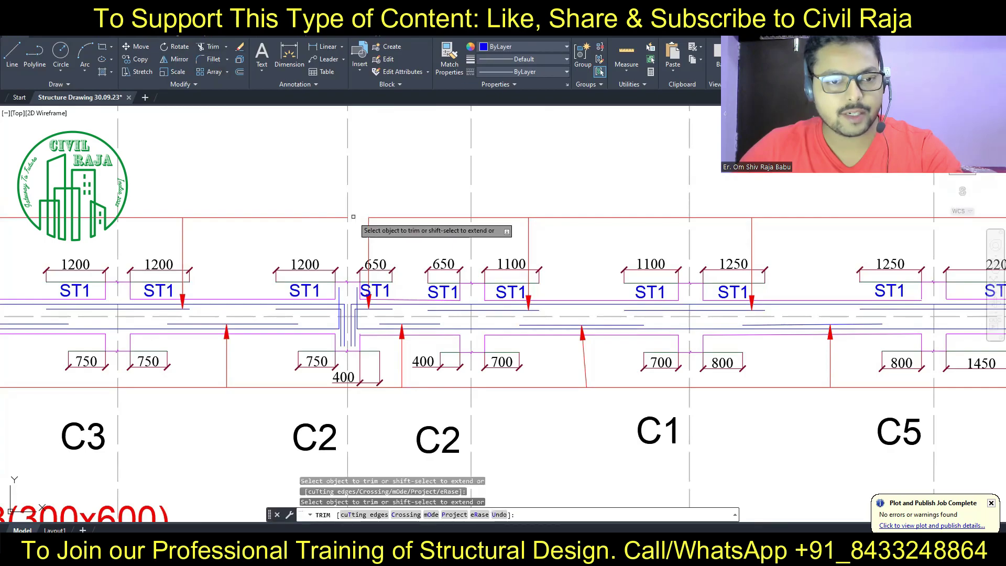
key("Escape")
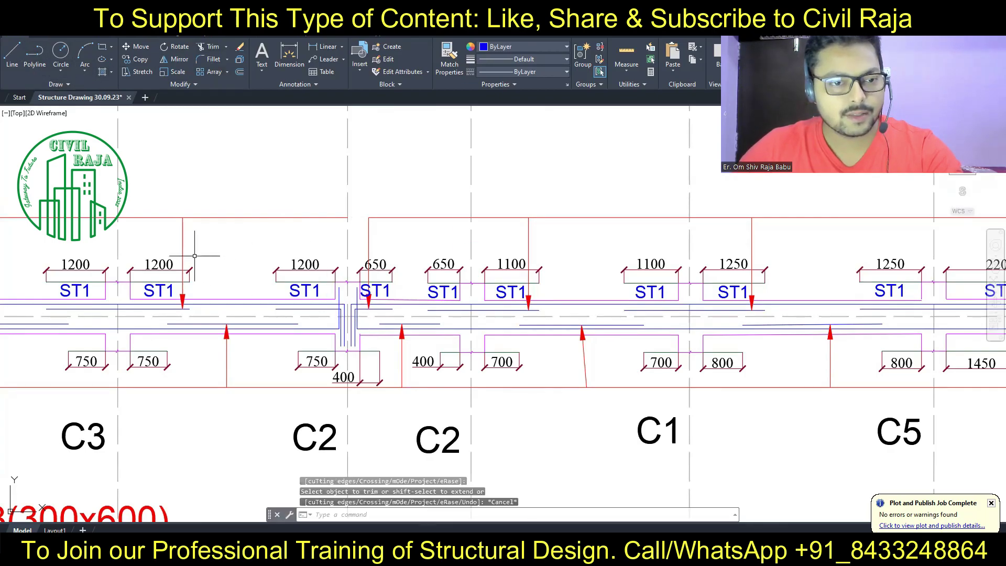
Step: Trim away the bottom red bar piece near C2, showing beam B3 from B4 to C3
left_click(187, 243)
left_click(174, 246)
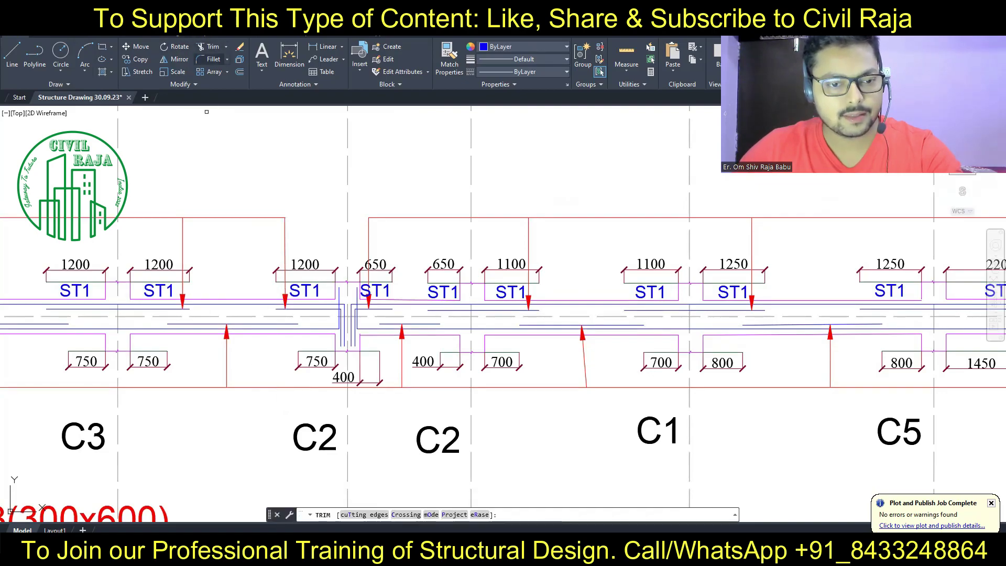
left_click(285, 388)
key("Escape")
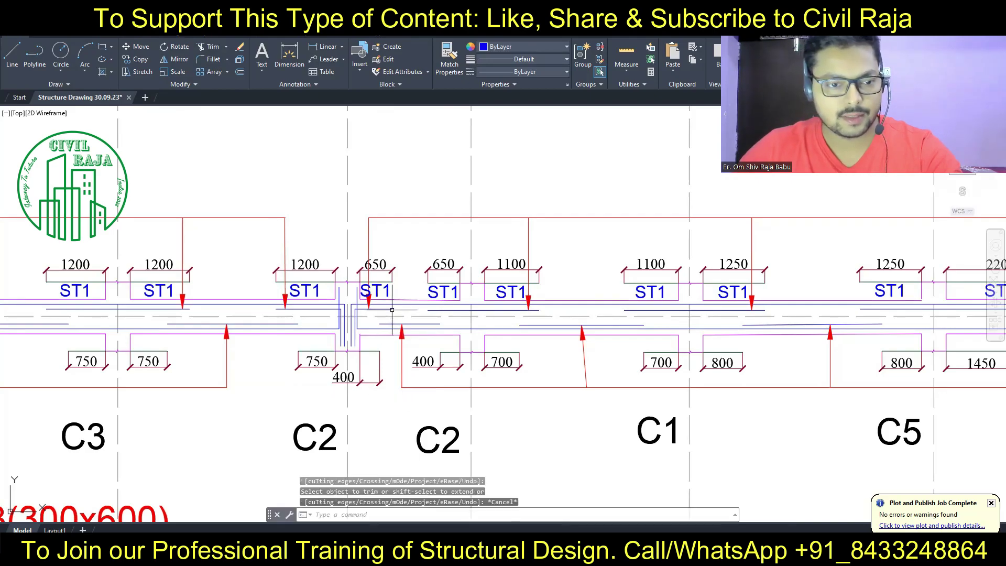
scroll(392, 310, "down", 2)
middle_click_drag(73, 361, 383, 363)
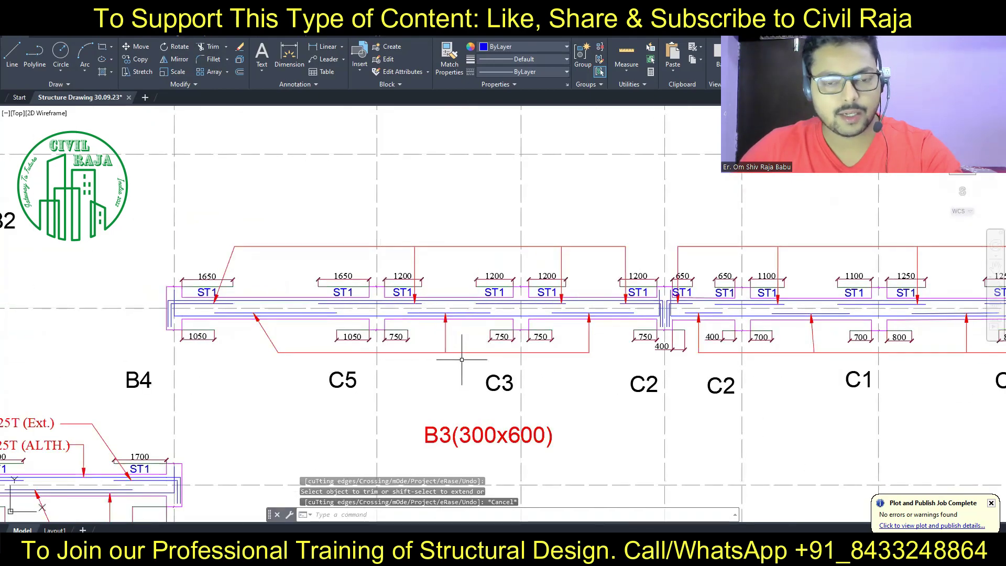
Step: Select both 2-25T (ALTH.) bar labels with their leaders at beam B5
middle_click_drag(370, 319, 318, 318)
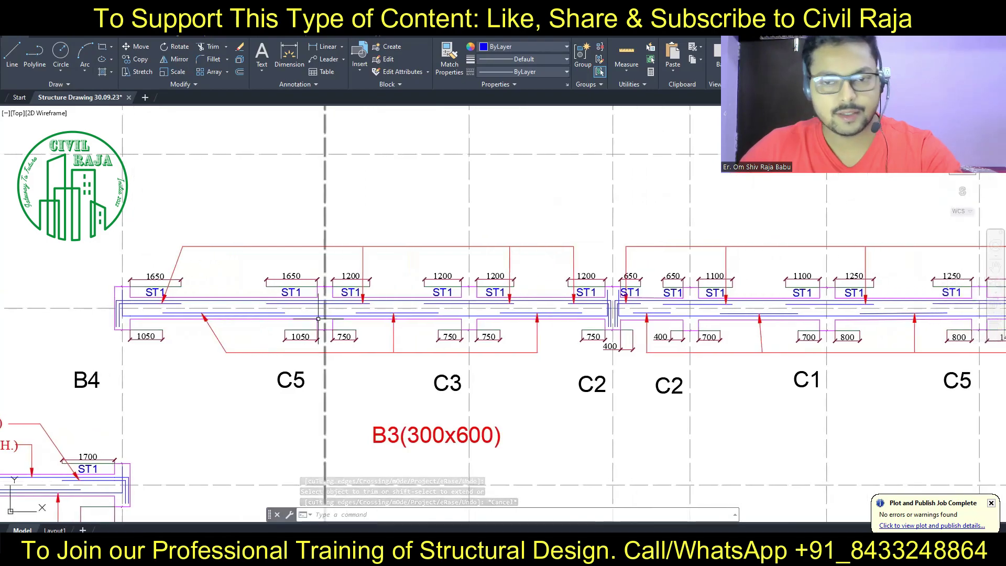
middle_click_drag(640, 320, 319, 320)
middle_click_drag(537, 269, 474, 268)
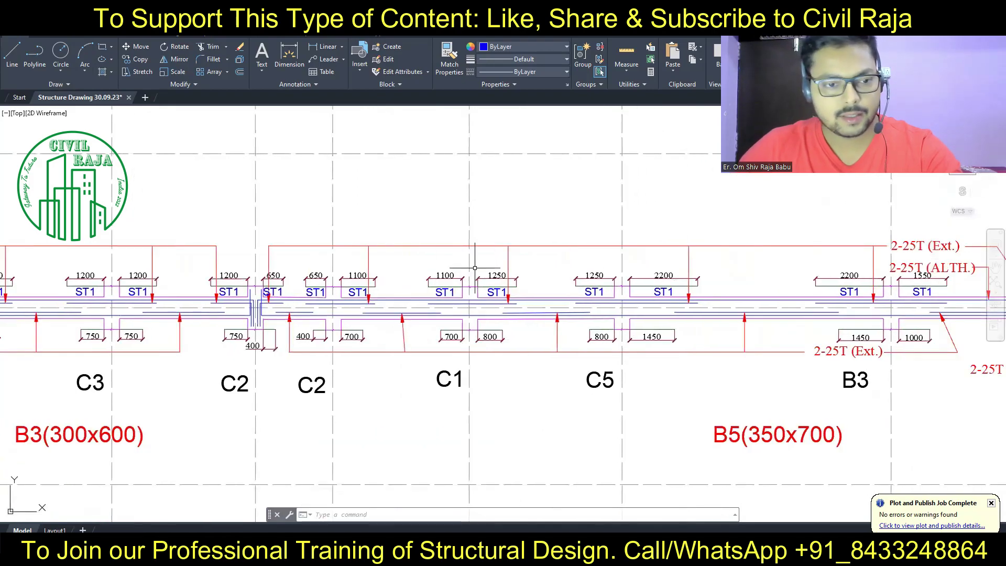
middle_click_drag(202, 331, 227, 328)
scroll(358, 326, "down", 2)
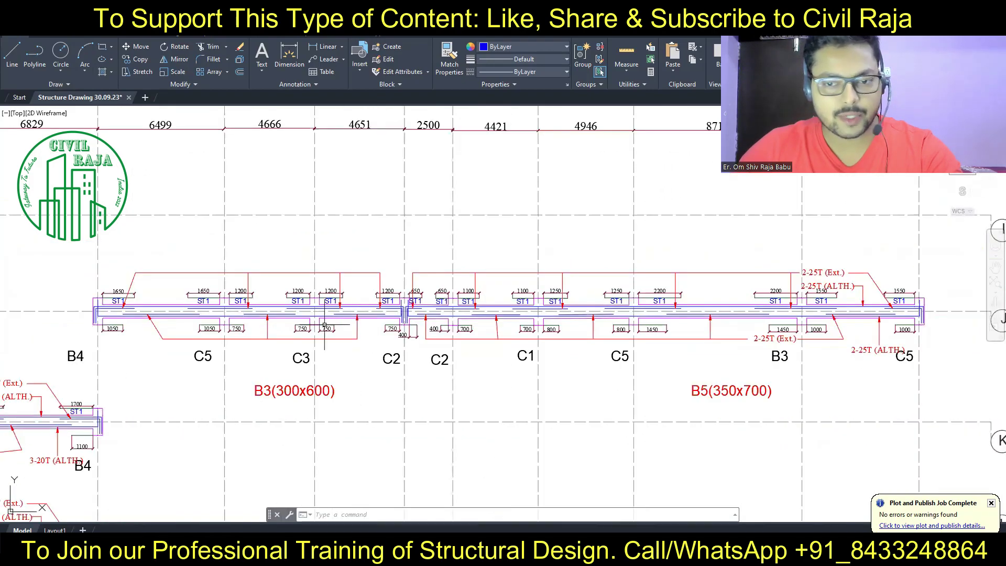
scroll(862, 295, "up", 2)
scroll(865, 293, "up", 2)
left_click(866, 292)
left_click(847, 314)
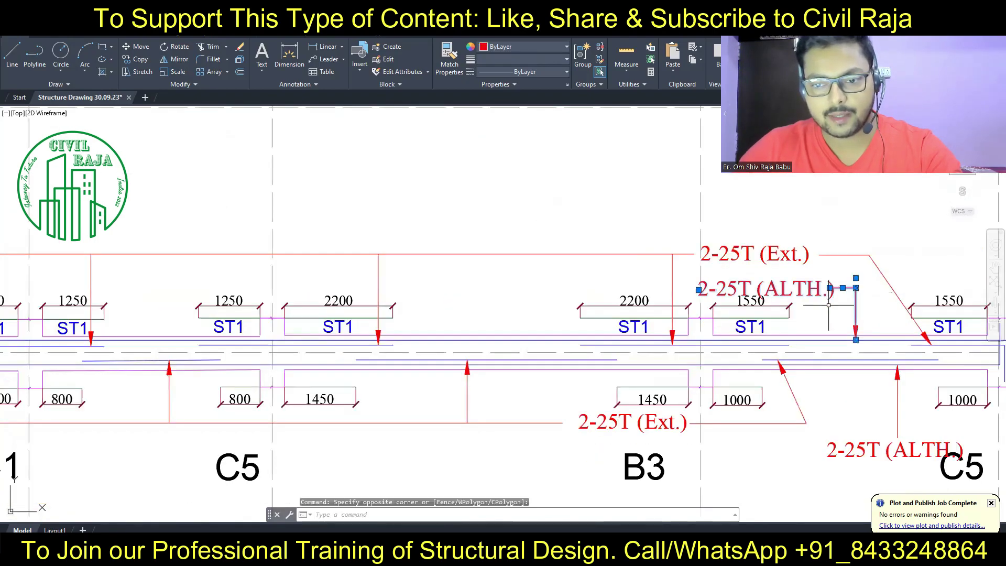
left_click(918, 458)
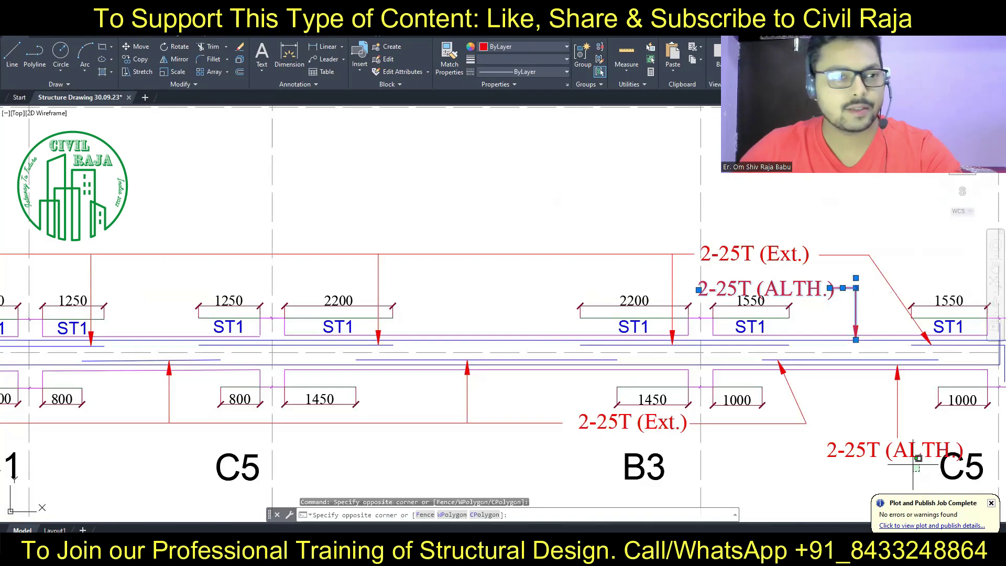
left_click(889, 448)
Step: Place copies of the two labels at the B4 end of beam B3
key("Escape")
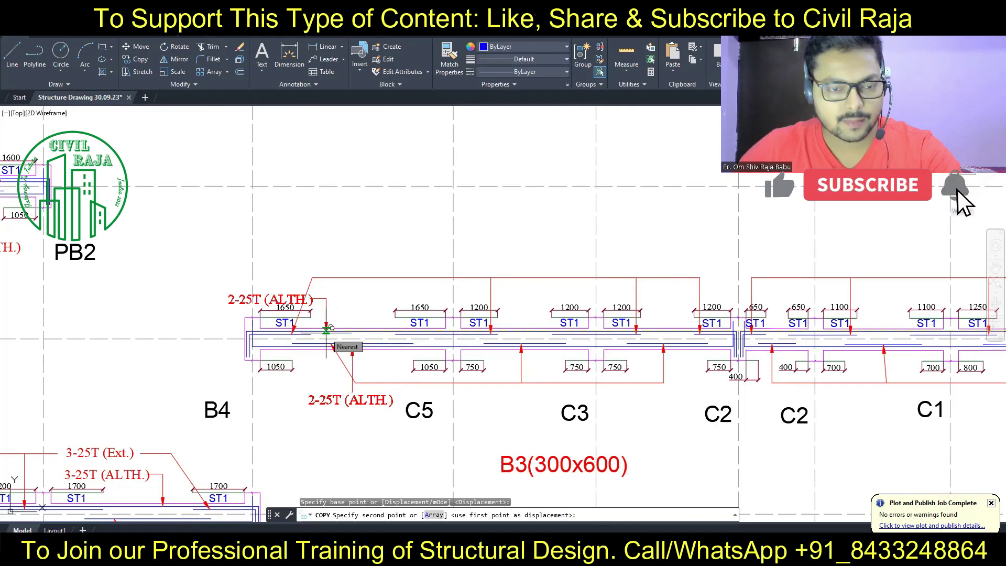
left_click(326, 330)
key("Escape")
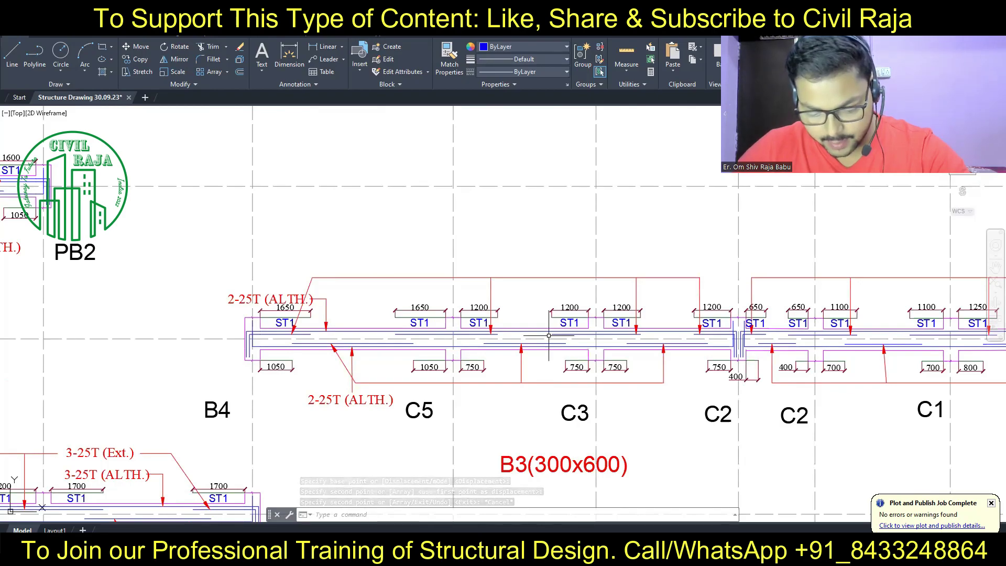
Step: Change the copied top label to 3-25T (ALTH.)
left_click(225, 301)
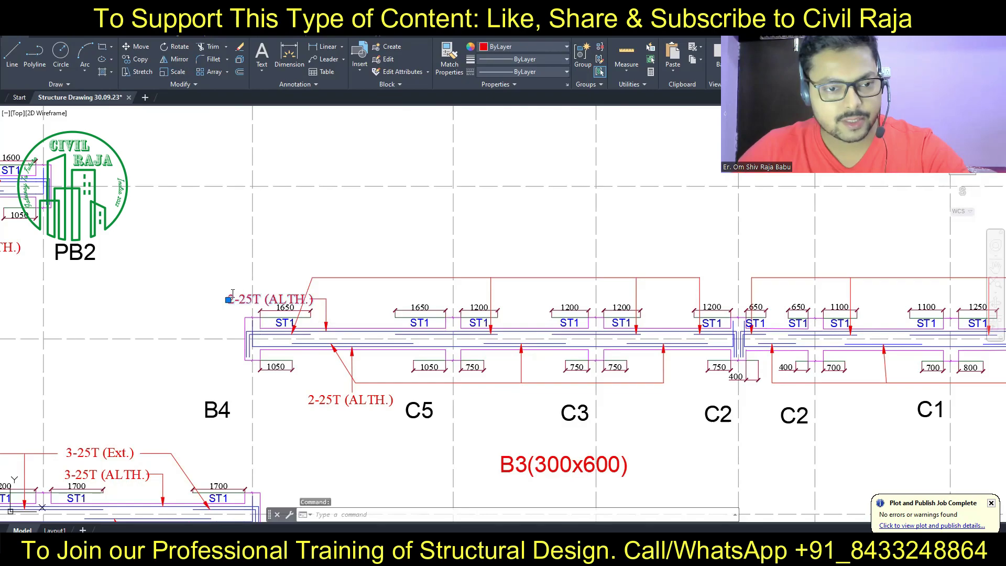
double_click(233, 296)
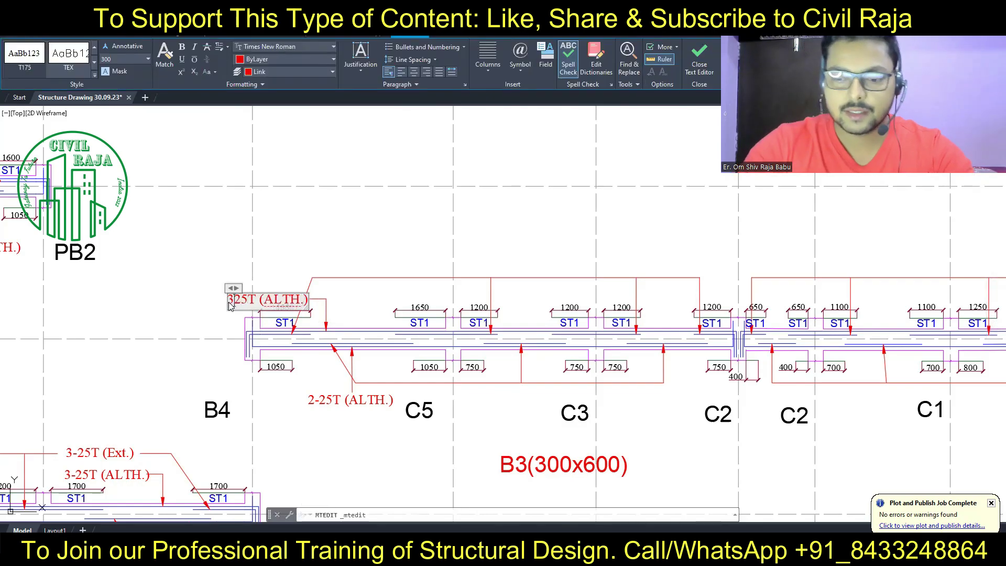
left_click(157, 318)
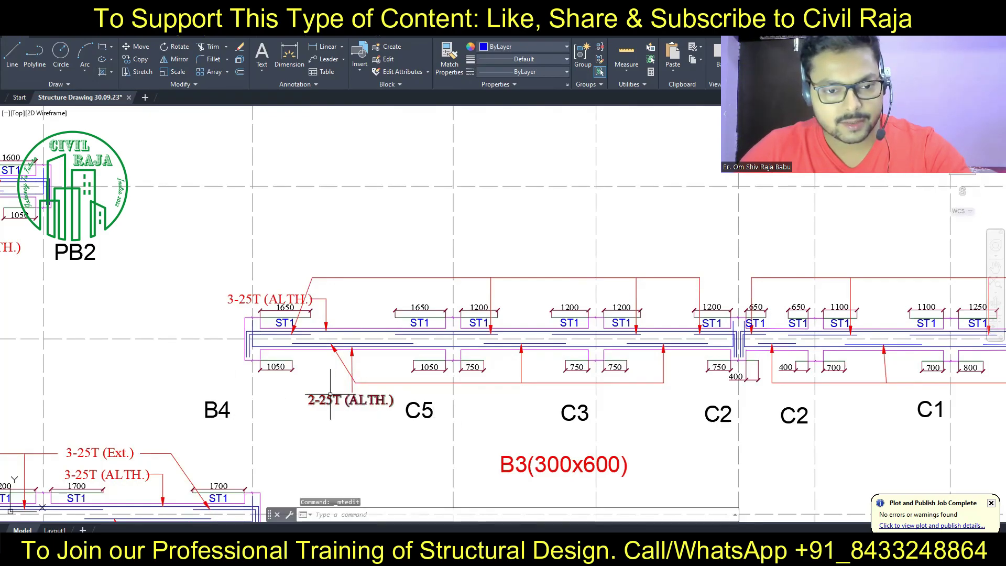
Step: Change the copied bottom label to 3-20T (ALTH.)
left_click(331, 394)
double_click(330, 394)
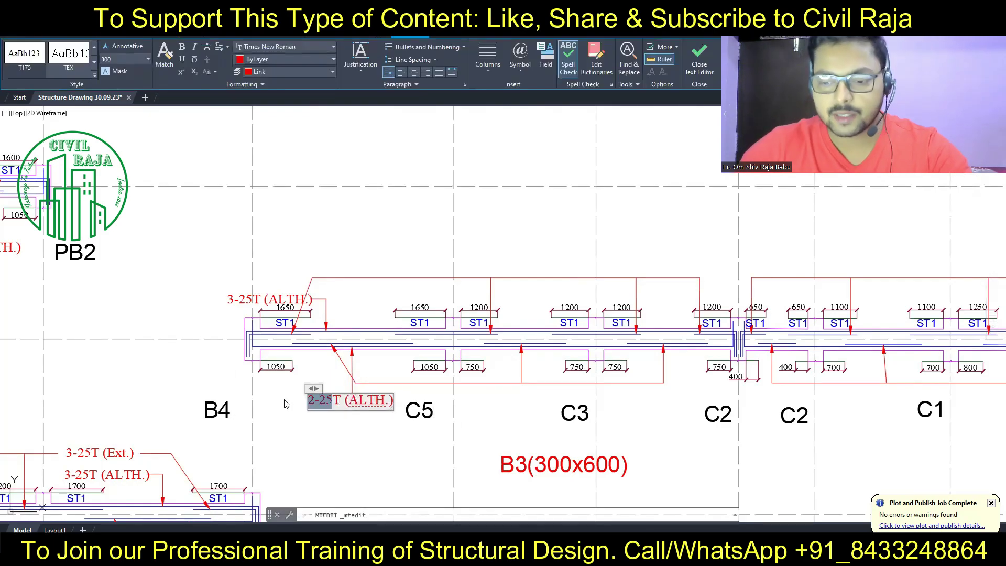
type("3-20")
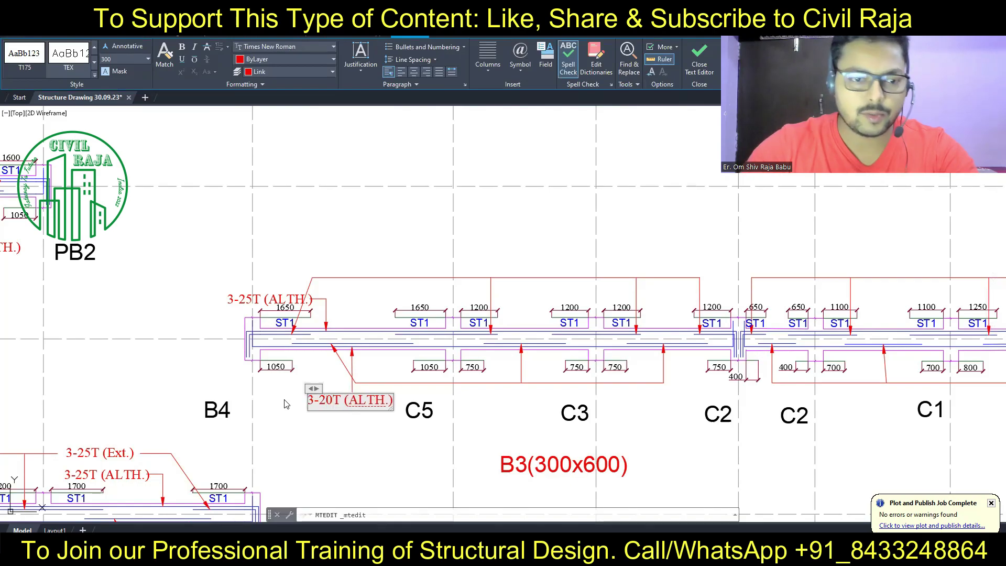
left_click(293, 413)
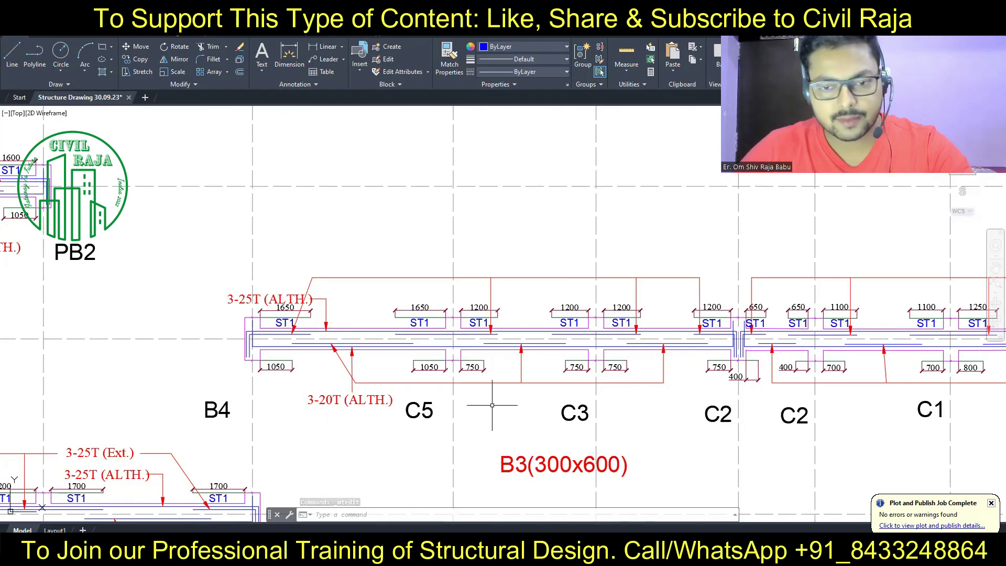
scroll(287, 355, "down", 2)
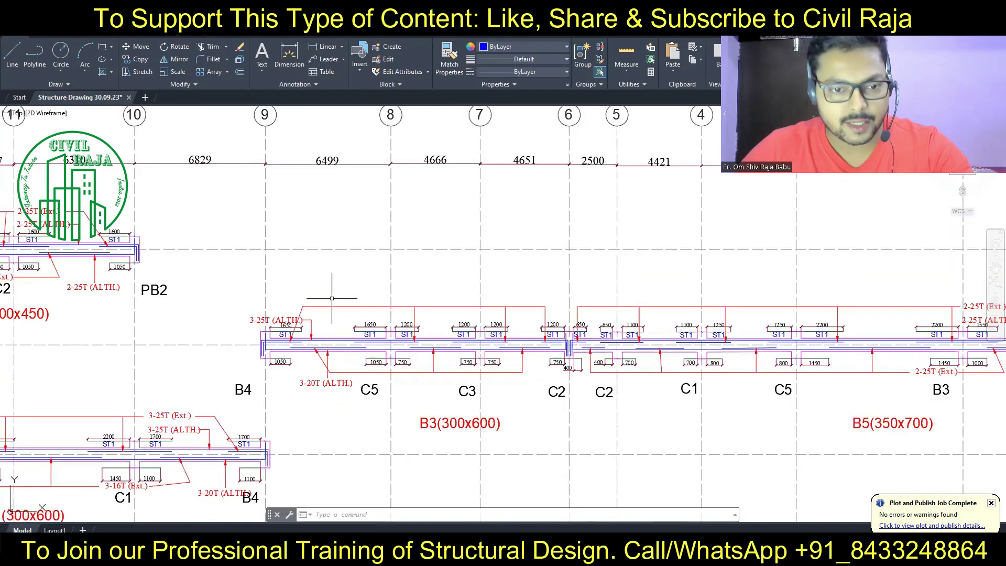
Step: Trim the excess red bar segments at the B4 end of beam B3
scroll(332, 298, "up", 4)
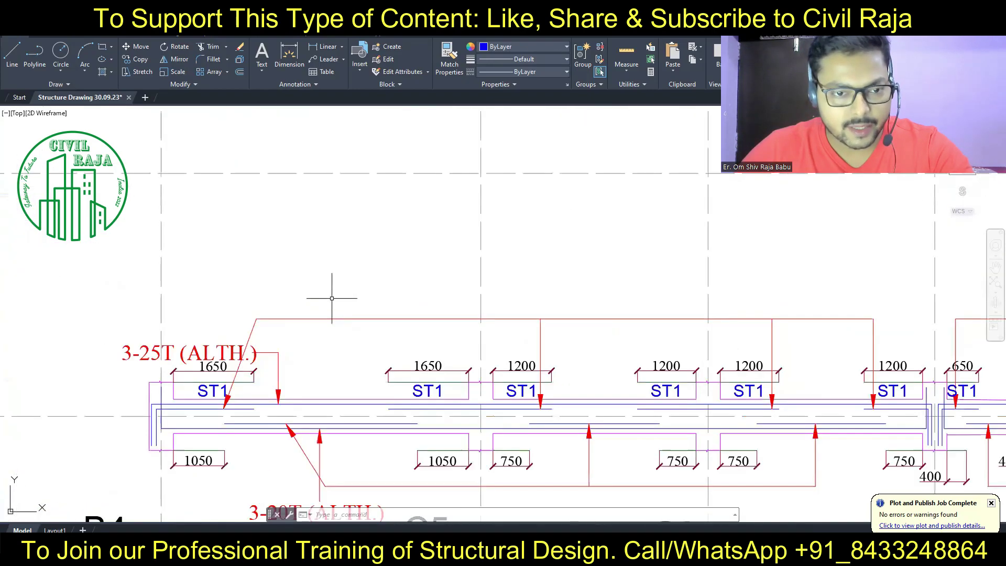
left_click(10, 56)
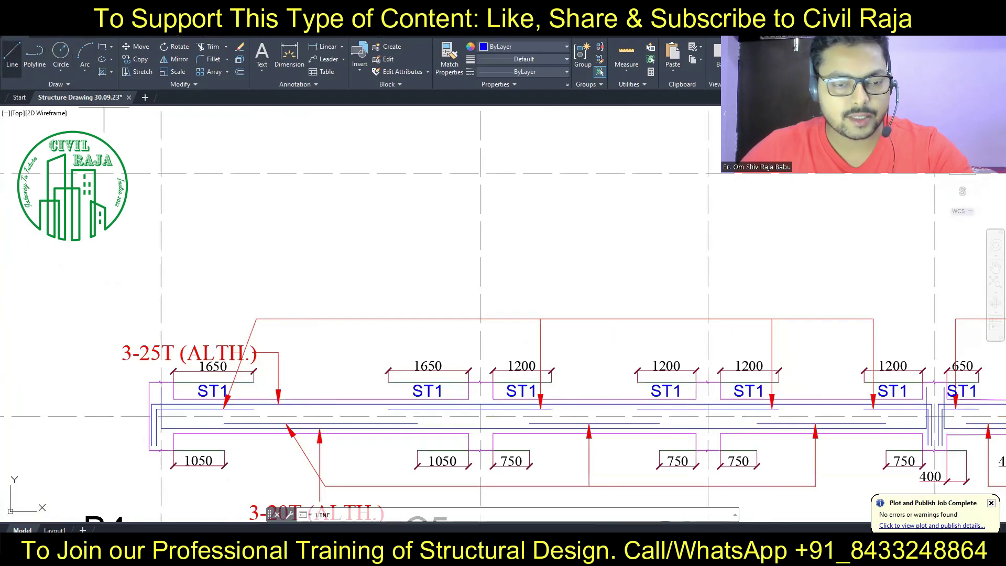
key("Escape")
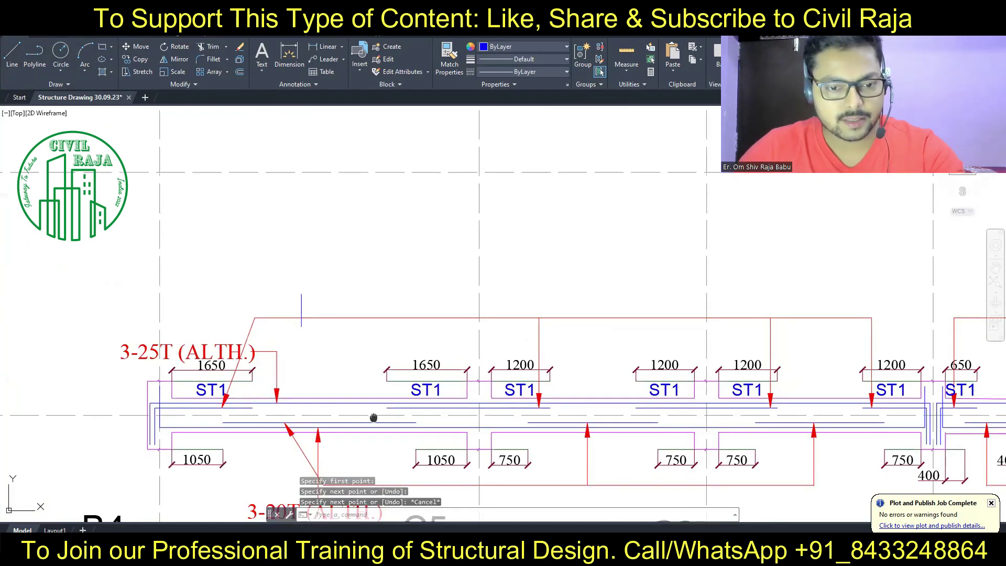
middle_click_drag(375, 418, 385, 297)
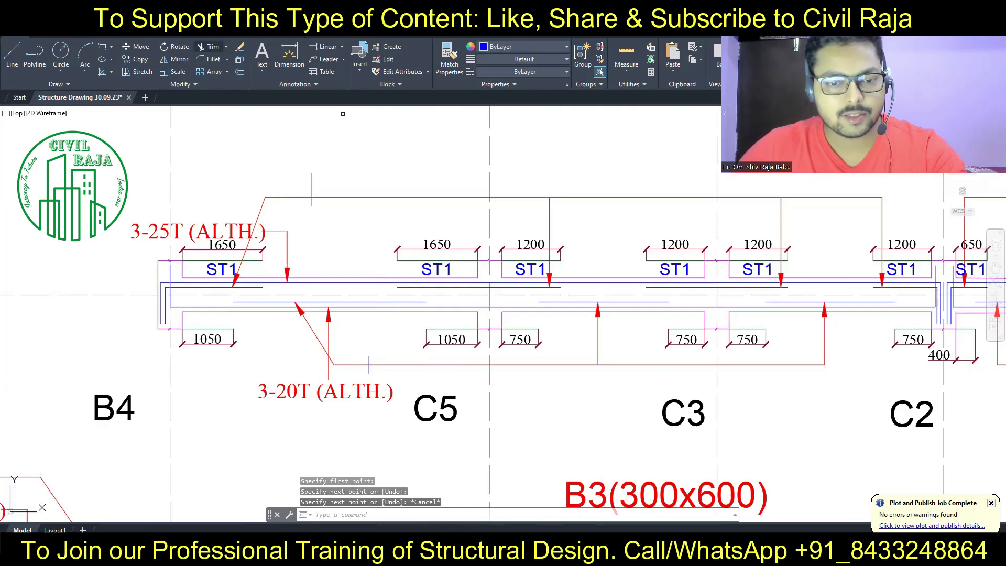
type("tr")
key("space")
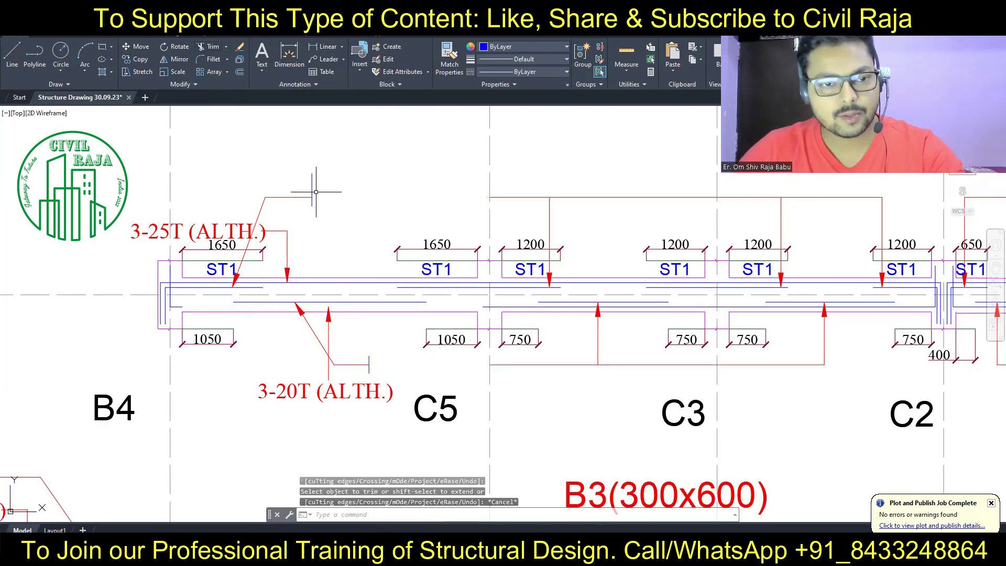
left_click(323, 175)
Step: Delete the two stray short vertical lines, then view the whole B3–B5 beam strip
left_click(307, 194)
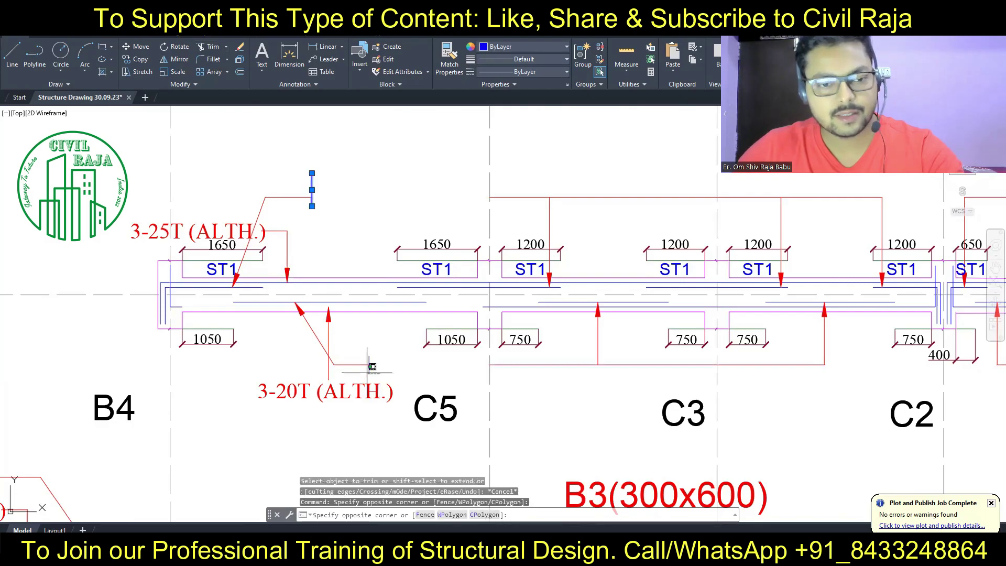
left_click(372, 366)
key("Delete")
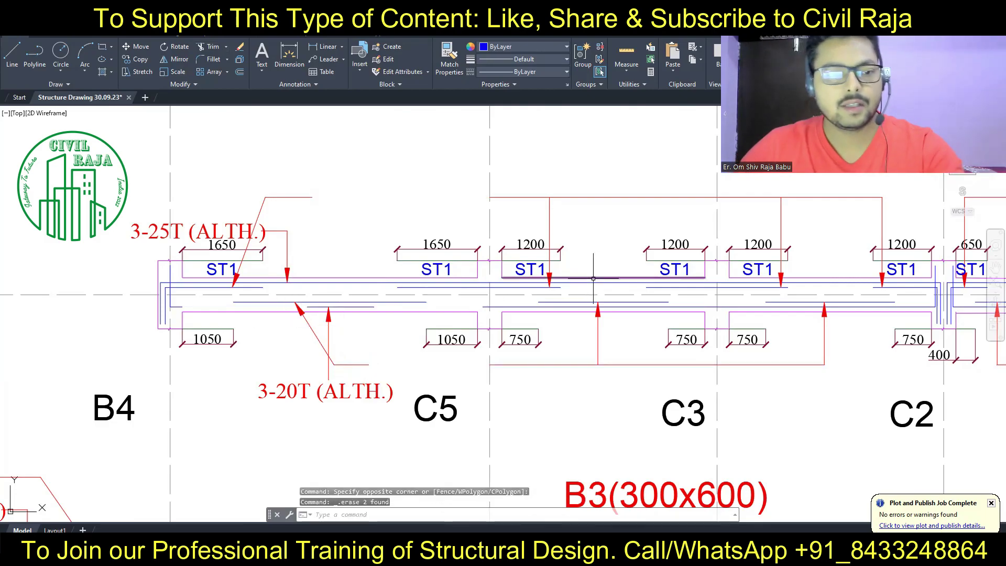
scroll(593, 279, "down", 2)
scroll(593, 278, "down", 2)
middle_click_drag(593, 278, 339, 393)
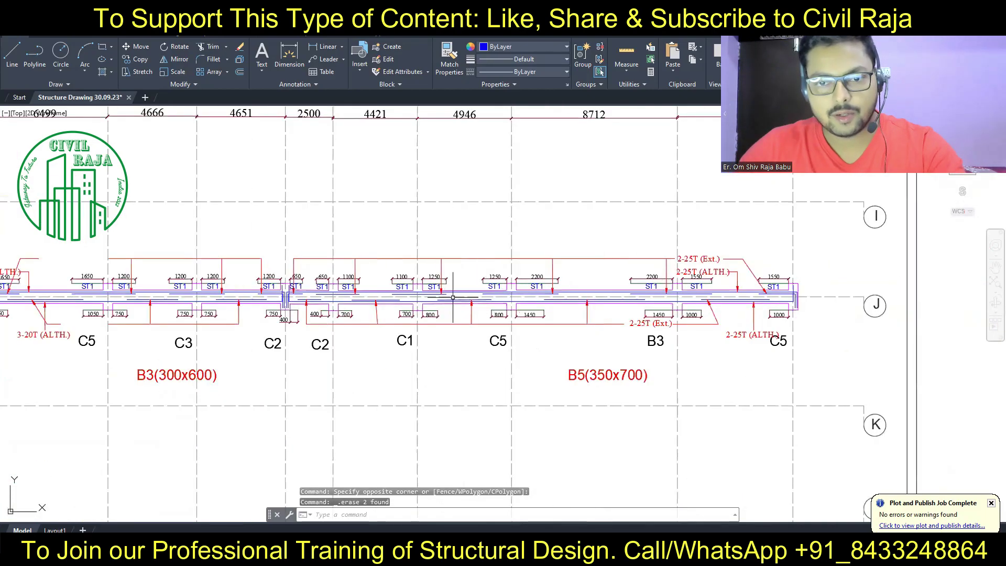
Step: Change beam B3's top extra-bar label from 2-25T to 3-25T (Ext.)
left_click(727, 259)
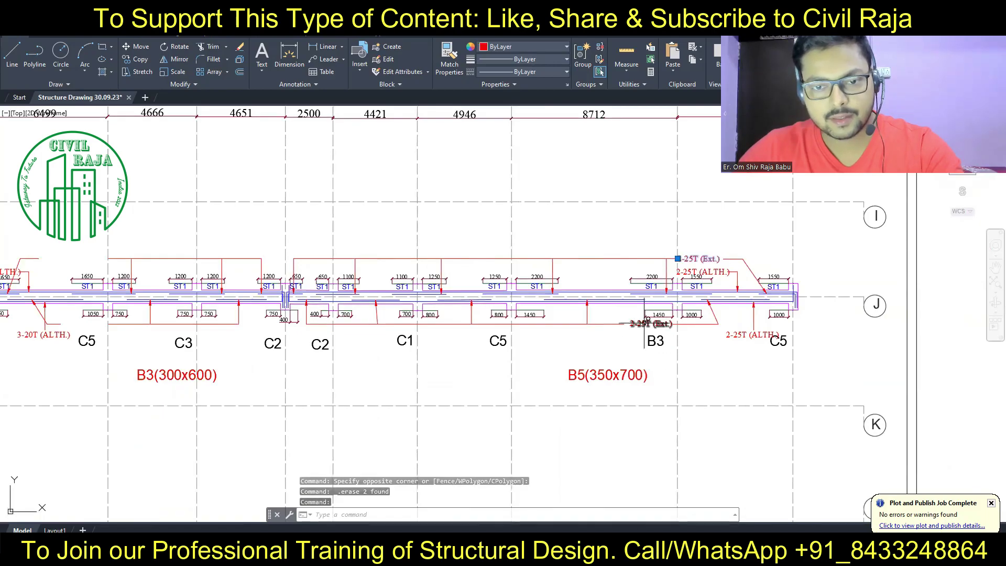
key("Escape")
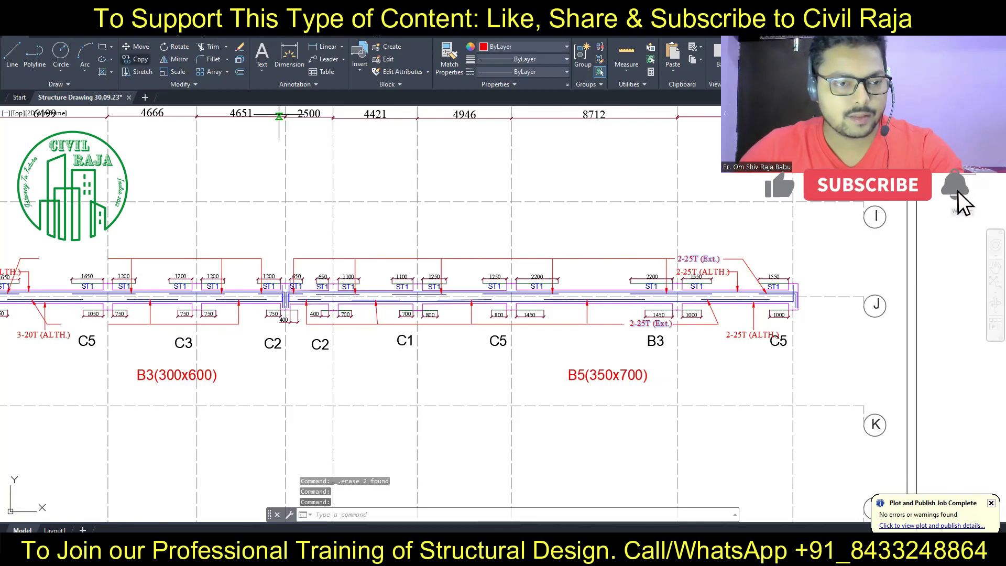
middle_click_drag(279, 116, 607, 105)
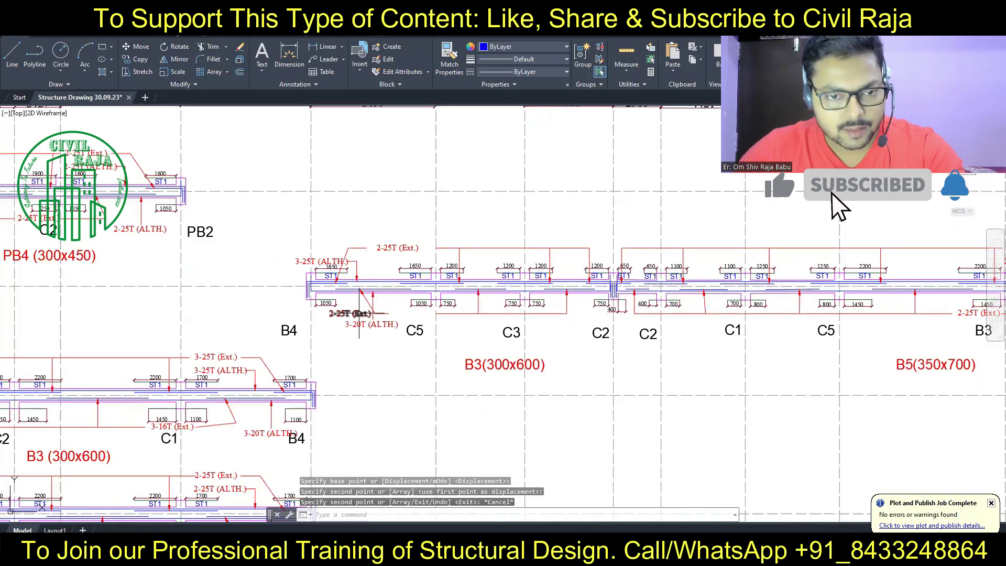
key("Escape")
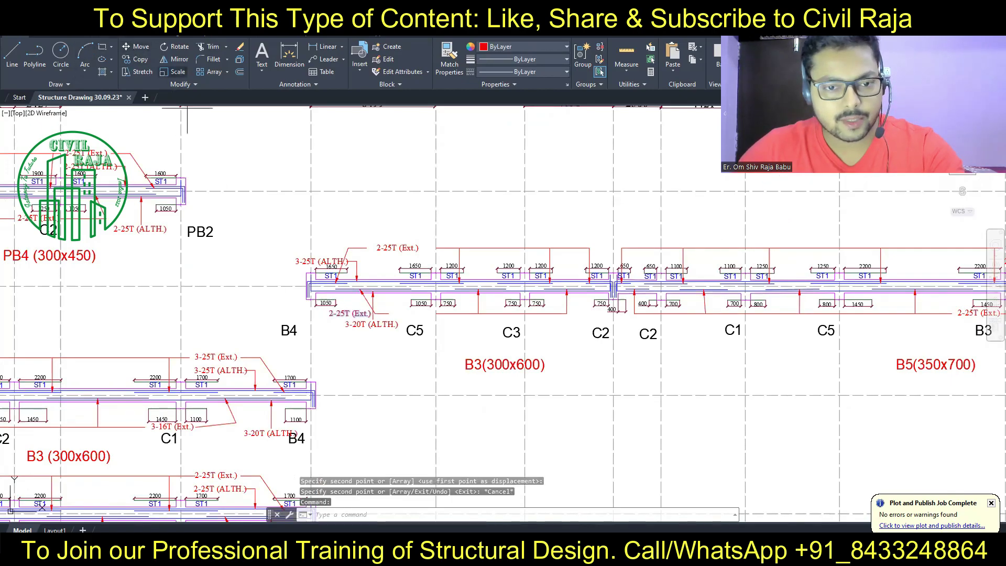
scroll(394, 253, "up", 2)
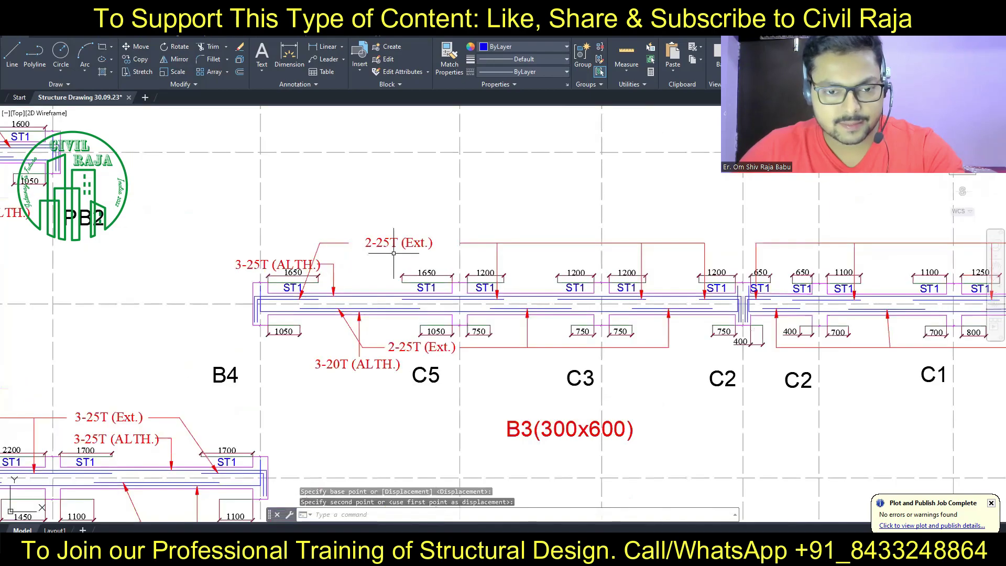
scroll(394, 253, "up", 2)
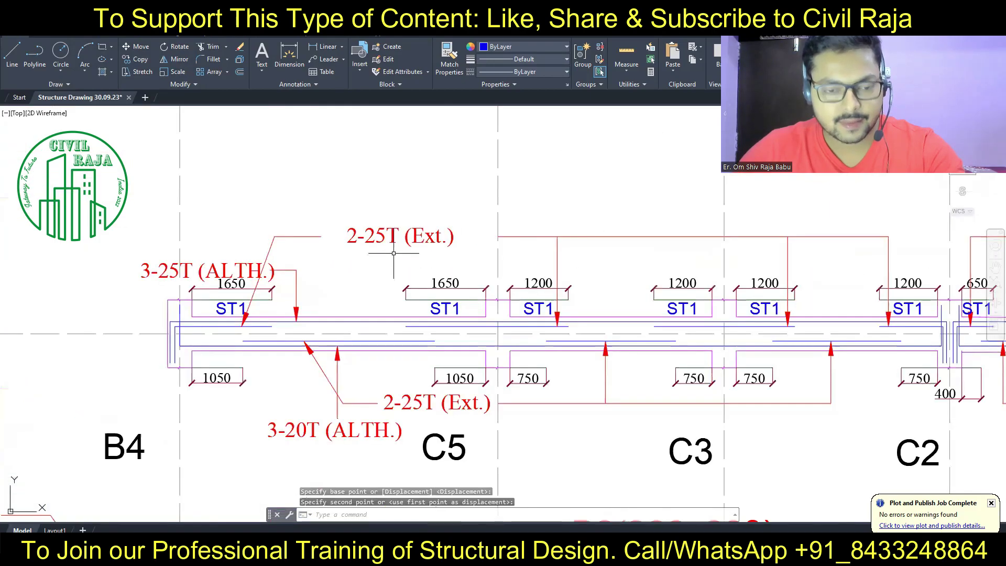
left_click(368, 237)
double_click(368, 237)
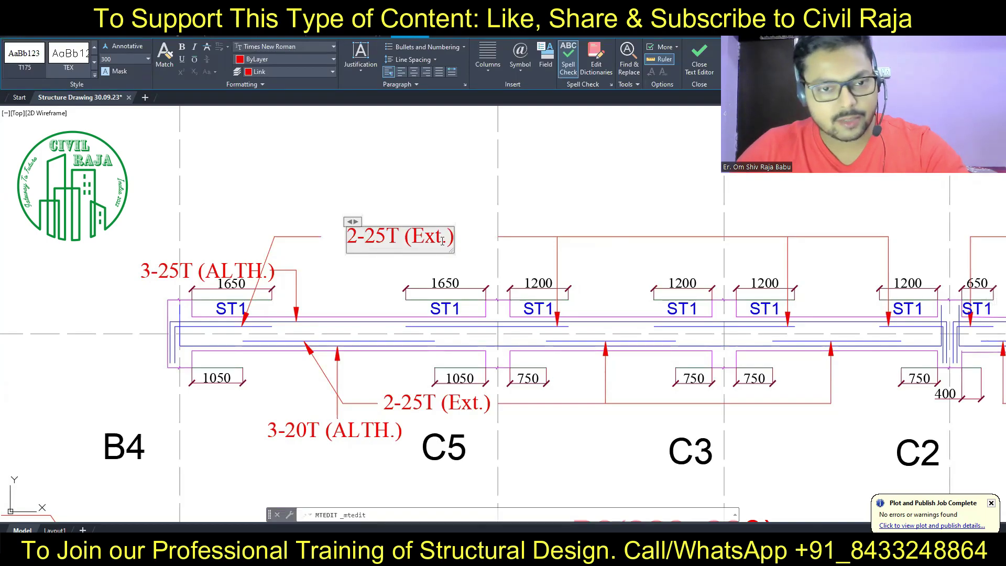
left_click(365, 238)
left_click_drag(365, 239, 342, 241)
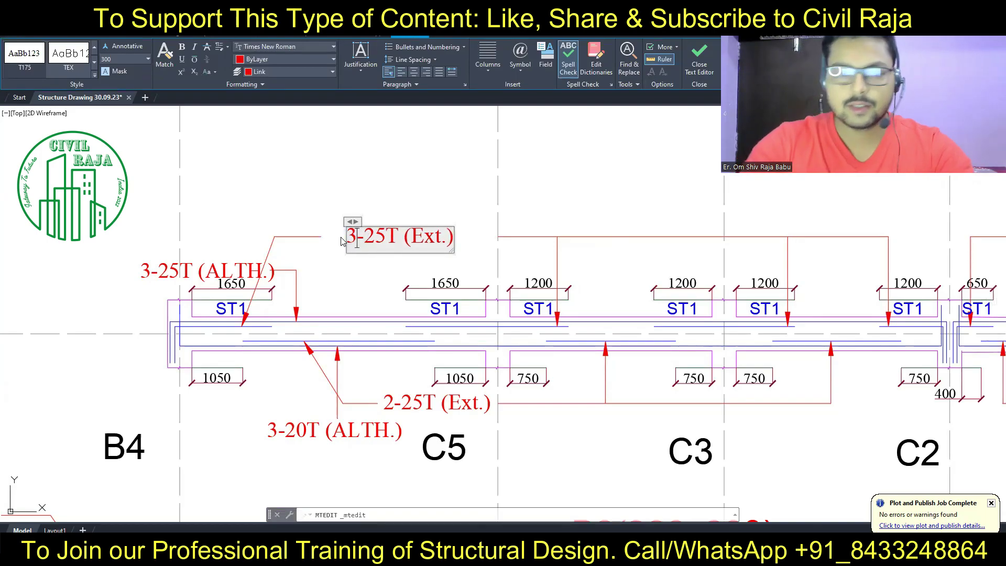
type("3")
left_click(350, 177)
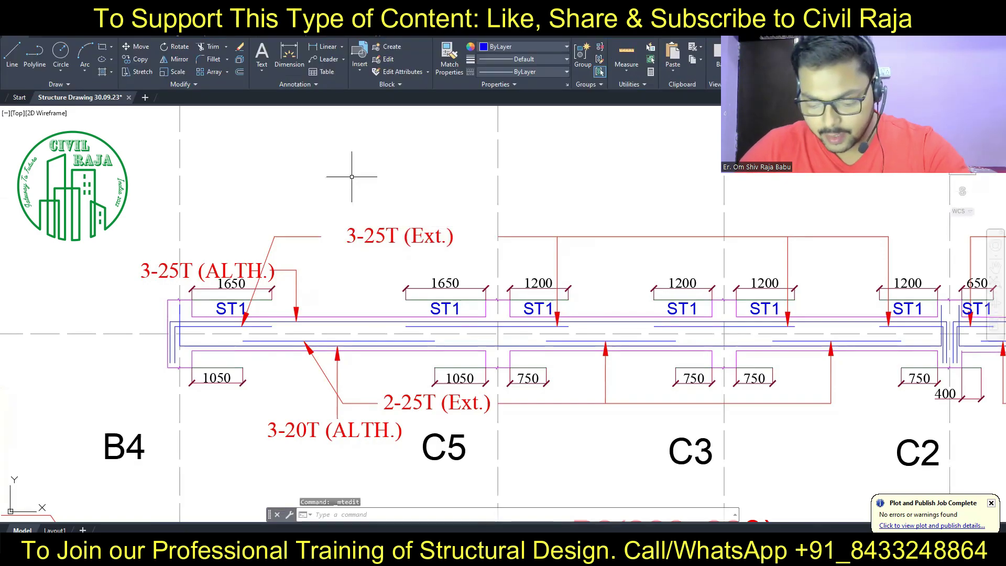
Step: Change beam B3's bottom extra-bar label to 3-16T (Ext.)
left_click(414, 409)
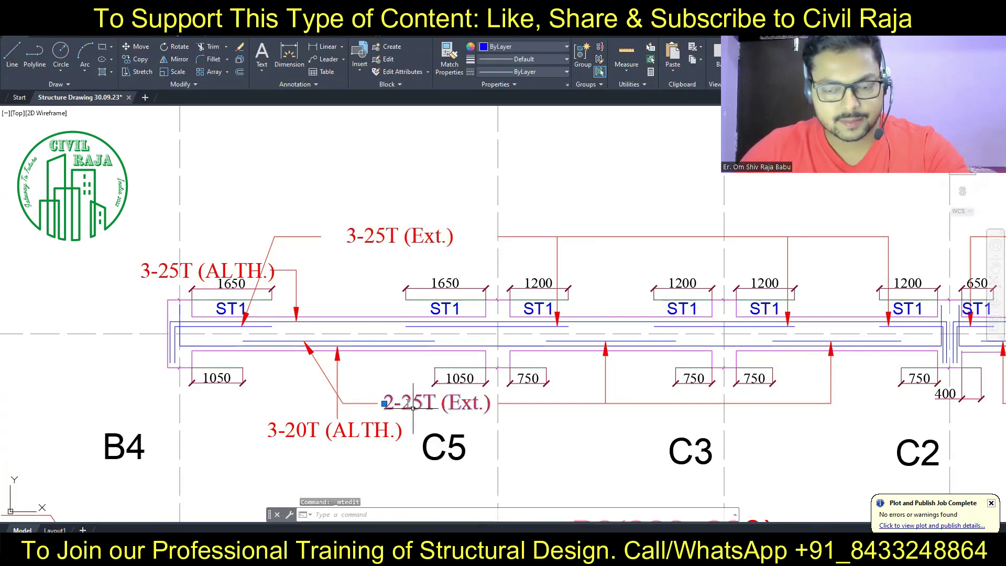
left_click_drag(424, 403, 373, 408)
type("3-16")
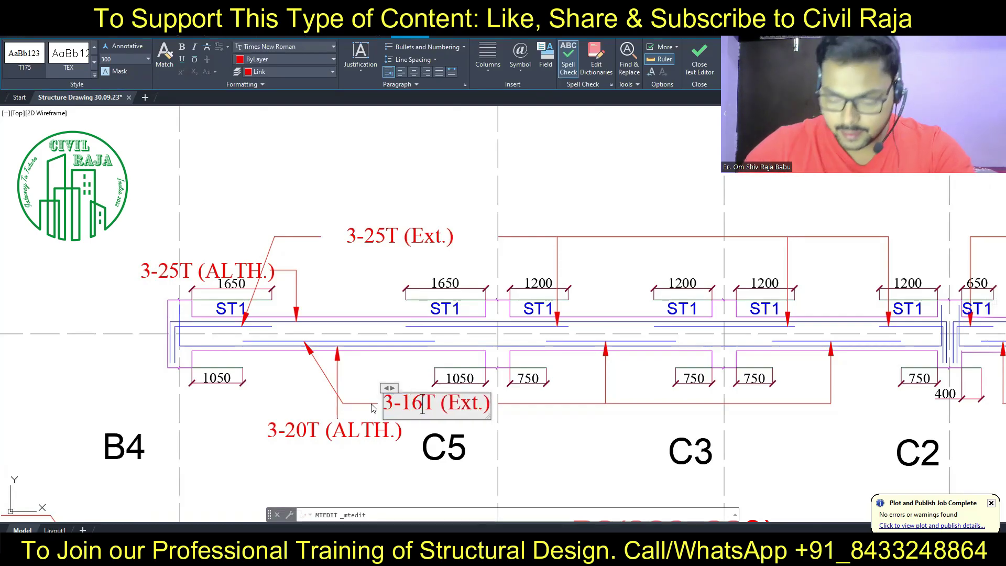
left_click(576, 207)
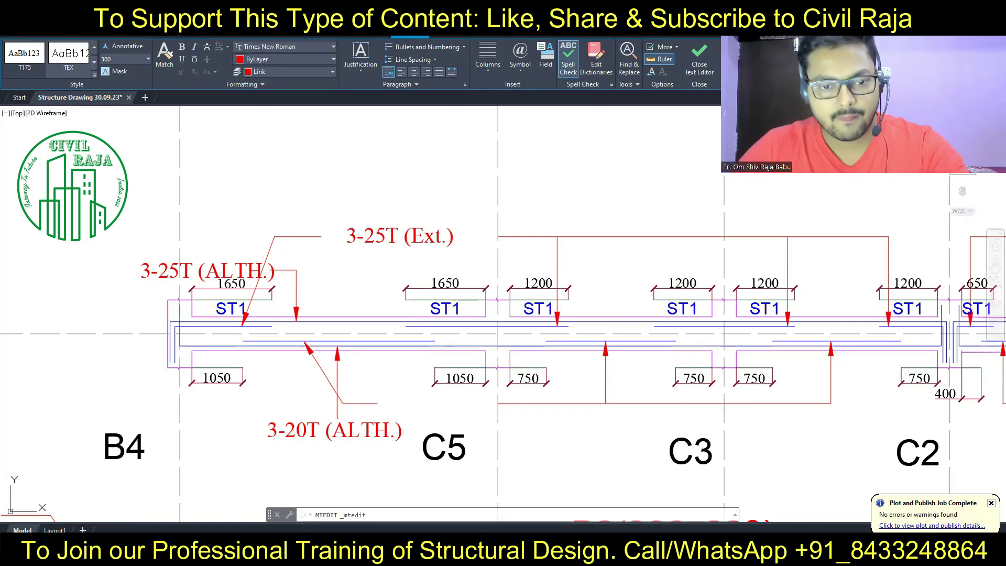
scroll(204, 251, "down", 2)
scroll(204, 250, "down", 2)
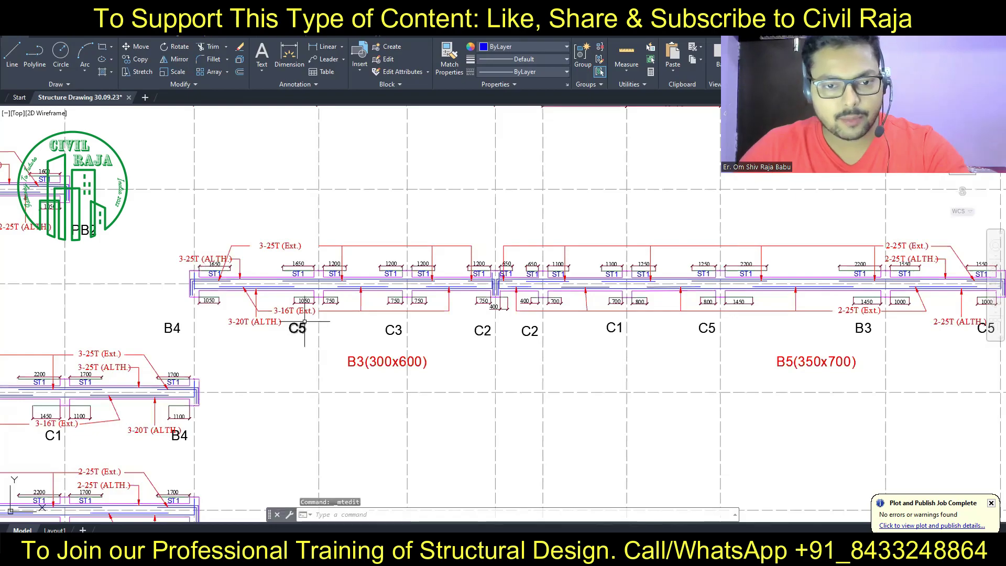
scroll(305, 321, "up", 2)
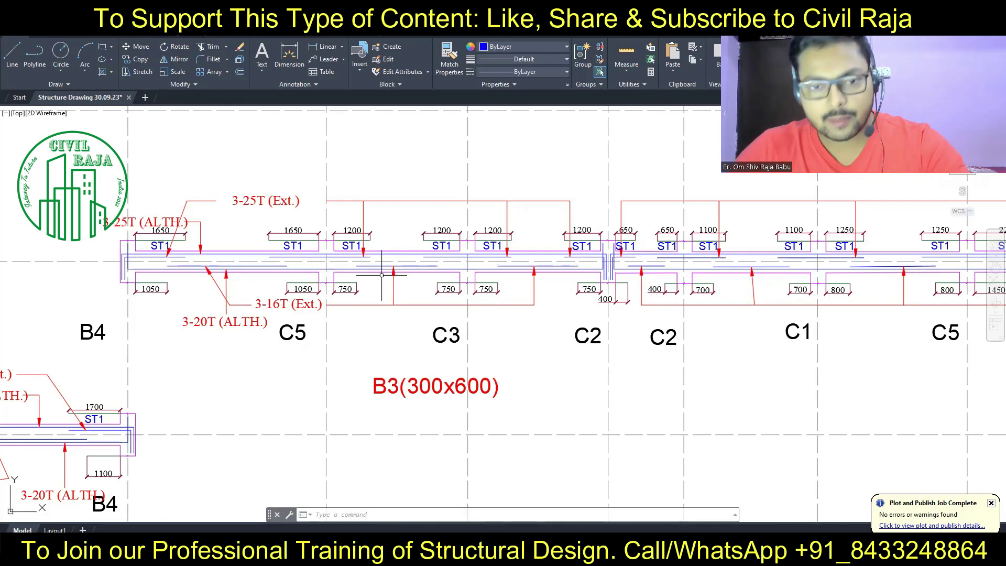
scroll(301, 283, "down", 2)
middle_click_drag(653, 310, 475, 309)
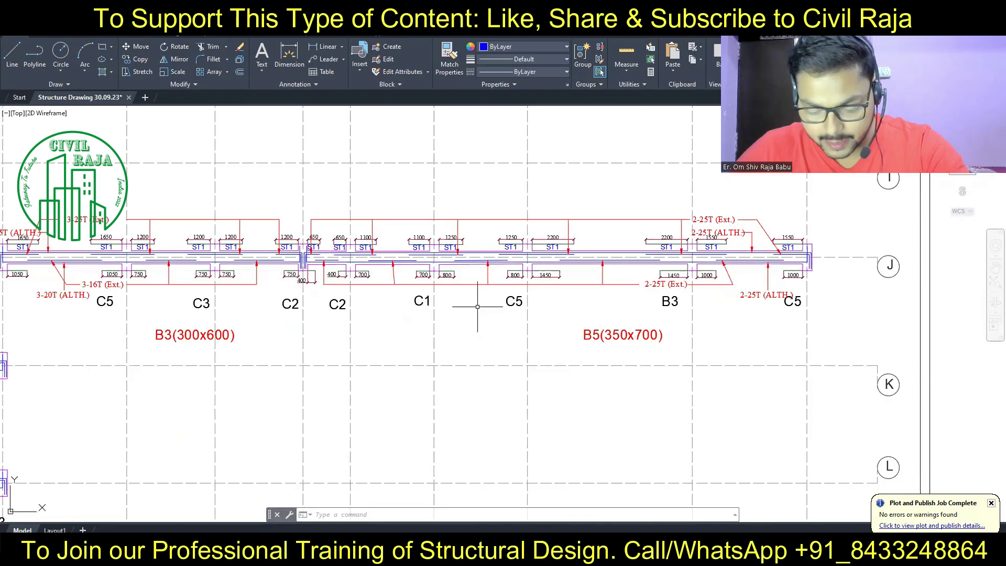
scroll(564, 273, "down", 2)
middle_click_drag(267, 274, 725, 297)
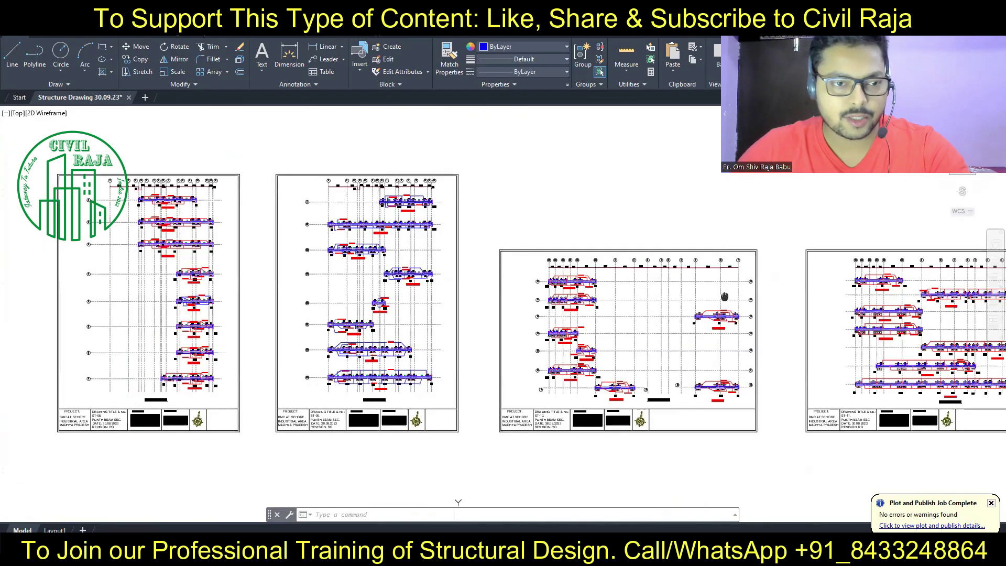
scroll(908, 297, "down", 2)
scroll(261, 242, "up", 8)
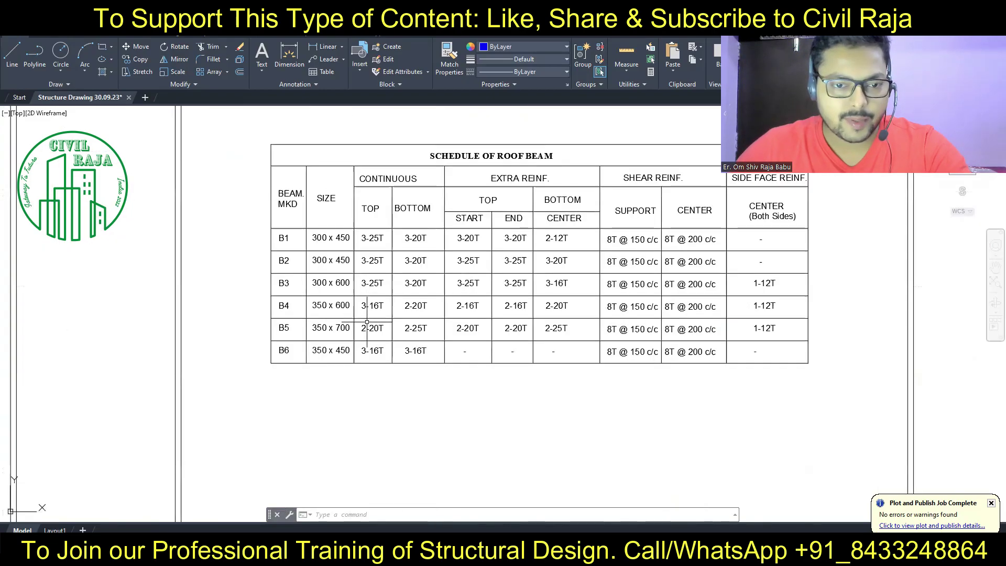
scroll(314, 335, "up", 2)
scroll(269, 341, "down", 2)
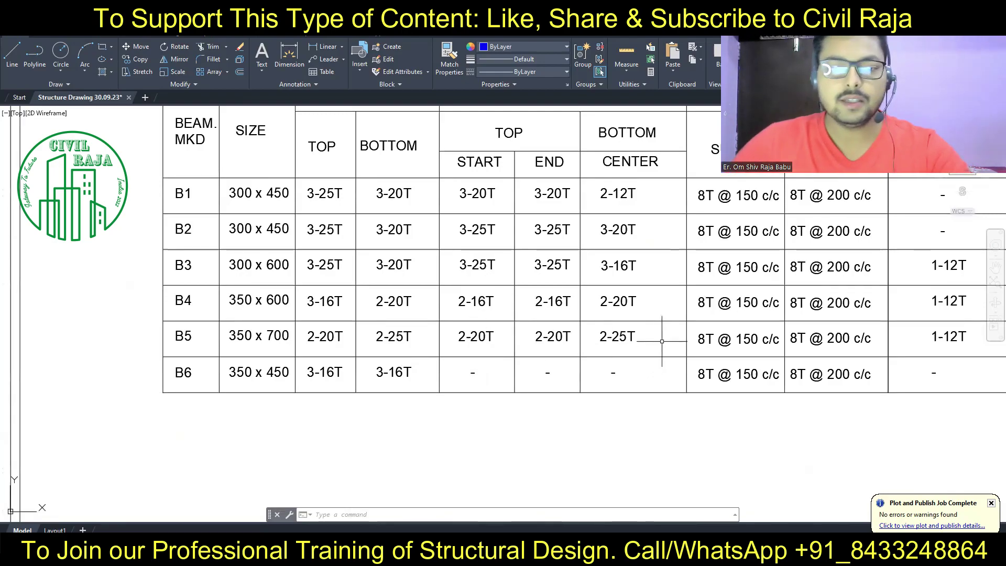
scroll(382, 304, "down", 5)
middle_click_drag(493, 332, 229, 281)
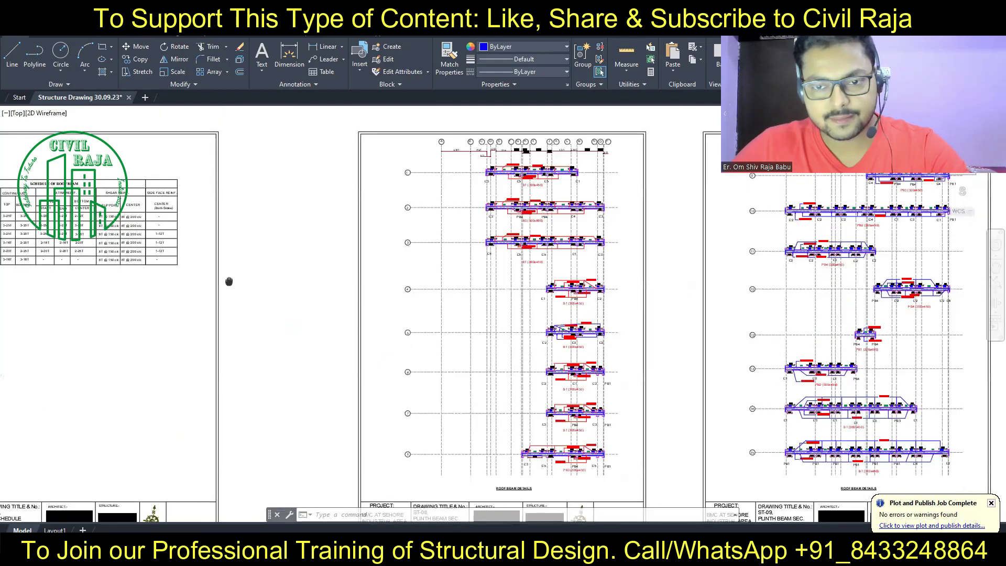
scroll(229, 282, "down", 4)
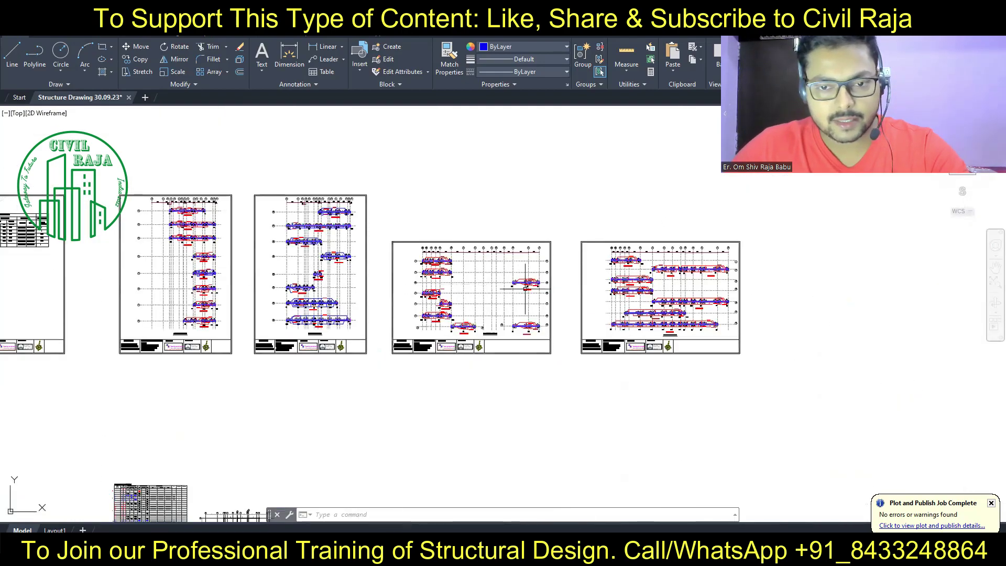
scroll(720, 299, "up", 2)
scroll(721, 299, "up", 3)
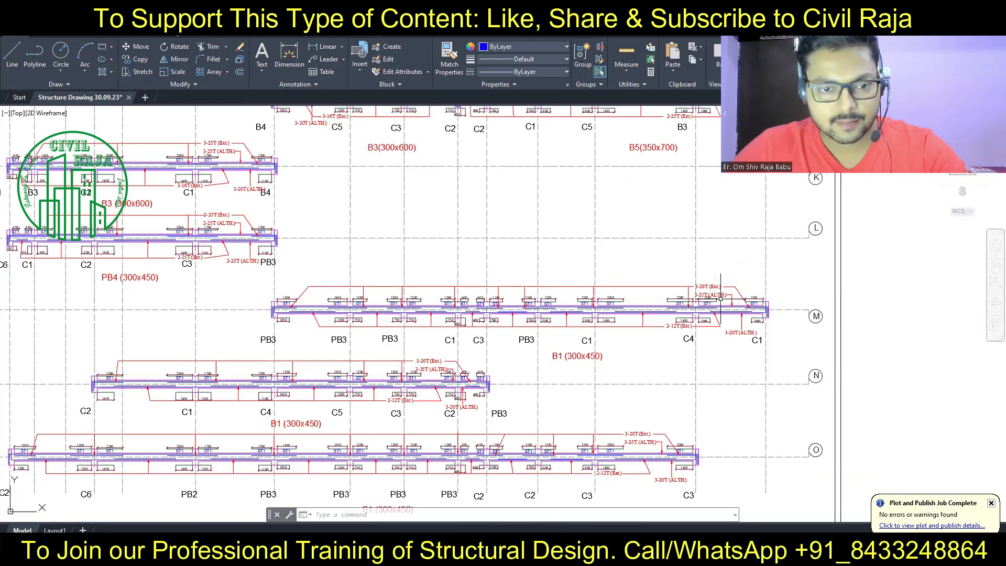
scroll(721, 299, "down", 5)
mouse_move(721, 299)
middle_mouse_down()
mouse_move(627, 323)
mouse_move(640, 339)
middle_mouse_up()
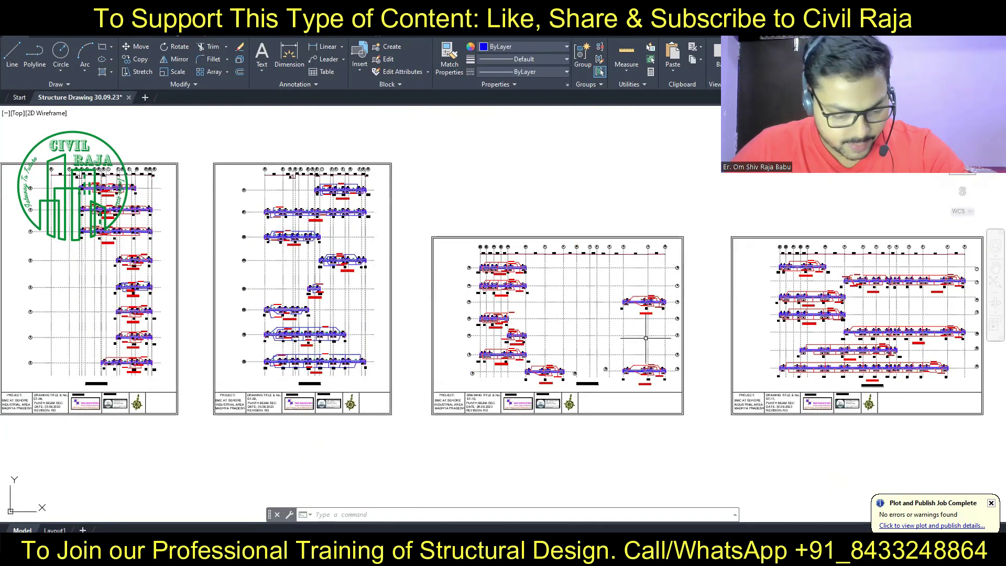
scroll(718, 348, "up", 2)
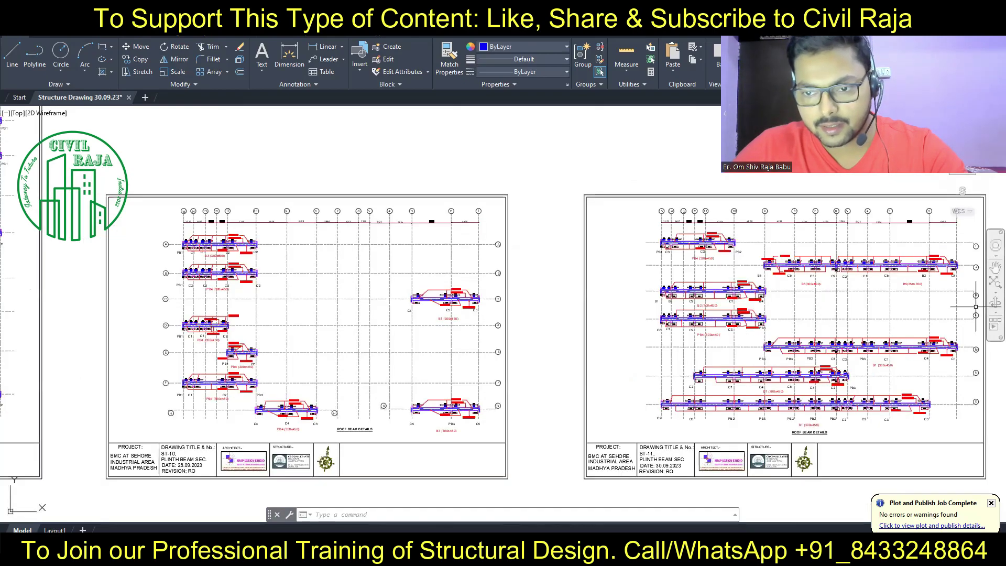
scroll(849, 324, "up", 3)
scroll(850, 325, "down", 2)
middle_click_drag(850, 324, 665, 338)
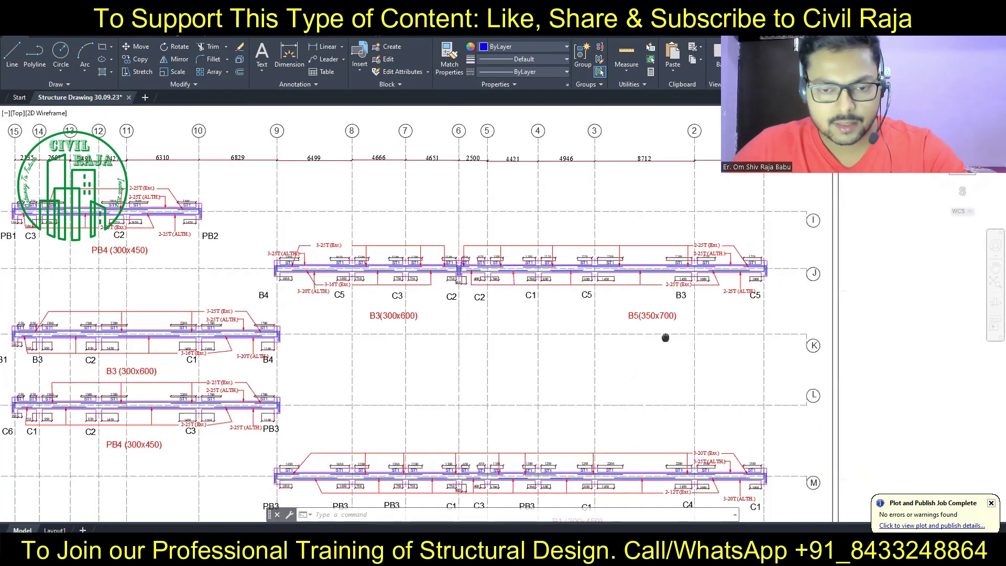
scroll(665, 338, "up", 2)
scroll(418, 303, "up", 2)
mouse_move(418, 303)
middle_mouse_down()
mouse_move(315, 368)
mouse_move(370, 395)
mouse_move(424, 395)
middle_mouse_up()
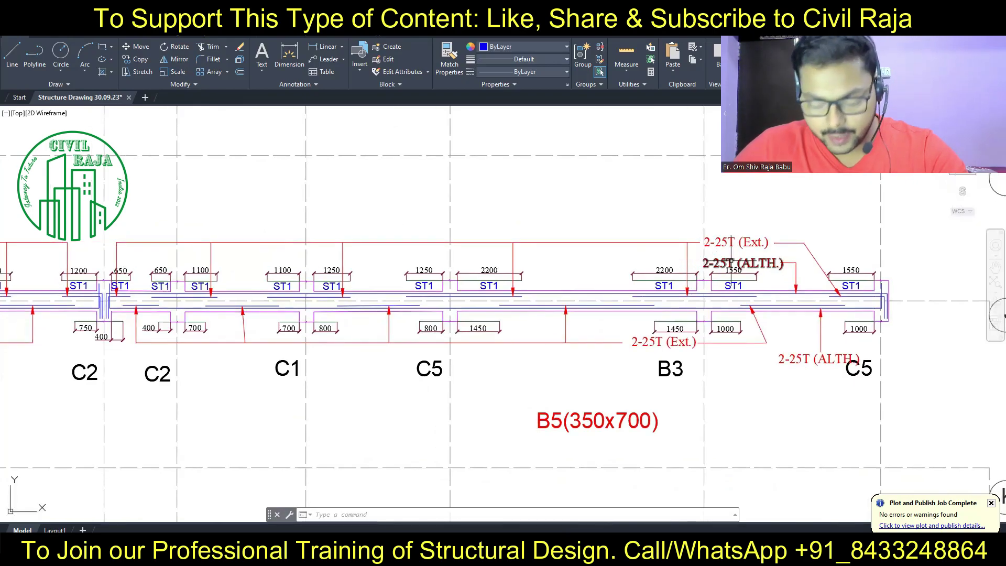
mouse_move(739, 263)
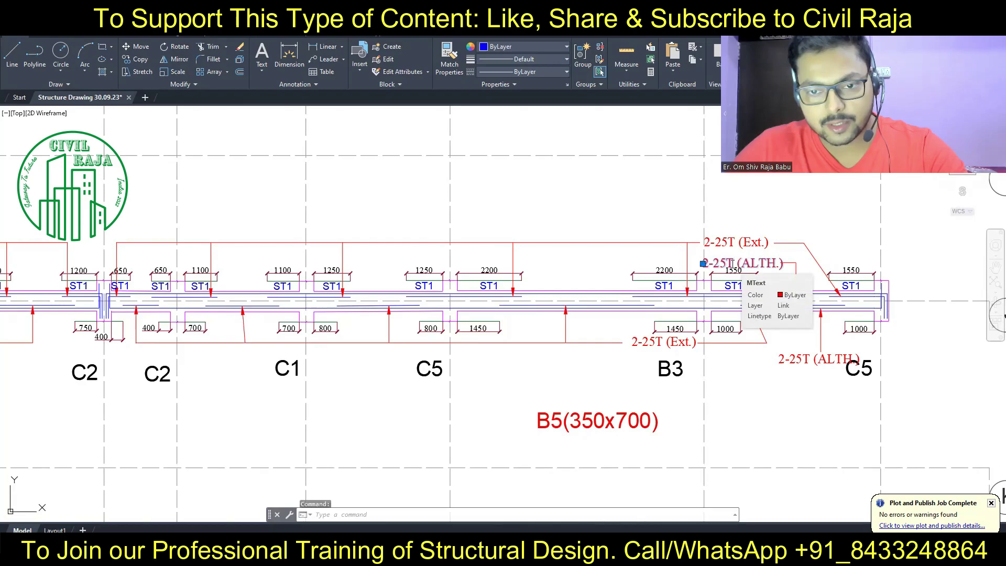
Step: Edit beam B5's ALTH. and Ext. top bar labels from 2-25T to 2-20T
double_click(732, 264)
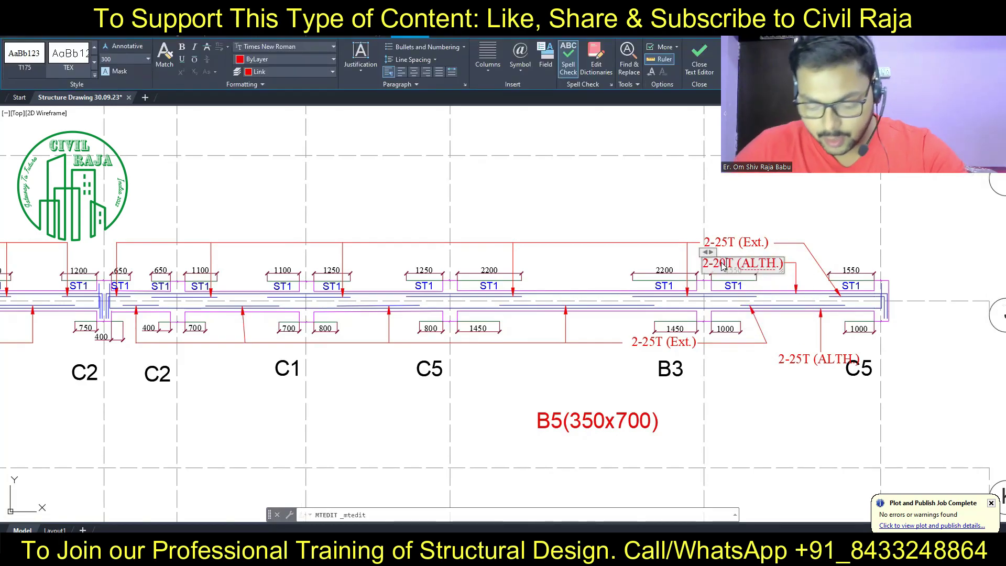
type("0")
left_click(705, 243)
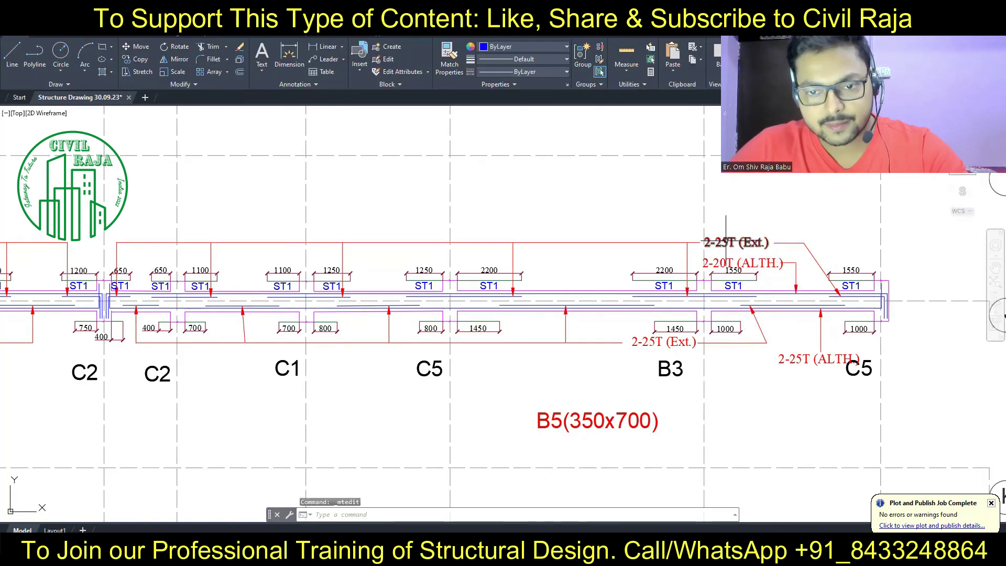
double_click(725, 242)
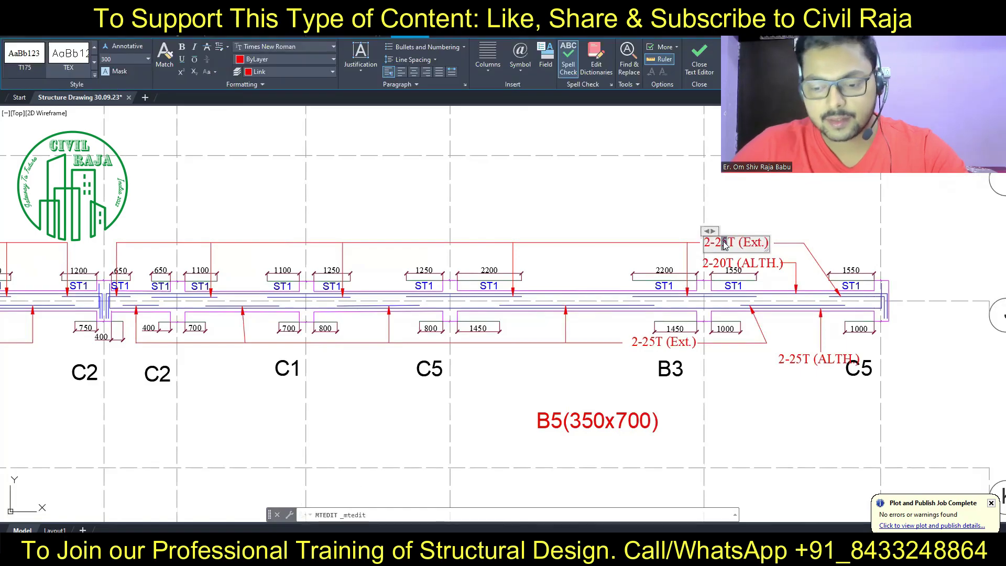
key("BackSpace")
type("0")
left_click(664, 230)
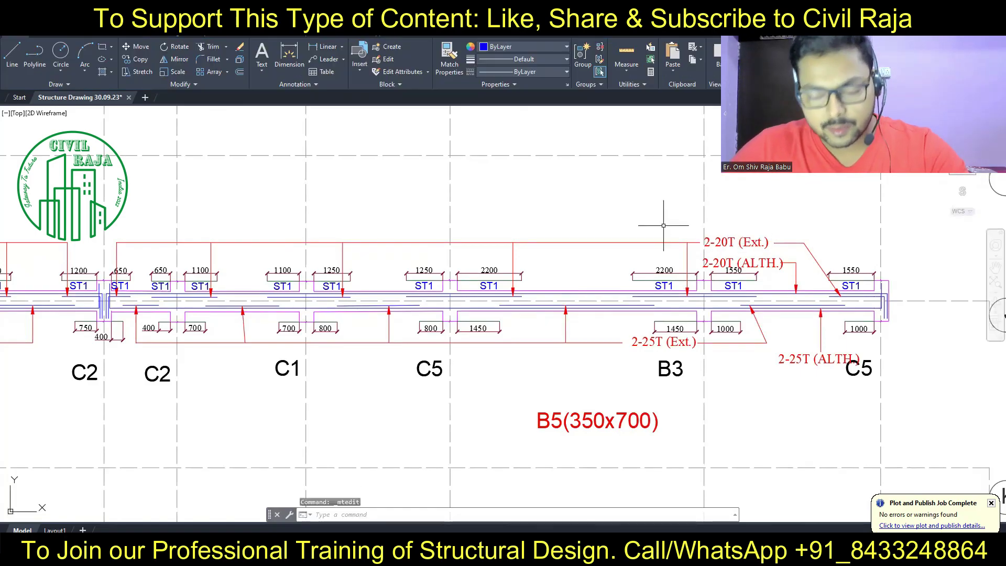
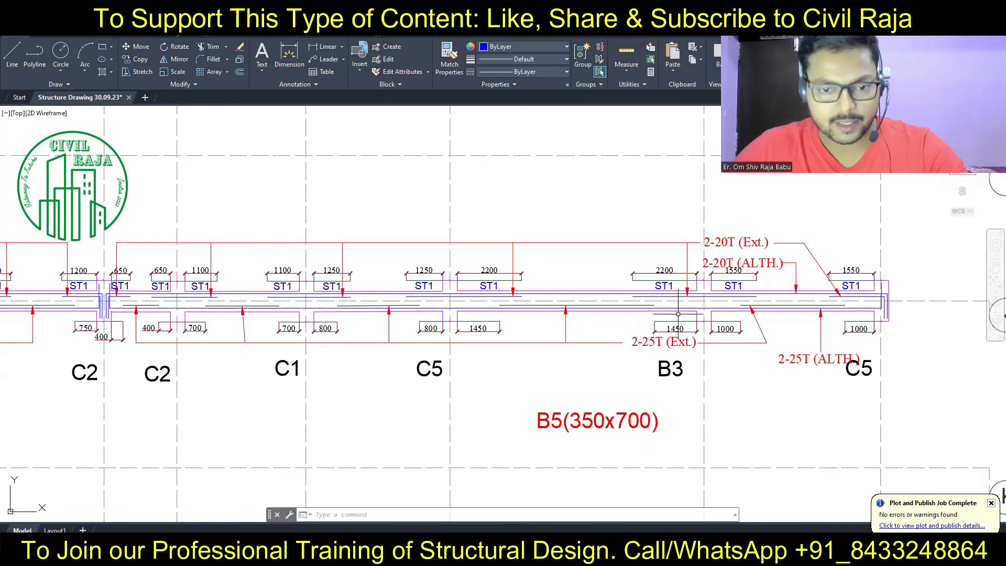
Step: Pan and zoom across the roof beam details sheet to show the M, N and O row beams
scroll(545, 230, "down", 1)
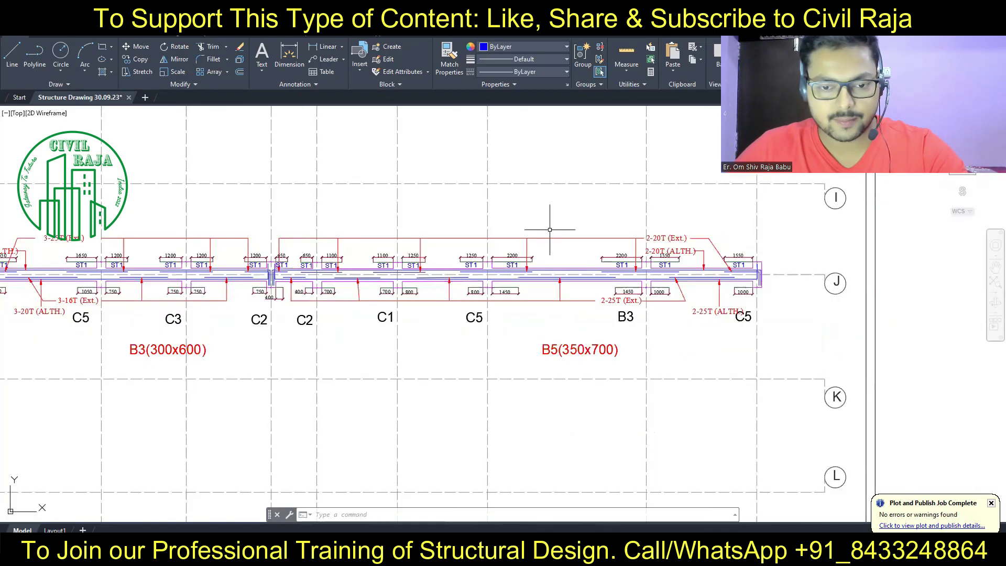
scroll(550, 230, "down", 1)
scroll(550, 230, "up", 1)
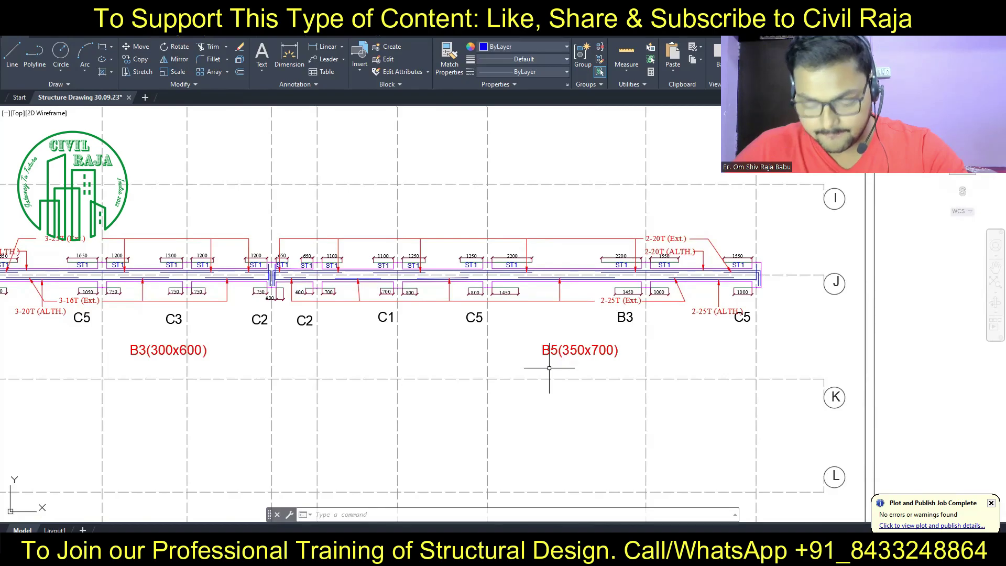
middle_click_drag(309, 292, 480, 292)
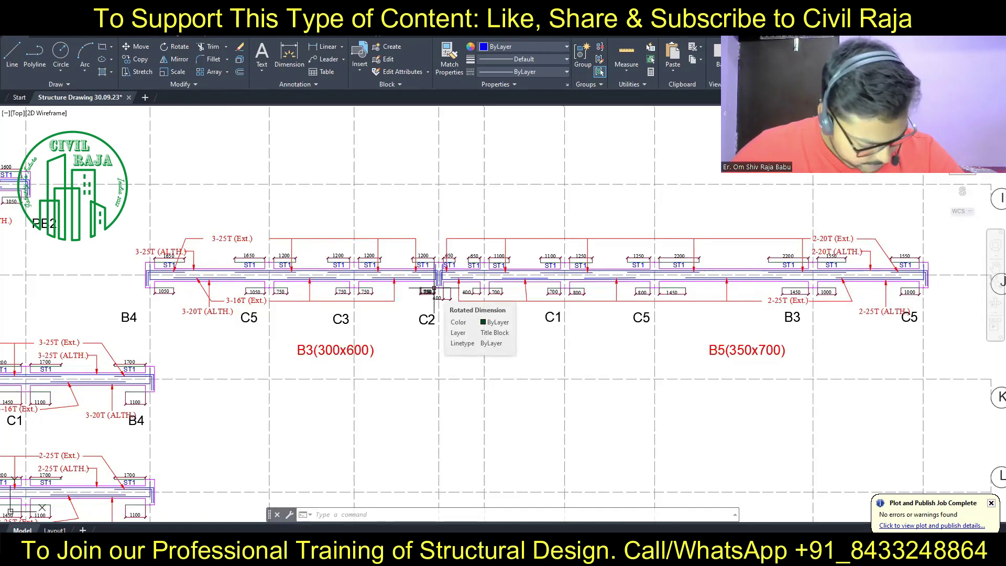
key("ctrl+z")
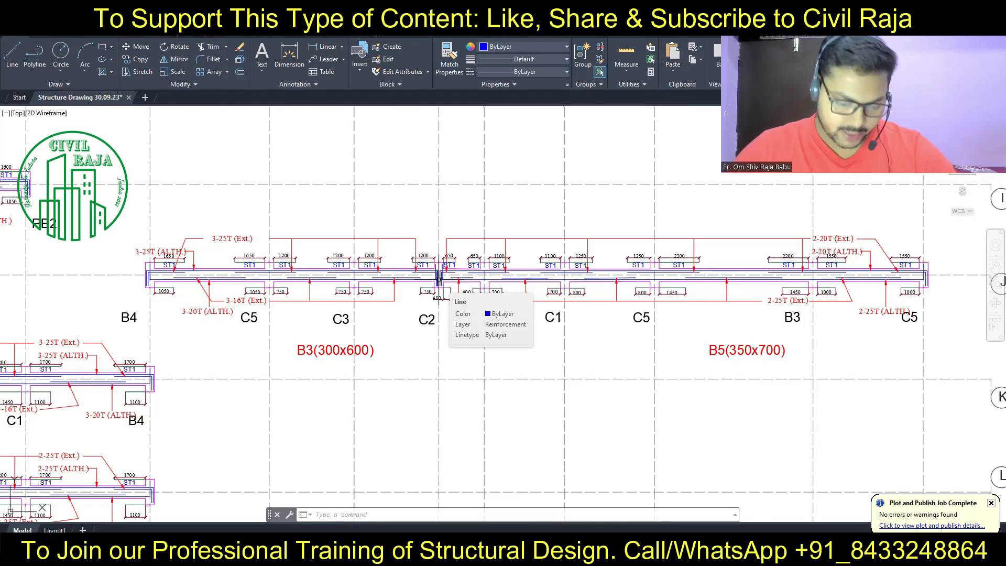
scroll(546, 287, "down", 2)
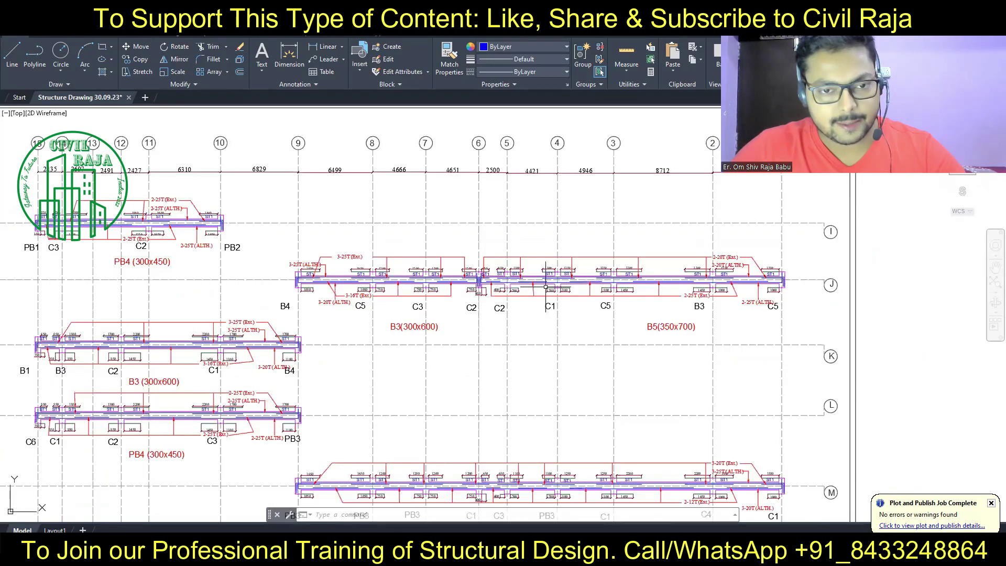
scroll(546, 287, "down", 4)
middle_click_drag(291, 258, 370, 258)
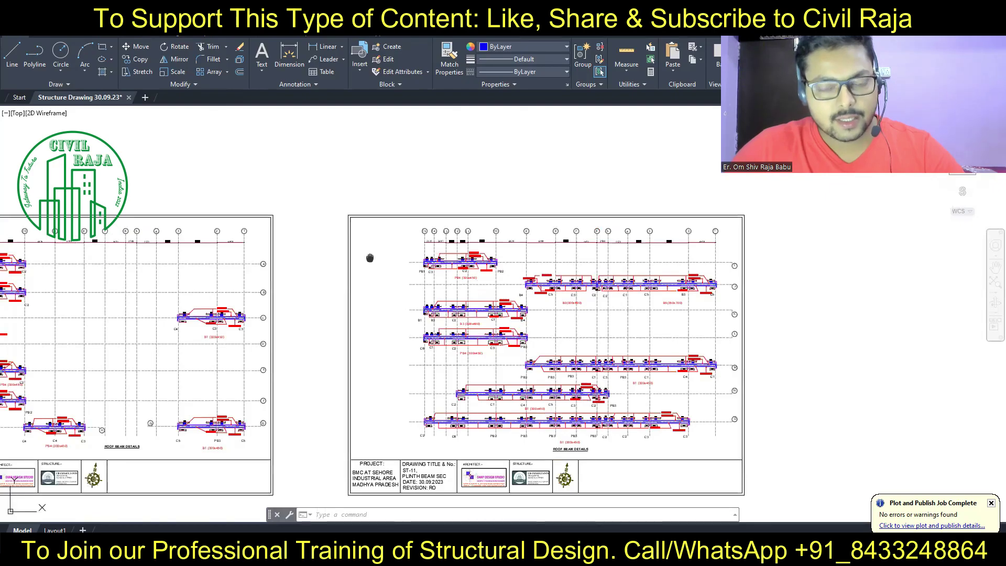
scroll(572, 296, "up", 3)
scroll(579, 298, "up", 3)
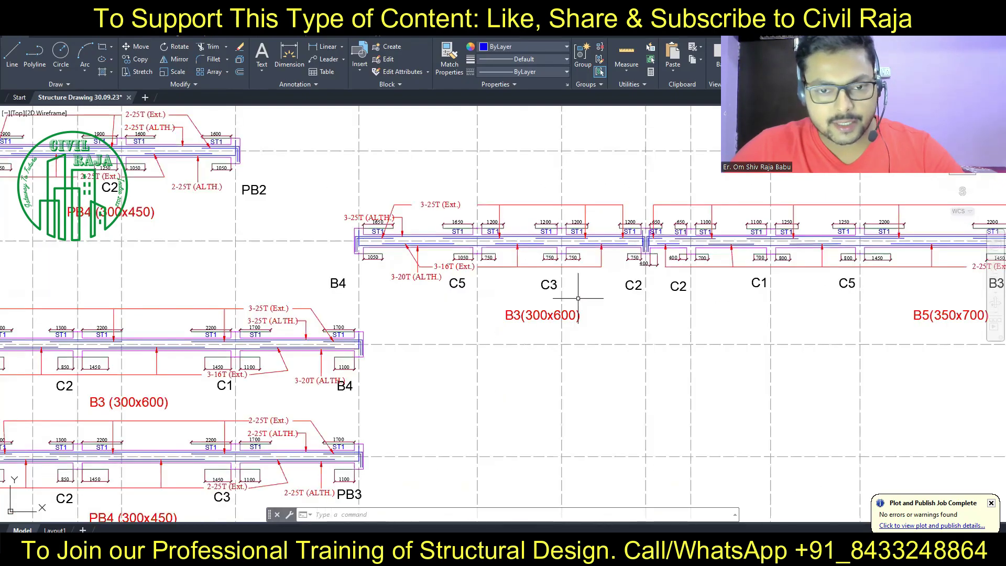
middle_click_drag(578, 299, 321, 304)
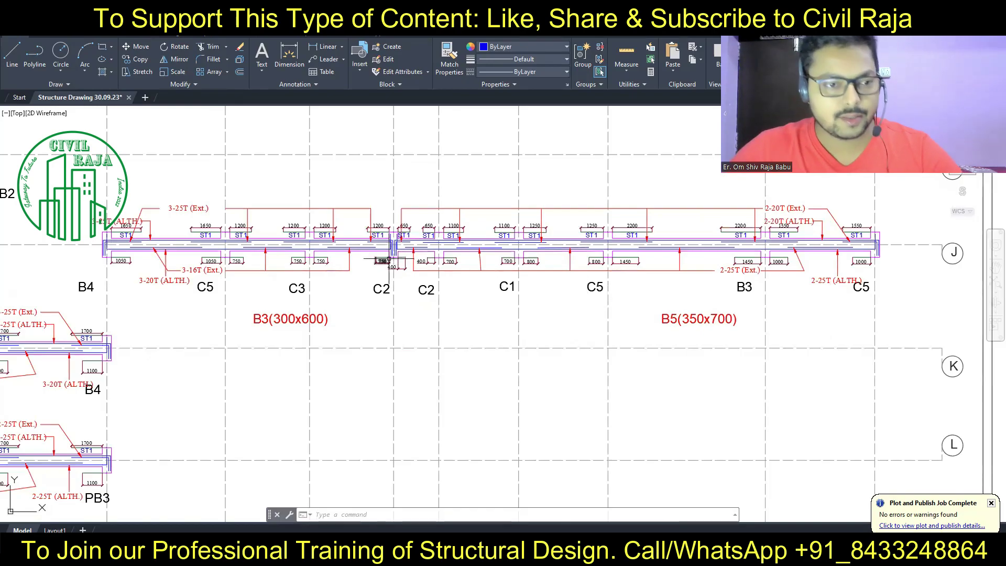
scroll(412, 228, "down", 2)
scroll(412, 231, "down", 3)
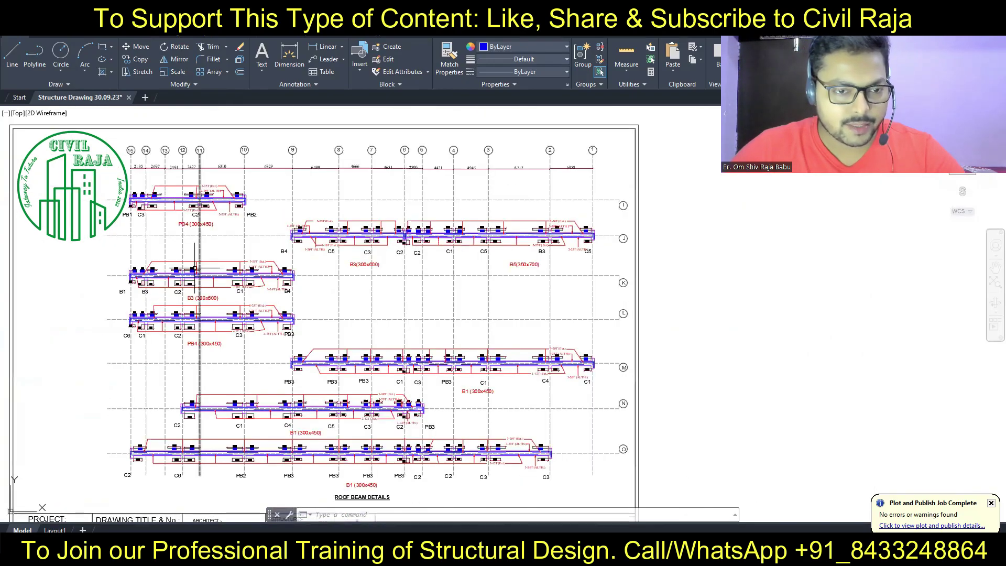
scroll(95, 314, "up", 4)
scroll(246, 283, "down", 4)
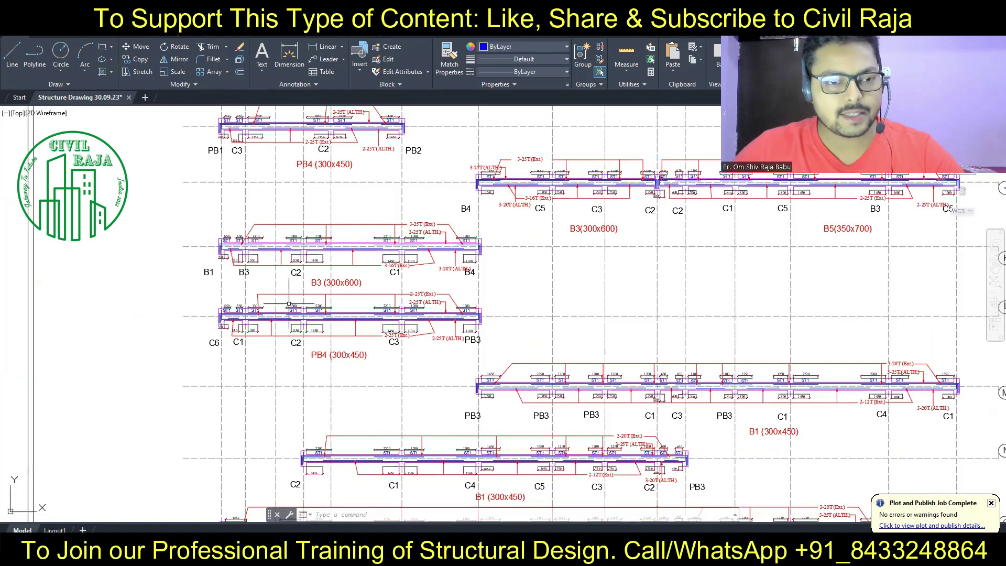
mouse_move(246, 230)
middle_mouse_down()
mouse_move(248, 297)
mouse_move(538, 312)
middle_mouse_up()
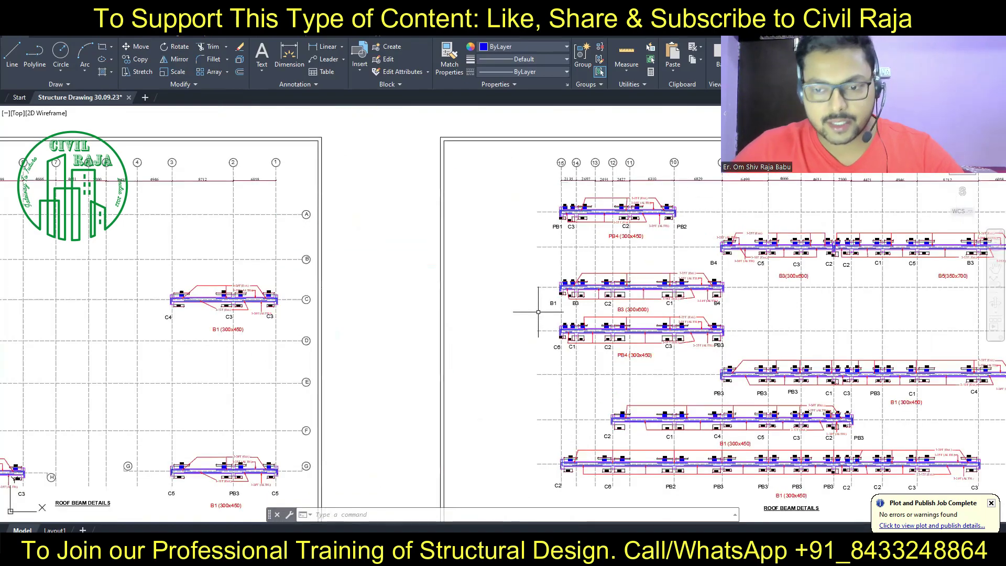
middle_click_drag(741, 397, 600, 311)
scroll(676, 277, "up", 2)
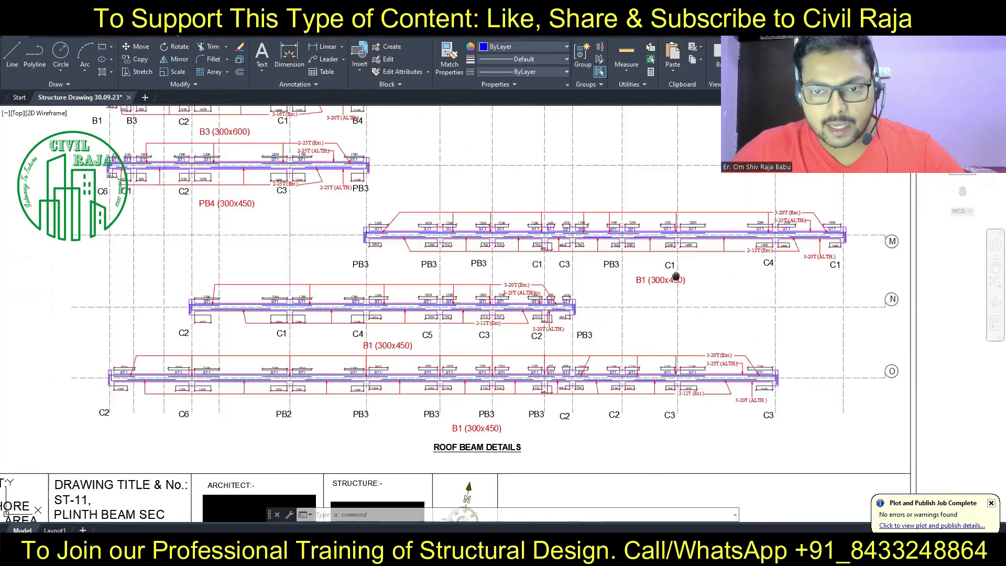
middle_click_drag(676, 277, 620, 308)
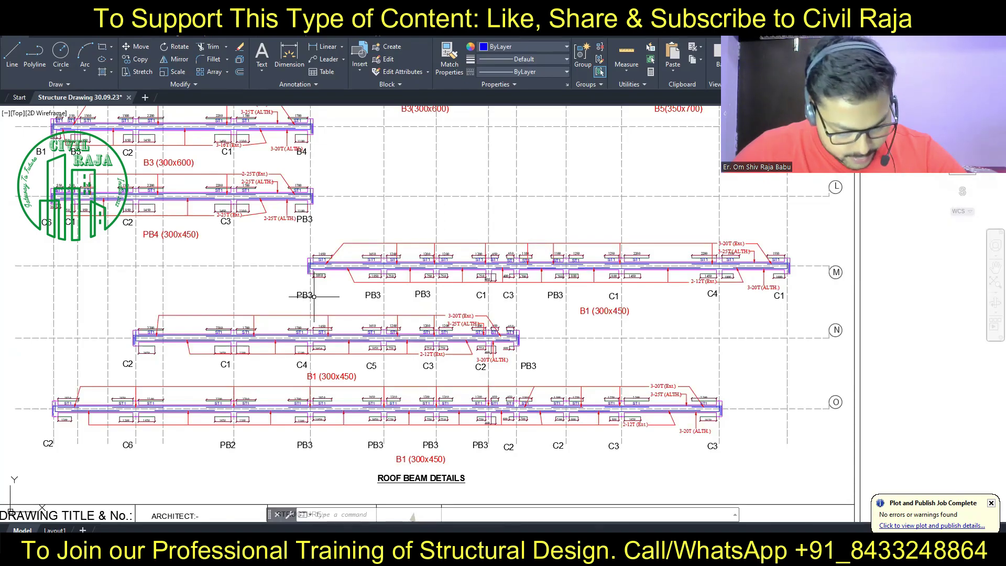
scroll(314, 297, "down", 2)
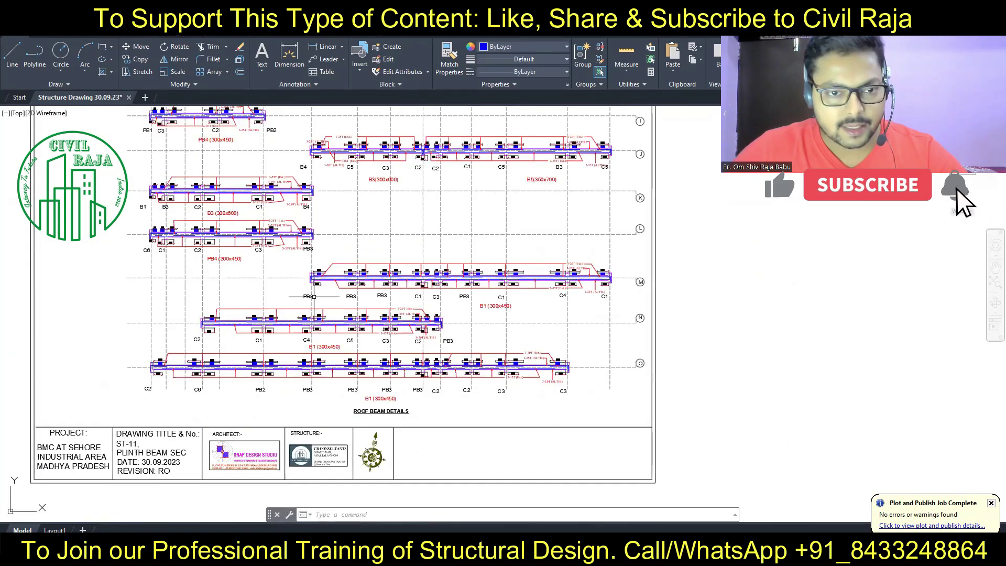
mouse_move(317, 242)
middle_mouse_down()
mouse_move(312, 329)
mouse_move(309, 305)
middle_mouse_up()
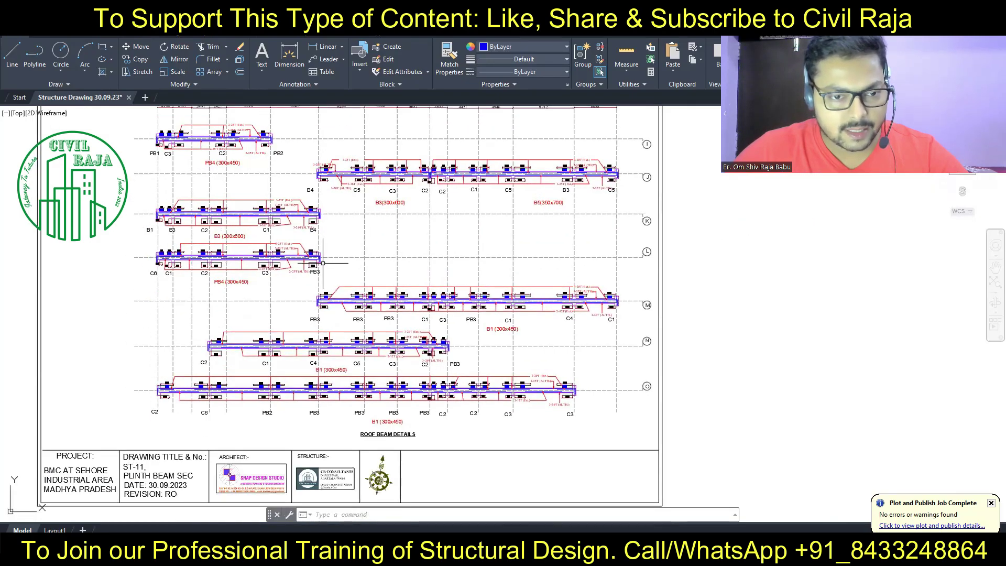
scroll(309, 305, "up", 4)
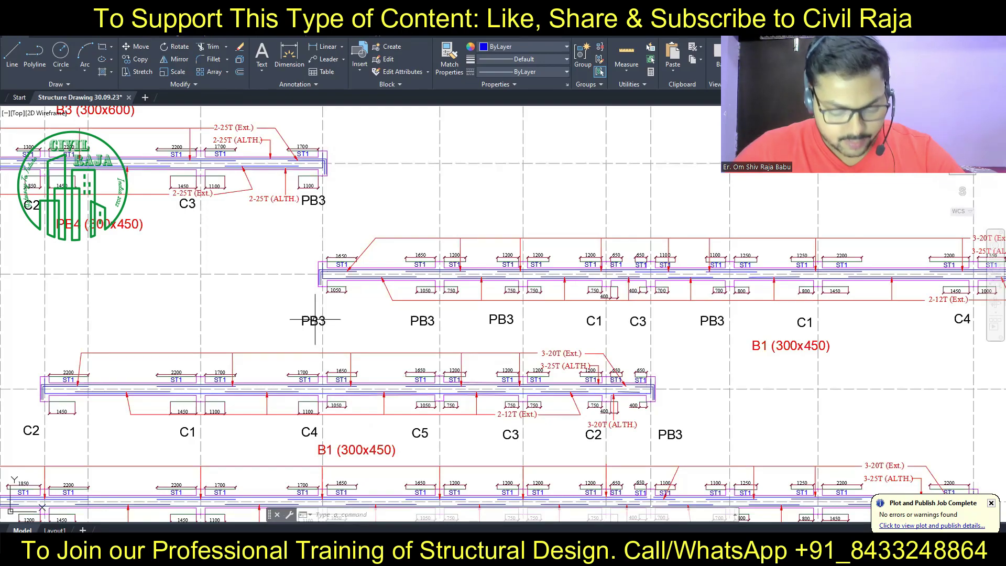
Step: Relabel the first two PB3 supports under the grid M beam as B4
left_click(312, 322)
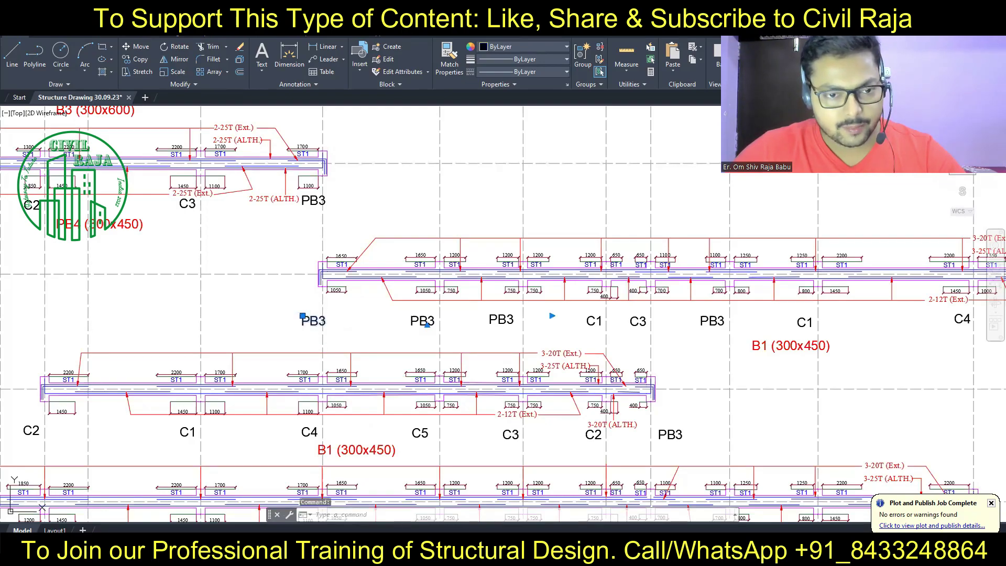
double_click(314, 322)
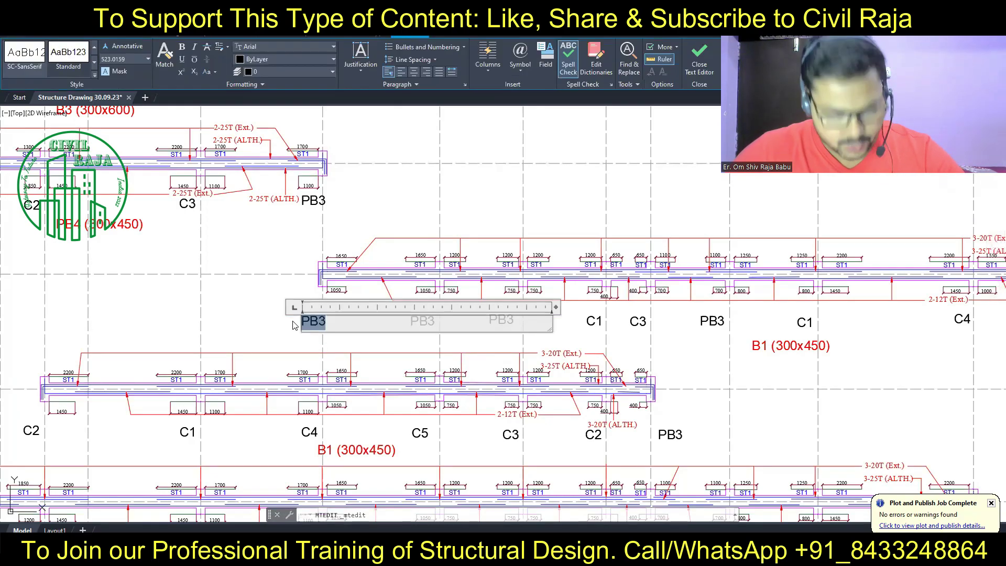
type("B4")
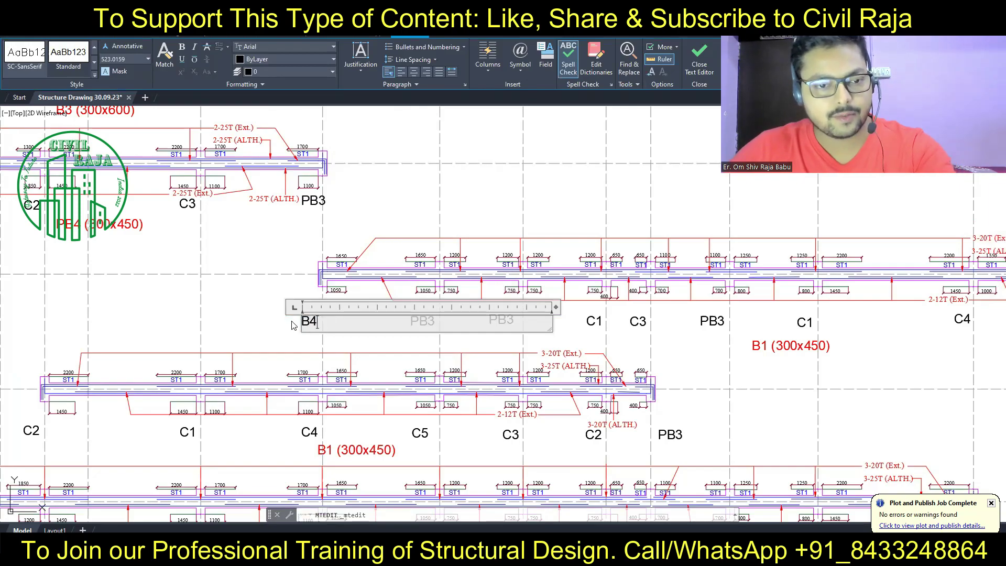
key("ctrl+Return")
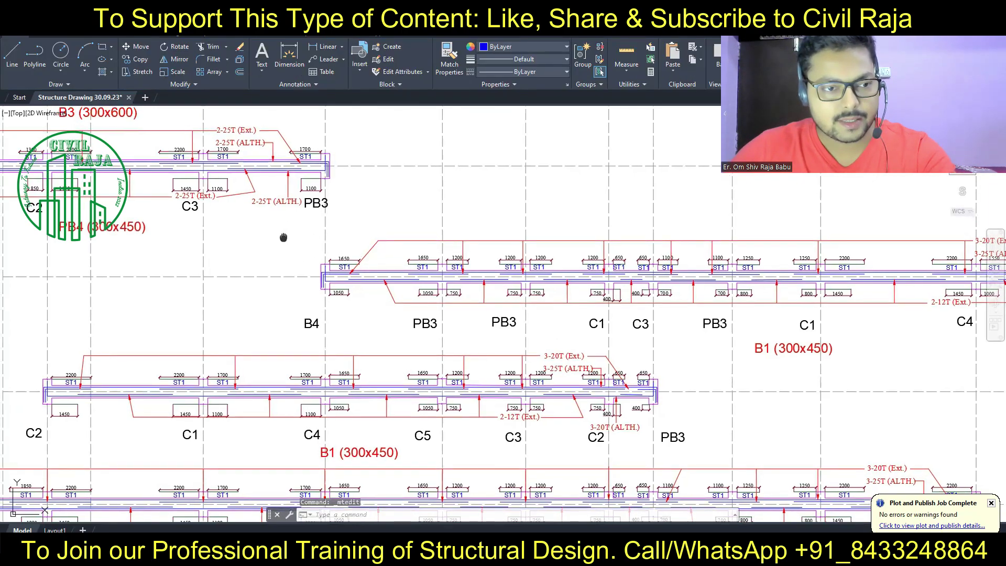
middle_click_drag(280, 234, 347, 292)
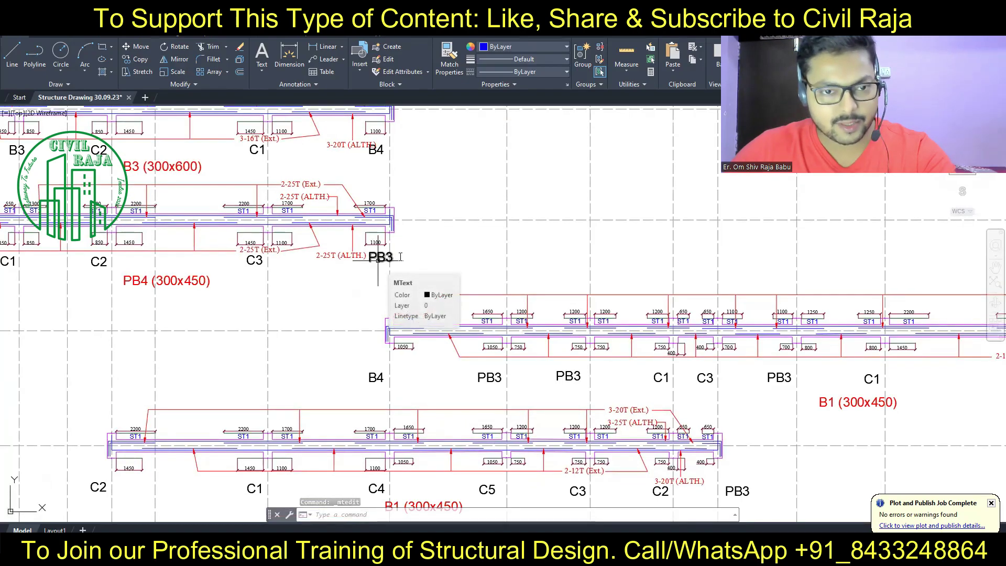
double_click(378, 259)
type("B4")
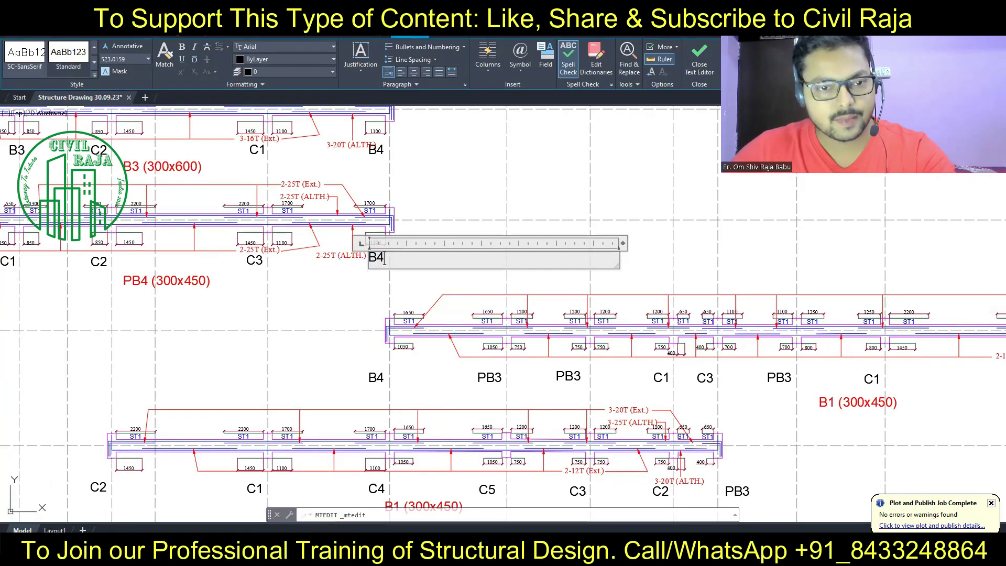
left_click(410, 282)
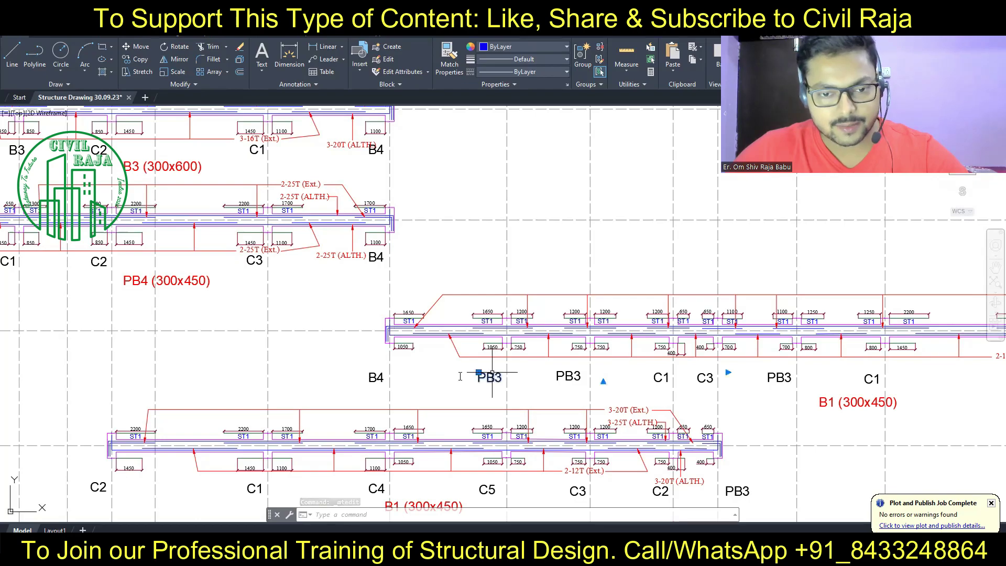
Step: Change the next two PB3 labels on the grid M beam to B2 and B1
type("B2")
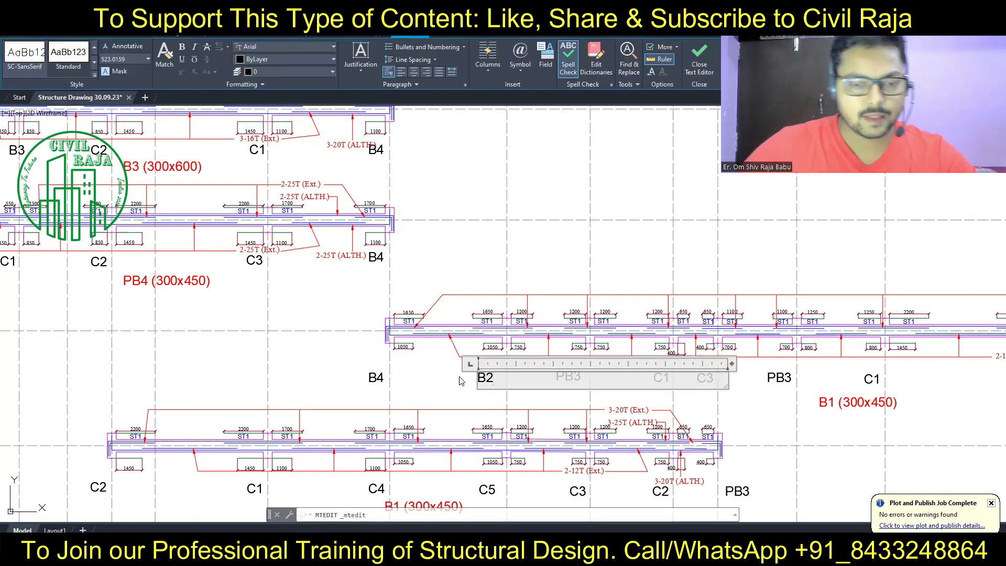
left_click(460, 381)
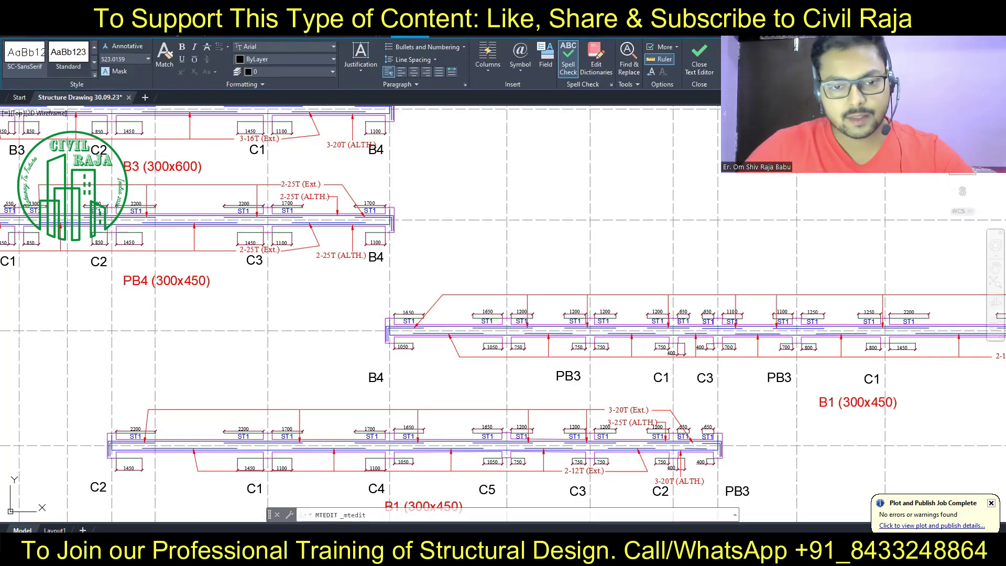
left_click(548, 377)
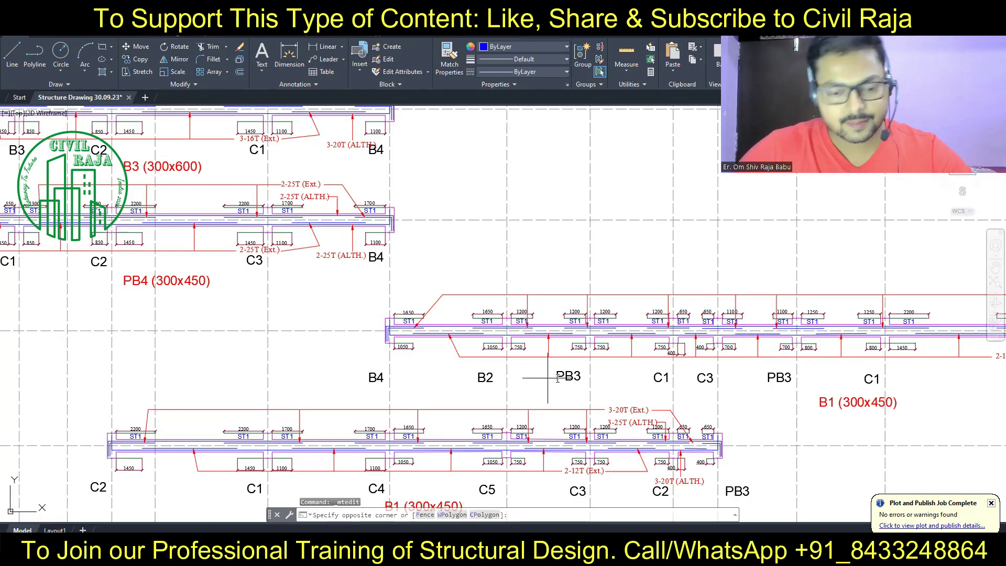
left_click(582, 382)
type("B1")
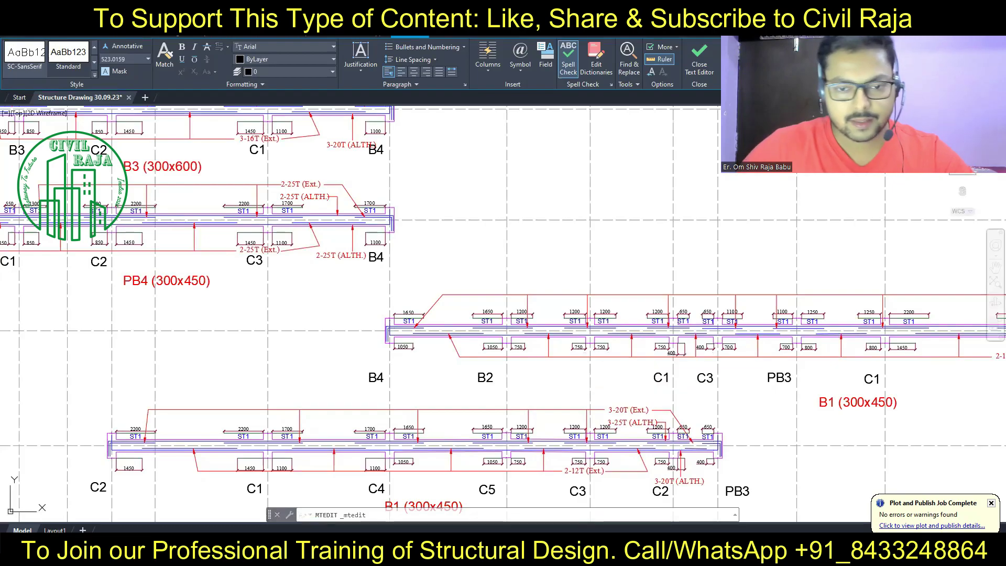
left_click(670, 379)
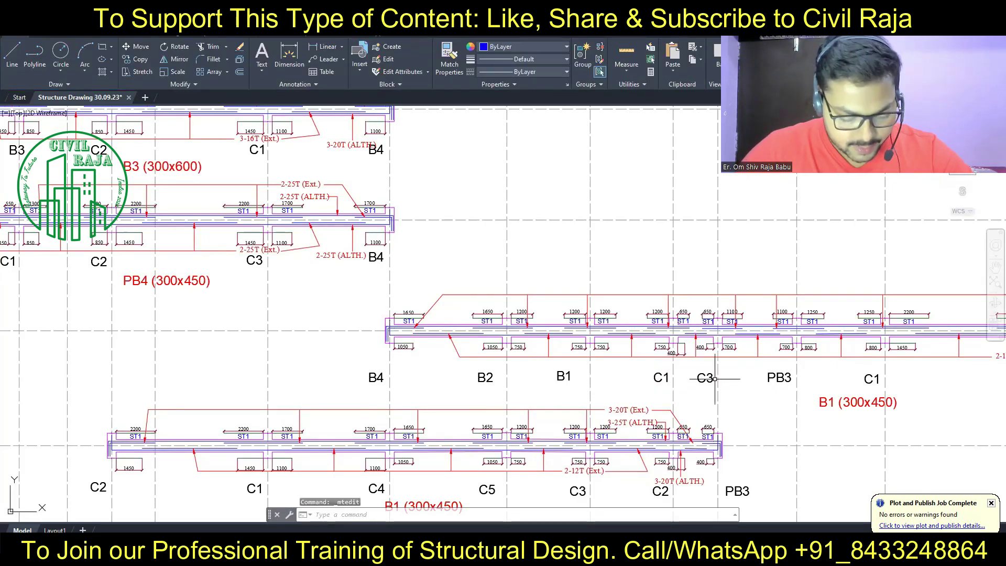
Step: Change the last PB3 support label after C3 on the grid M beam to B1
left_click(775, 380)
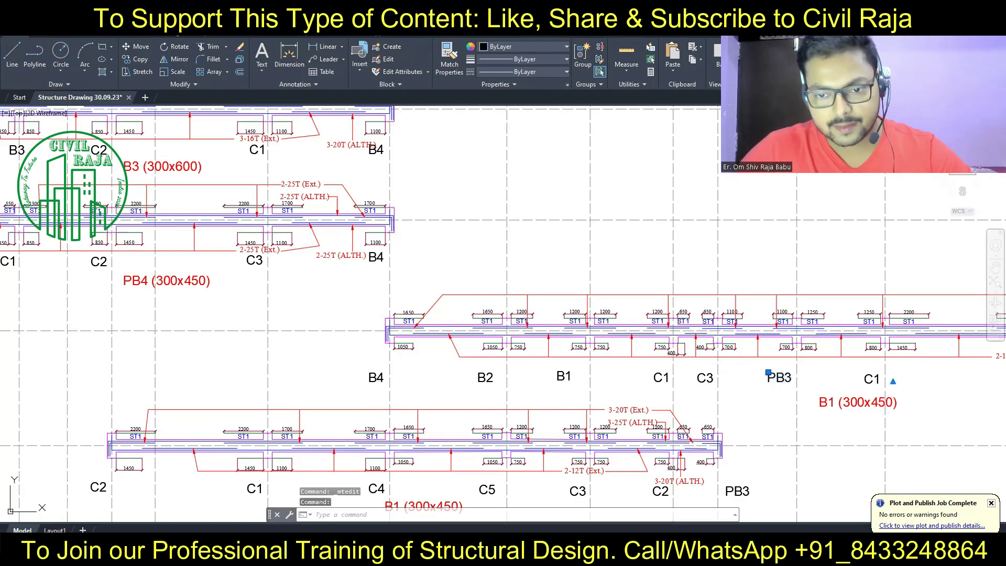
double_click(776, 378)
type("B1")
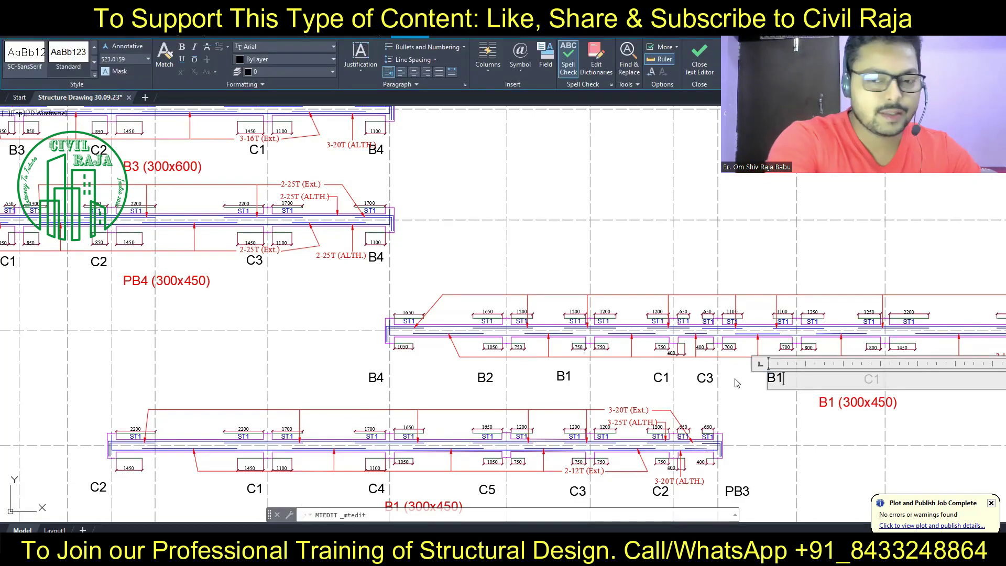
left_click(737, 383)
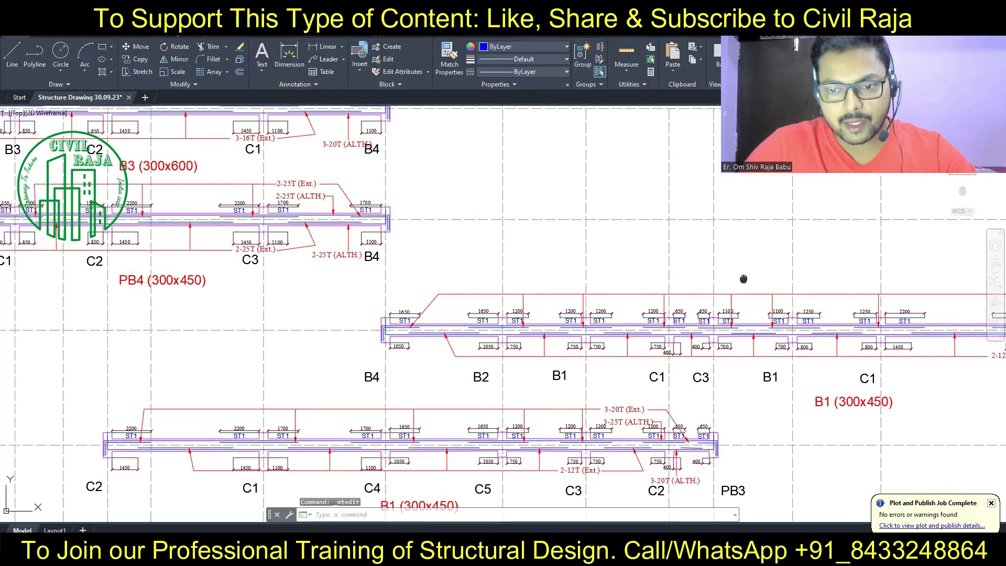
middle_click_drag(744, 279, 312, 275)
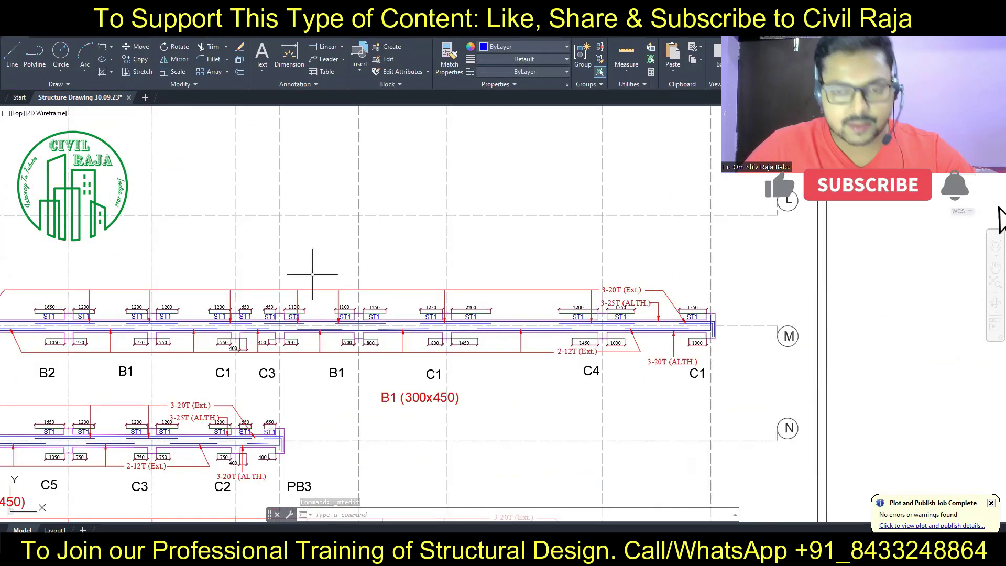
Step: Bring the bottom grid O beam into view and relabel its PB2 support as B4
scroll(470, 272, "down", 5)
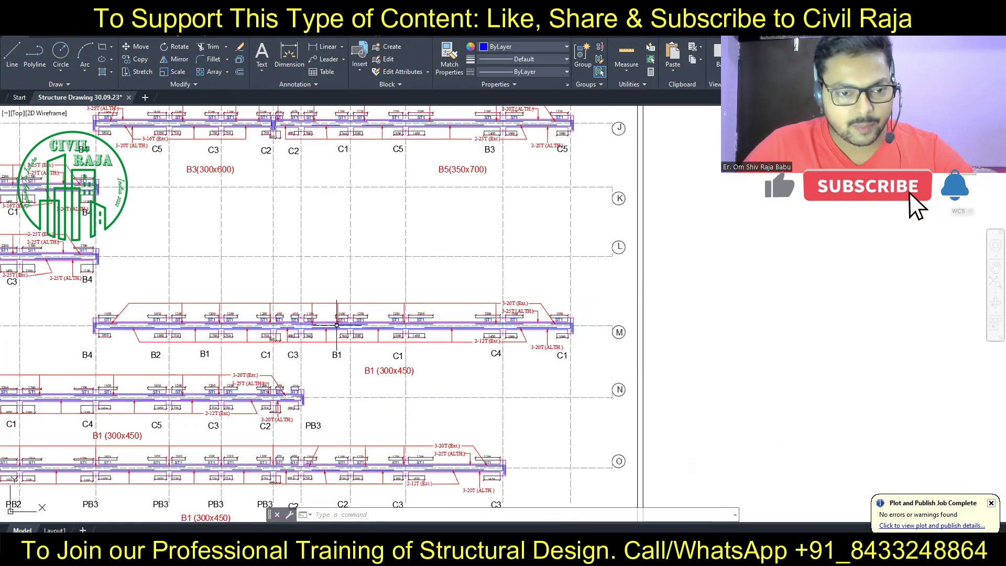
middle_click_drag(472, 294, 599, 341)
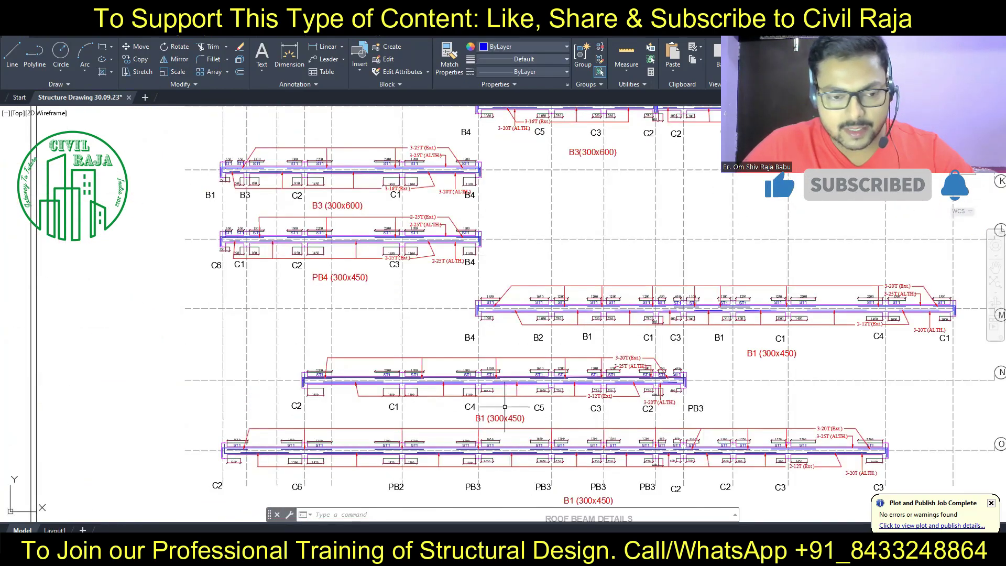
middle_click_drag(236, 487, 187, 402)
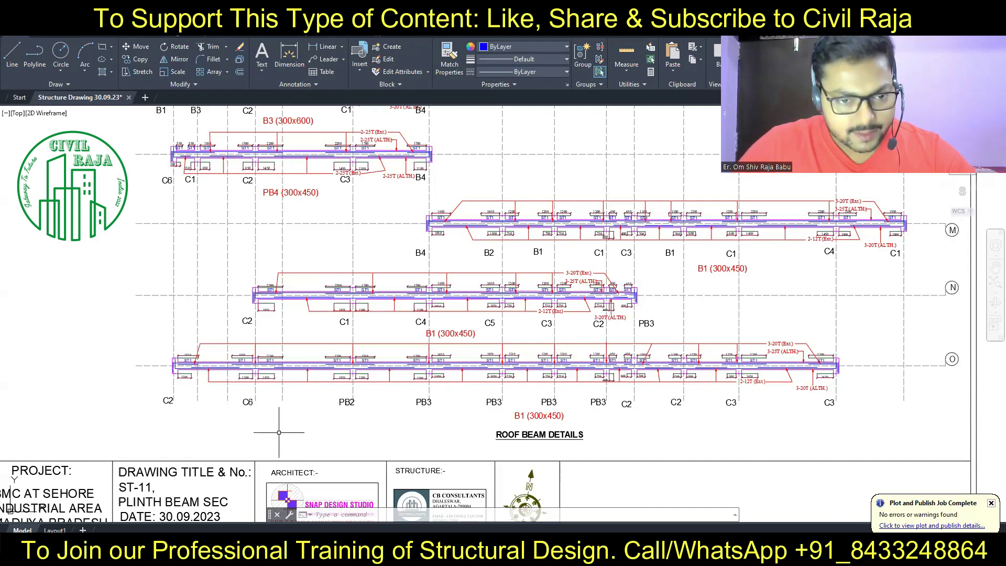
left_click(341, 401)
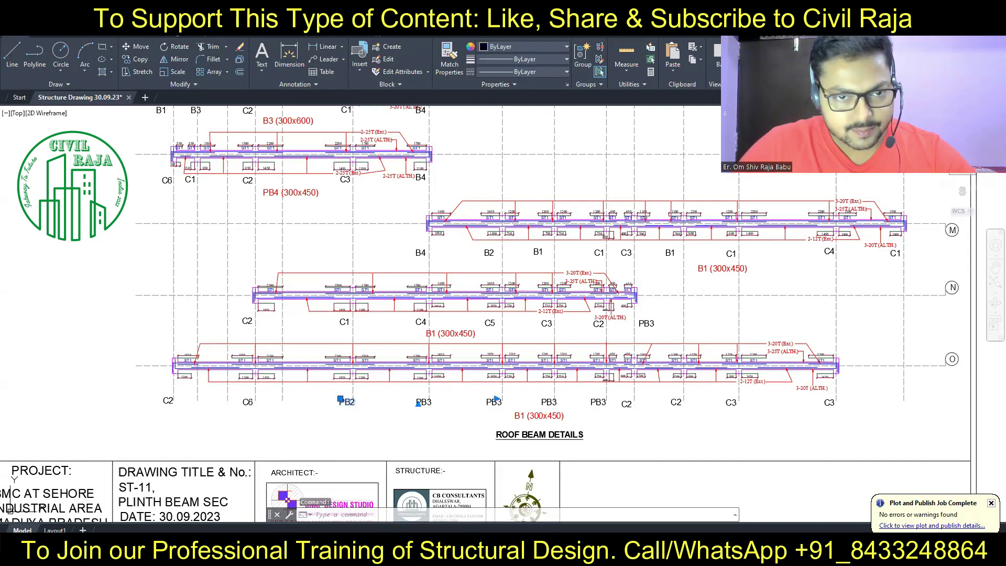
double_click(356, 403)
type("B")
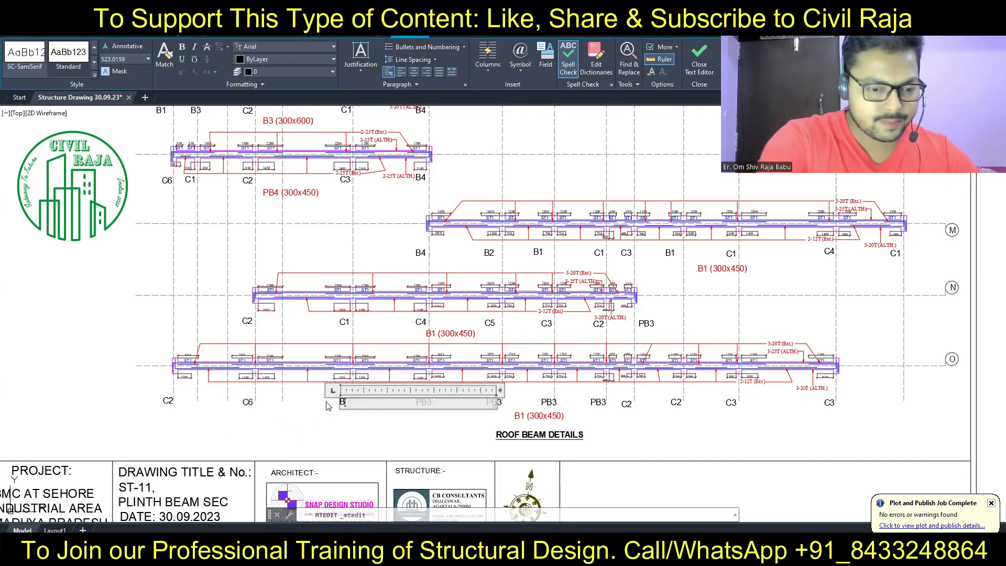
type("4")
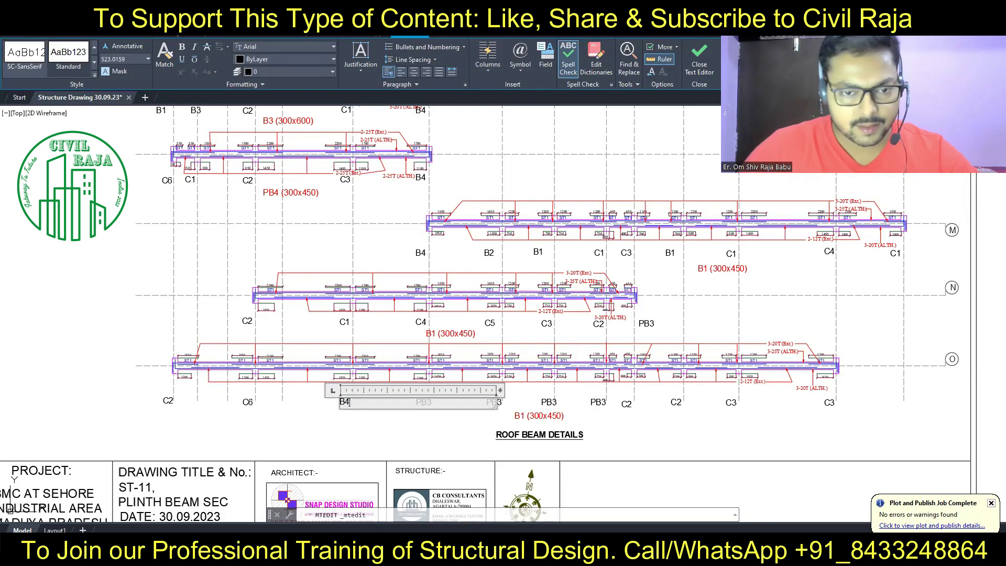
left_click(318, 414)
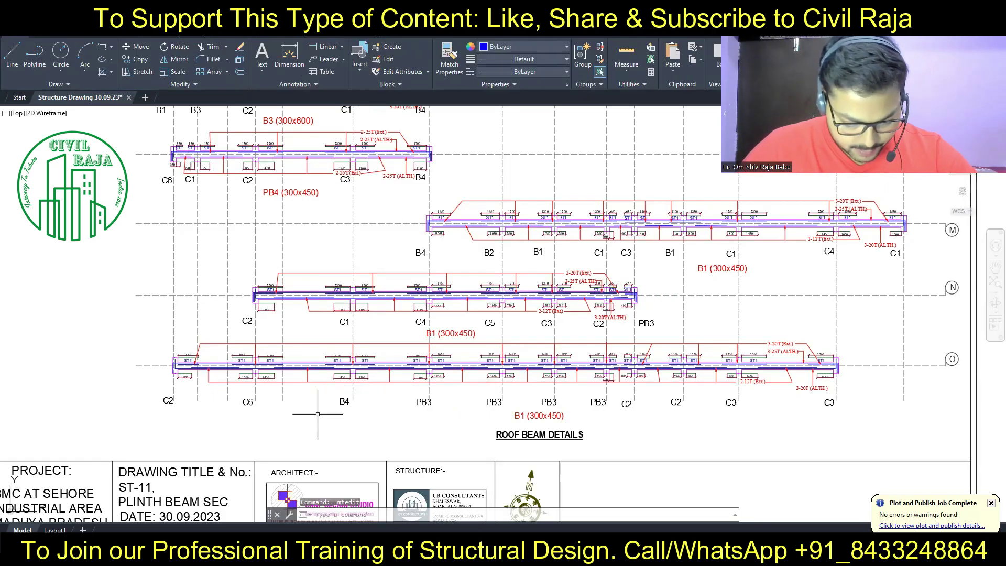
Step: Change the next two PB3 labels on the grid O beam to B4 and B2
left_click(423, 402)
key("Return")
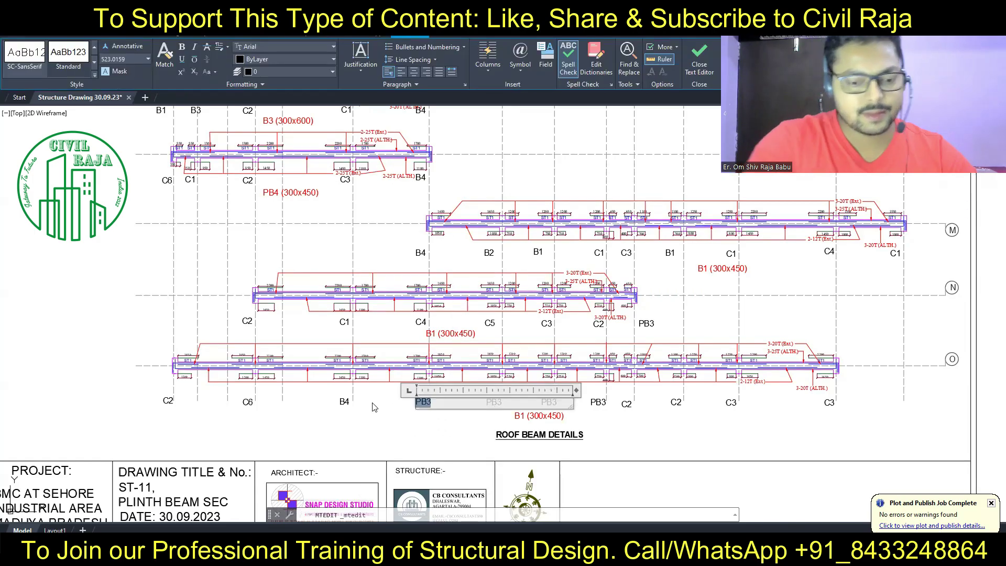
type("B4")
left_click(371, 414)
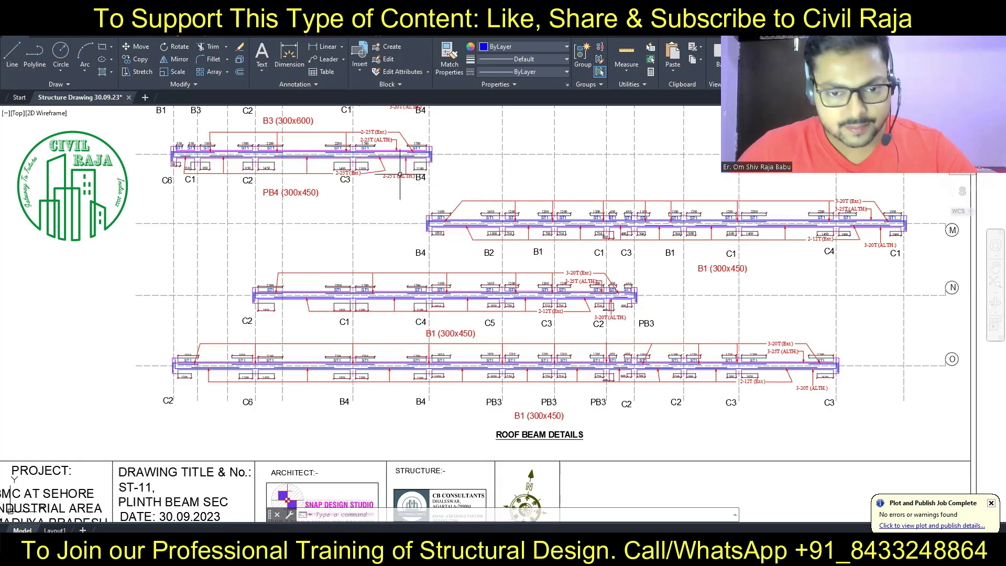
left_click(496, 399)
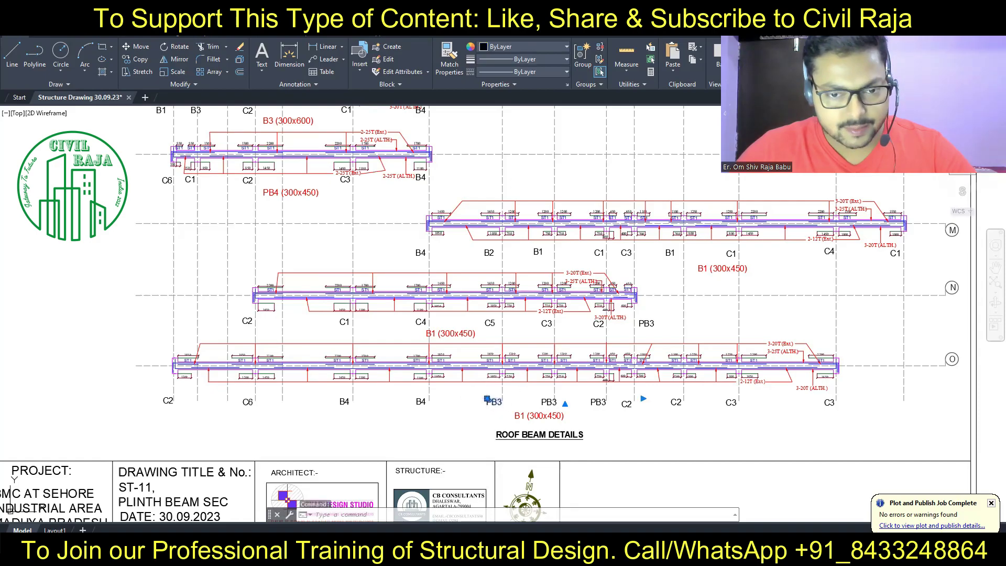
double_click(468, 405)
type("B2")
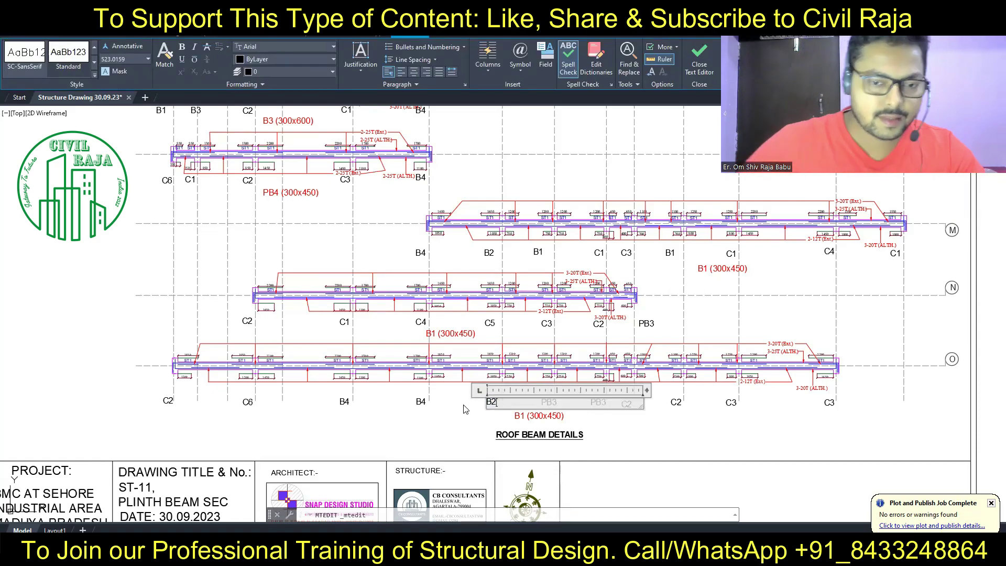
left_click(464, 409)
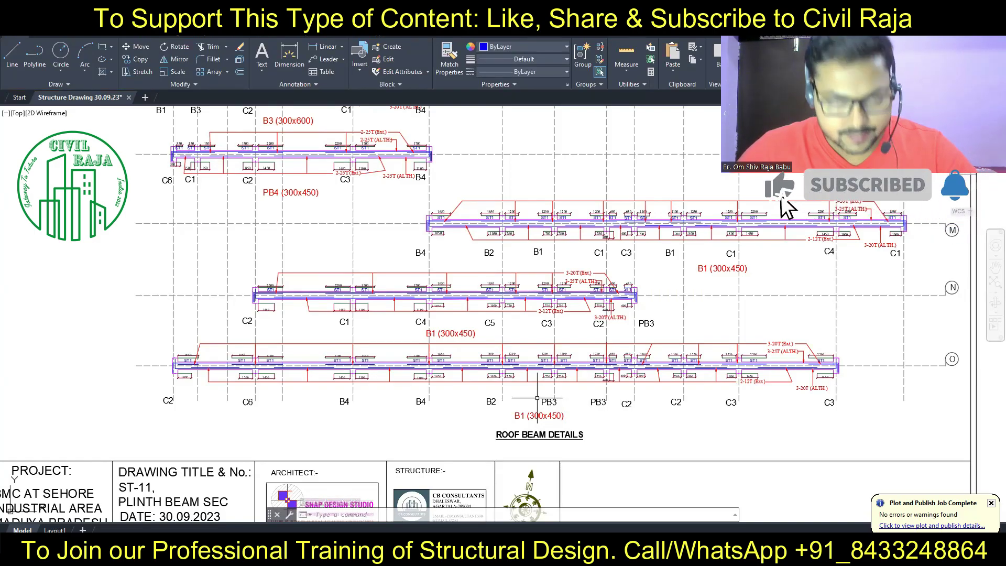
Step: Change the last two PB3 labels on the grid O beam to B1
left_click(538, 398)
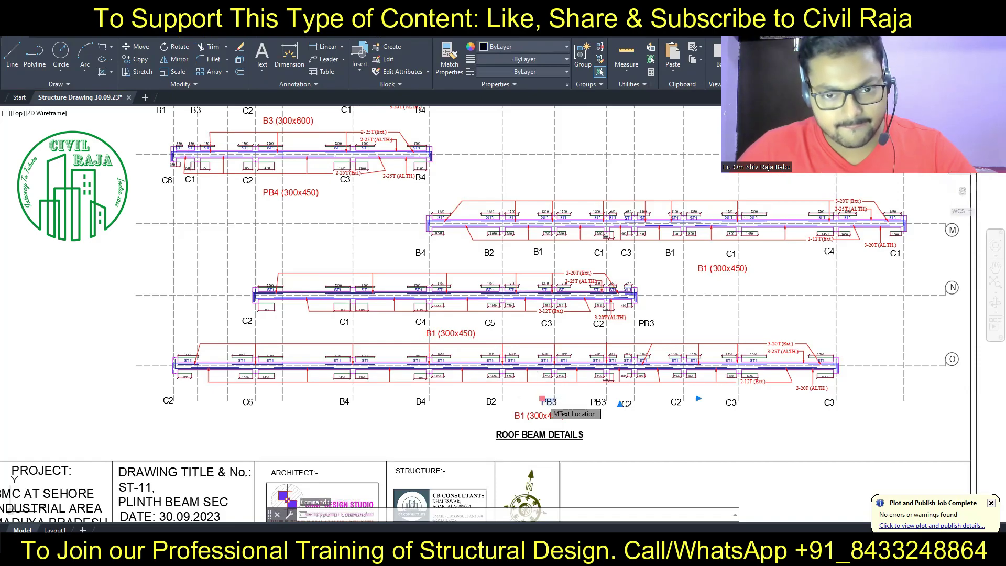
double_click(543, 401)
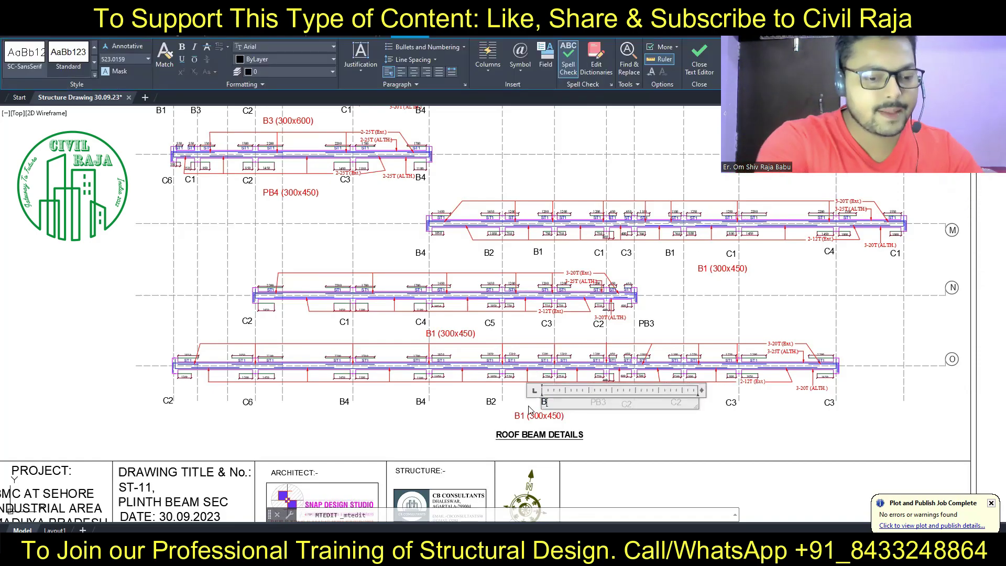
type("1")
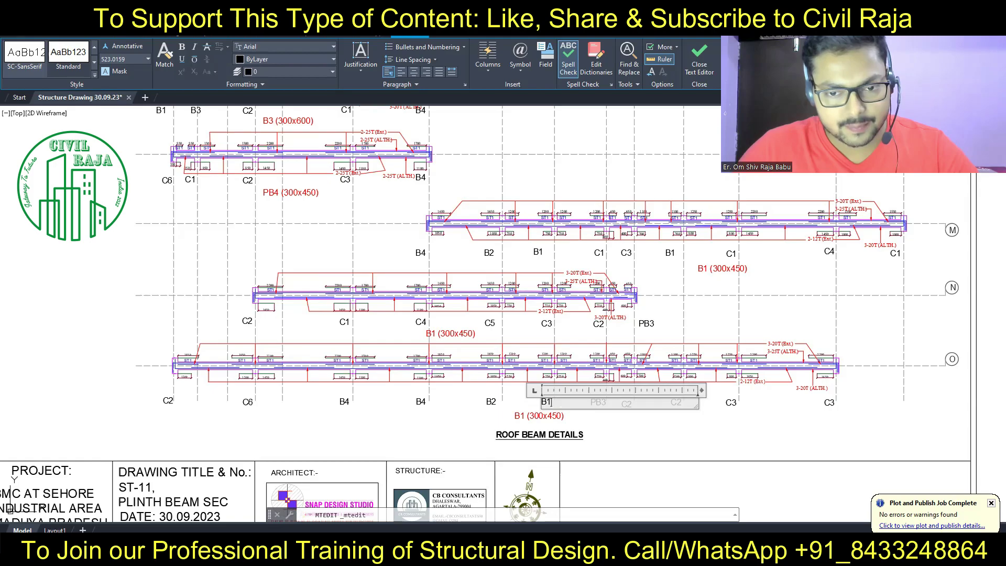
key("ctrl+Return")
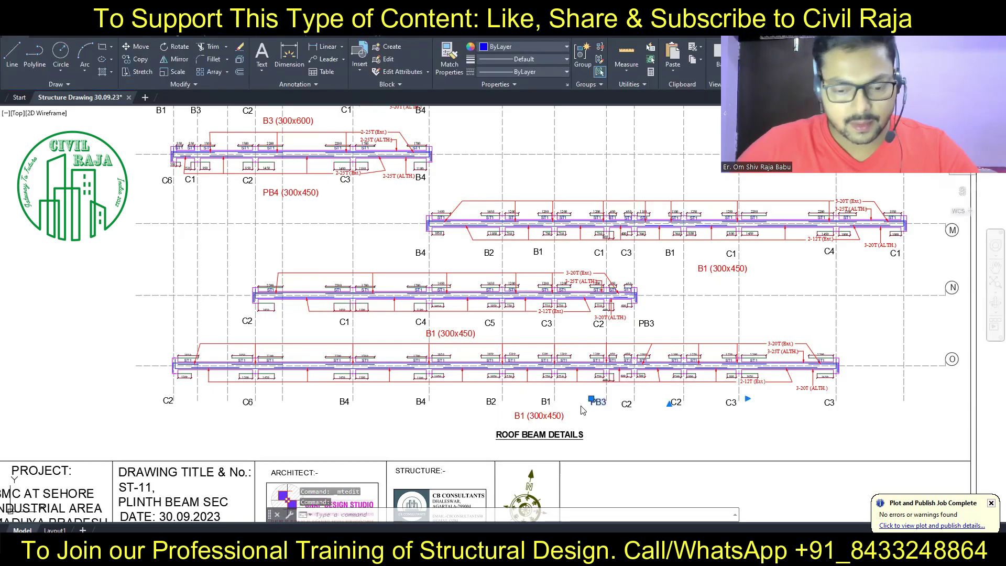
double_click(587, 404)
type("B1")
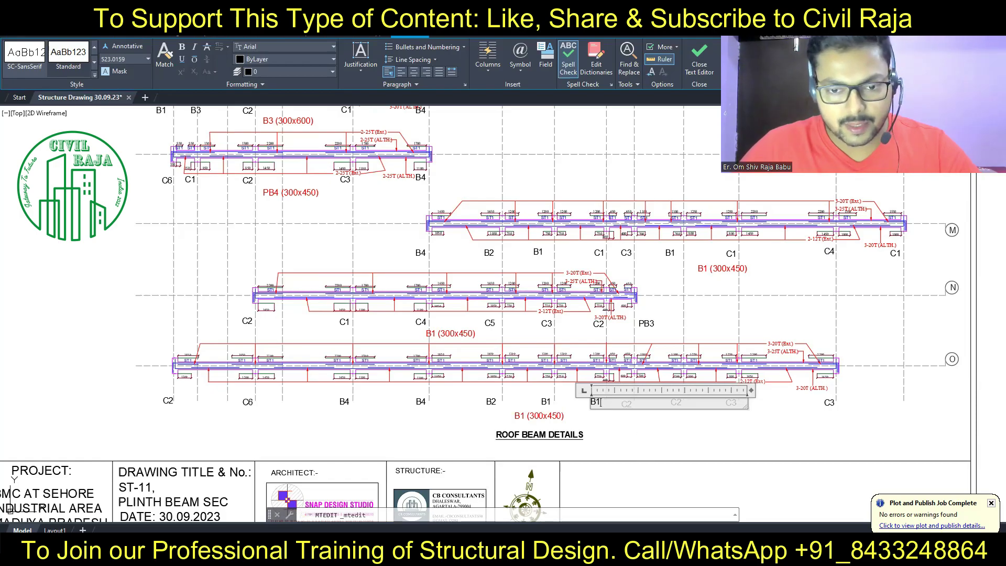
left_click(645, 428)
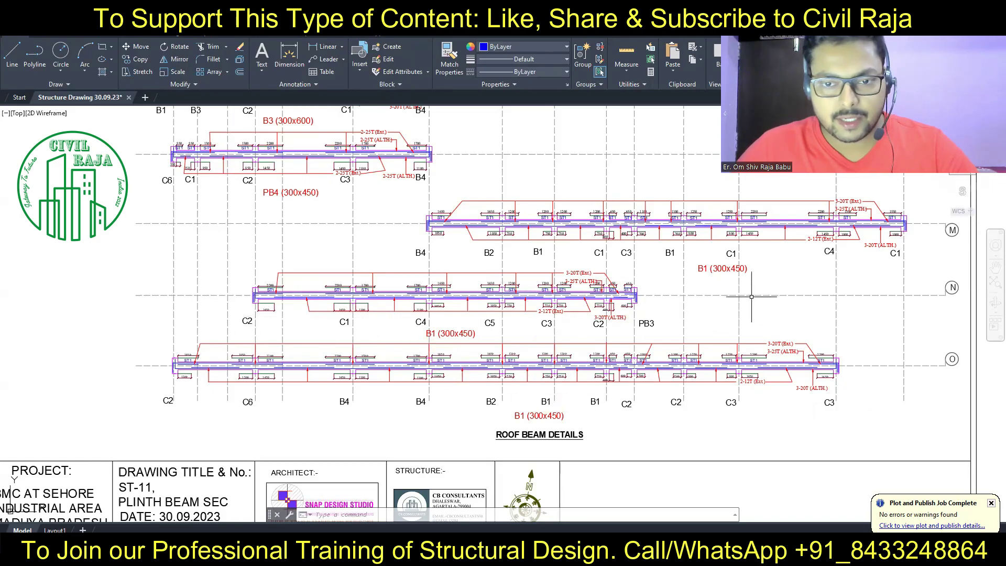
Step: Pan and zoom to rows A to C of the left roof beam sheet
scroll(512, 389, "down", 2)
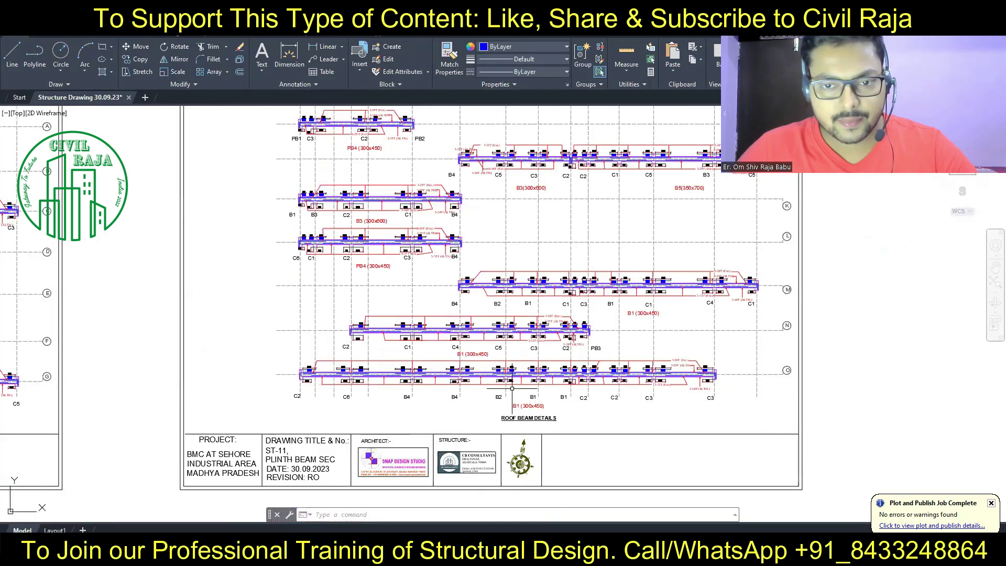
scroll(512, 389, "down", 3)
scroll(533, 321, "up", 3)
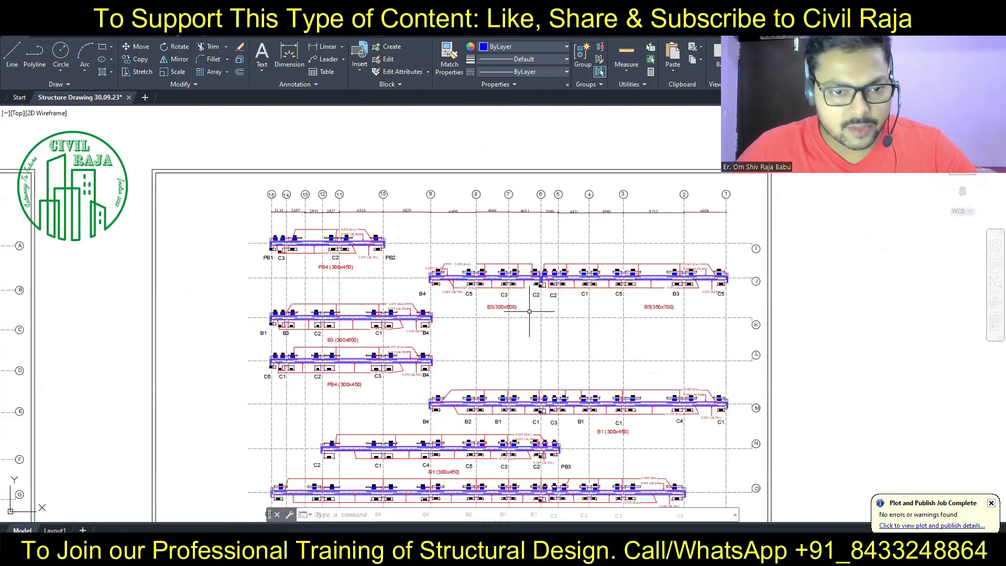
scroll(350, 315, "up", 2)
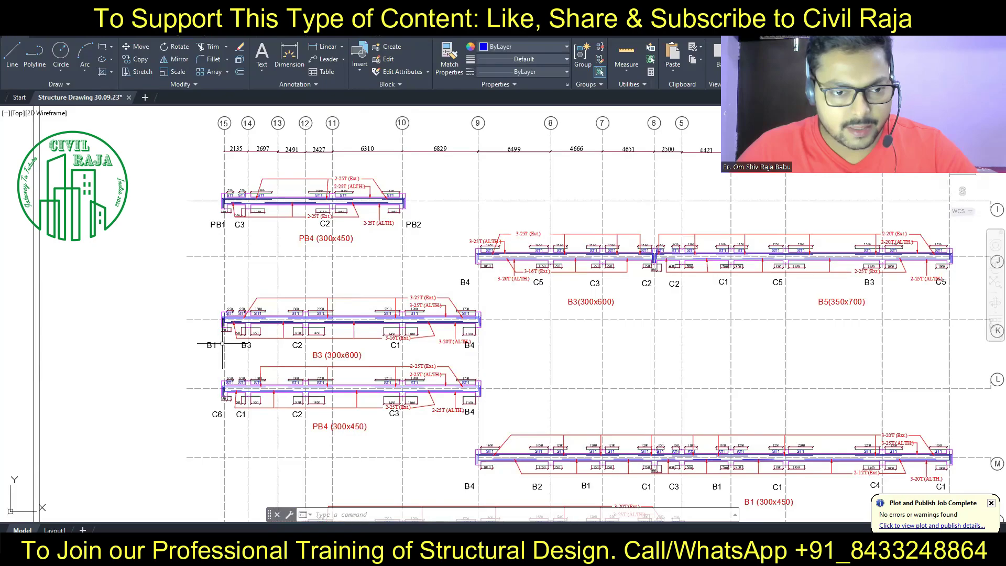
mouse_move(287, 234)
middle_mouse_down()
mouse_move(298, 239)
mouse_move(305, 223)
middle_mouse_up()
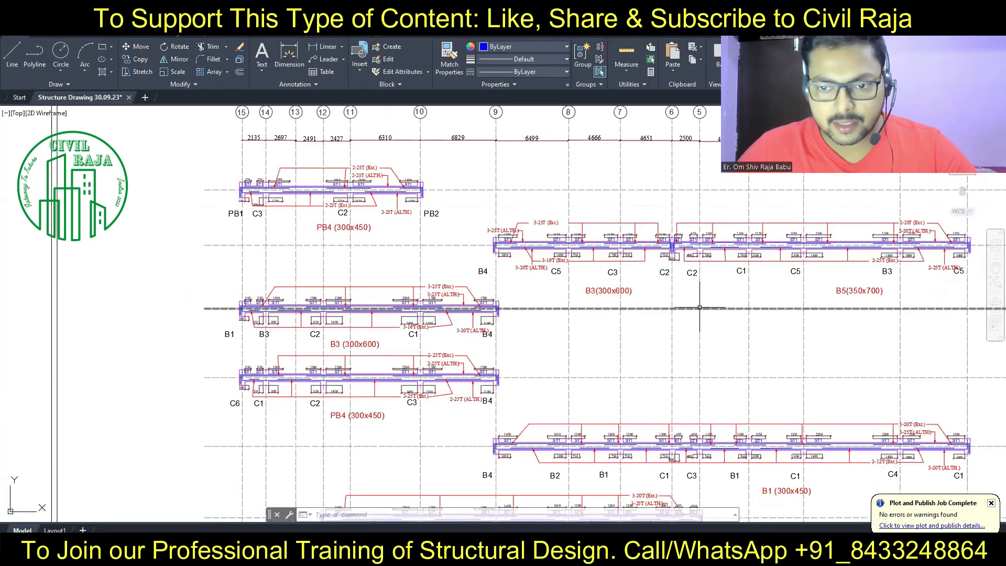
scroll(532, 291, "down", 4)
middle_click_drag(209, 392, 390, 365)
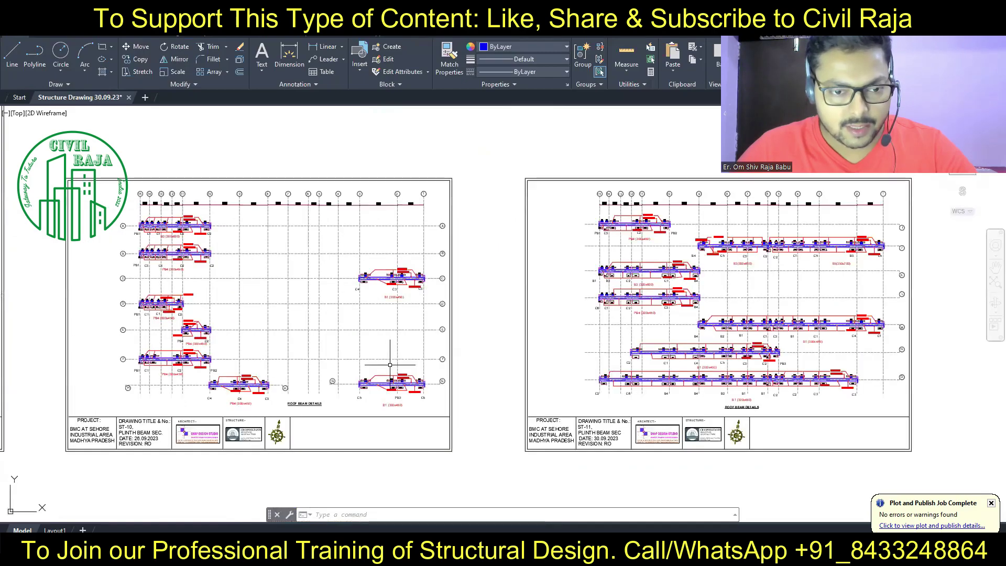
scroll(390, 365, "up", 6)
scroll(372, 362, "down", 2)
scroll(379, 368, "down", 2)
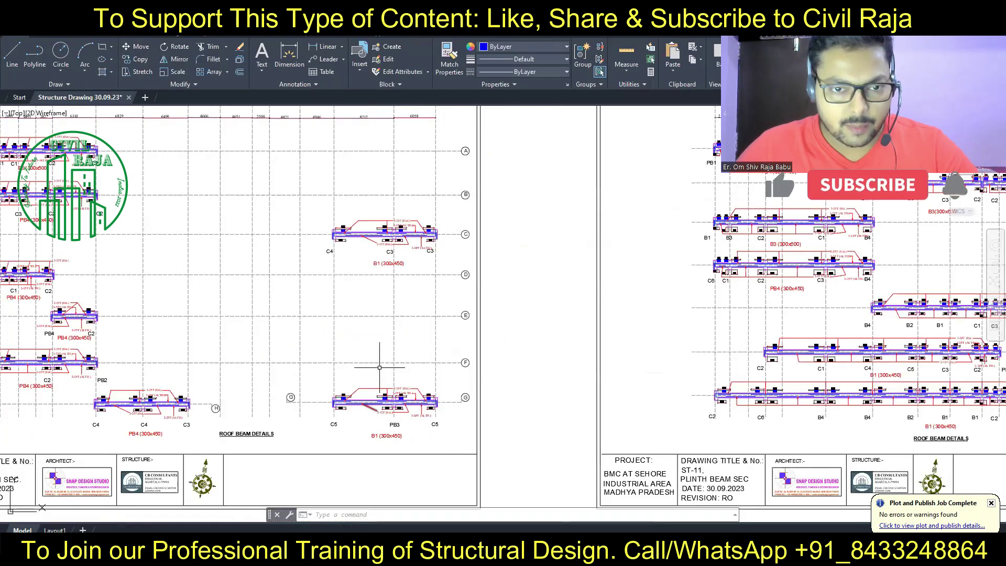
scroll(379, 367, "up", 2)
middle_click_drag(251, 263, 545, 283)
scroll(445, 259, "up", 4)
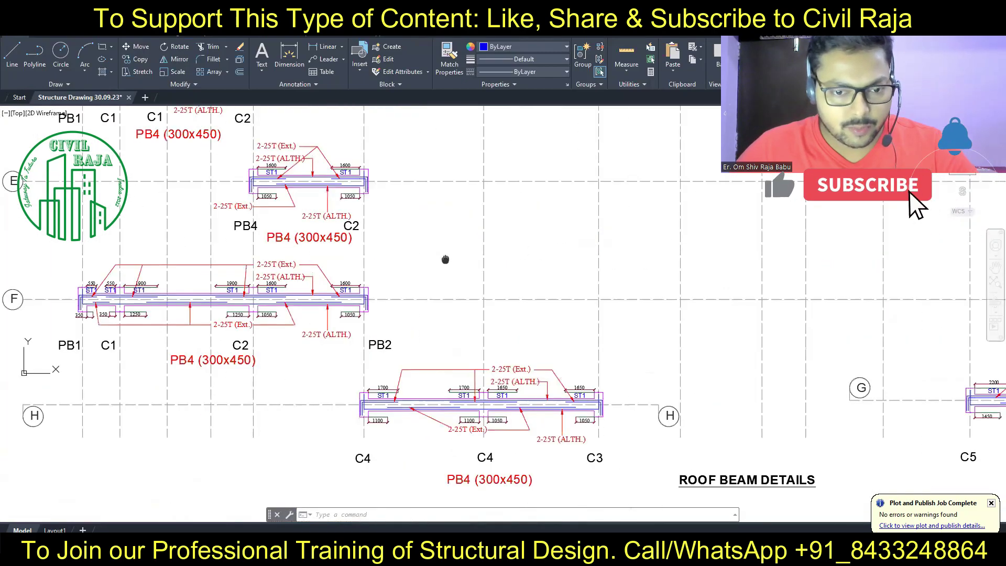
middle_click_drag(445, 260, 526, 437)
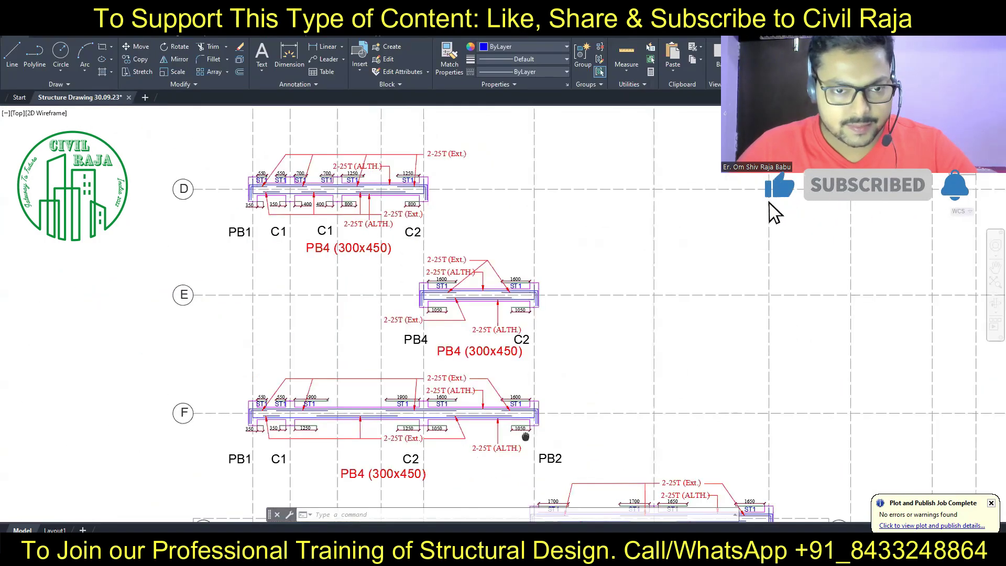
middle_click_drag(492, 252, 498, 451)
middle_click_drag(500, 264, 500, 439)
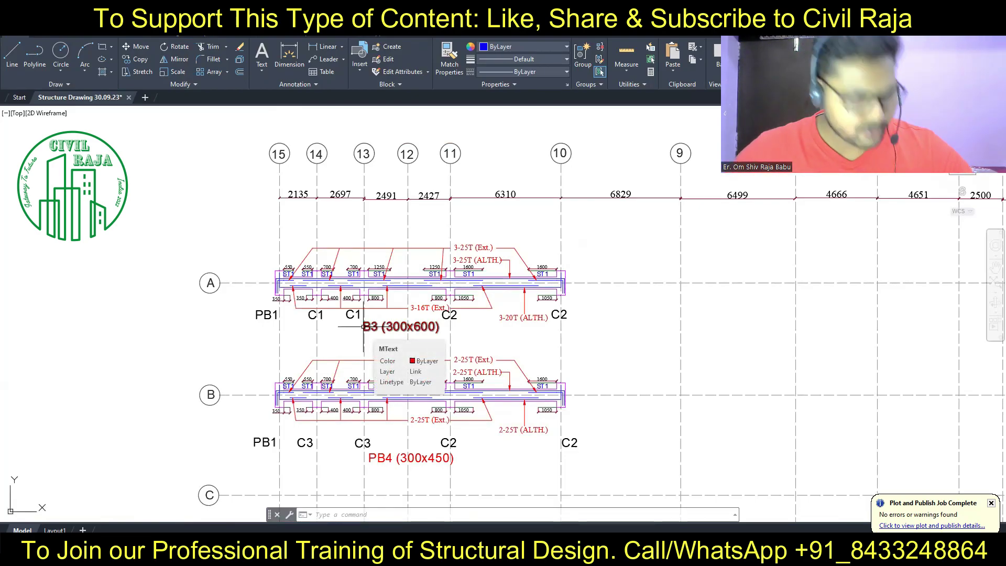
Step: Change the grid A PB1 support label under beam B3 to B3 and pan to sheet ST-09
left_click(263, 315)
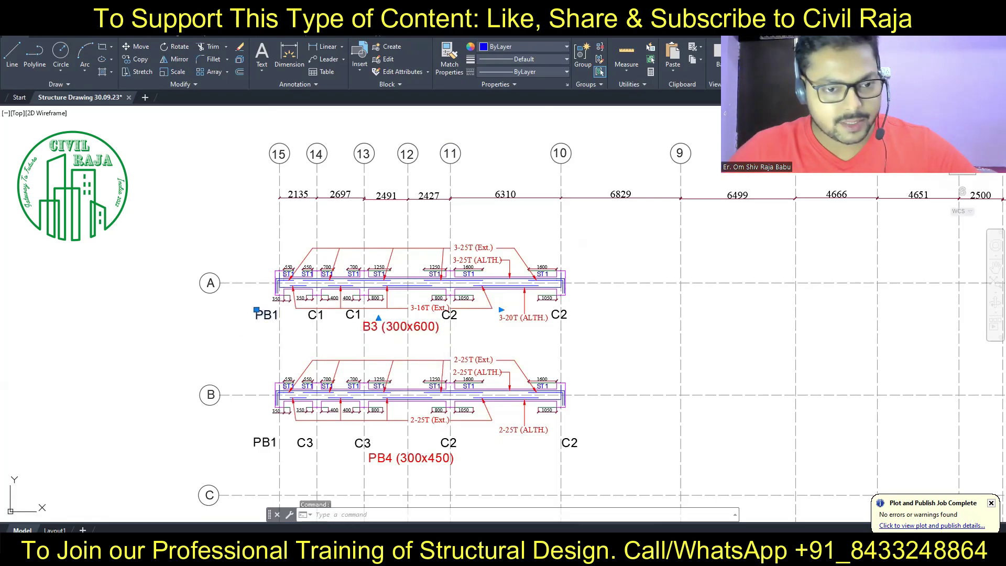
double_click(265, 315)
type("B")
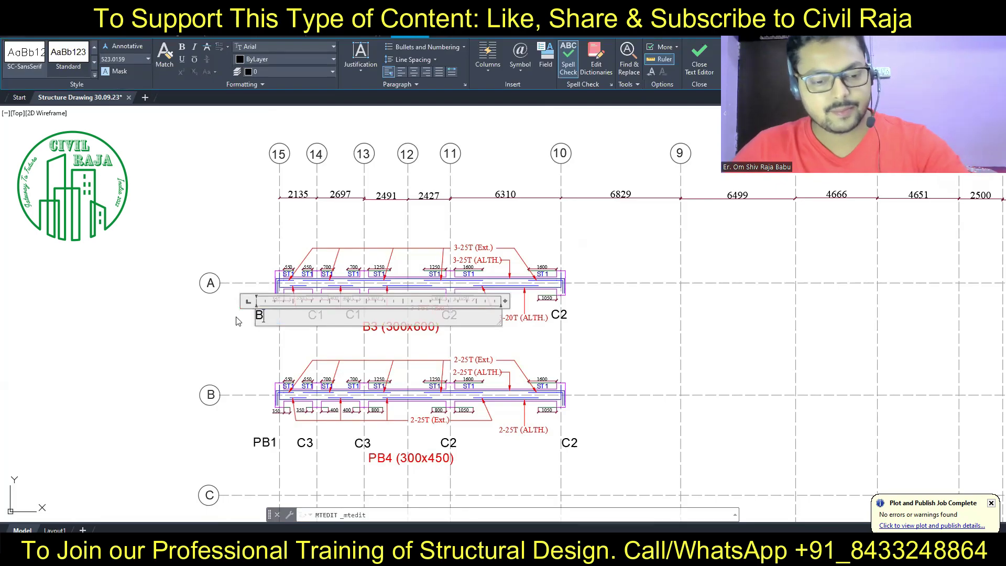
type("3")
left_click(236, 321)
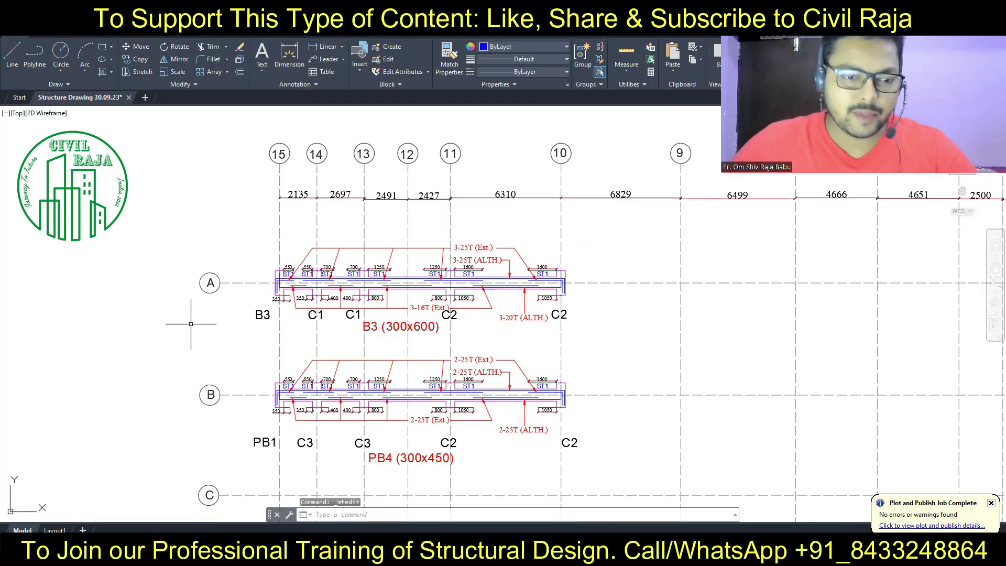
scroll(308, 235, "down", 2)
scroll(308, 234, "down", 4)
middle_click_drag(334, 239, 513, 337)
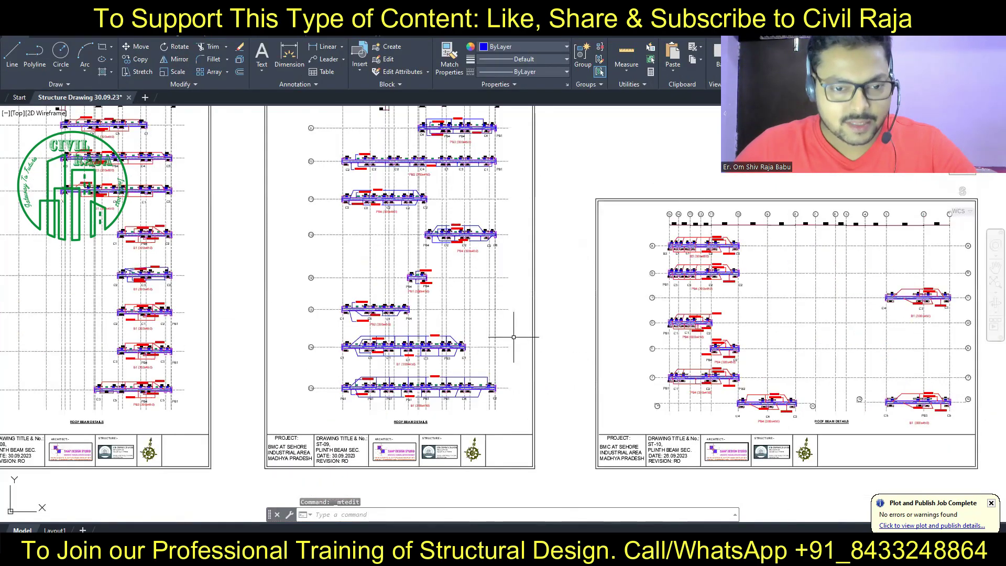
scroll(514, 337, "up", 5)
Step: Relabel the first two PB1 supports under the grid 15 beam as B3 and B5
scroll(514, 337, "down", 1)
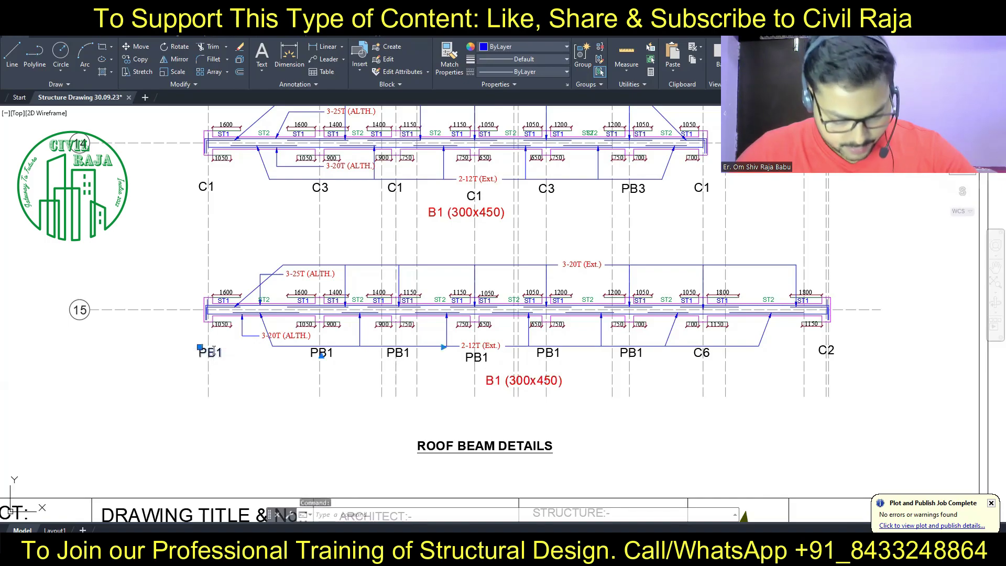
double_click(212, 352)
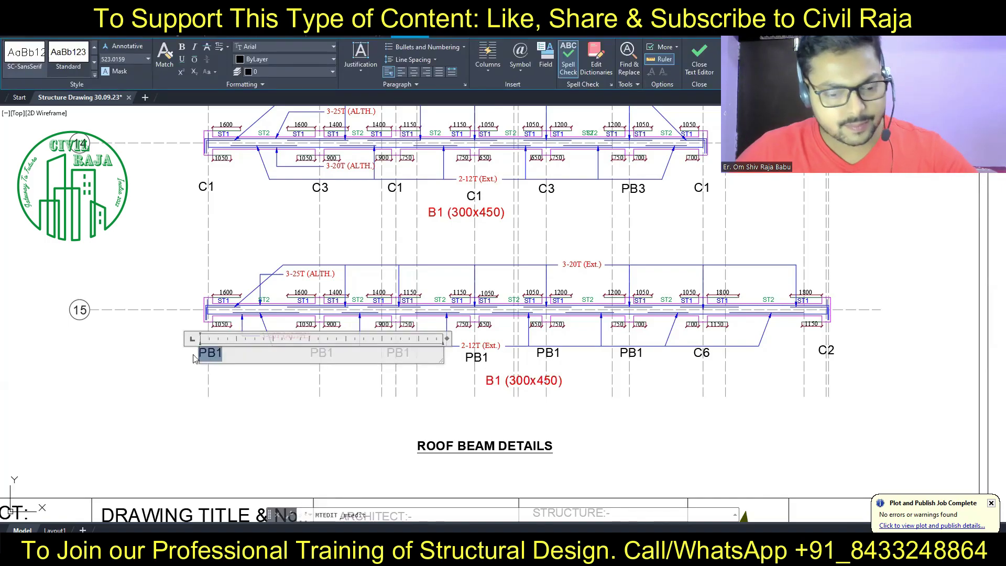
type("B3")
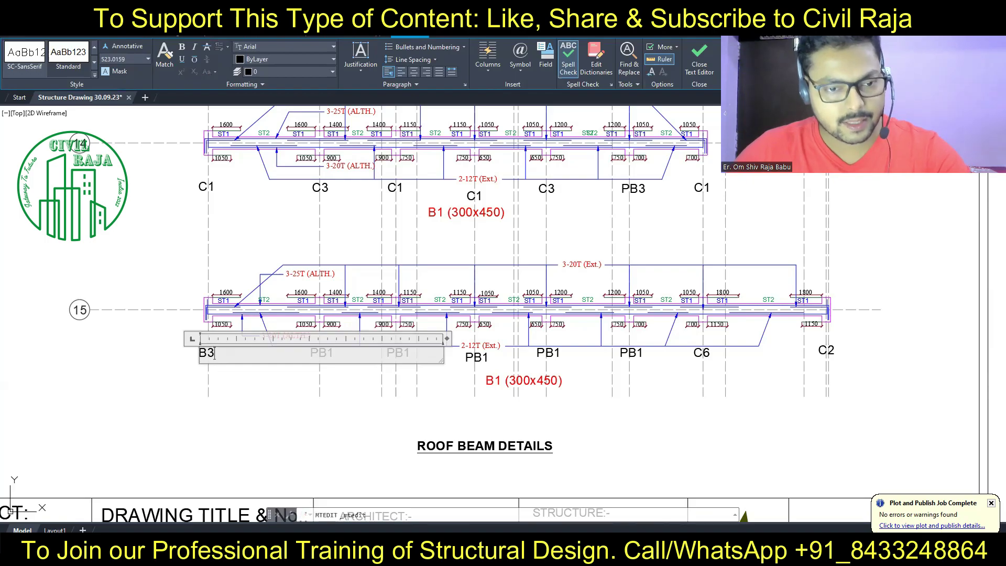
left_click(329, 355)
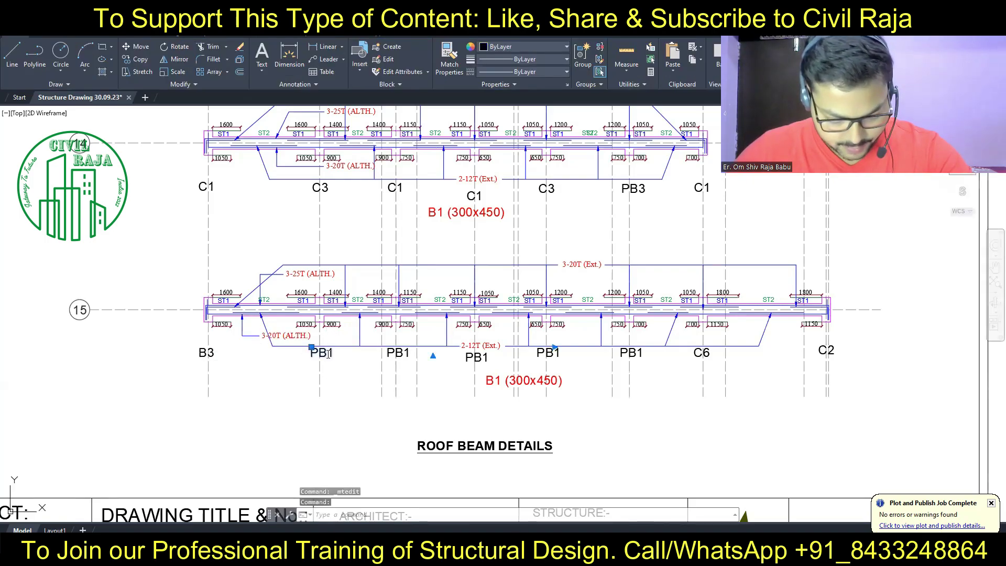
double_click(329, 355)
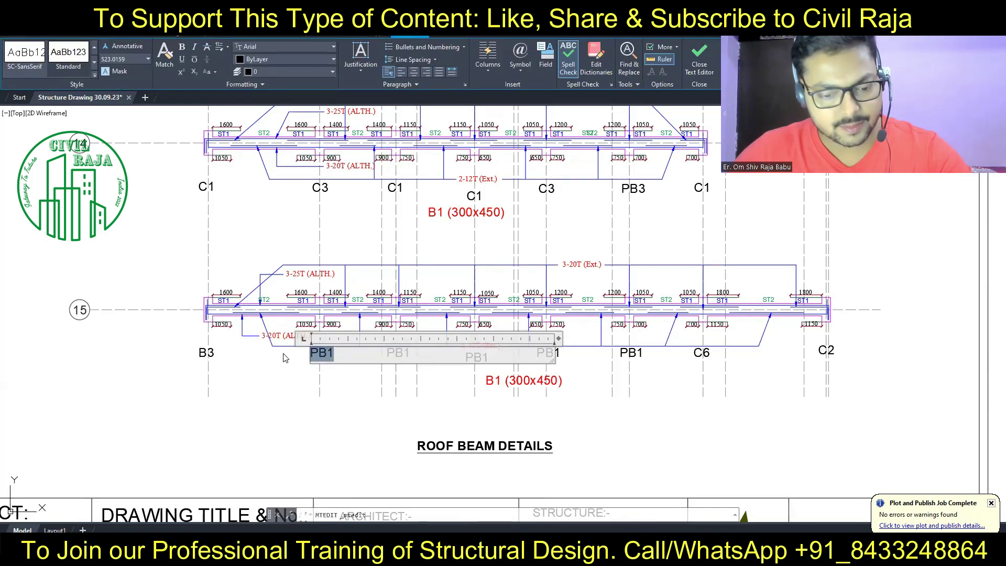
type("B5")
left_click(375, 370)
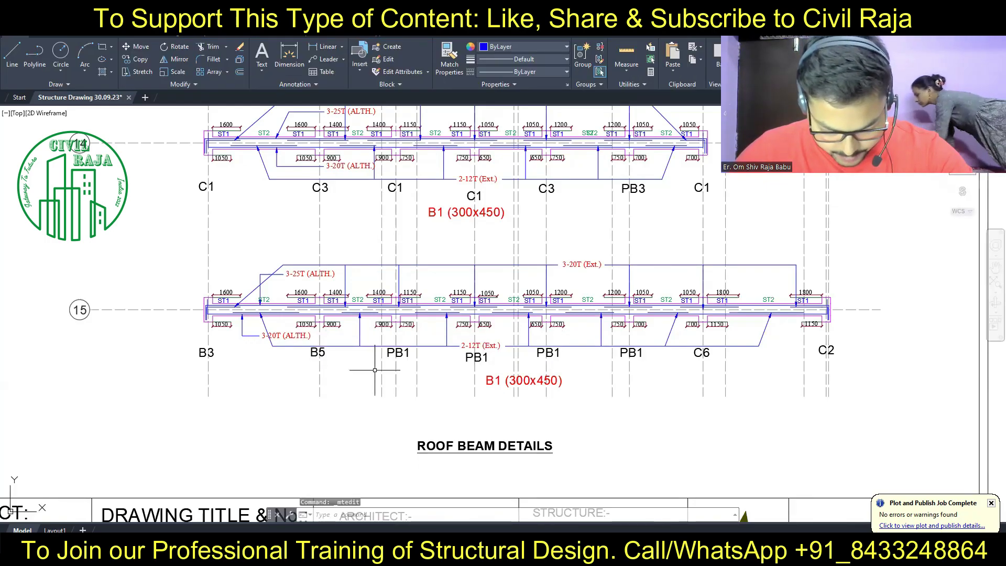
Step: Relabel the third and fourth PB1 supports under the grid 15 beam as B5
double_click(397, 353)
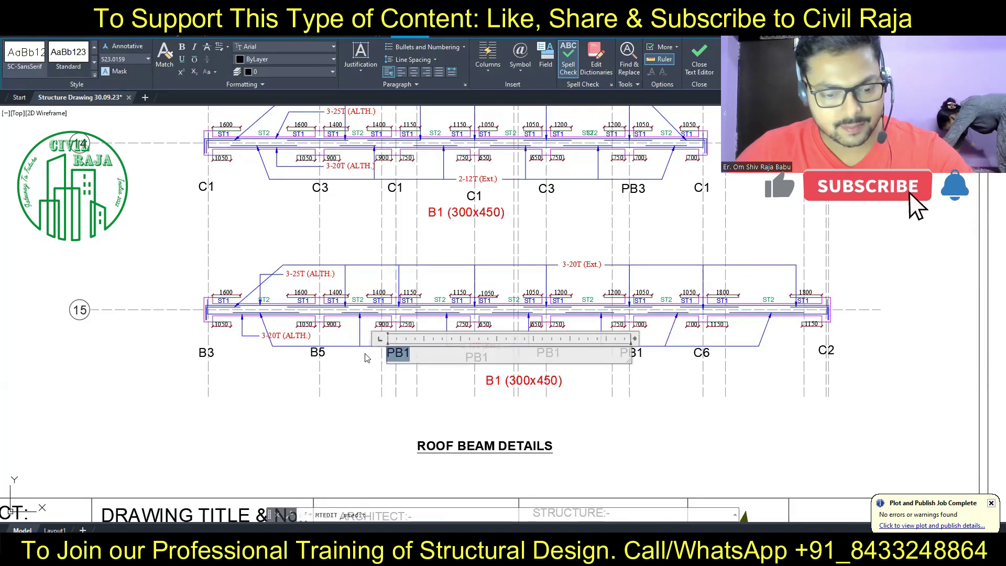
type("B5")
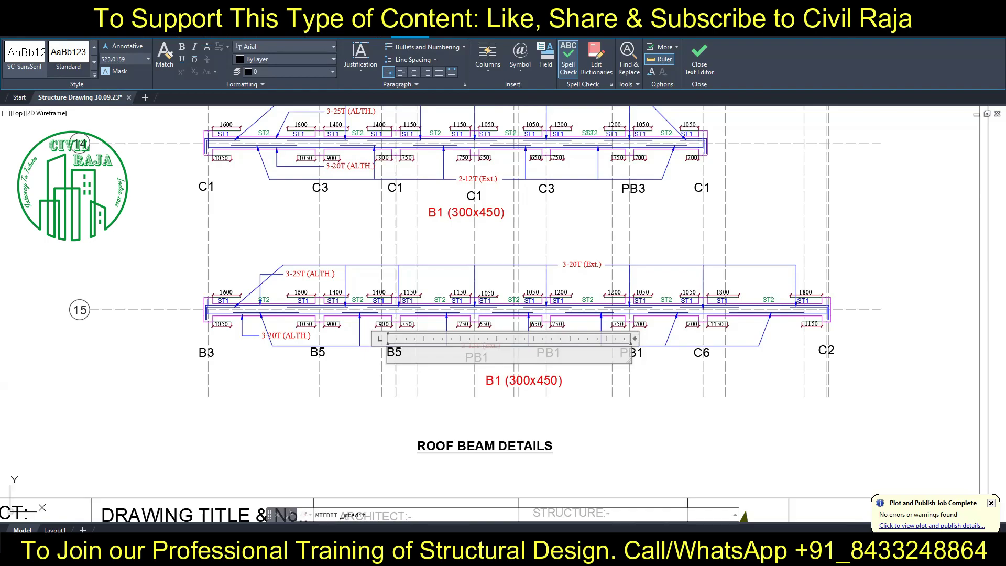
left_click(465, 355)
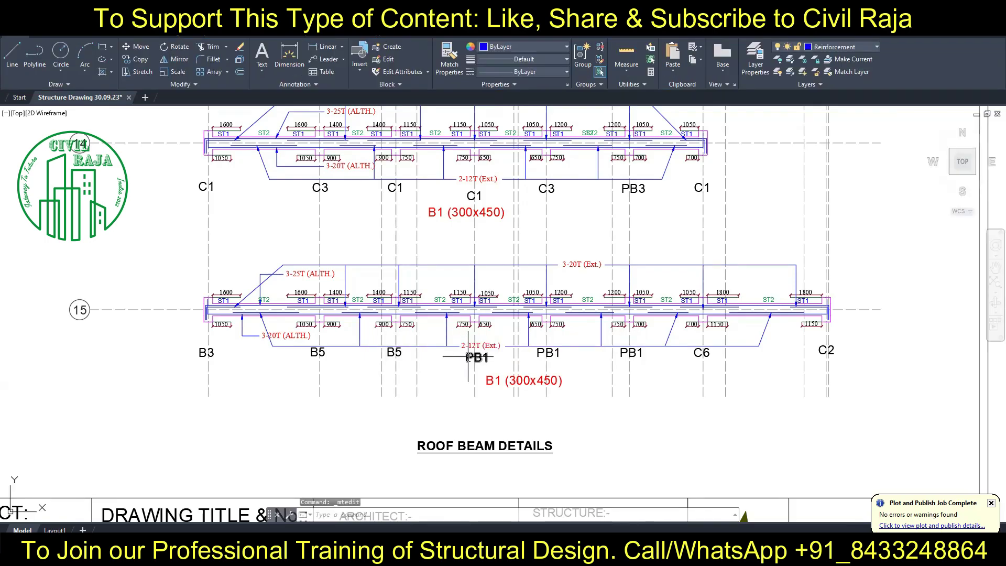
double_click(468, 357)
type("B5")
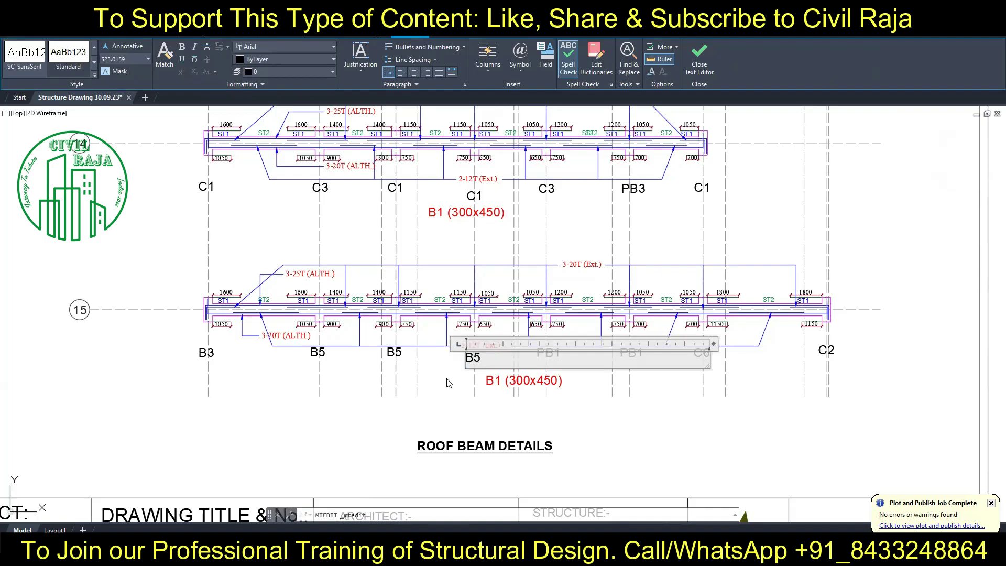
key("ctrl+Return")
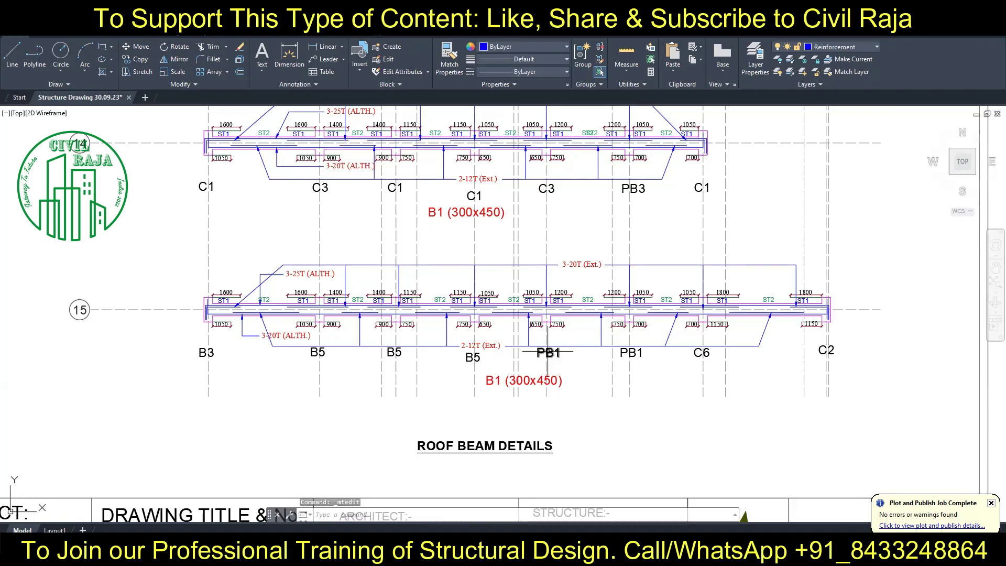
left_click(548, 351)
double_click(545, 351)
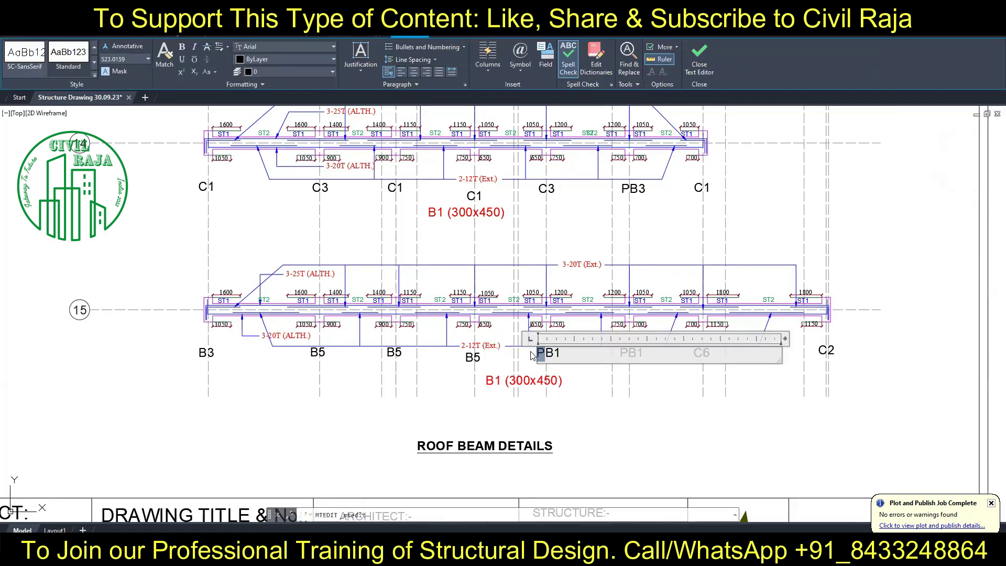
left_click(534, 364)
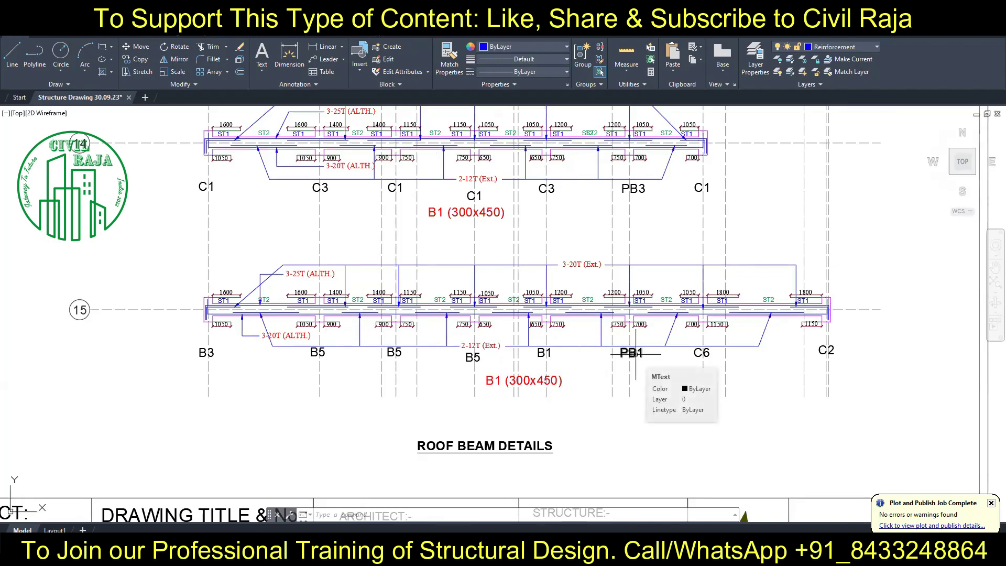
Step: Change the PB1 label next to C6 on the grid 15 beam to B3
left_click(636, 354)
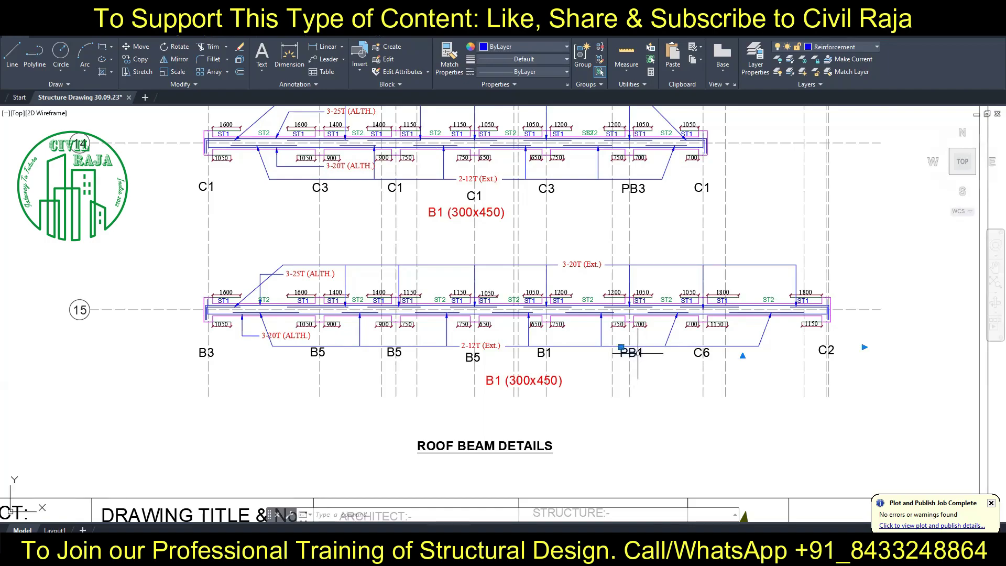
double_click(602, 352)
type("B3")
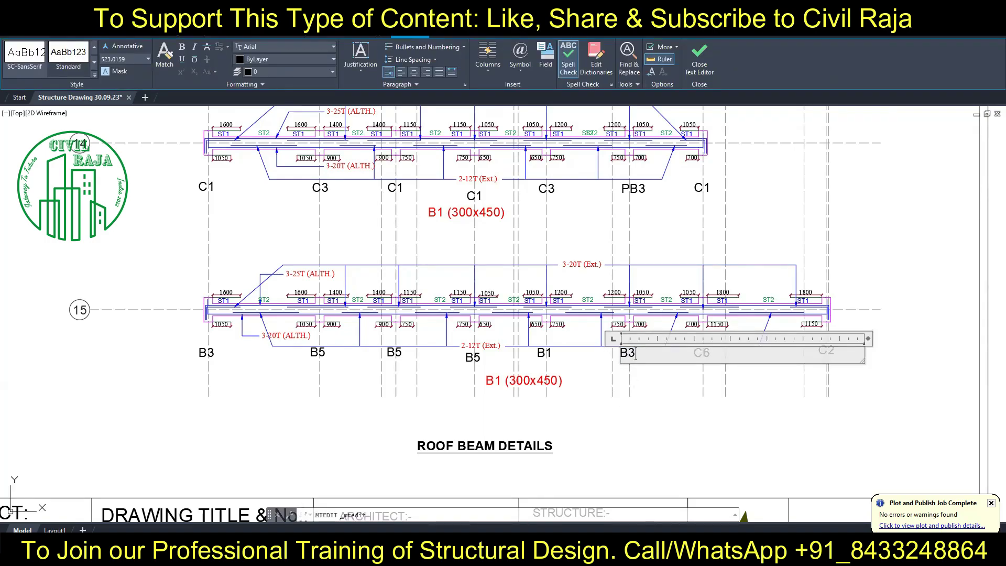
key("ctrl+Return")
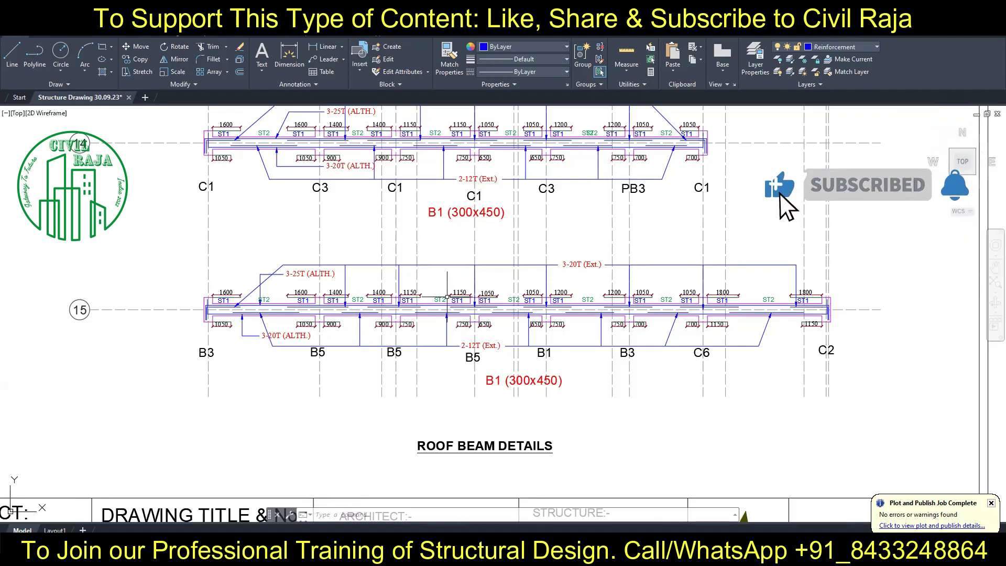
middle_click_drag(458, 243, 460, 343)
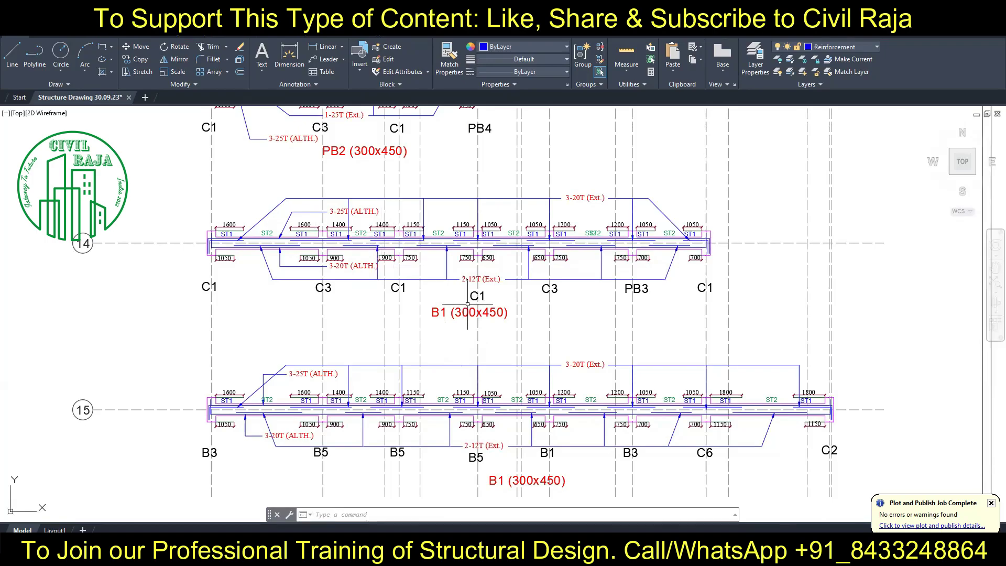
Step: Zoom to the grid 14 beam and change its PB3 support label to B3
scroll(431, 334, "down", 1)
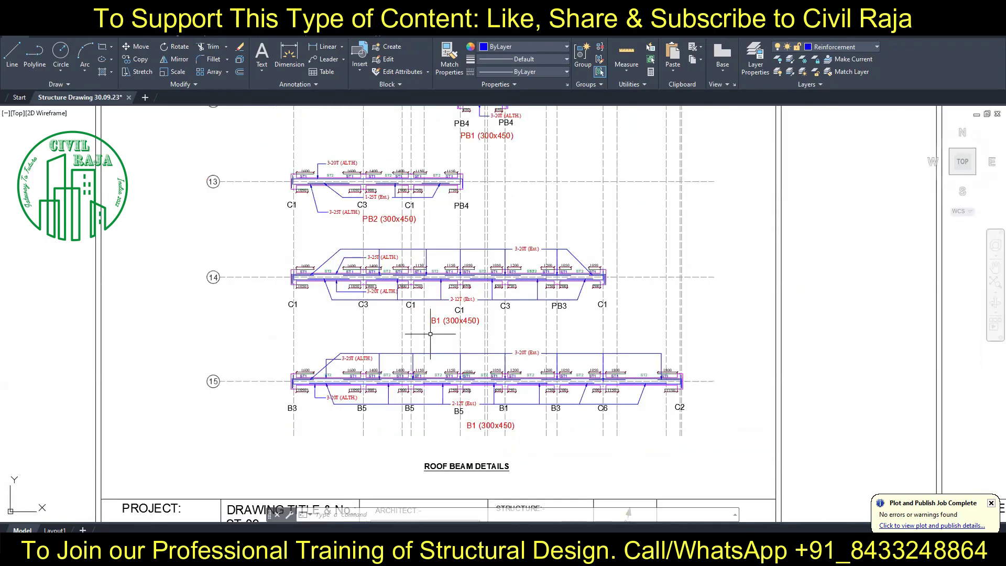
scroll(430, 334, "down", 5)
scroll(431, 333, "up", 2)
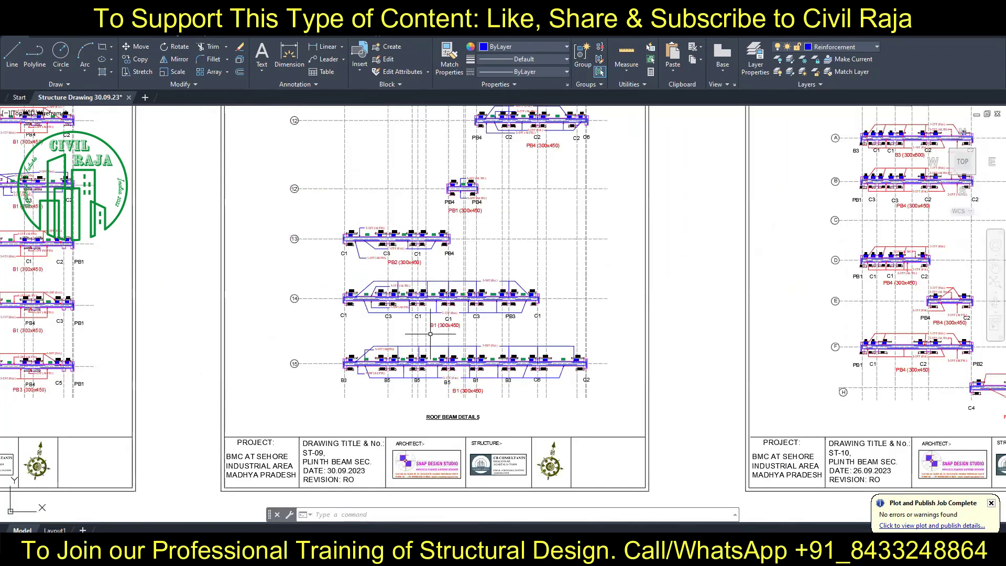
scroll(430, 334, "up", 4)
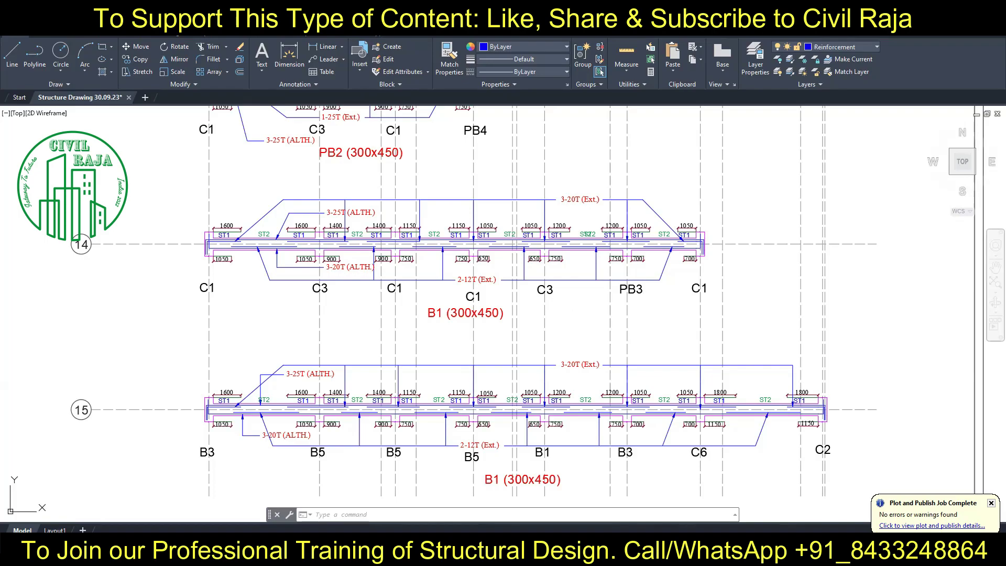
left_click(631, 289)
double_click(635, 289)
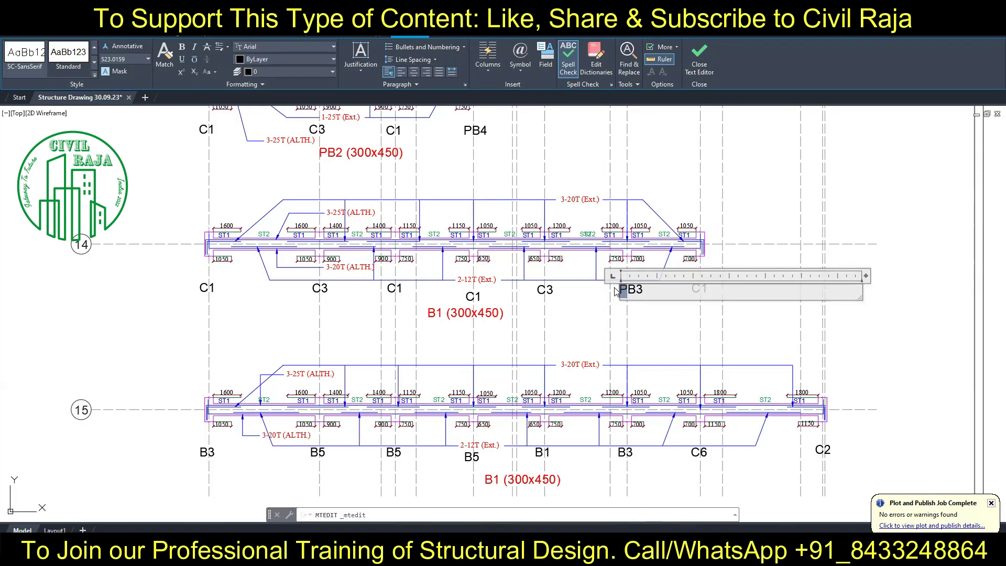
left_click(588, 295)
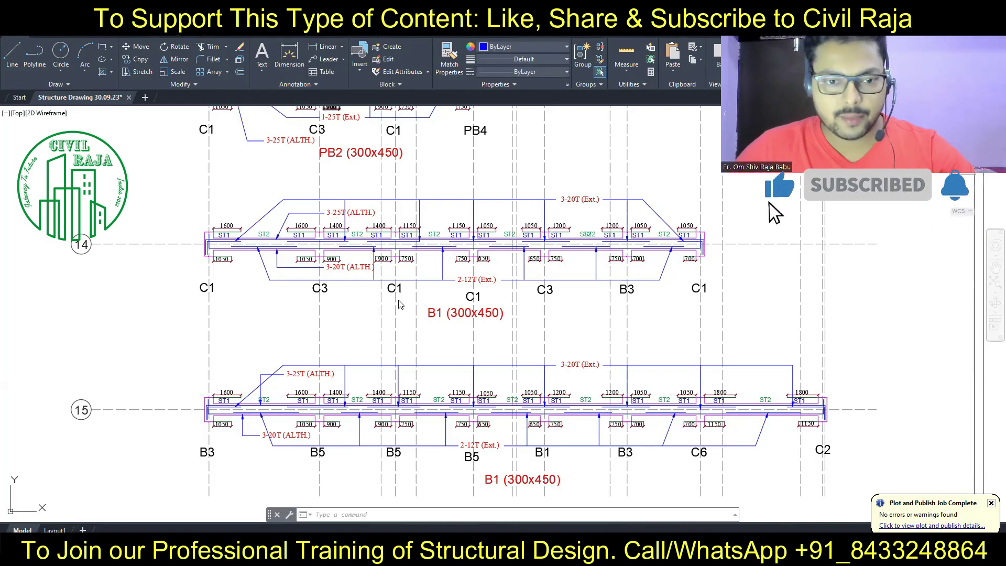
Step: Pan across sheets ST-08 to ST-10 and the roof beam layout plan
scroll(416, 282, "down", 2)
scroll(199, 281, "down", 2)
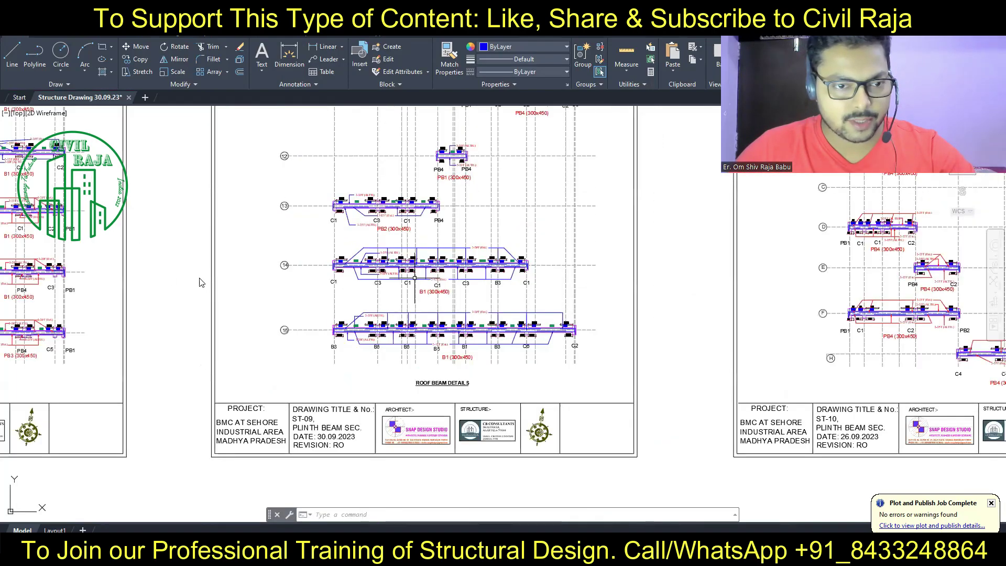
scroll(199, 280, "up", 1)
middle_click_drag(200, 280, 610, 305)
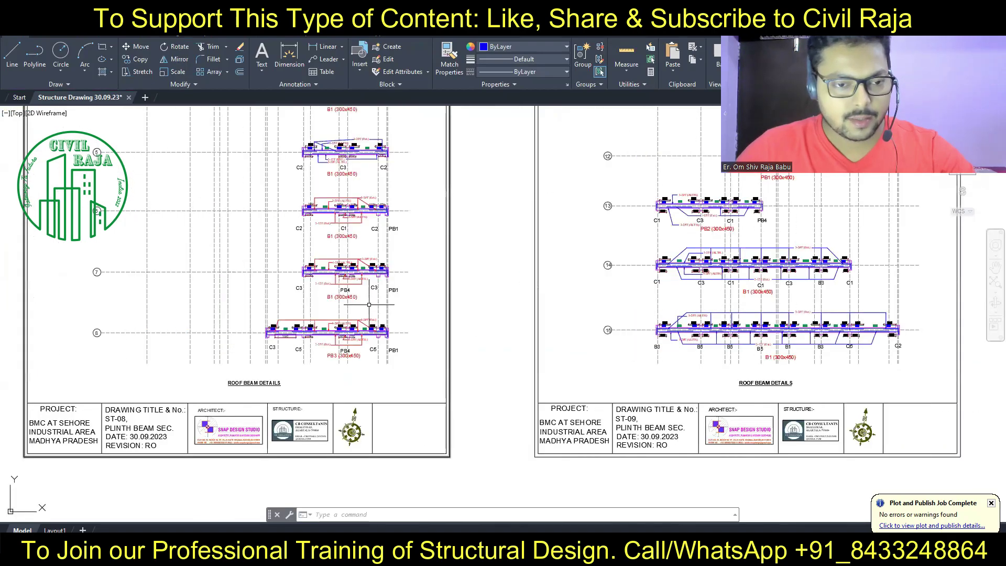
scroll(369, 304, "down", 2)
mouse_move(420, 274)
middle_mouse_down()
mouse_move(352, 288)
mouse_move(501, 229)
middle_mouse_up()
scroll(352, 287, "up", 5)
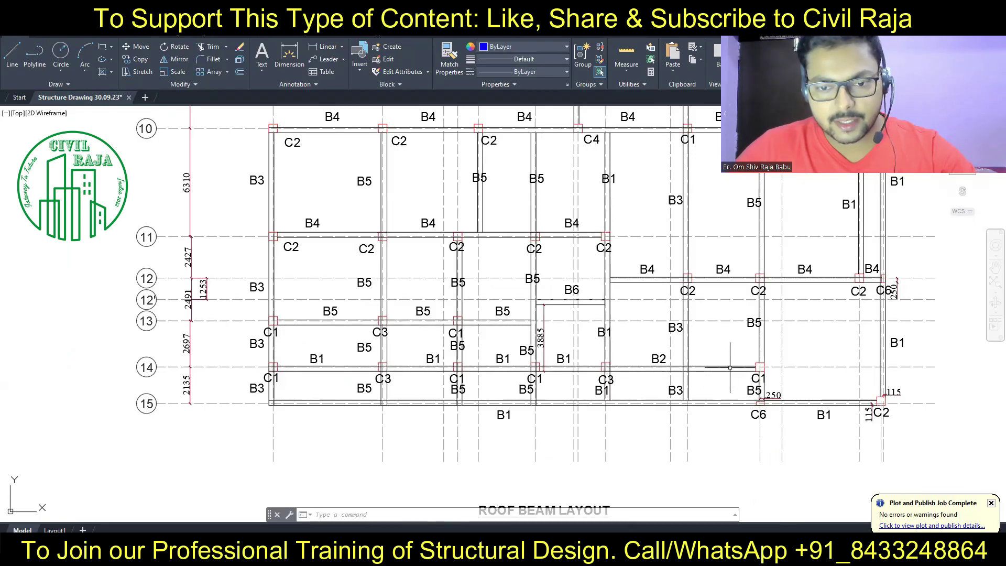
scroll(262, 314, "down", 2)
scroll(262, 315, "down", 2)
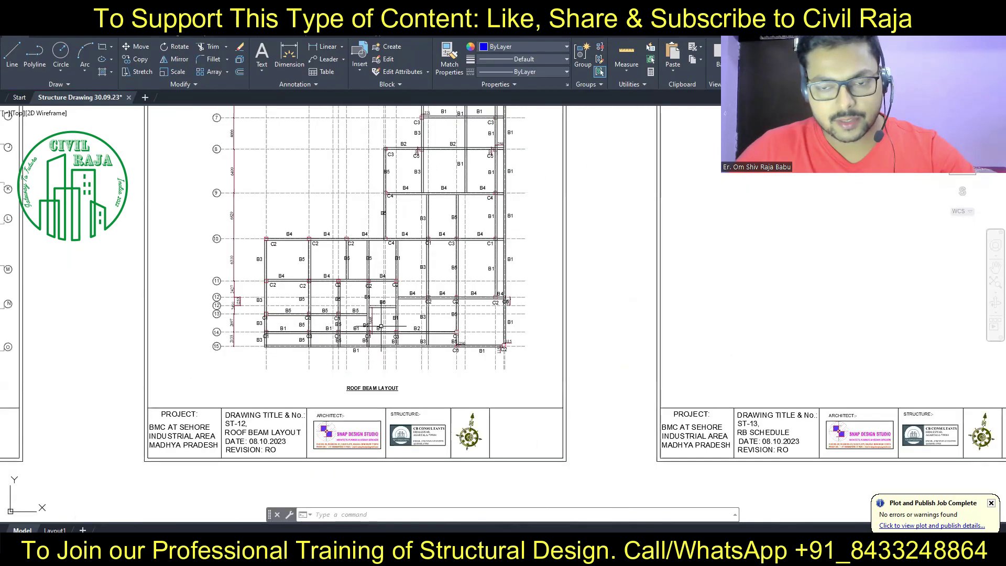
middle_click_drag(263, 315, 511, 315)
scroll(511, 314, "up", 2)
middle_click_drag(701, 476, 489, 291)
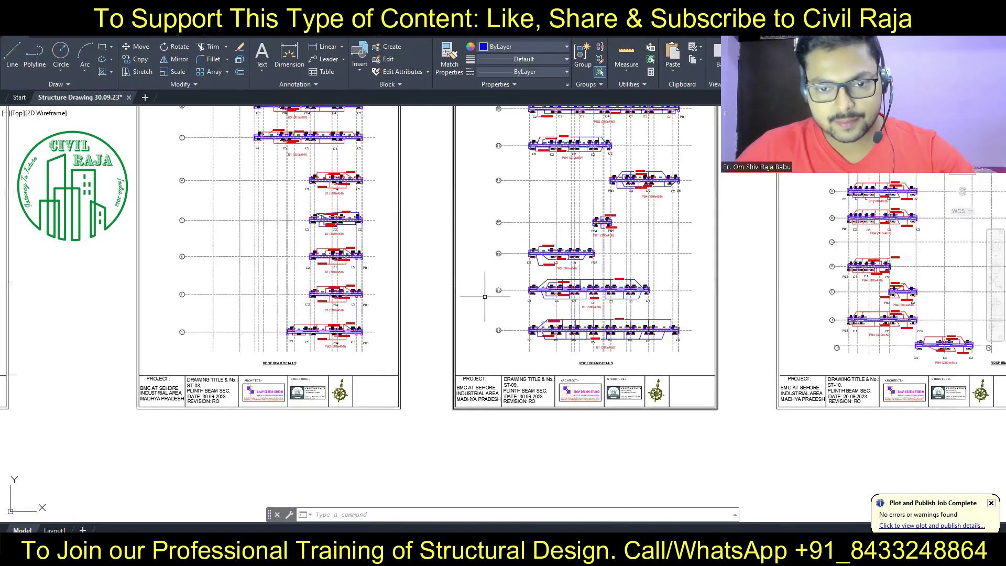
middle_click_drag(674, 299, 593, 307)
Step: Zoom in on the row 14 B1 (300x450) beam in ST-09's Roof Beam Details
scroll(593, 307, "up", 3)
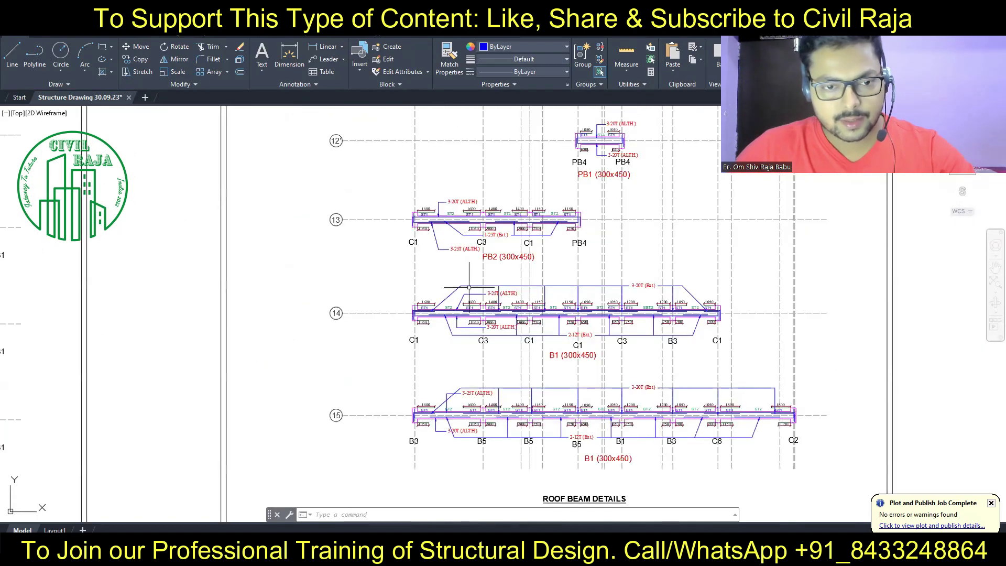
scroll(549, 322, "up", 4)
scroll(549, 321, "up", 2)
middle_click_drag(619, 315, 518, 316)
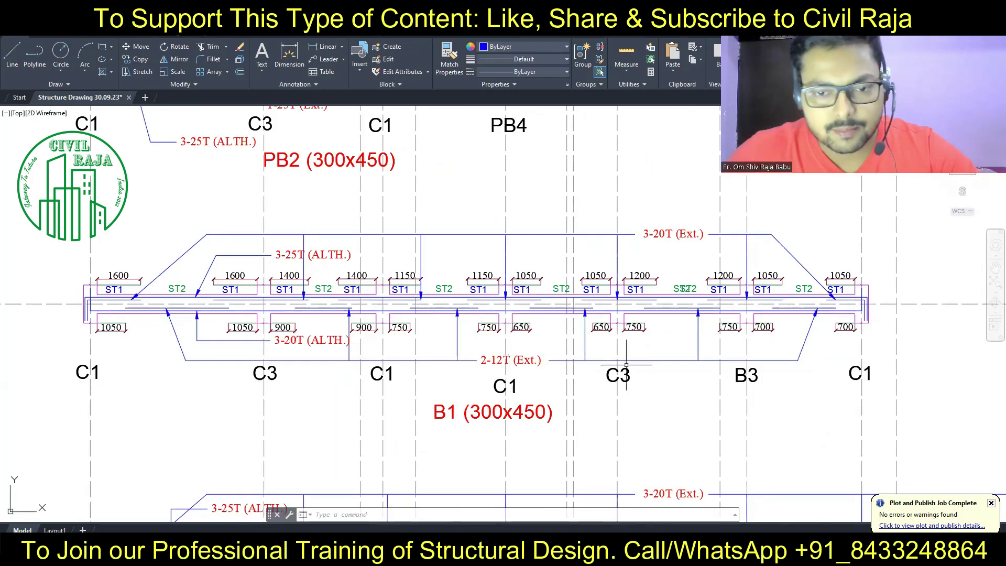
scroll(402, 326, "down", 1)
scroll(375, 328, "down", 5)
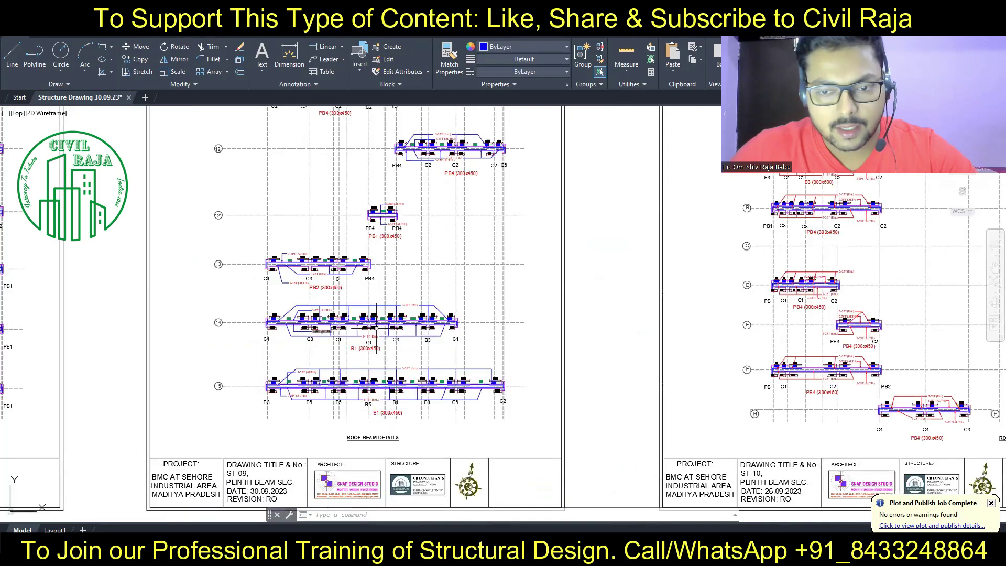
middle_click_drag(376, 327, 247, 333)
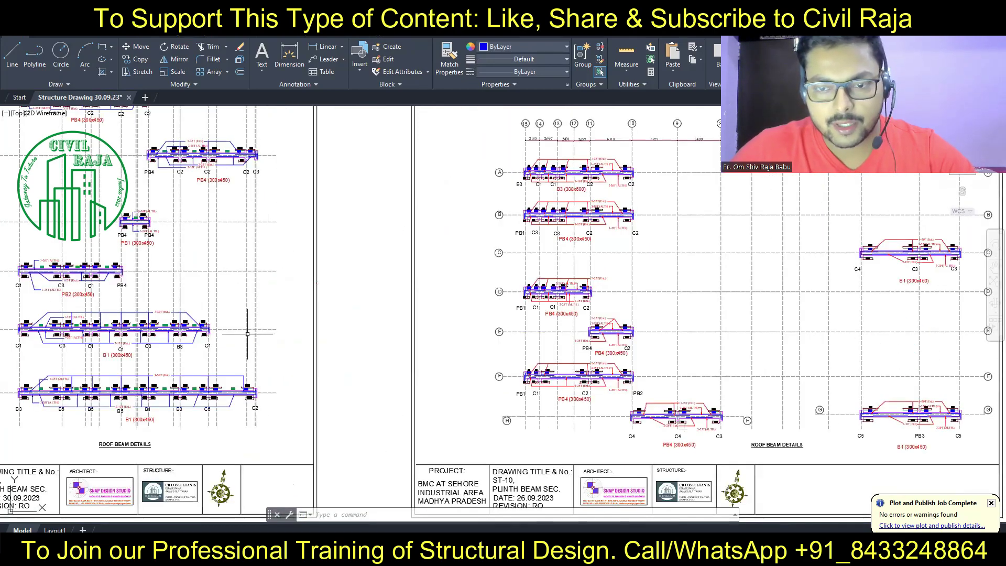
middle_click_drag(616, 271, 810, 267)
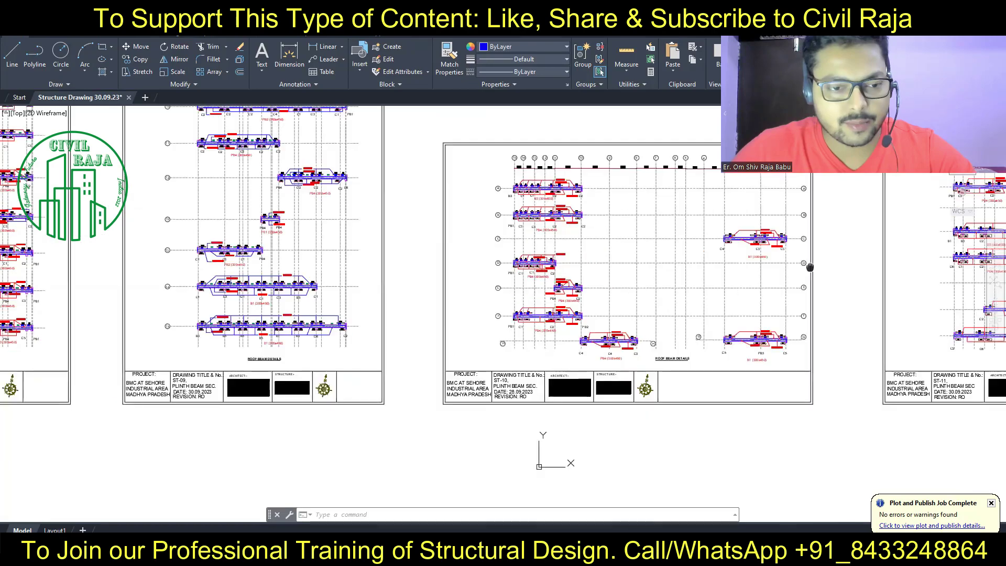
middle_click_drag(201, 325, 495, 326)
scroll(556, 288, "up", 4)
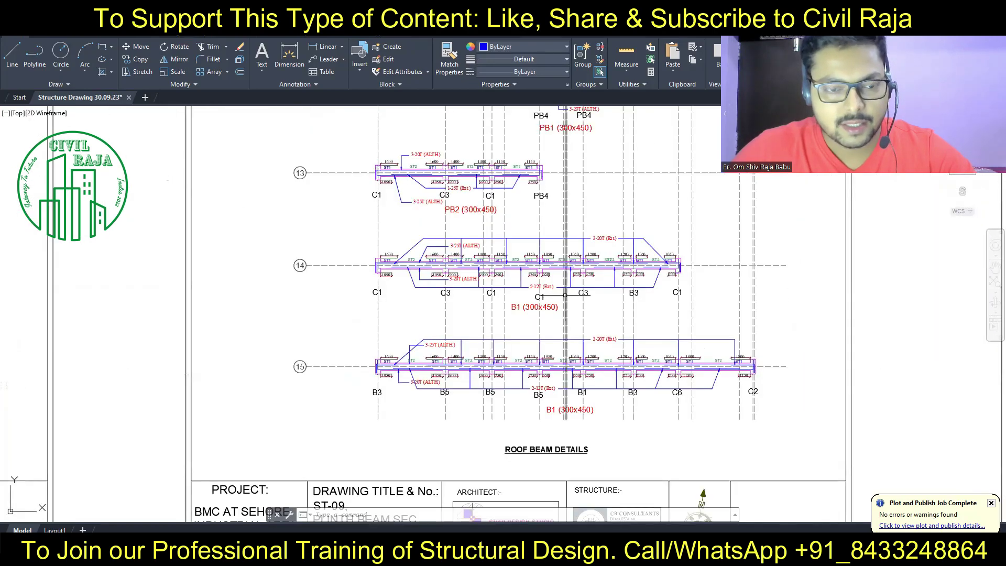
scroll(556, 289, "up", 4)
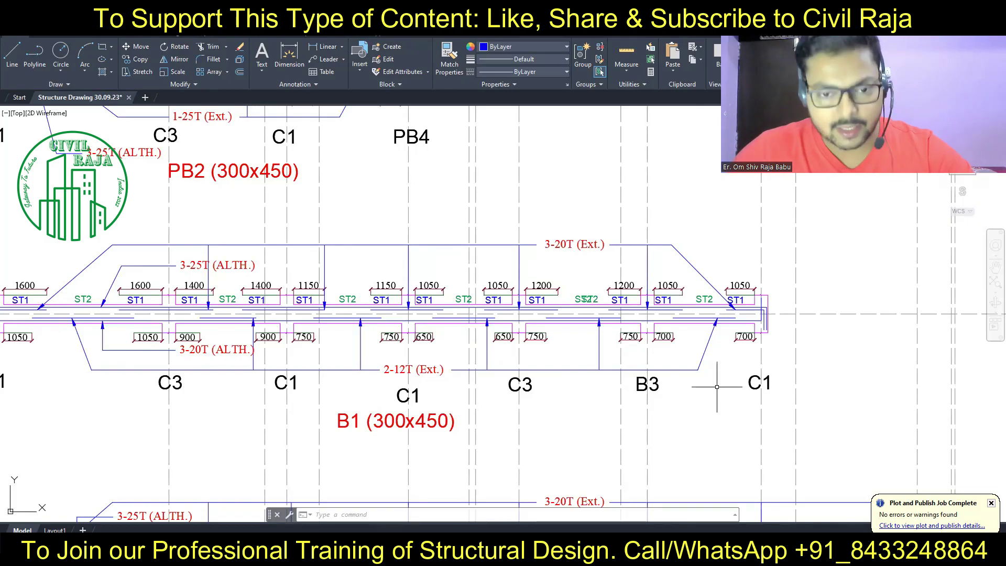
scroll(577, 340, "down", 2)
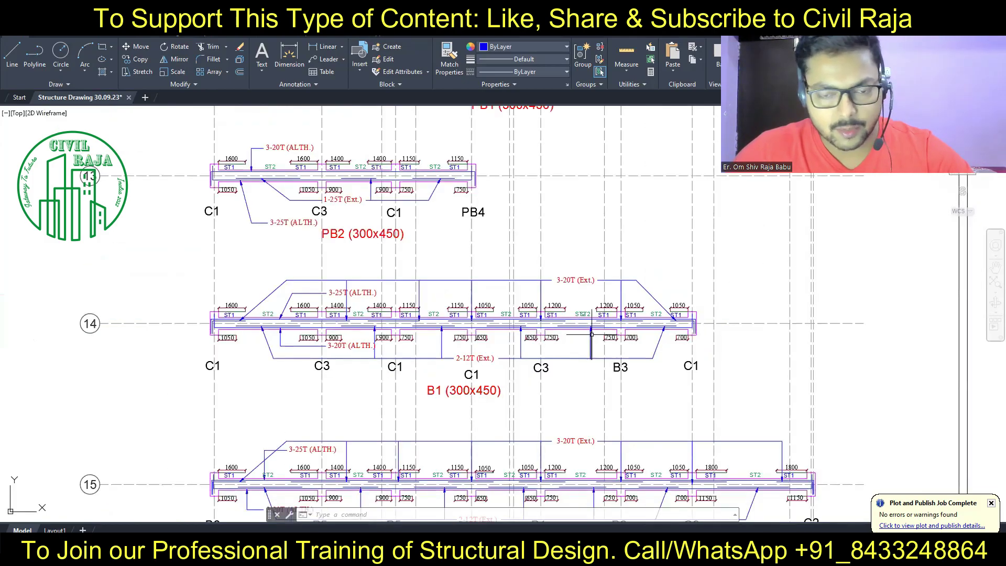
scroll(556, 335, "up", 2)
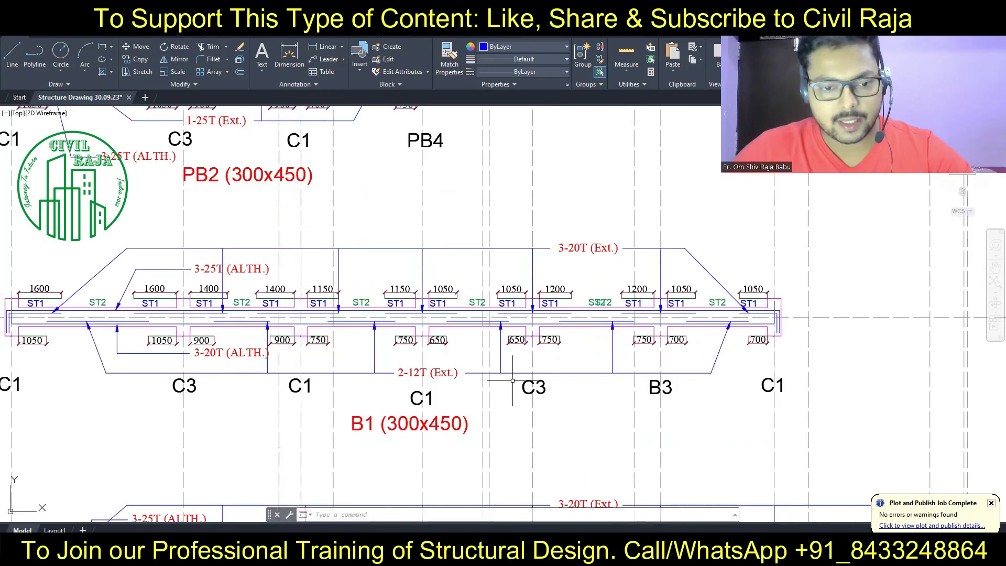
Step: Copy the B1 (300x450) beam mark to below the right span near B3
left_click(401, 424)
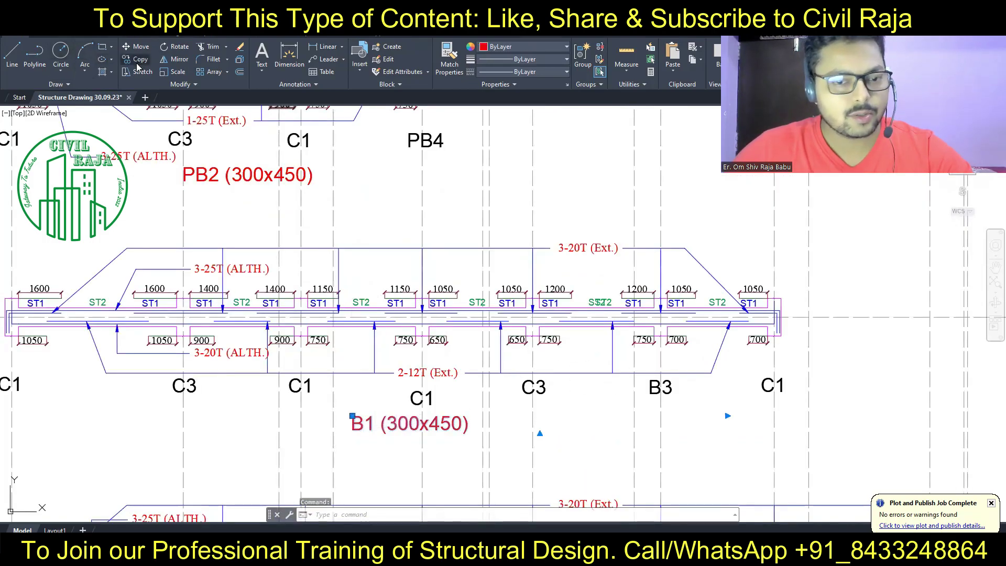
key("Escape")
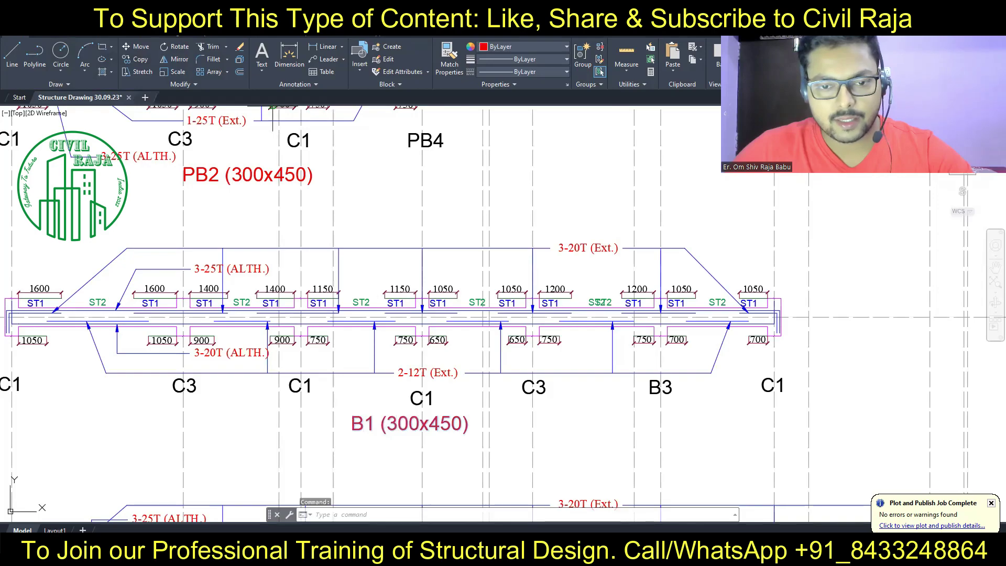
left_click(135, 58)
left_click(390, 451)
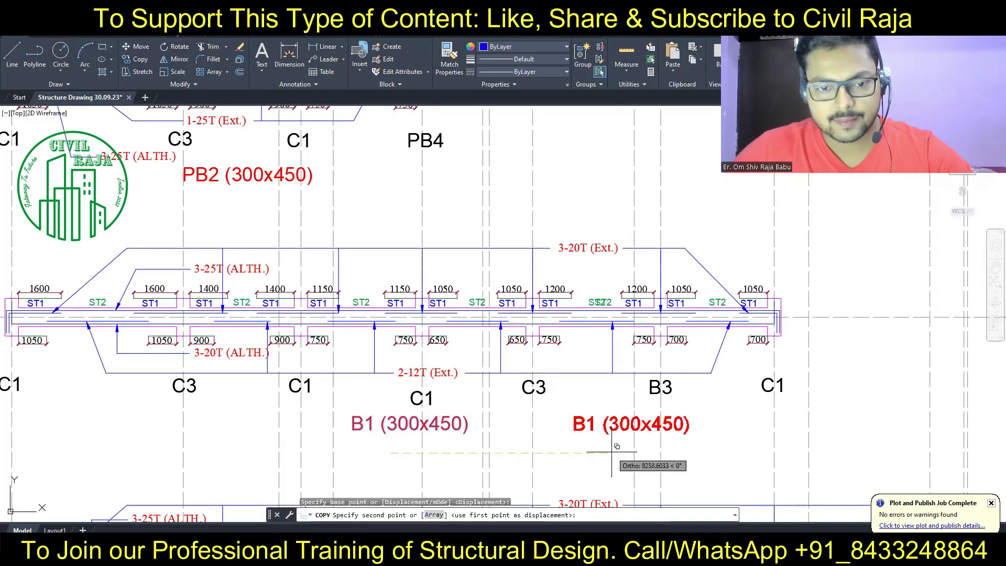
left_click(627, 451)
key("Escape")
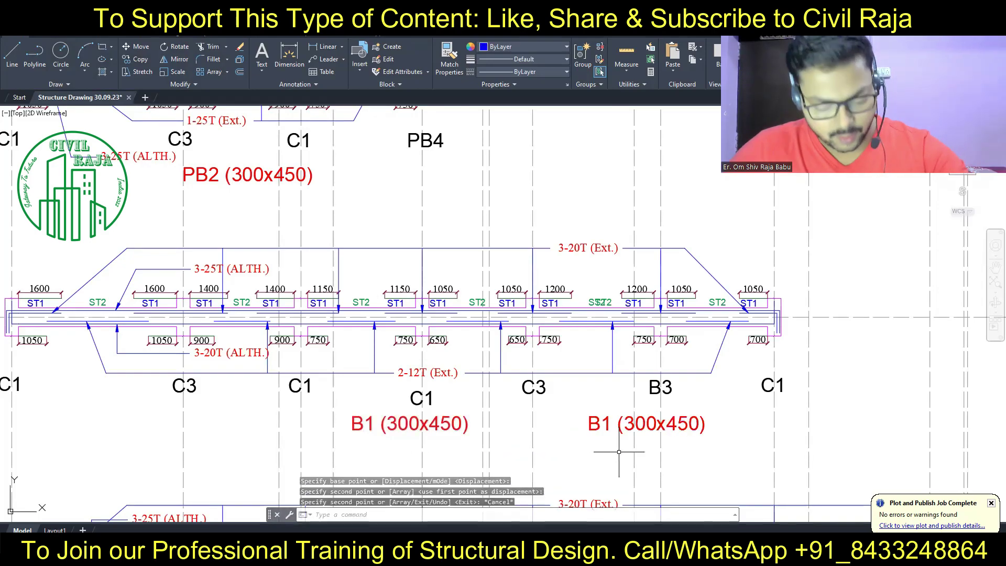
Step: Change the copied mark's text to read B2 (300x450)
left_click(611, 423)
left_click(609, 423)
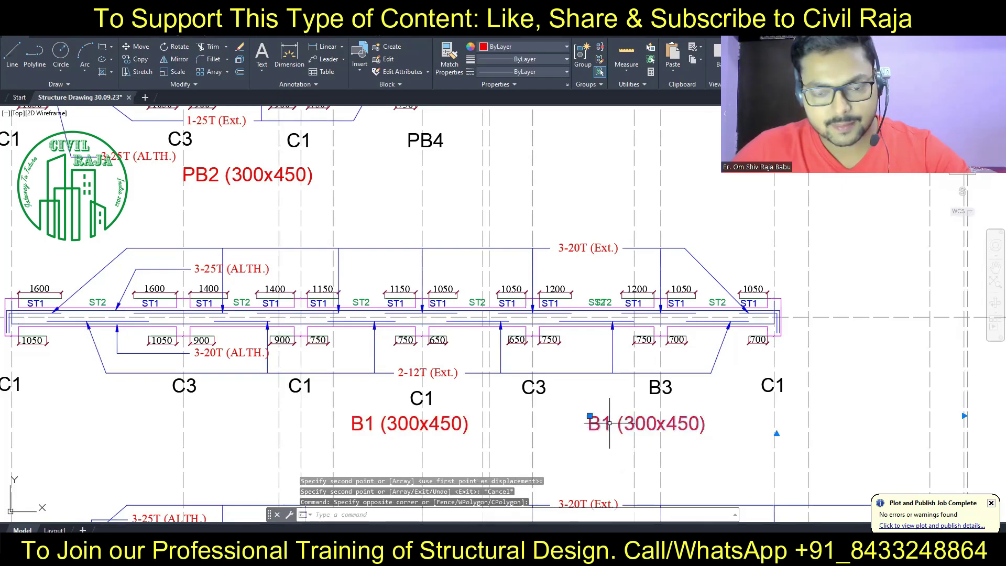
double_click(617, 424)
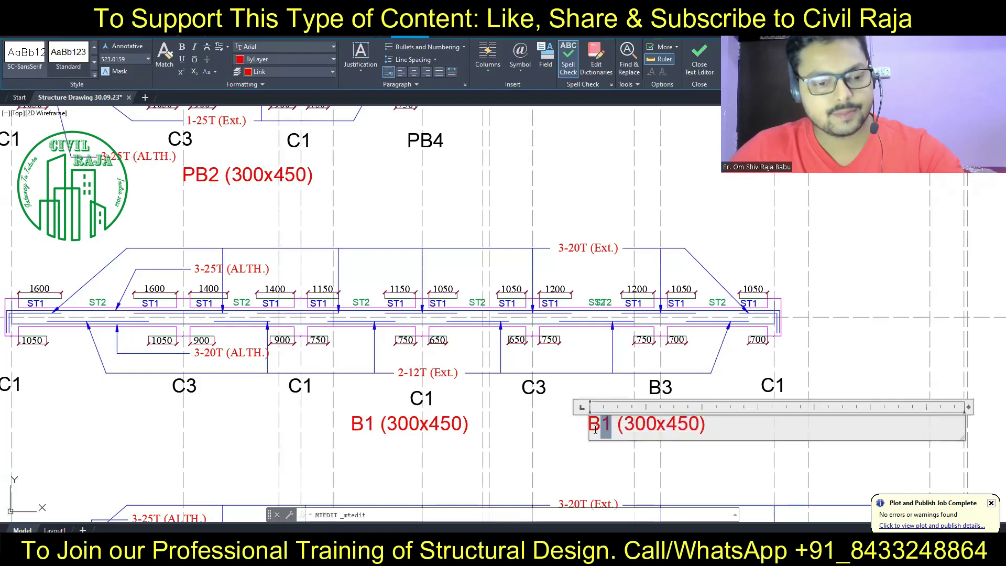
type("2")
left_click(581, 451)
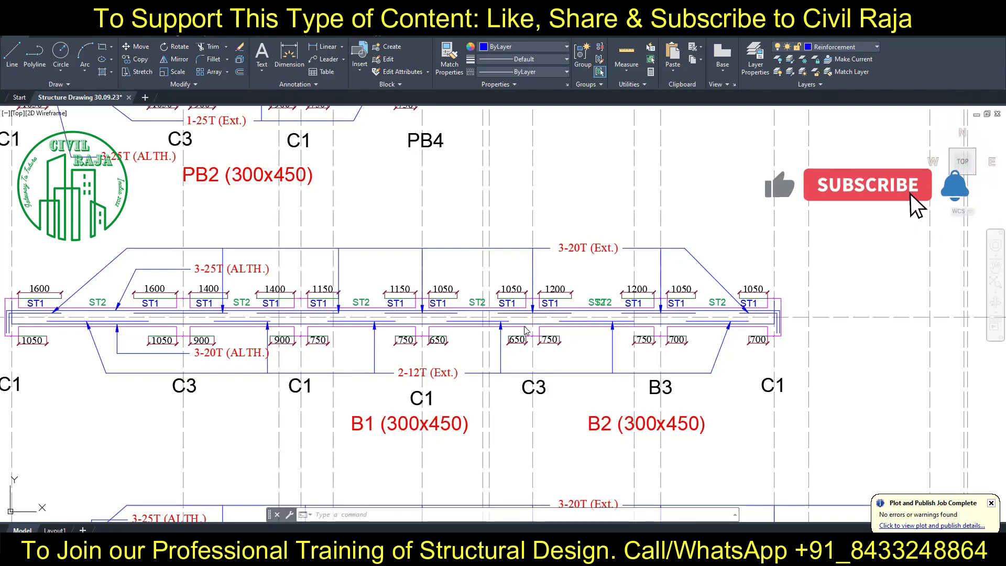
Step: Draw three vertical support lines across the row 14 beam at C3
scroll(530, 312, "up", 5)
left_click(12, 53)
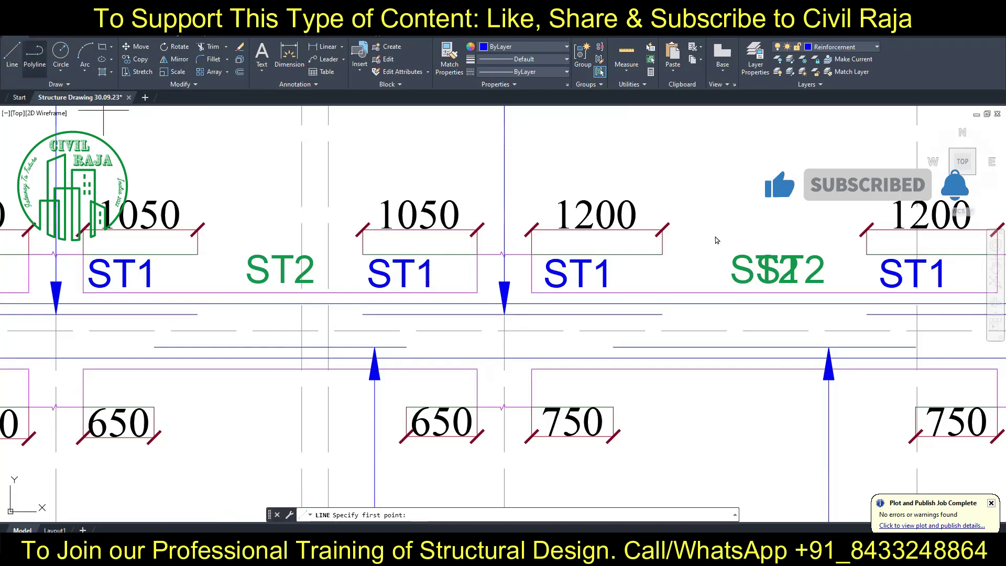
left_click(524, 304)
left_click(525, 396)
key("Escape")
key("Return")
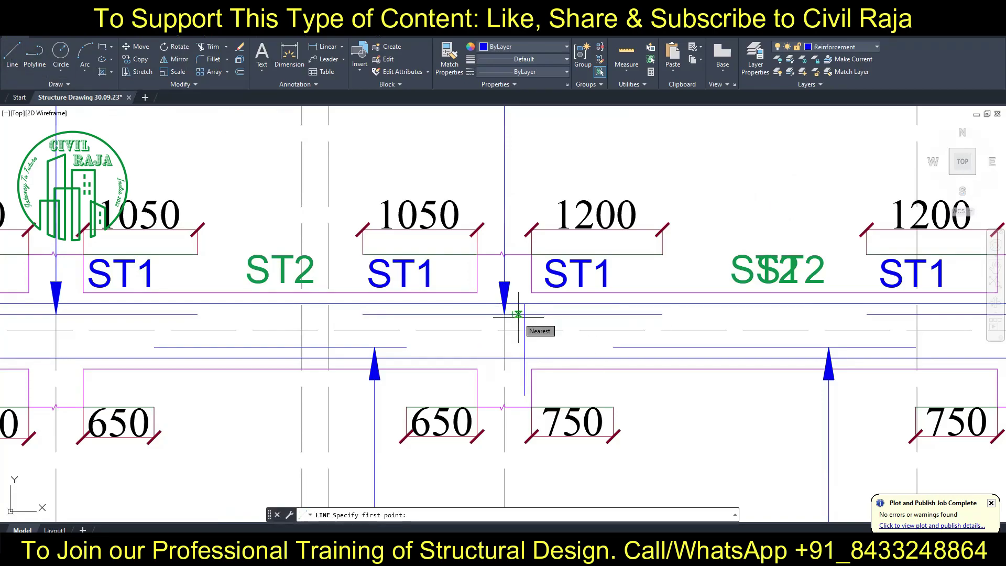
left_click(513, 314)
left_click(512, 396)
key("Escape")
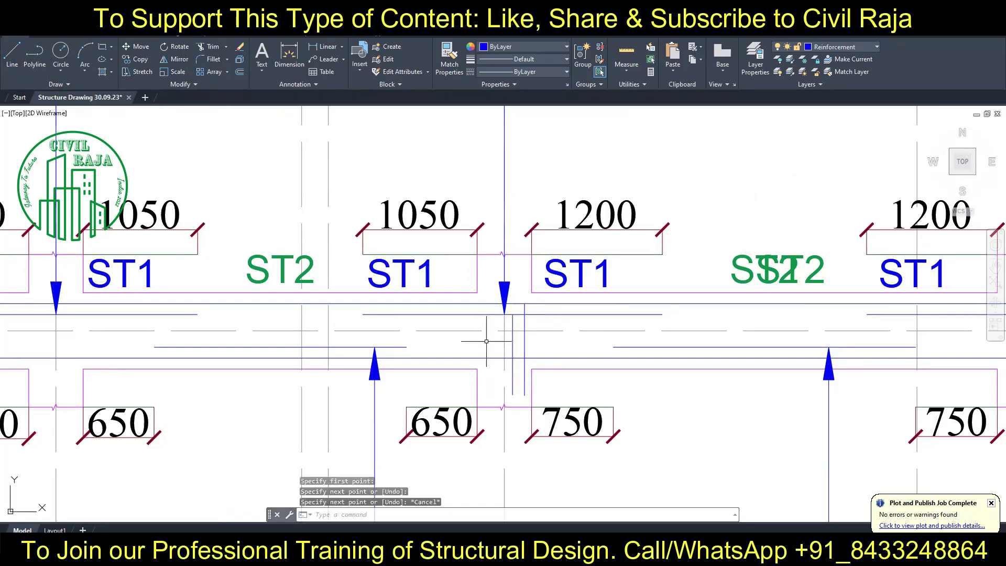
key("Return")
left_click(487, 304)
left_click(487, 395)
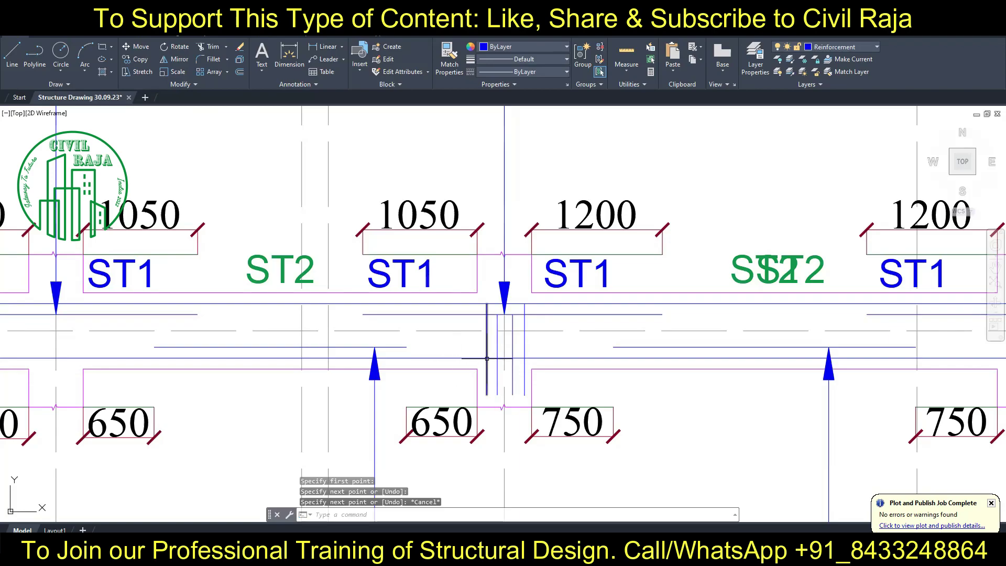
key("Escape")
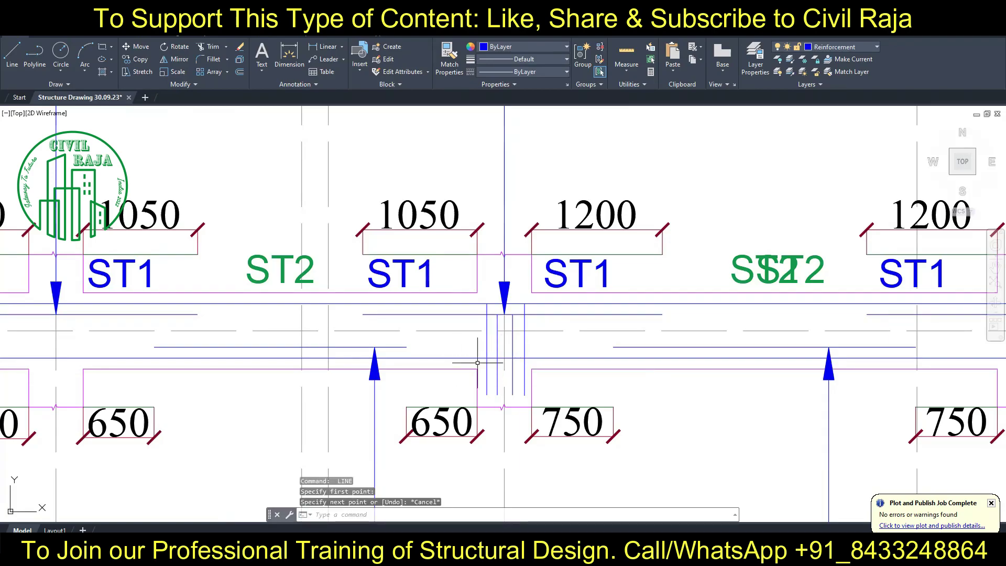
Step: Trim the beam's longitudinal lines between the new C3 support lines
scroll(493, 296, "up", 2)
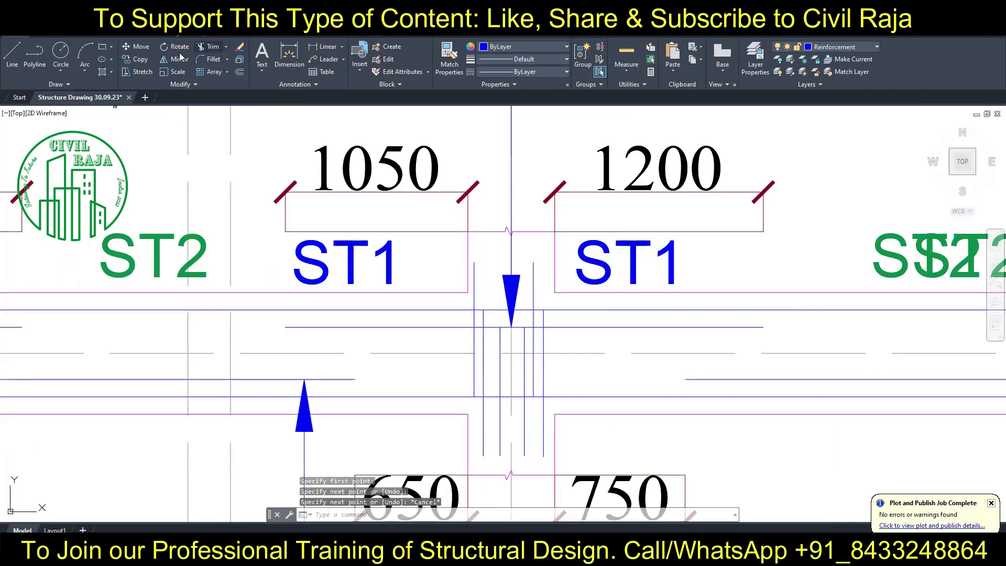
left_click(208, 46)
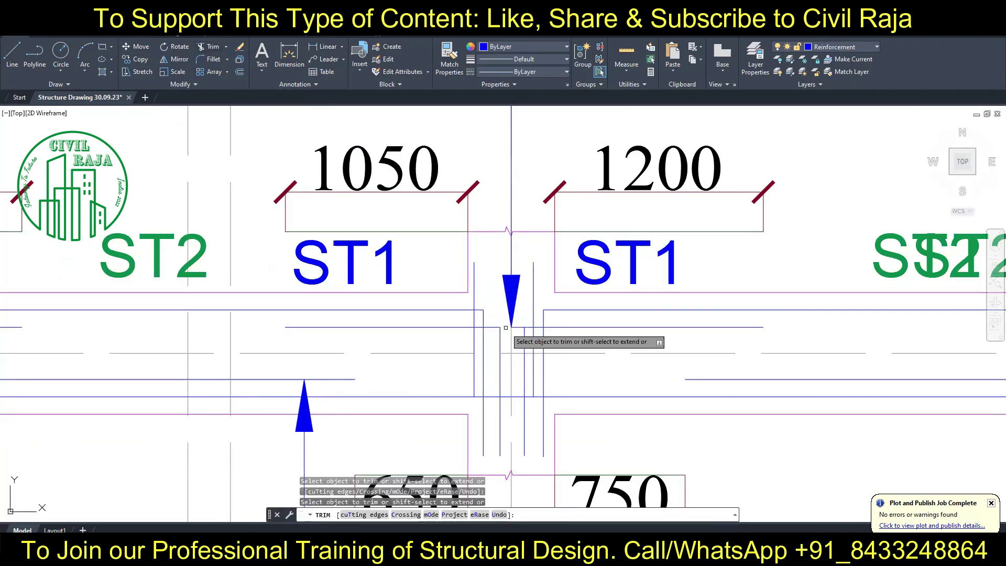
key("Escape")
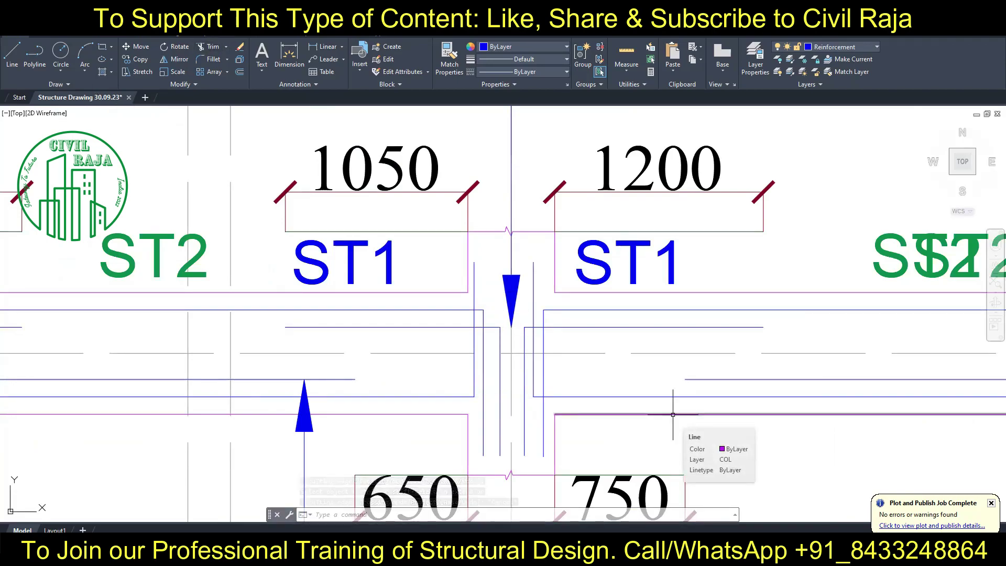
scroll(655, 341, "down", 3)
scroll(645, 289, "down", 2)
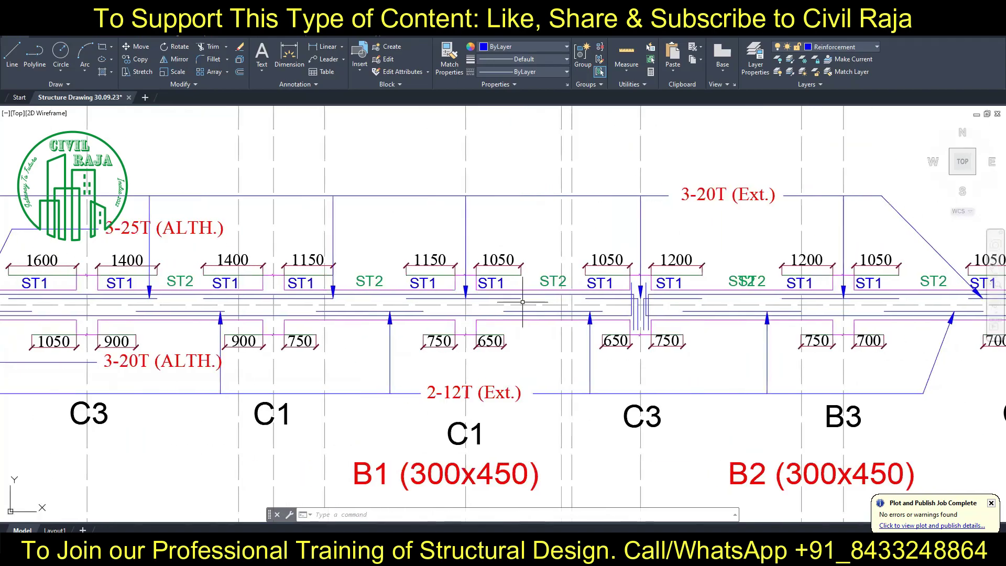
scroll(639, 247, "up", 2)
Step: Move the vertical bar line left toward the C3 support using its grips
left_click(629, 248)
left_click(630, 270)
left_click(569, 262)
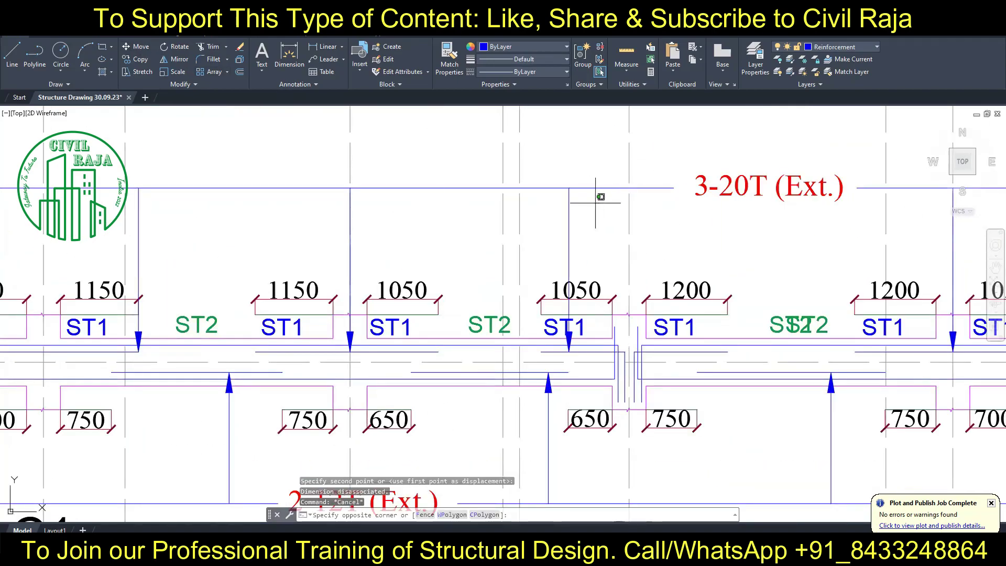
left_click(570, 166)
key("Escape")
key("Escape")
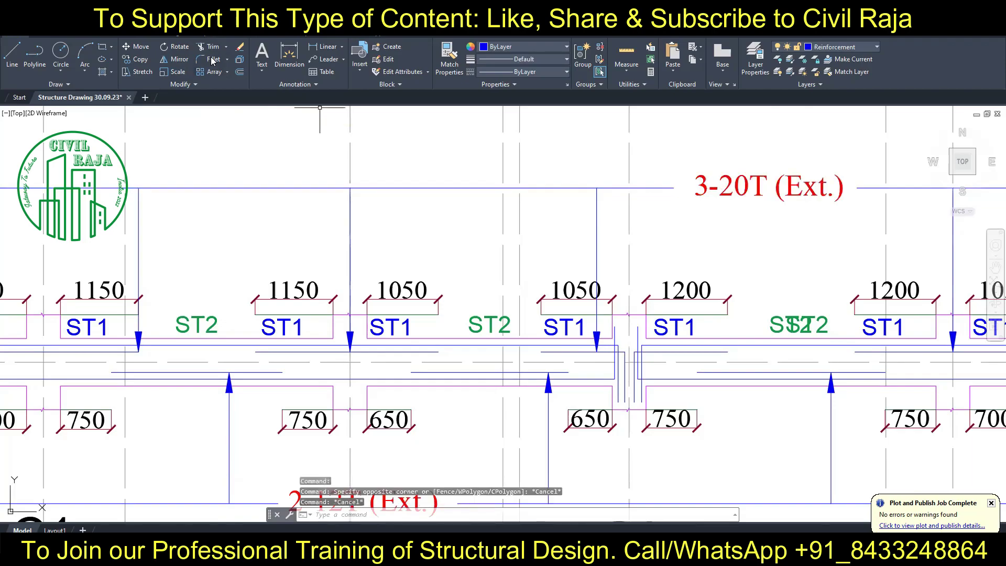
left_click(667, 238)
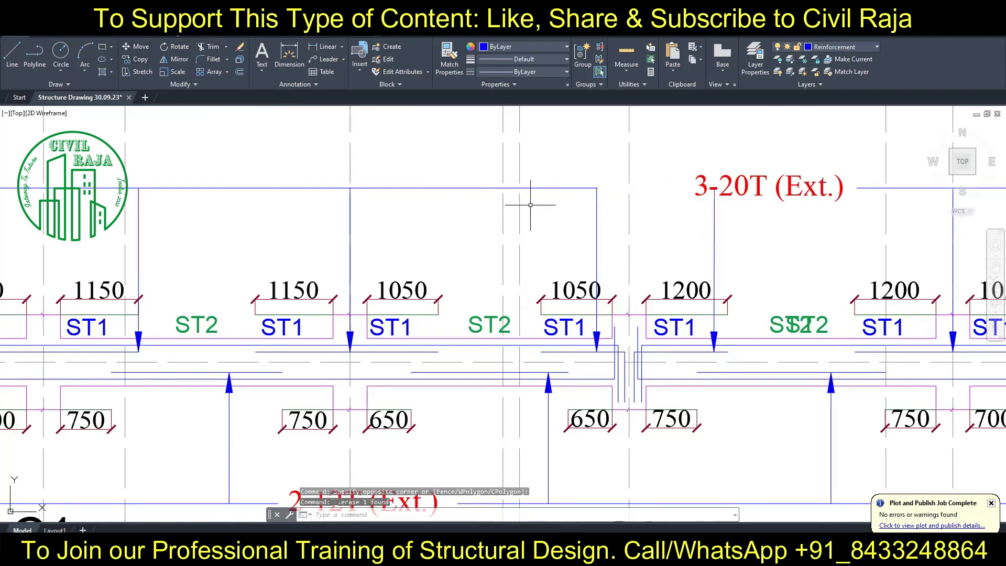
scroll(523, 197, "down", 2)
Step: Bring the left part of the row 14 beam into view
middle_click_drag(246, 257, 456, 258)
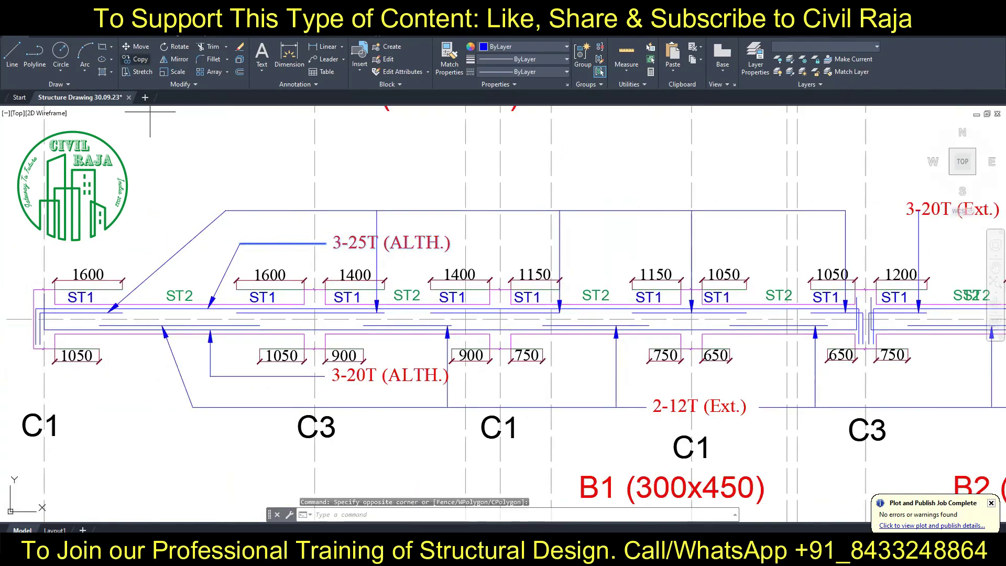
scroll(150, 111, "down", 5)
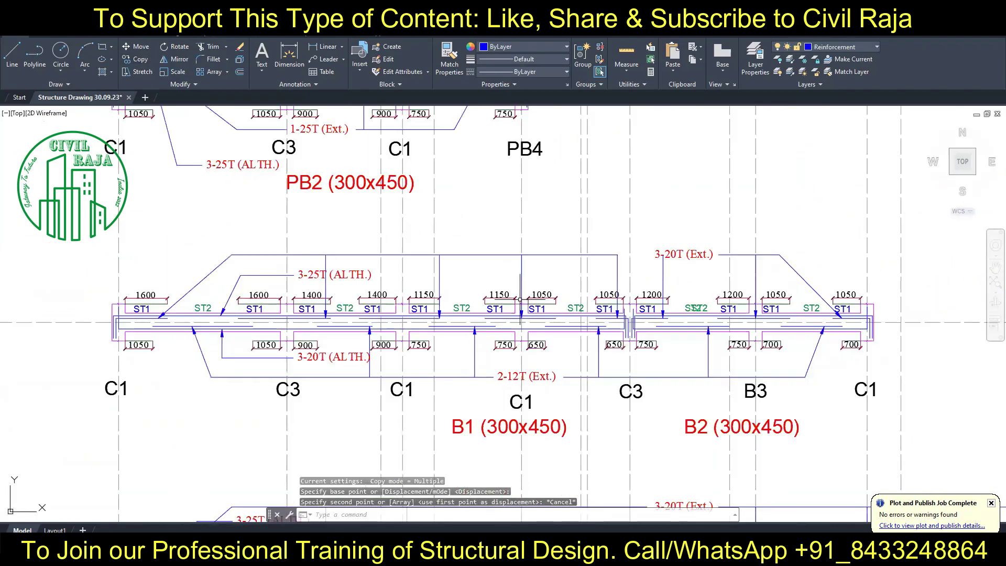
scroll(141, 109, "up", 4)
scroll(135, 107, "up", 2)
scroll(135, 107, "down", 4)
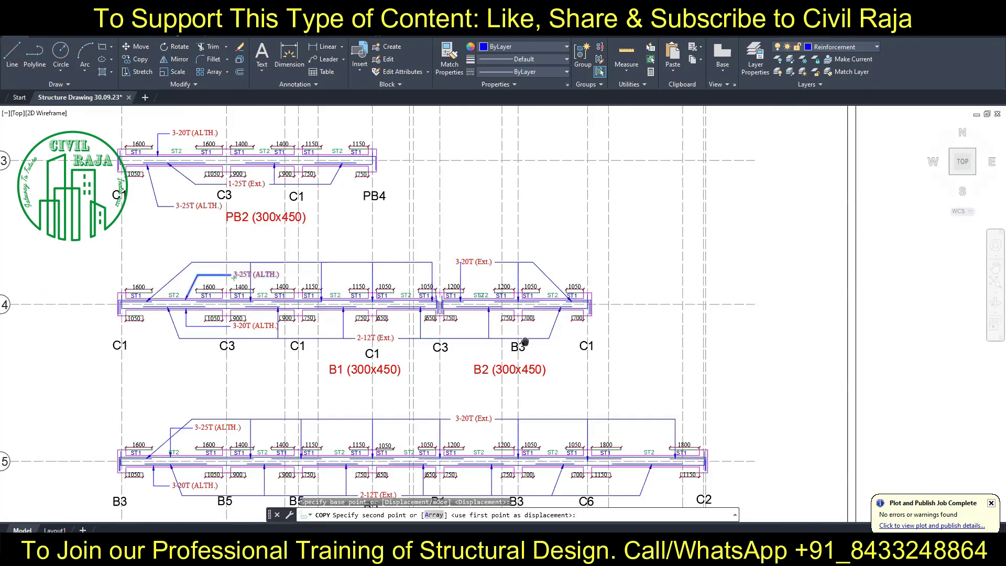
scroll(443, 302, "up", 4)
Step: Cancel stray Move and Trim commands started on the beam callouts
key("Delete")
key("m")
left_click(443, 302)
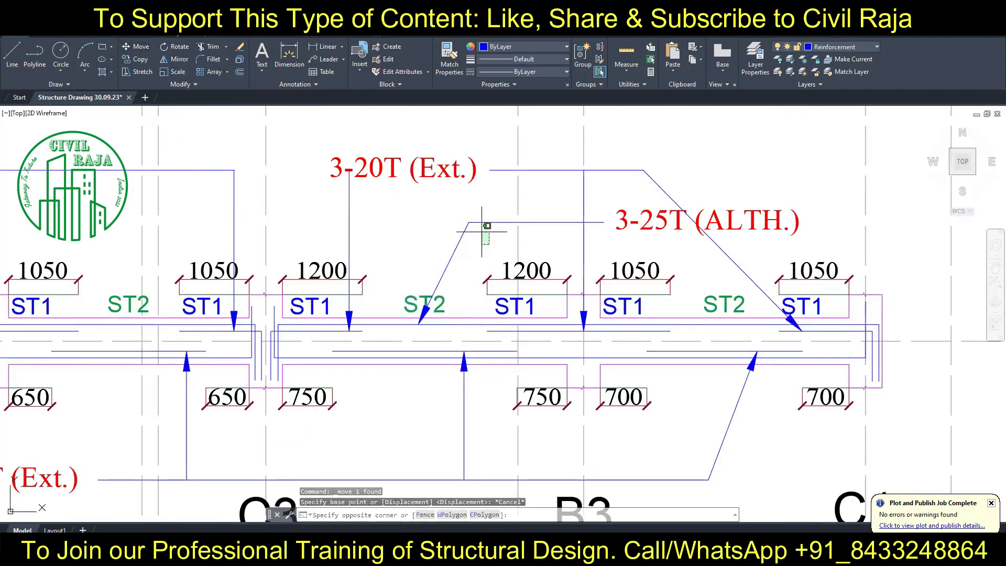
key("Escape")
scroll(466, 274, "down", 2)
type("tr")
key("Return")
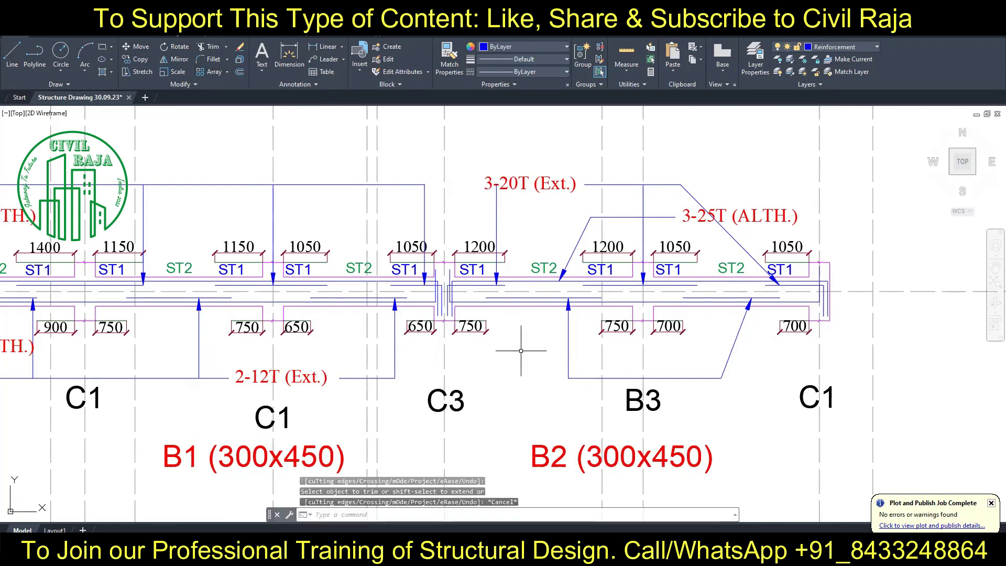
key("Escape")
middle_click_drag(331, 395, 641, 390)
Step: Copy B1's 3-20T (ALTH.) and 2-12T (Ext.) leader callouts onto the B2 span
left_click(167, 109)
left_click(199, 360)
type("co")
key("space")
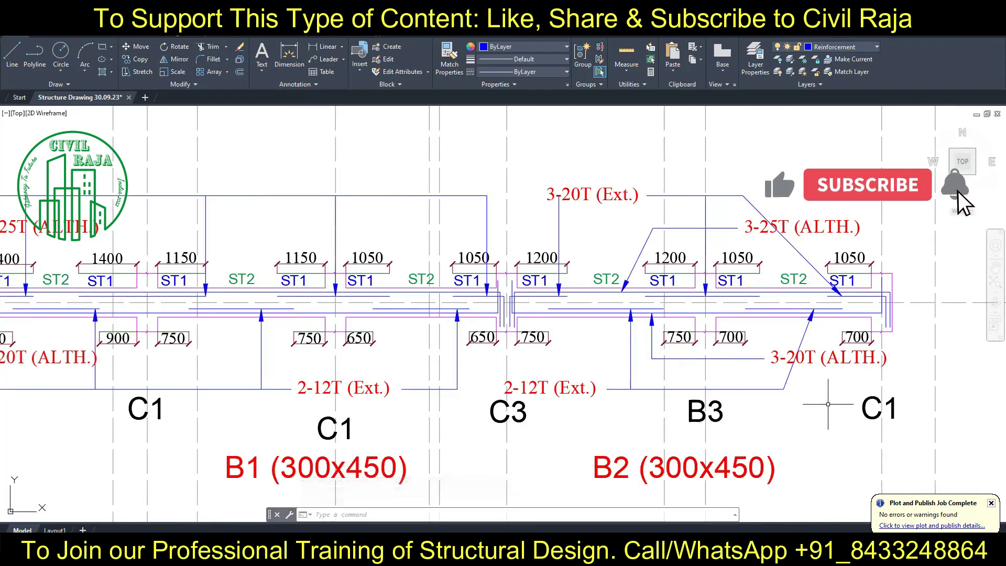
left_click(831, 438)
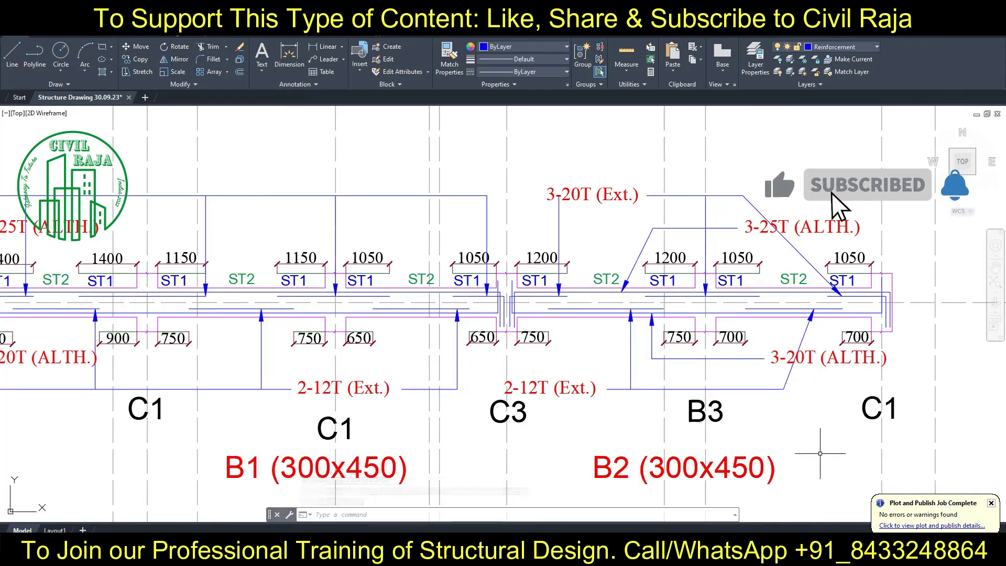
scroll(734, 301, "down", 2)
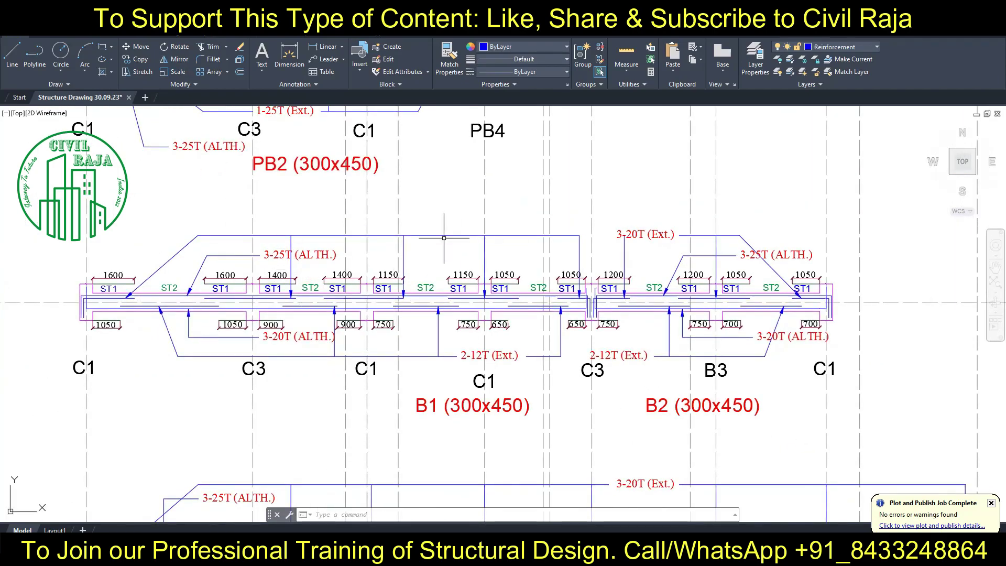
Step: Cancel a stray Trim, deselect the leader, and bring the B2 span into view
left_click(208, 47)
key("Escape")
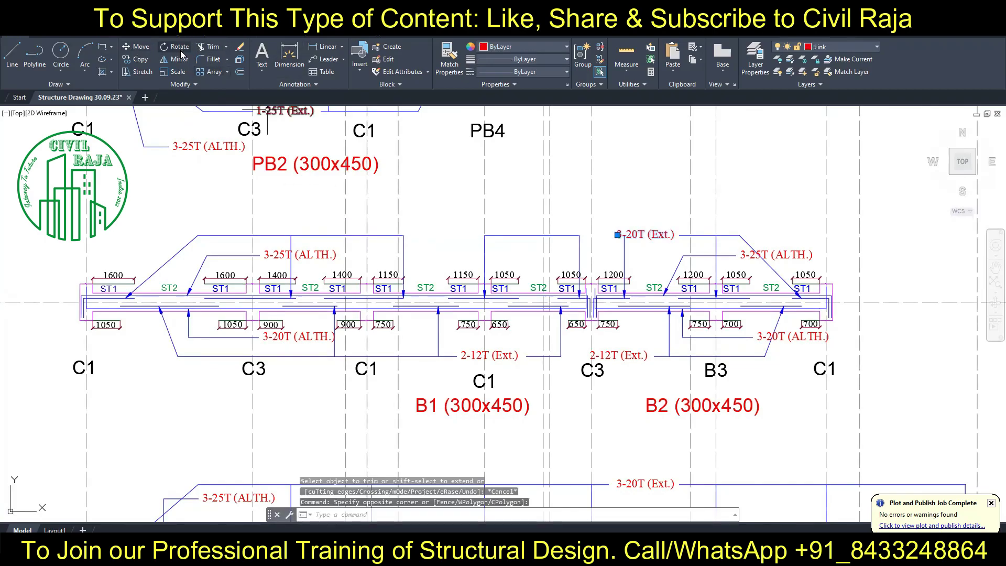
scroll(421, 235, "up", 1)
scroll(421, 234, "up", 3)
key("Escape")
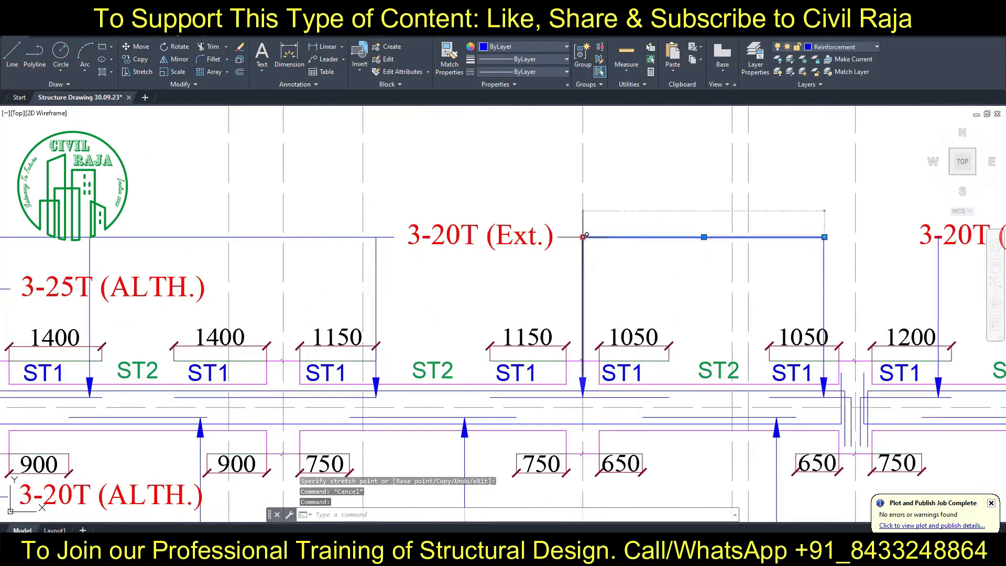
scroll(264, 231, "down", 2)
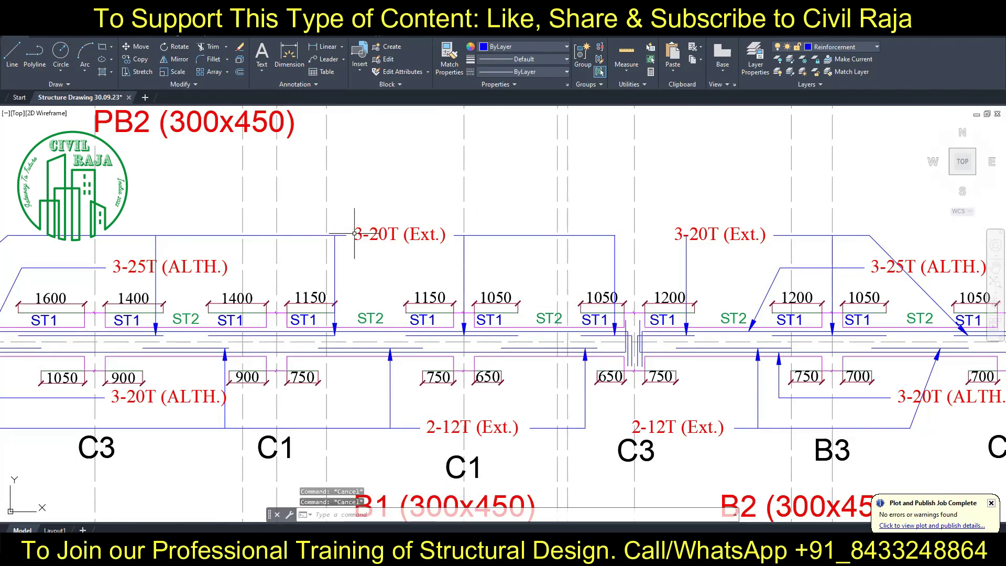
scroll(567, 293, "down", 2)
middle_click_drag(587, 283, 443, 255)
scroll(443, 255, "up", 2)
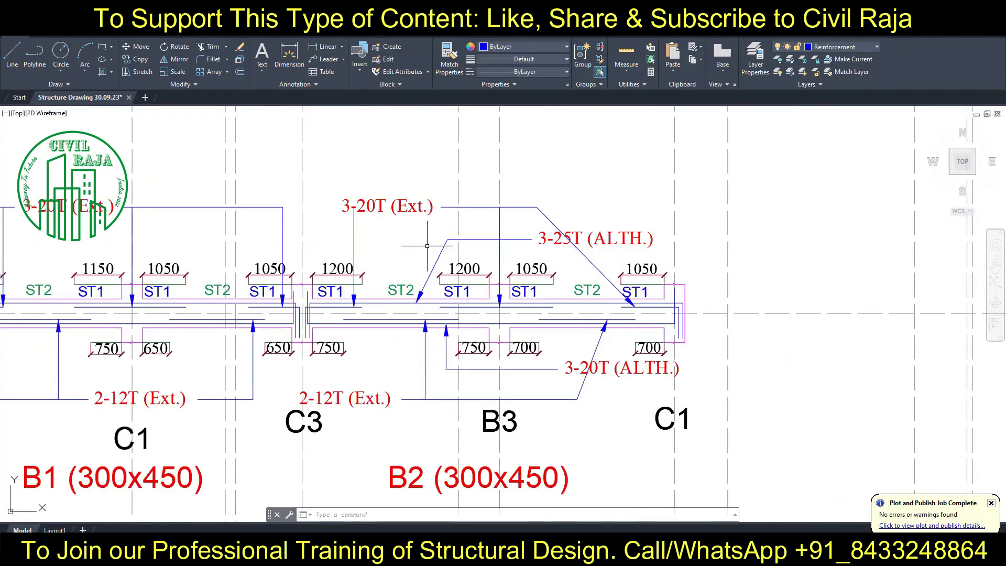
Step: Edit B2's callouts to 3-25T (Ext.) top and 3-20T (Ext.) bottom
double_click(367, 209)
key("BackSpace")
type("5")
left_click(362, 246)
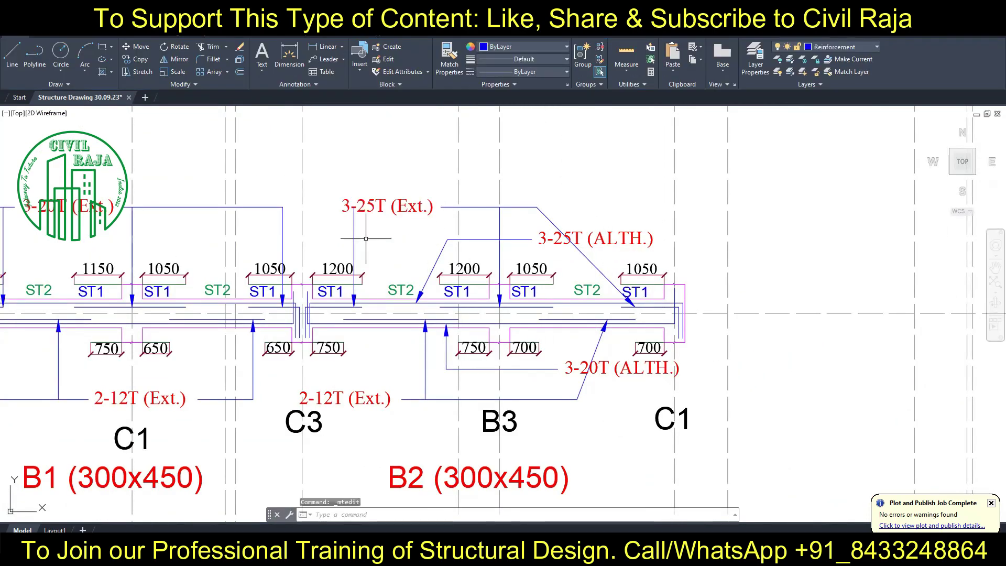
double_click(334, 401)
type("3-20T (Ext.)")
left_click(591, 434)
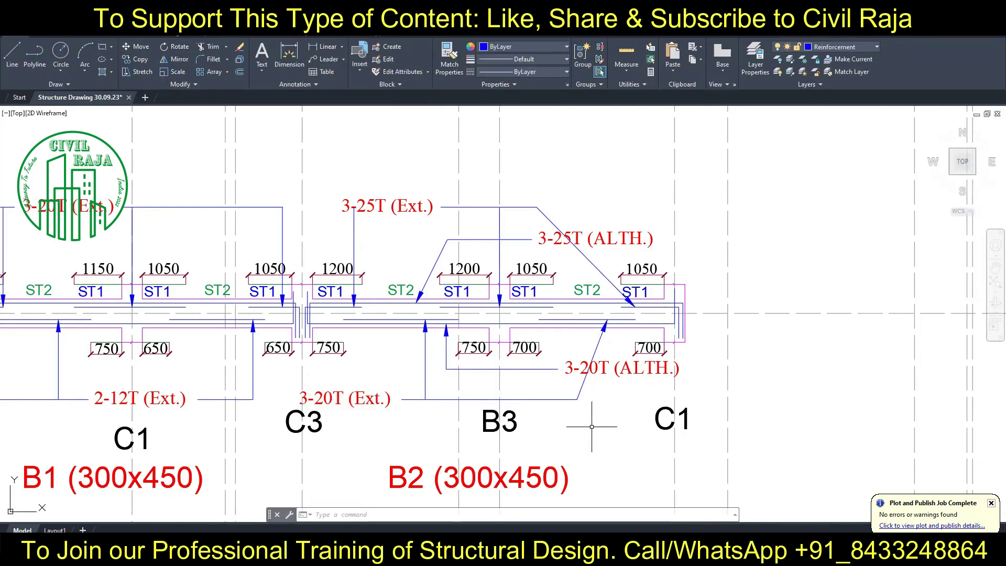
Step: Relabel the grid-7 beam's PB4 and PB1 supports as B1
scroll(603, 367, "down", 2)
scroll(472, 288, "down", 2)
mouse_move(368, 223)
middle_mouse_down()
mouse_move(368, 382)
mouse_move(368, 314)
middle_mouse_up()
scroll(367, 314, "down", 3)
scroll(278, 387, "up", 3)
scroll(278, 387, "up", 2)
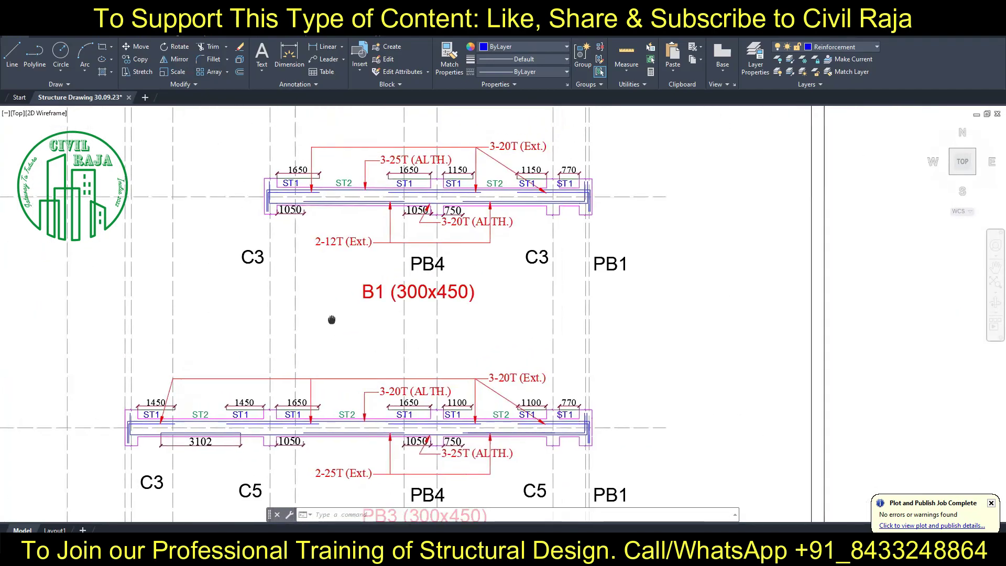
scroll(474, 310, "down", 2)
double_click(693, 276)
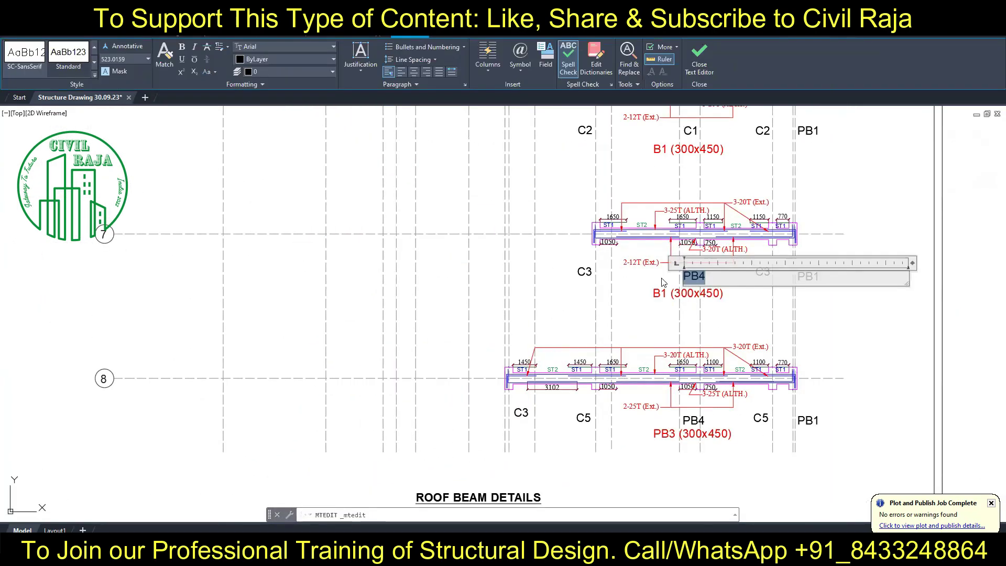
type("B1")
double_click(808, 276)
type("B1")
middle_click_drag(625, 199, 629, 345)
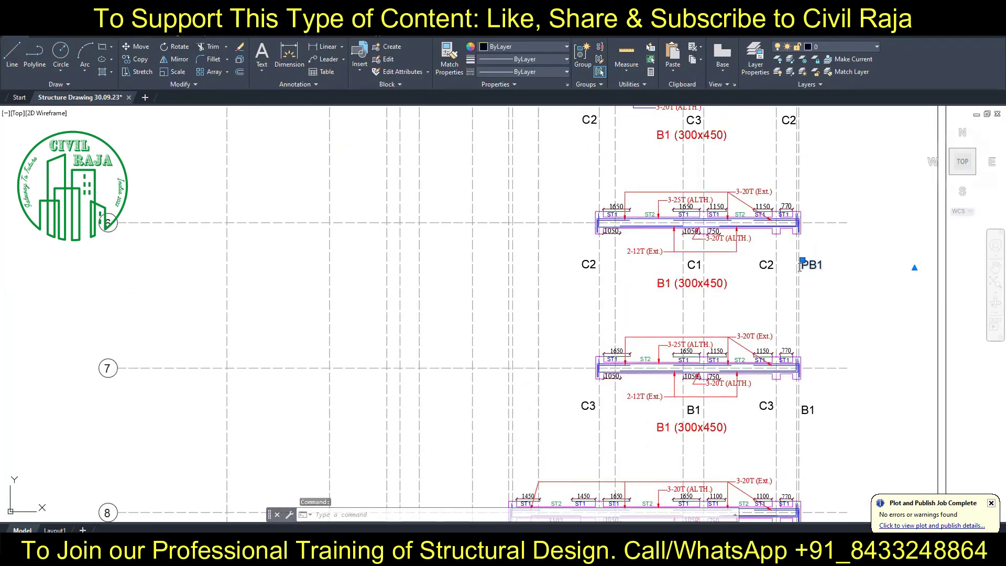
Step: Relabel the grid-4 beam's PB4 support as B1
scroll(700, 205, "up", 2)
scroll(701, 205, "down", 2)
mouse_move(701, 205)
middle_mouse_down()
mouse_move(674, 286)
mouse_move(671, 398)
middle_mouse_up()
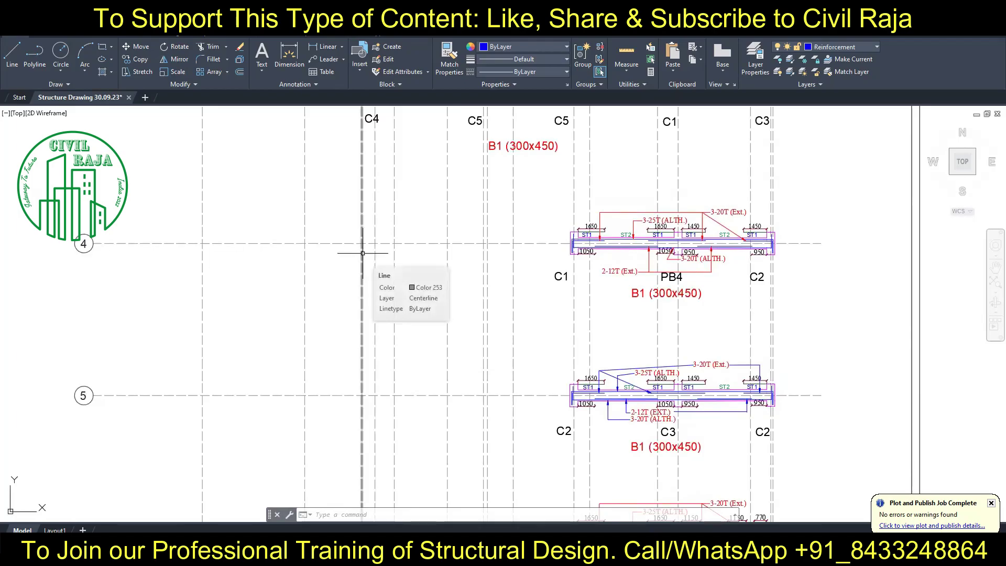
double_click(677, 277)
type("B1")
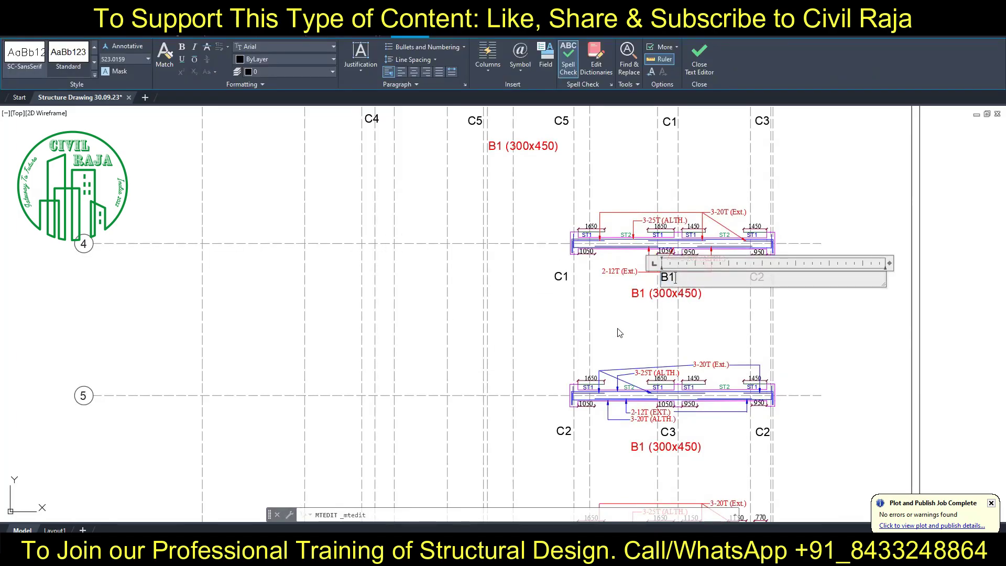
left_click(588, 267)
middle_click_drag(551, 467, 550, 469)
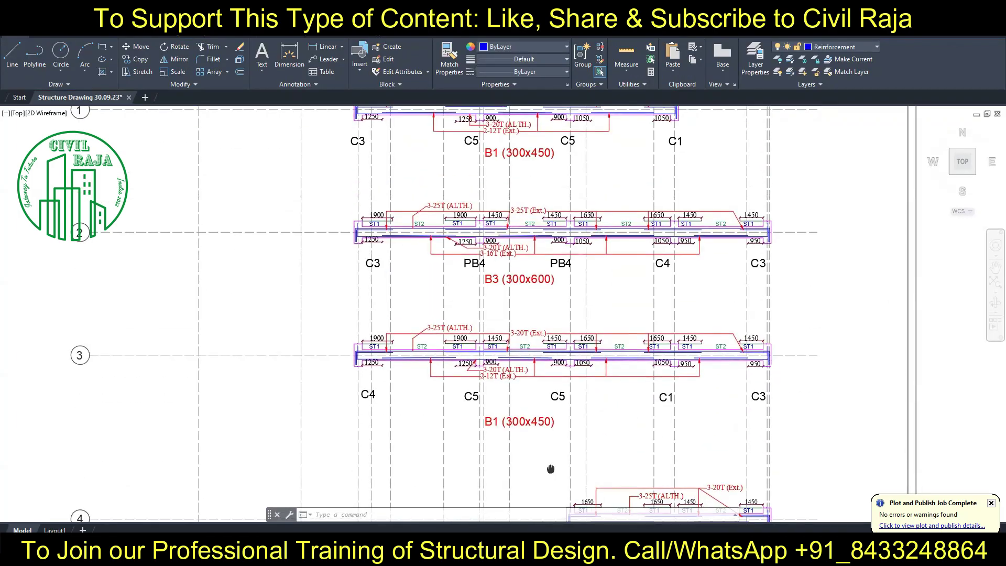
Step: Change beam B3's two PB4 supports to B1 and B5, then save the drawing
double_click(474, 264)
left_click(423, 267)
double_click(560, 263)
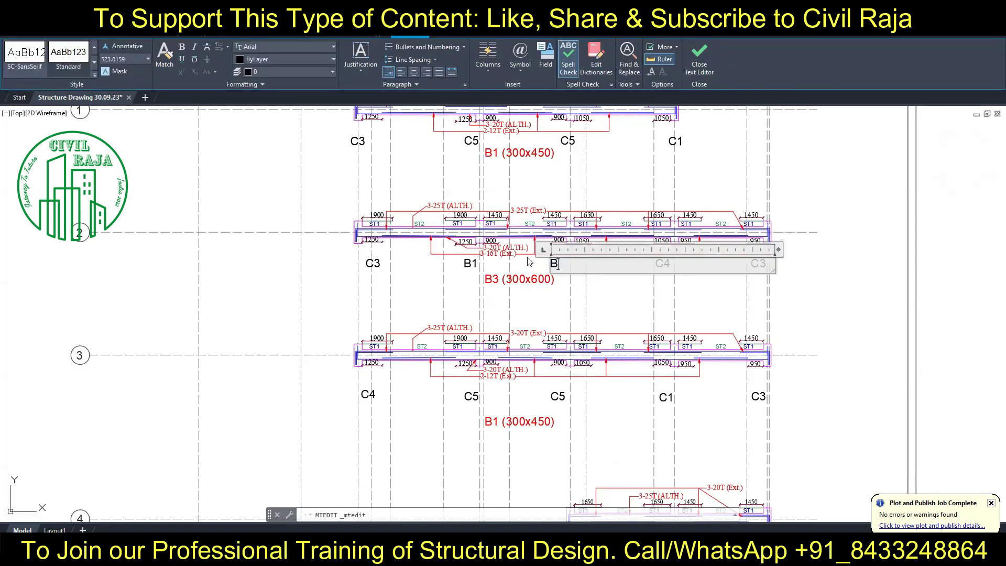
type("B5")
key("ctrl+Return")
middle_click_drag(665, 258, 669, 334)
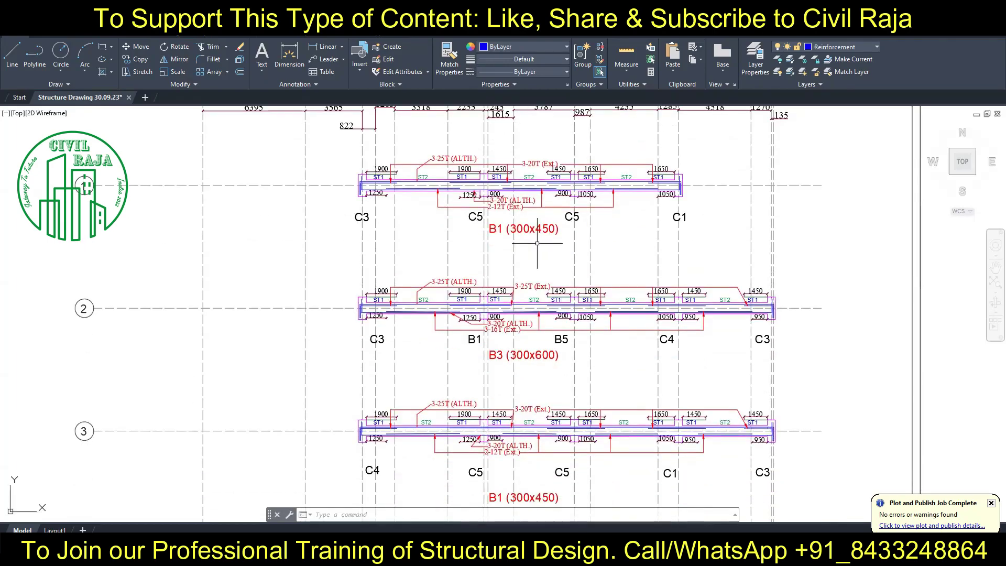
key("ctrl+s")
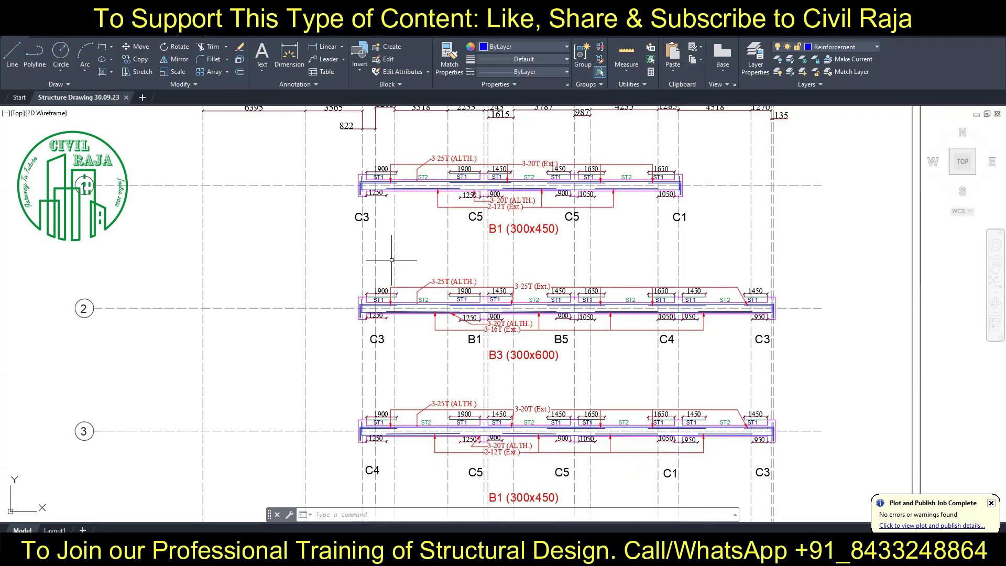
Step: Rename the PB3 beam mark to B2
middle_click_drag(574, 382, 579, 227)
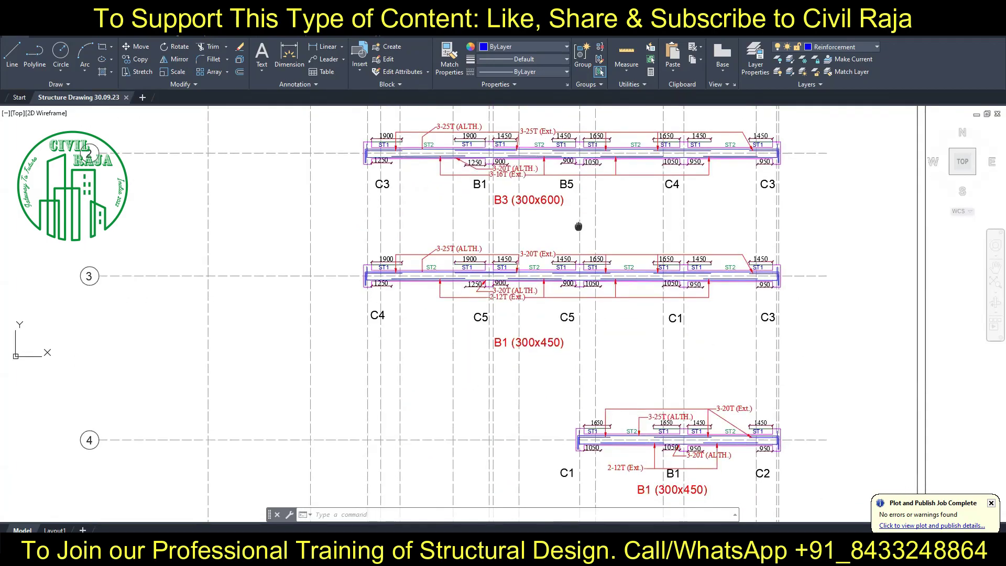
scroll(574, 304, "down", 2)
scroll(775, 404, "up", 3)
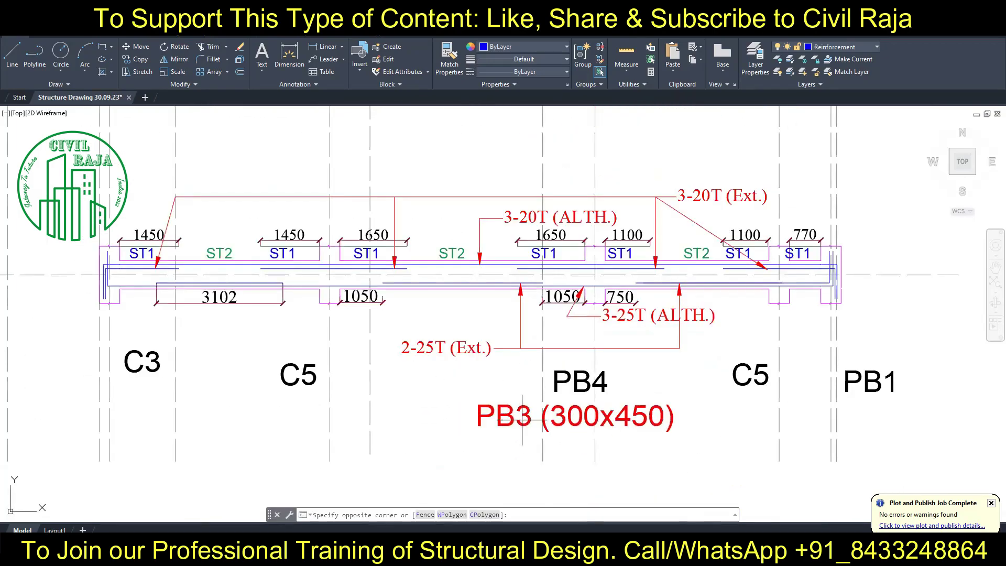
double_click(503, 419)
type("B2")
left_click(450, 424)
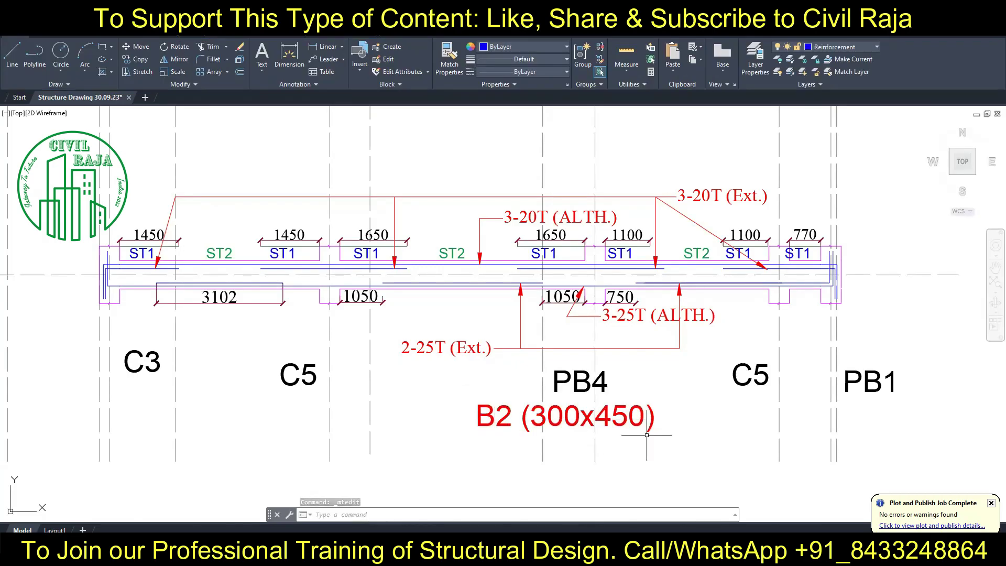
Step: Relabel the PB1 and PB4 supports as B1
double_click(852, 381)
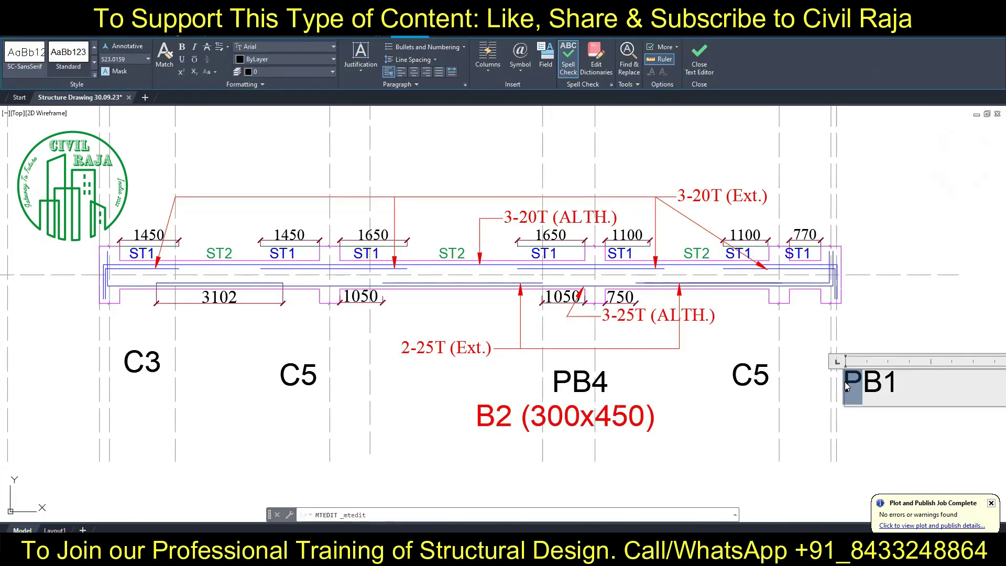
key("Delete")
left_click(830, 400)
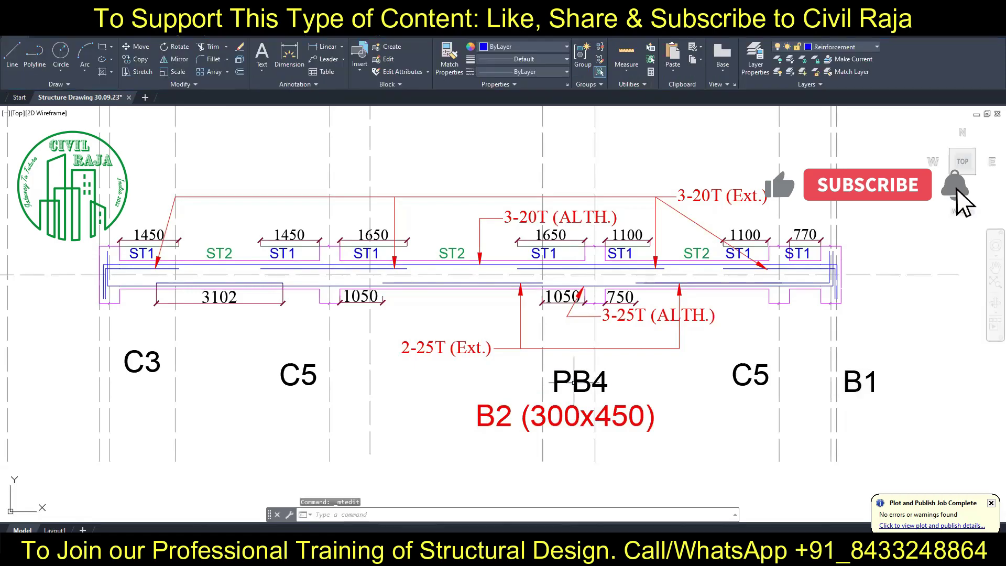
double_click(580, 381)
type("B1")
left_click(694, 375)
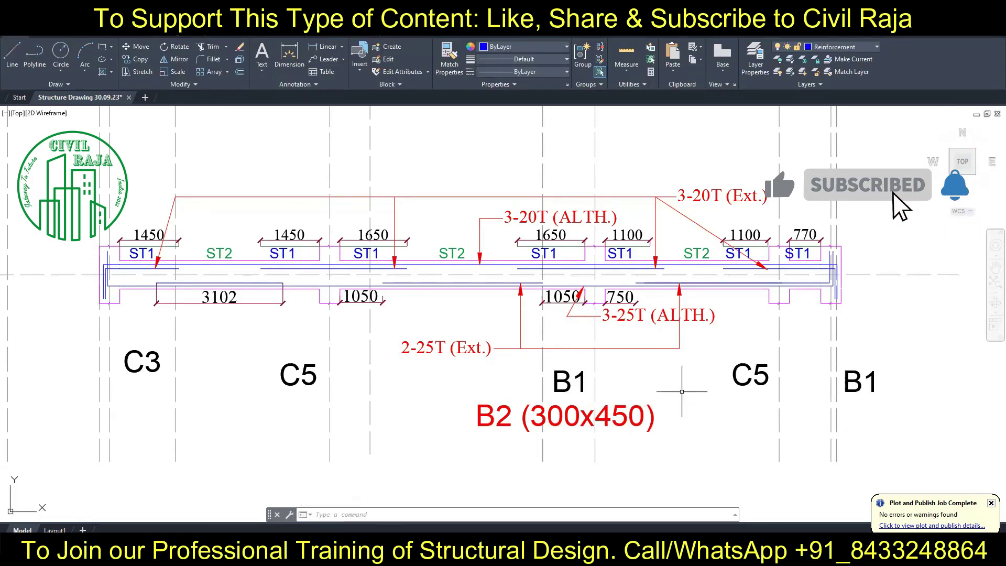
Step: Set the ALTH. callouts to 3-25T (ALTH.) upper and 3-20T (ALTH.) lower
double_click(530, 217)
type("5")
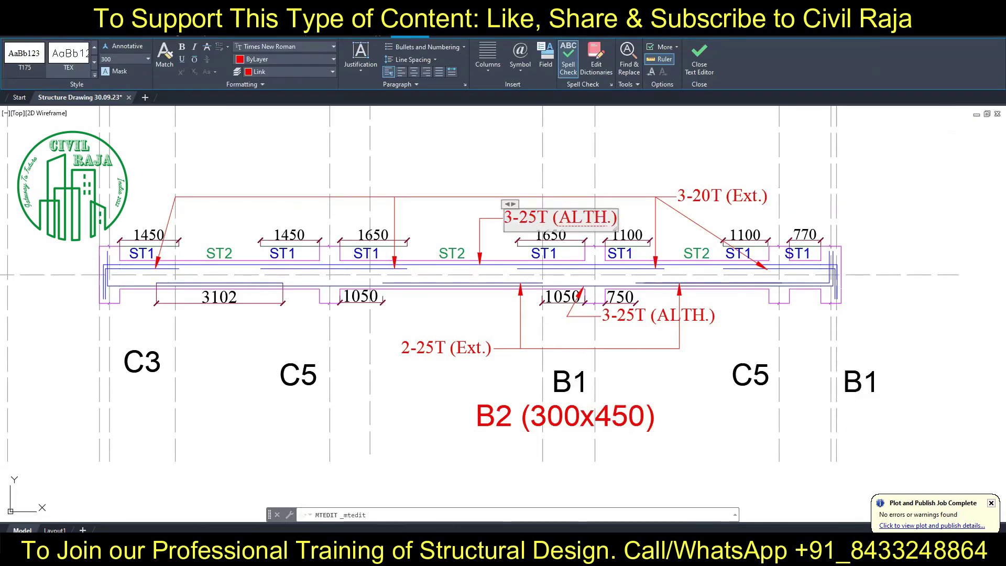
left_click(498, 169)
double_click(624, 319)
type("0")
left_click(655, 367)
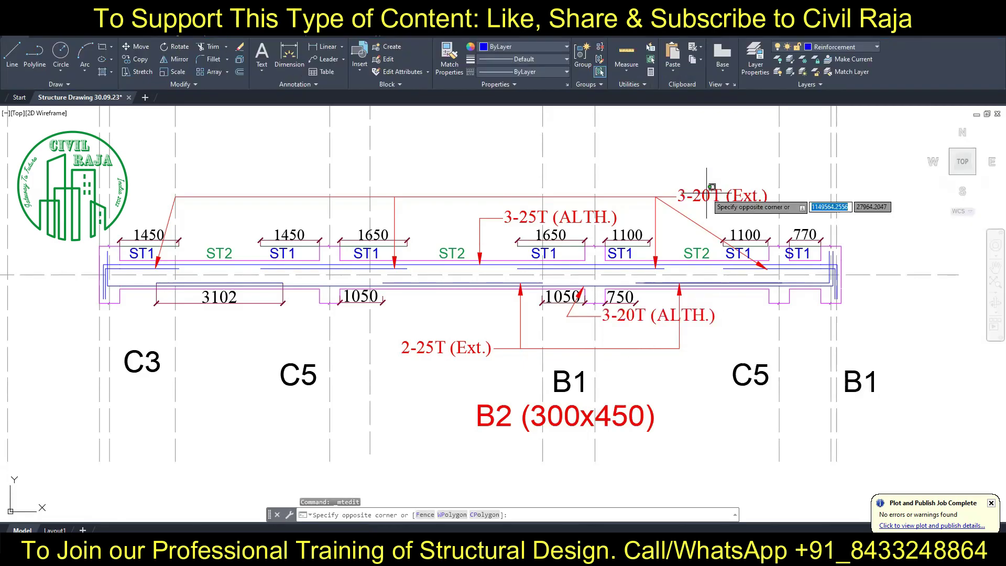
Step: Set the Ext. callouts to 3-25T (Ext.) upper and 3-20T (Ext.) lower
double_click(705, 196)
type("5")
left_click(700, 162)
double_click(419, 347)
type("3-")
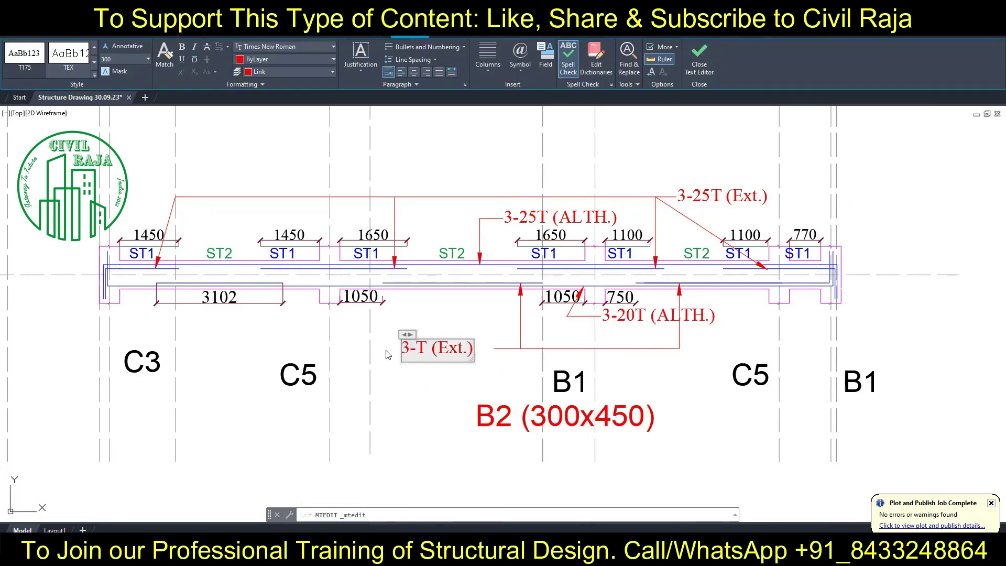
type("20")
left_click(400, 403)
Step: Change the grid 9 beam mark to B4(350x600)
scroll(400, 403, "down", 3)
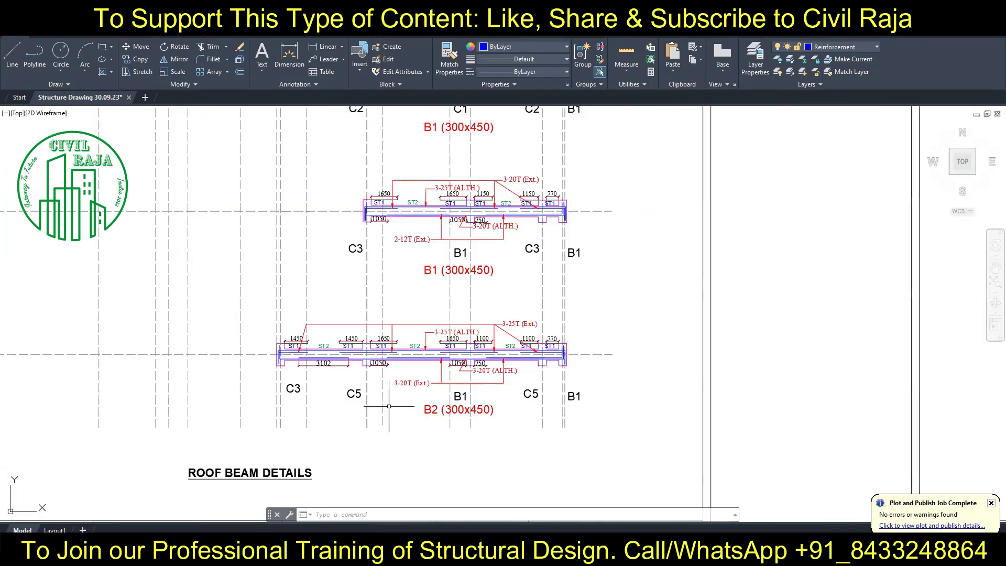
scroll(400, 403, "down", 3)
scroll(400, 375, "up", 3)
scroll(440, 389, "up", 2)
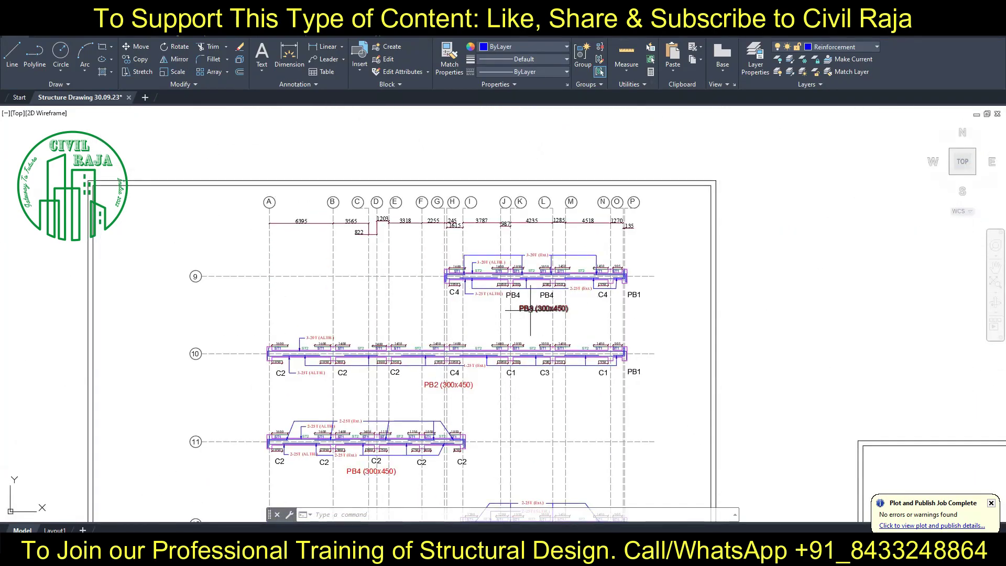
double_click(531, 310)
type("4")
left_click(550, 281)
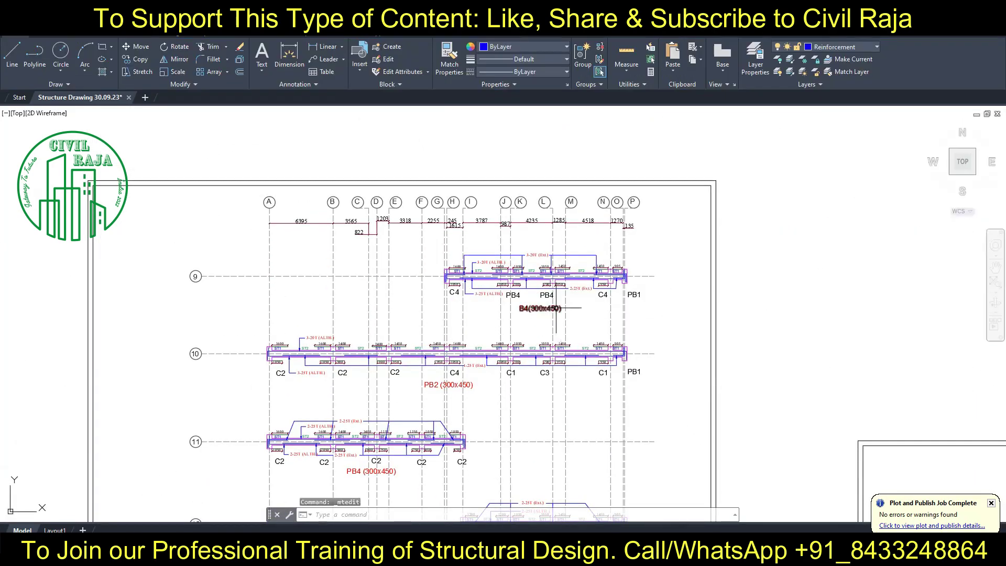
scroll(553, 279, "up", 5)
double_click(482, 402)
type("5")
double_click(541, 401)
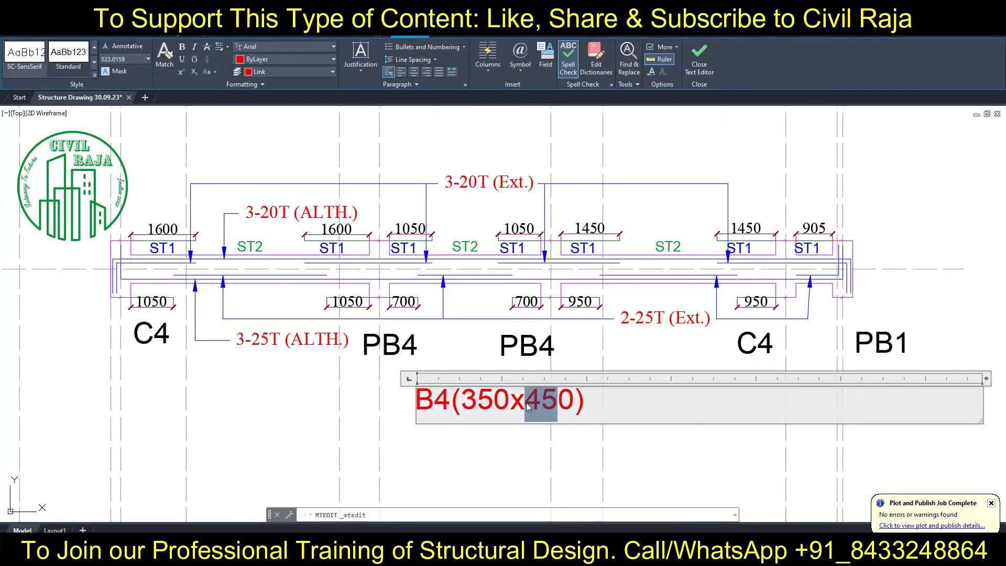
type("600")
left_click(625, 357)
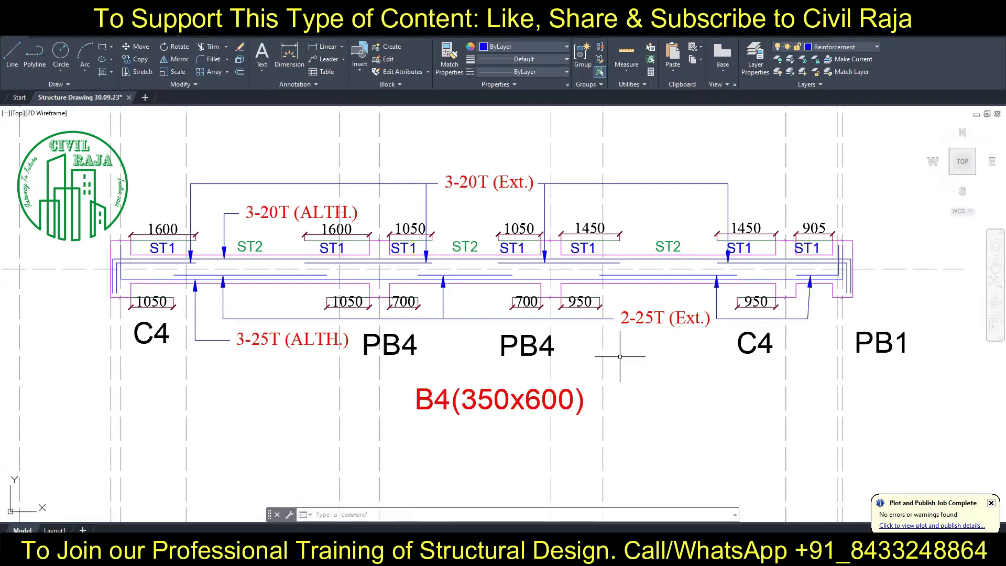
Step: Rename grid 9's support labels PB4, PB4 and PB1 to B3, B5 and B1
double_click(389, 346)
type("B3")
left_click(527, 346)
double_click(527, 346)
type("B5")
left_click(881, 344)
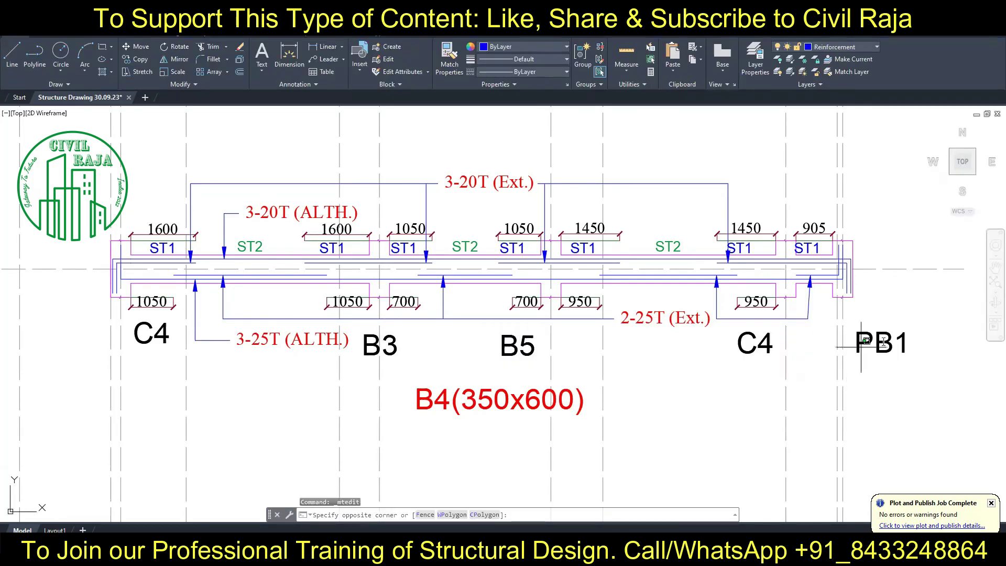
double_click(880, 344)
type("B1")
left_click(805, 389)
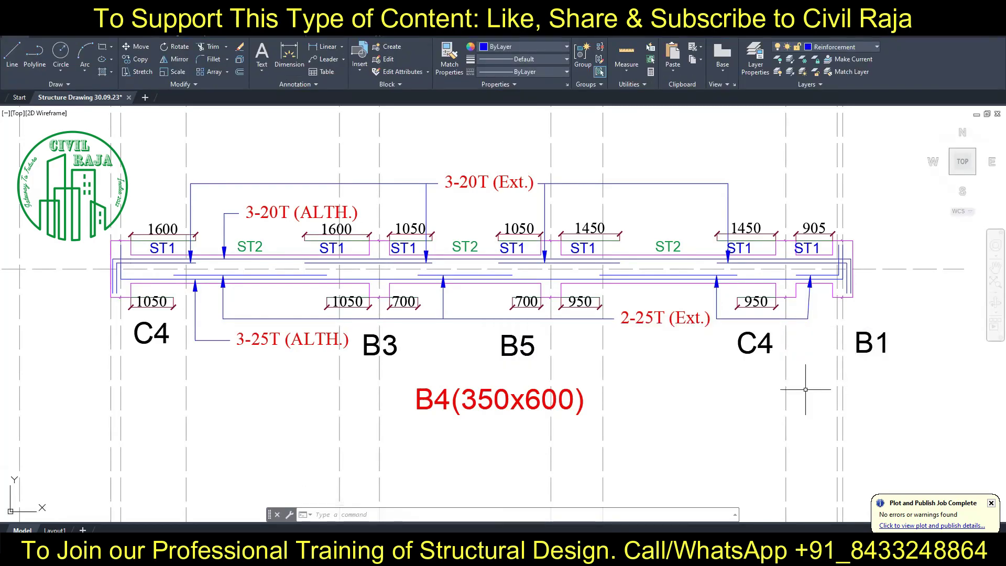
Step: Update grid 9's bar callouts to 3-16T (ALTH.), 2-20T (ALTH.), 2-16T and 2-20T (Ext.)
double_click(272, 212)
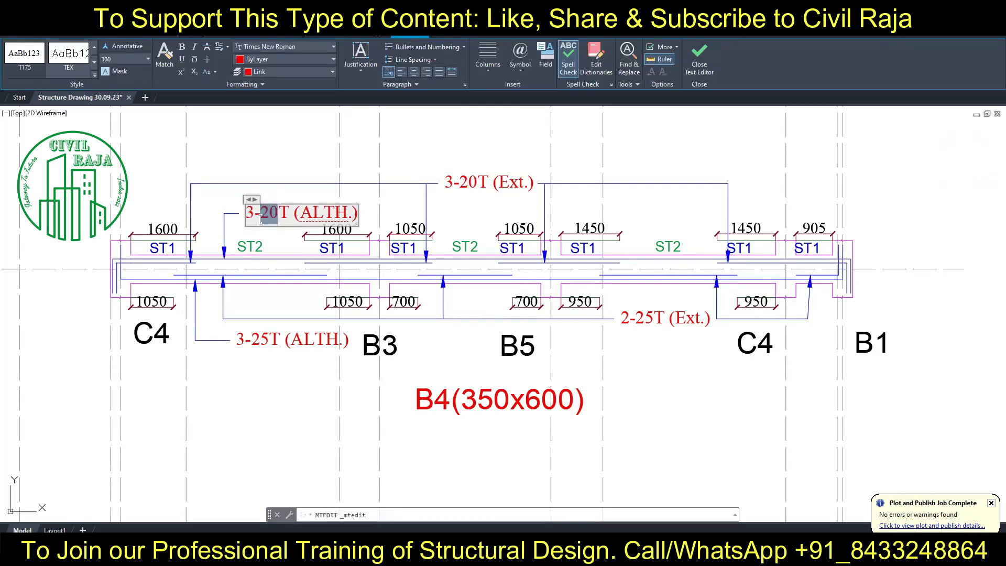
type("16")
left_click(576, 367)
double_click(241, 339)
type("2")
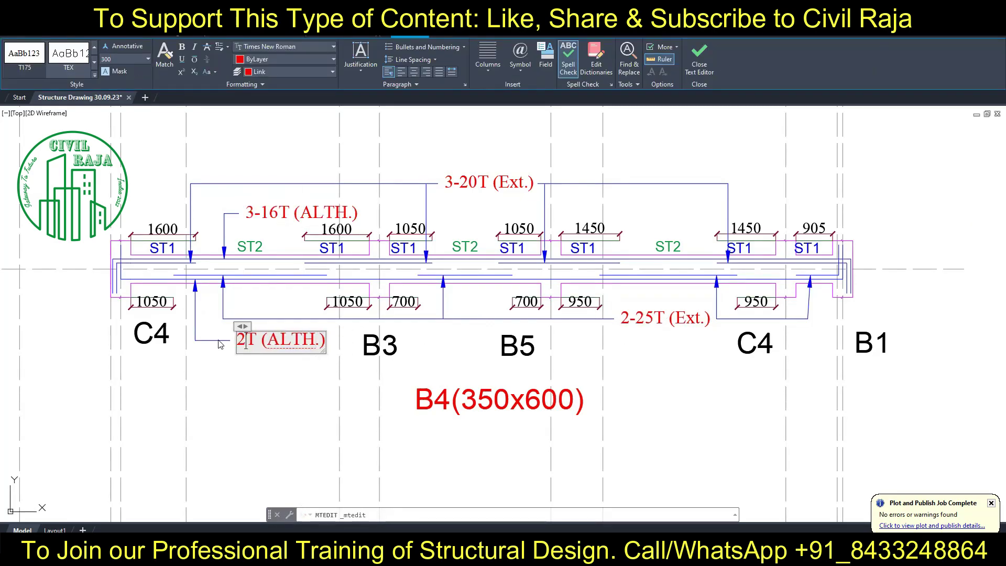
type("-20")
left_click(605, 333)
double_click(487, 182)
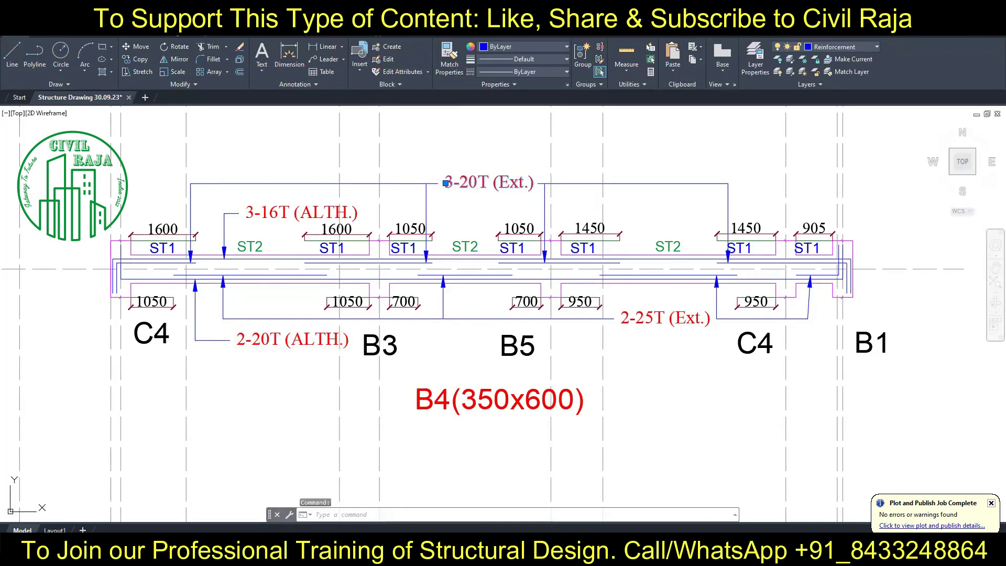
type("2-16")
double_click(656, 318)
type("20")
left_click(657, 358)
Step: Replace grid 10's PB2 (300x450) mark with the copied B4(350x600) mark
scroll(608, 335, "down", 5)
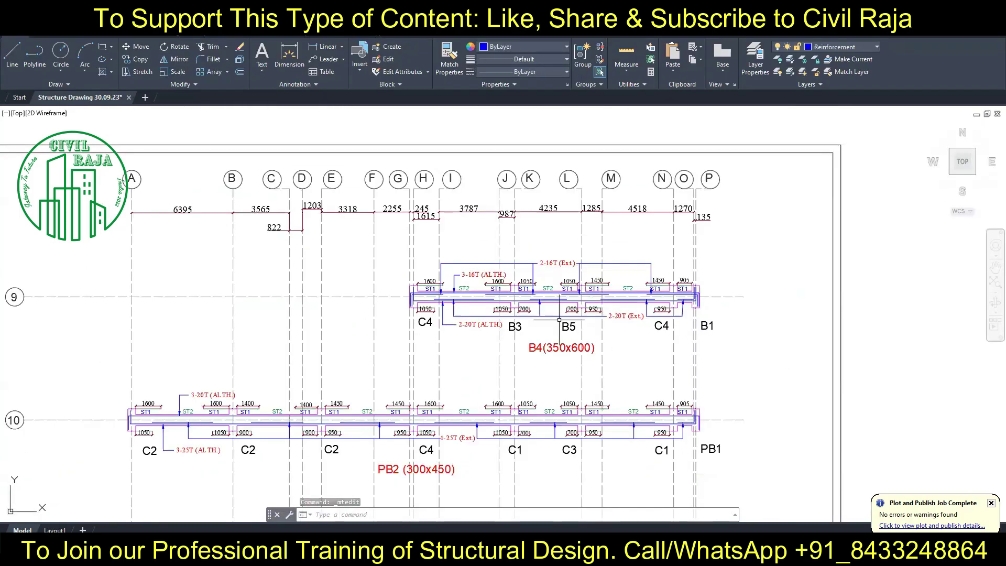
middle_click_drag(472, 352, 504, 248)
double_click(594, 244)
key("ctrl+c")
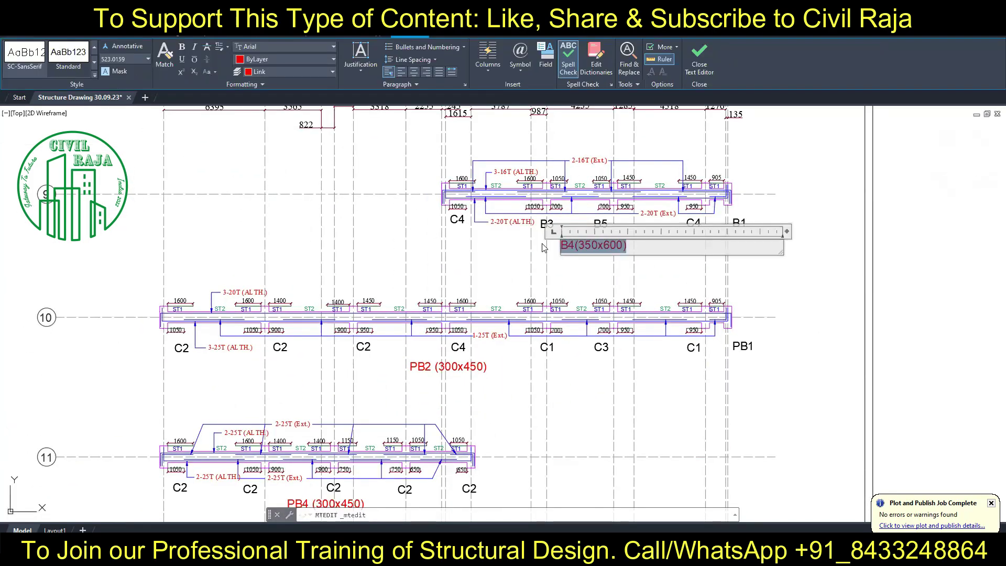
key("Escape")
double_click(419, 367)
key("ctrl+v")
left_click(153, 357)
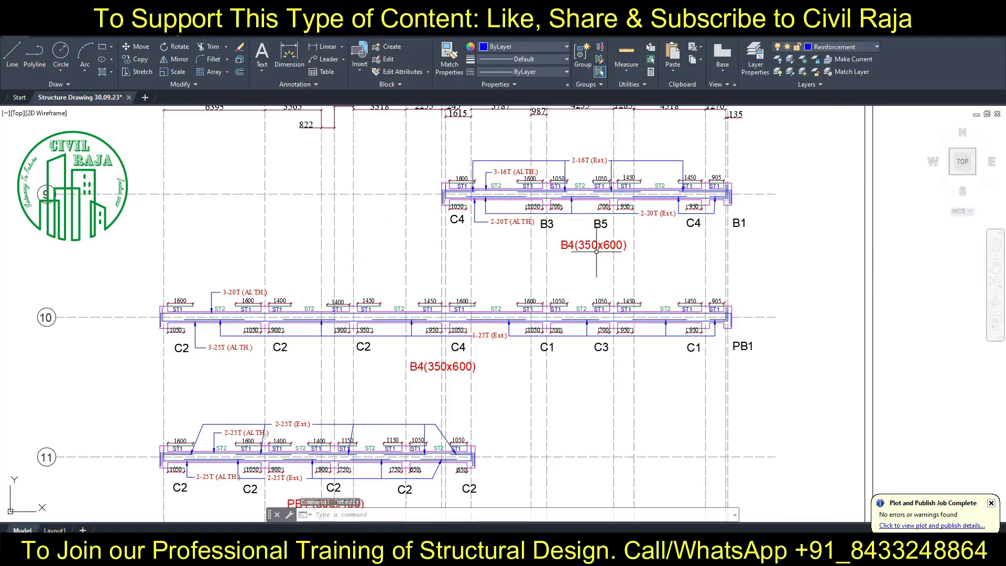
Step: Change grid 10's bar callouts to 3-16T (ALTH.), 2-20T (ALTH.) and 2-20T (Ext.)
scroll(150, 319, "up", 4)
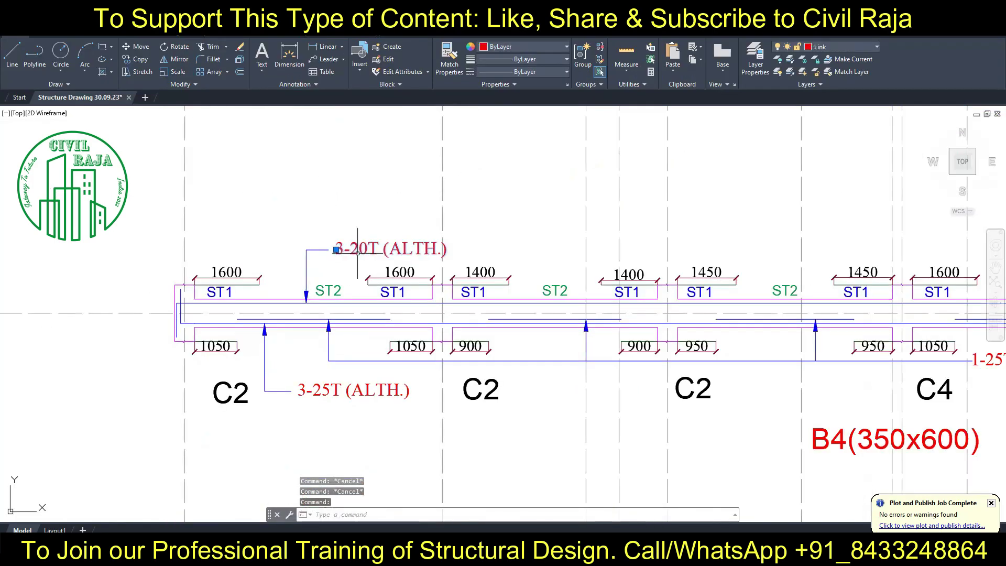
double_click(356, 257)
type("16")
left_click(348, 197)
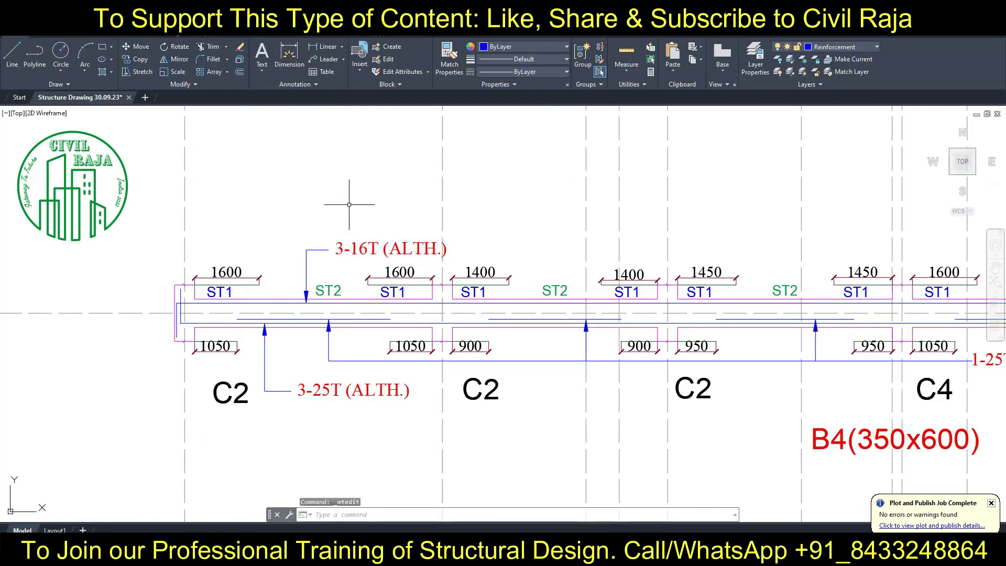
double_click(309, 392)
left_click(317, 440)
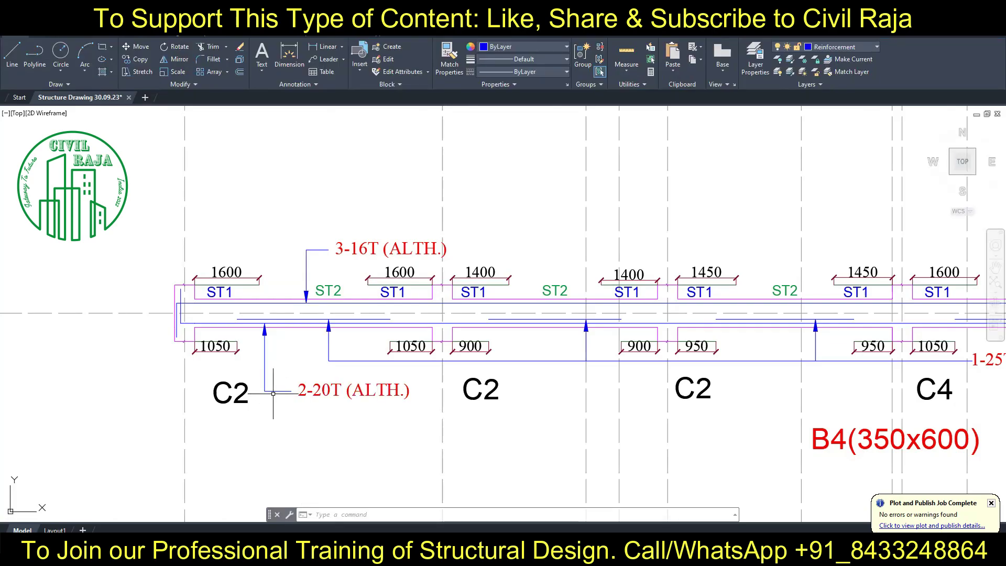
scroll(273, 393, "down", 5)
scroll(545, 304, "up", 5)
double_click(501, 304)
type("20")
left_click(551, 341)
scroll(551, 311, "down", 5)
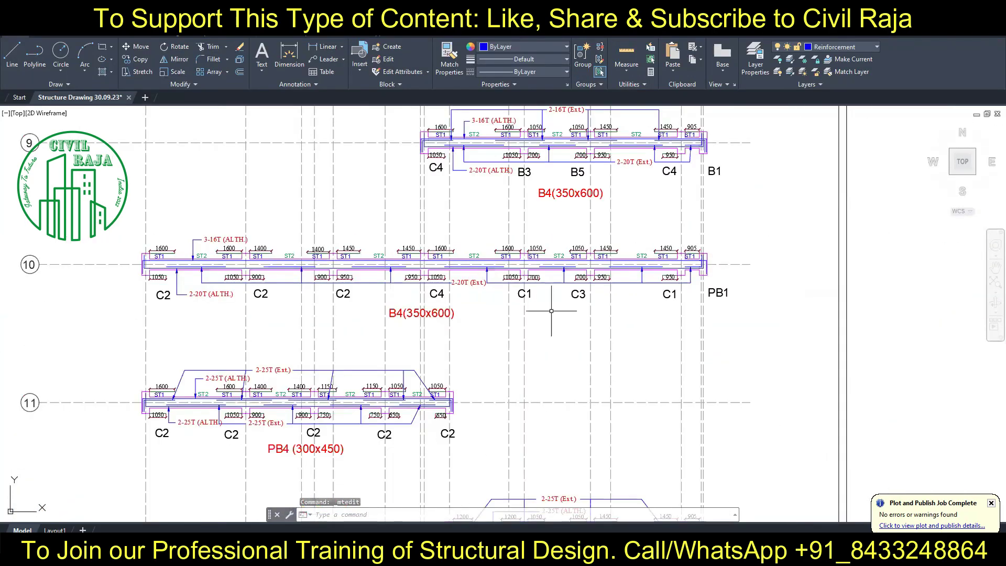
scroll(552, 310, "down", 3)
scroll(552, 311, "down", 2)
scroll(433, 352, "up", 3)
Step: Select the 3-20T (Ext.) bar line and surrounding bars on the grid 10 beam
scroll(433, 352, "up", 3)
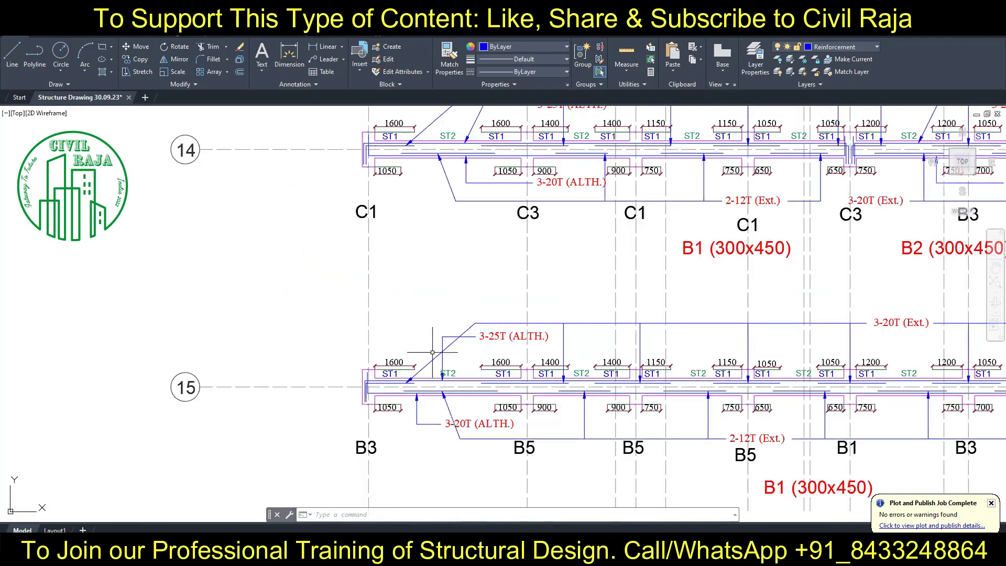
left_click(488, 325)
scroll(697, 332, "up", 2)
middle_click_drag(909, 339, 450, 339)
middle_click_drag(696, 337, 507, 337)
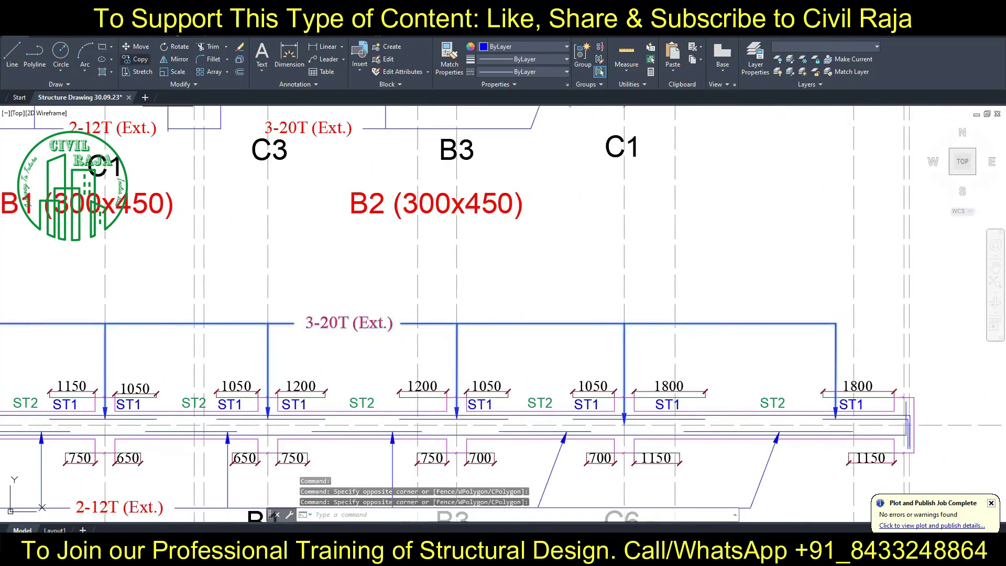
scroll(924, 428, "down", 3)
scroll(854, 234, "up", 3)
scroll(831, 218, "up", 2)
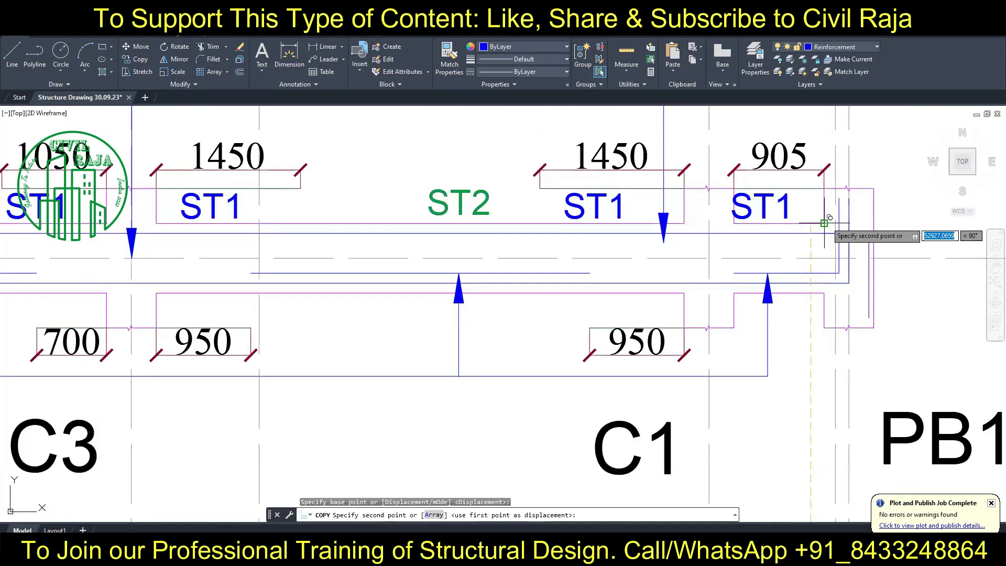
left_click(795, 187)
key("Escape")
Step: Copy the three ST1 bars 550 units downward
scroll(744, 281, "down", 3)
middle_click_drag(264, 171, 589, 291)
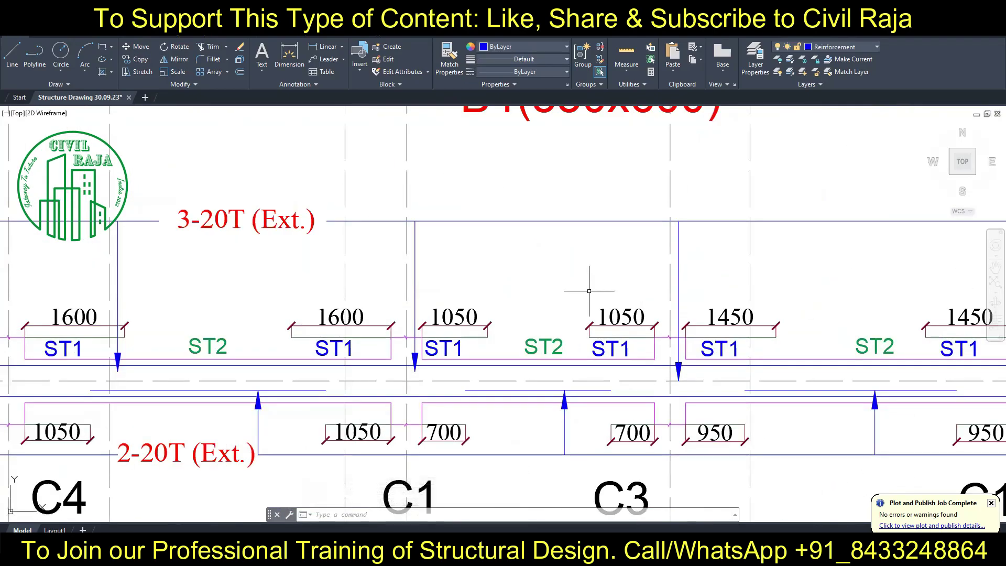
left_click(686, 289)
scroll(411, 287, "down", 3)
scroll(524, 315, "up", 3)
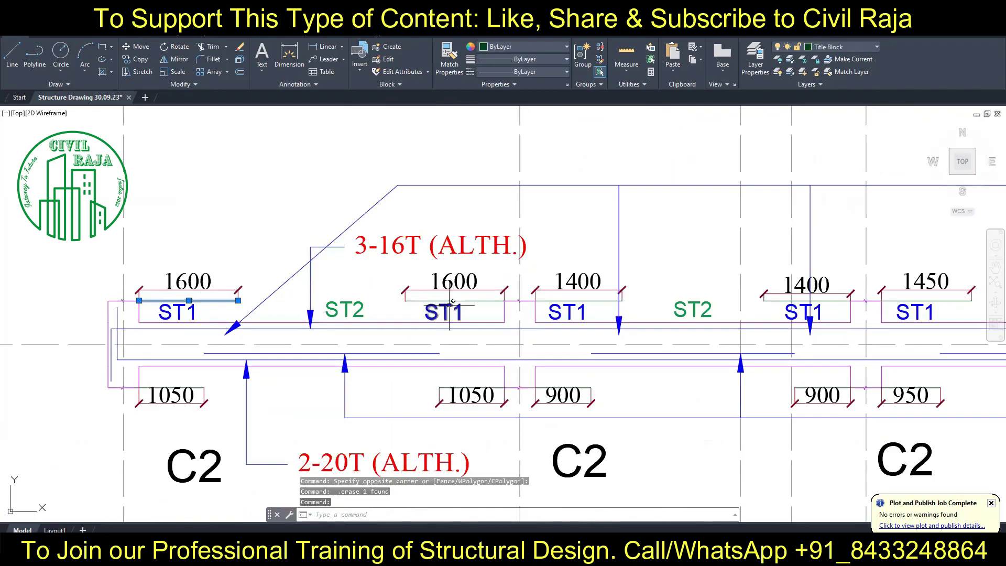
mouse_move(525, 315)
middle_mouse_down()
mouse_move(637, 310)
mouse_move(471, 315)
middle_mouse_up()
scroll(637, 309, "down", 2)
scroll(637, 309, "up", 2)
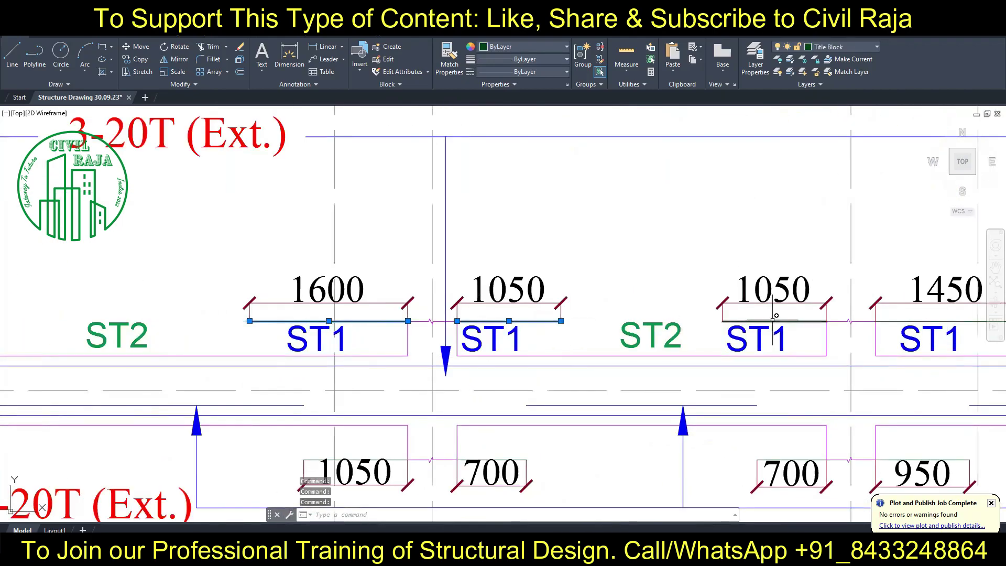
scroll(703, 325, "up", 1)
middle_click_drag(702, 325, 210, 333)
left_click(135, 59)
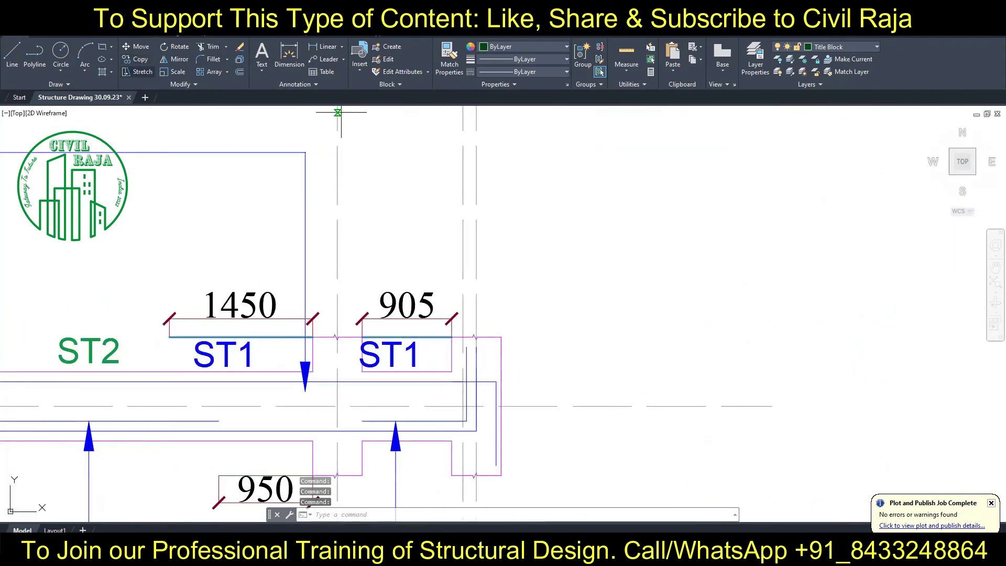
left_click(715, 325)
type("550")
key("Return")
key("Escape")
Step: Join the bar segments across the 1600 and 1050 bays into single lines
scroll(715, 348, "down", 3)
scroll(157, 361, "up", 3)
left_click(122, 354)
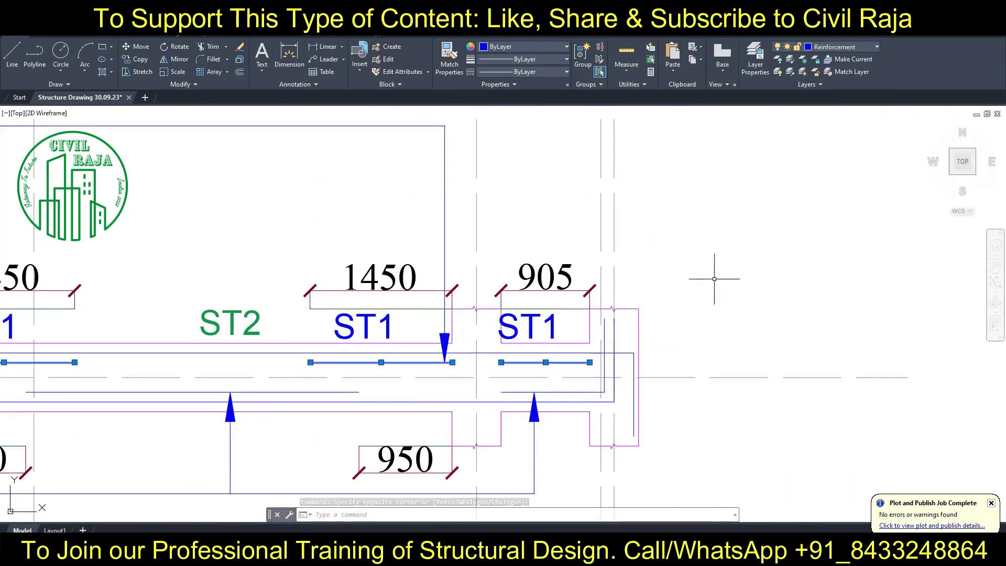
right_click(697, 267)
mouse_move(734, 286)
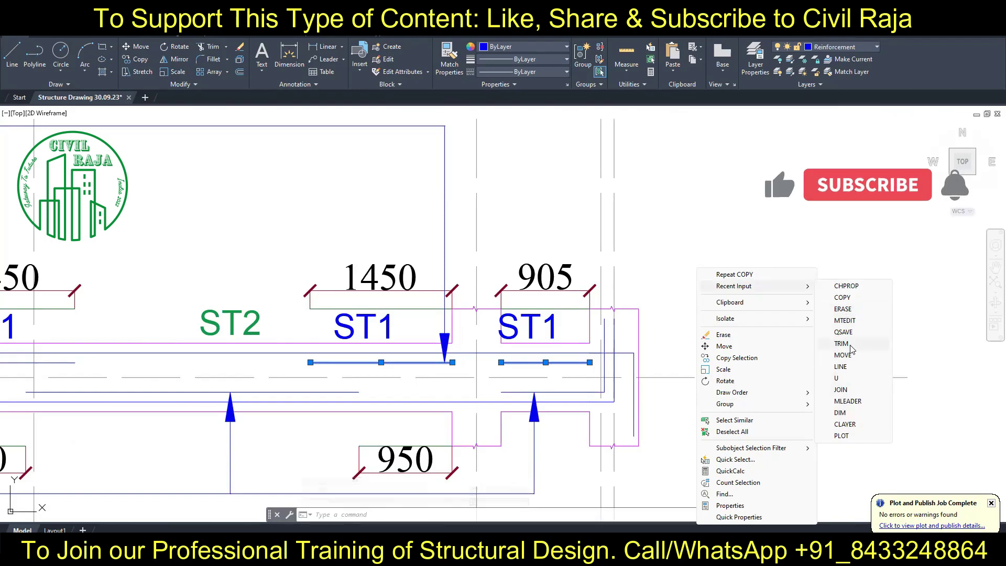
left_click(841, 389)
middle_click_drag(315, 362, 576, 362)
middle_click_drag(340, 361, 530, 361)
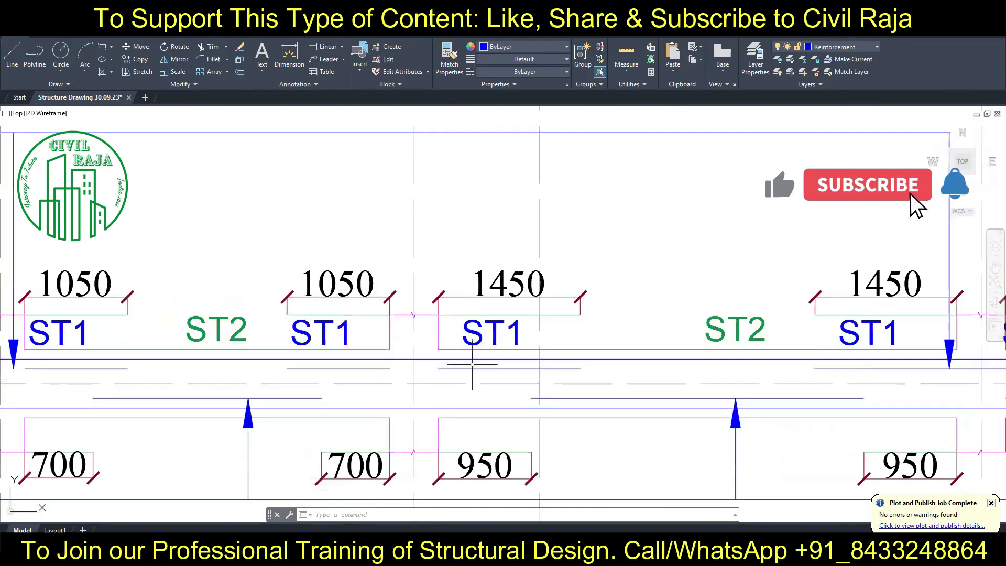
mouse_move(294, 362)
middle_mouse_down()
mouse_move(781, 361)
mouse_move(749, 362)
middle_mouse_up()
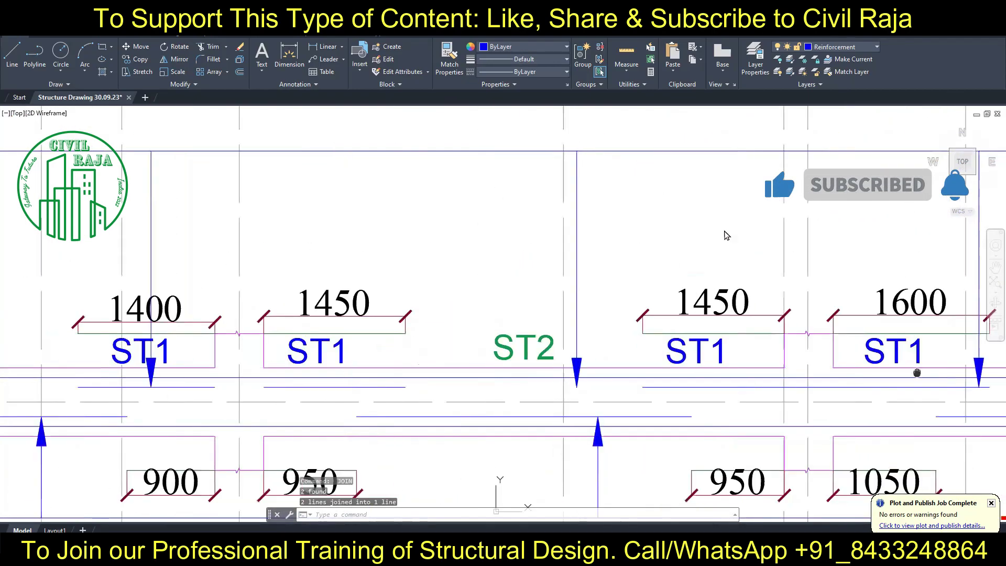
left_click(336, 387)
left_click(226, 387)
middle_click_drag(225, 387, 509, 388)
scroll(419, 314, "down", 2)
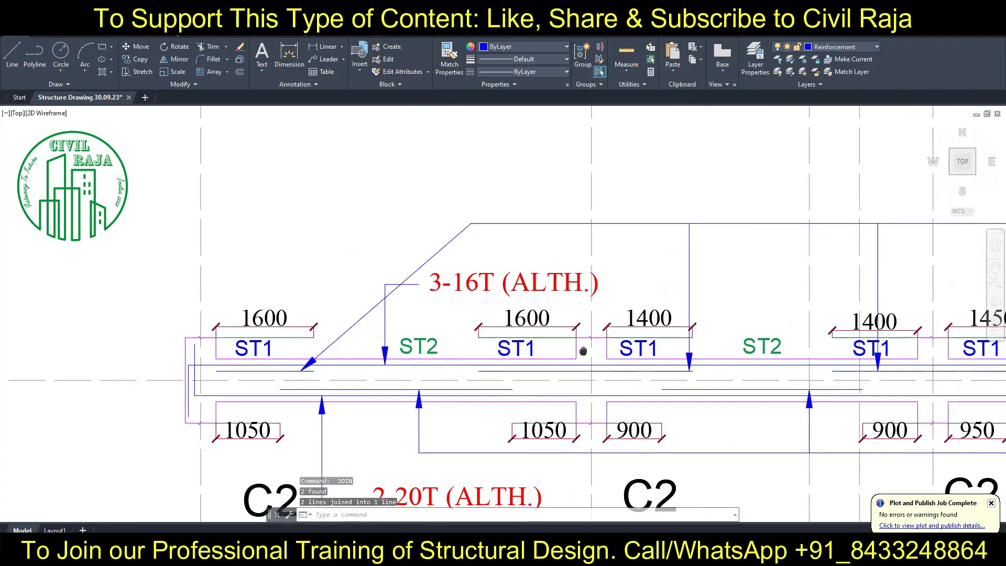
left_click(310, 110)
Step: Shift the bar lines to their new positions near the support
middle_click_drag(844, 209, 647, 207)
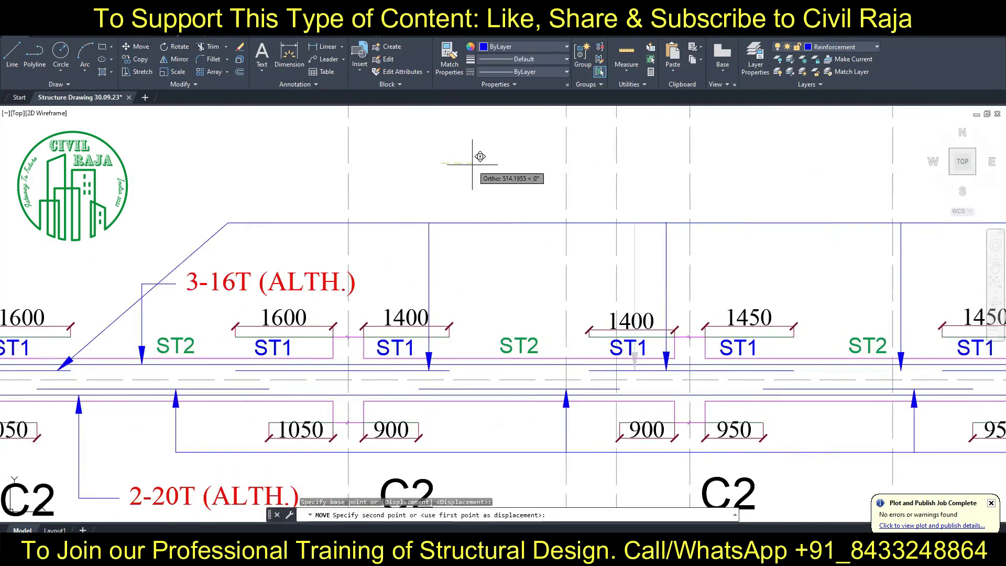
middle_click_drag(954, 278, 571, 265)
left_click(515, 273)
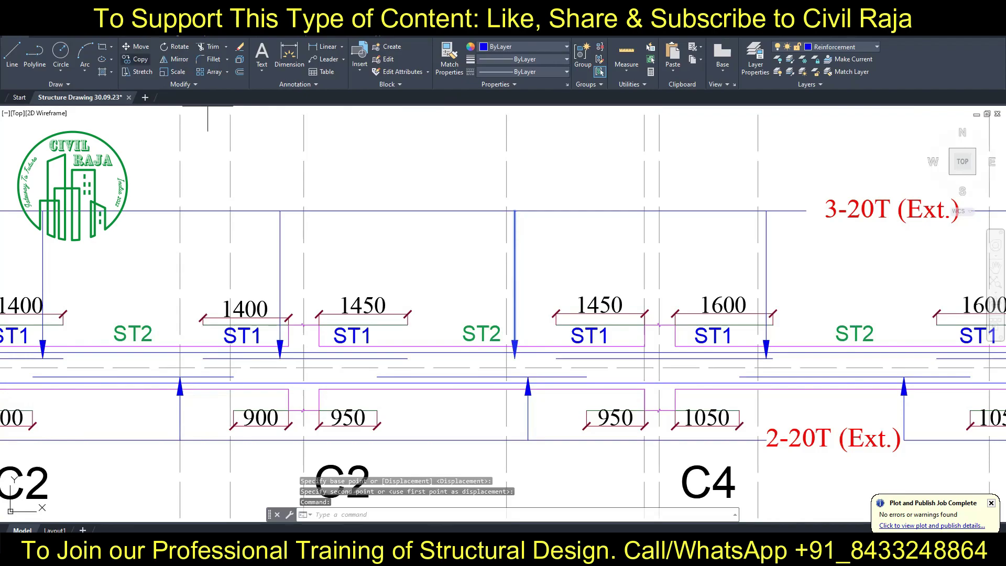
scroll(529, 158, "down", 2)
middle_click_drag(285, 163, 522, 168)
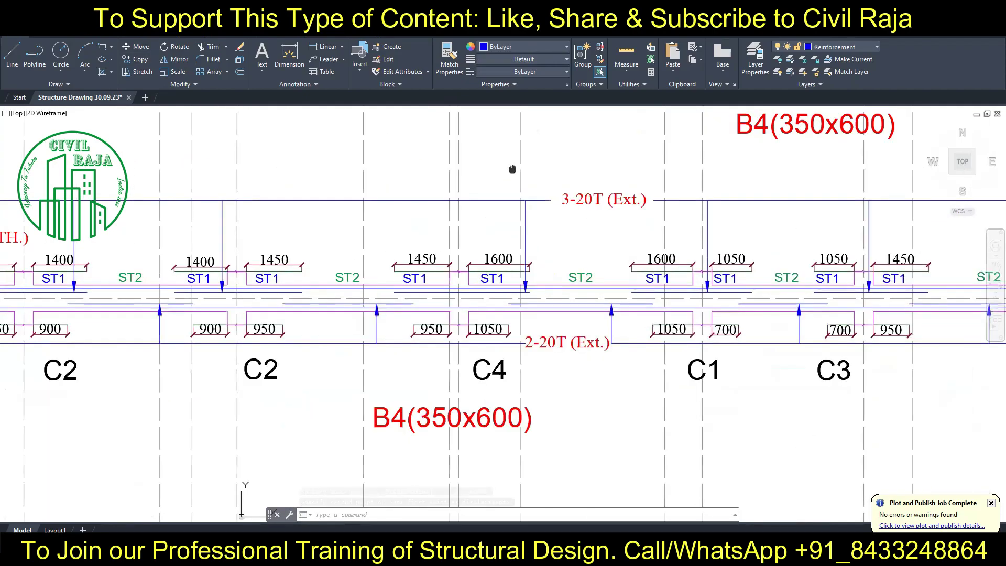
middle_click_drag(421, 160, 650, 165)
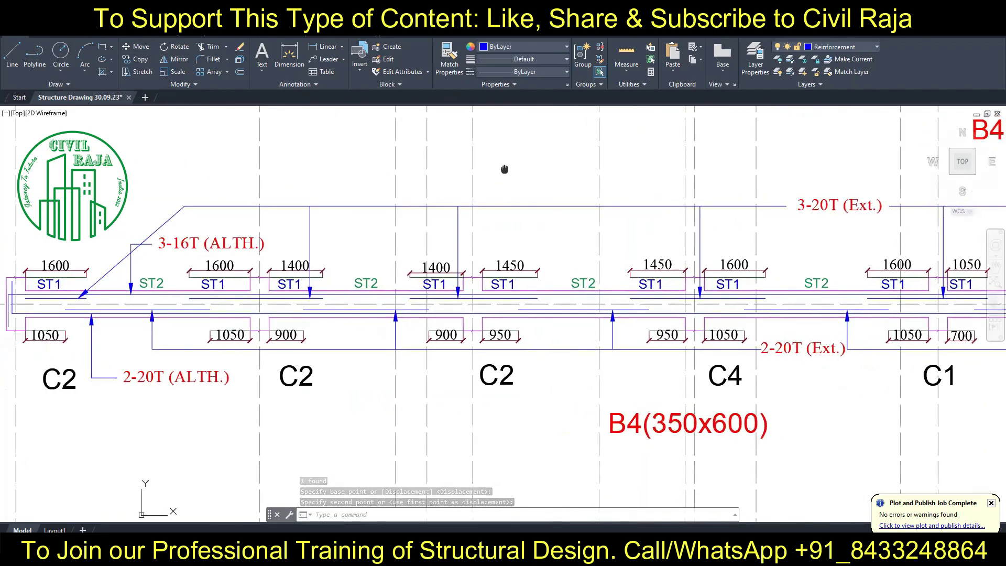
middle_click_drag(506, 169, 604, 175)
middle_click_drag(325, 208, 556, 210)
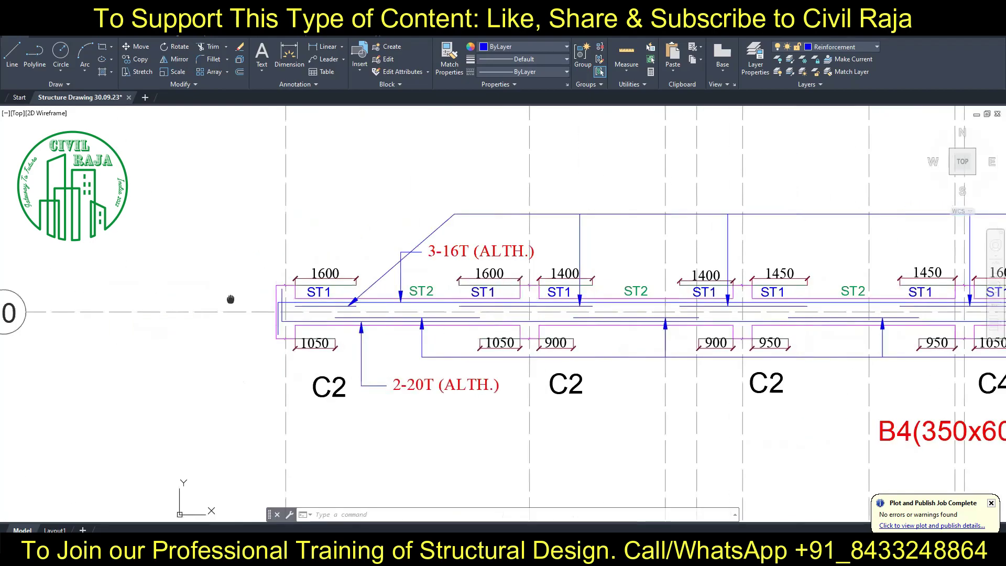
scroll(209, 298, "up", 6)
Step: Stretch the horizontal bar line at the 905 end of the grid 10 beam
key("l")
key("Return")
key("Escape")
scroll(472, 315, "down", 5)
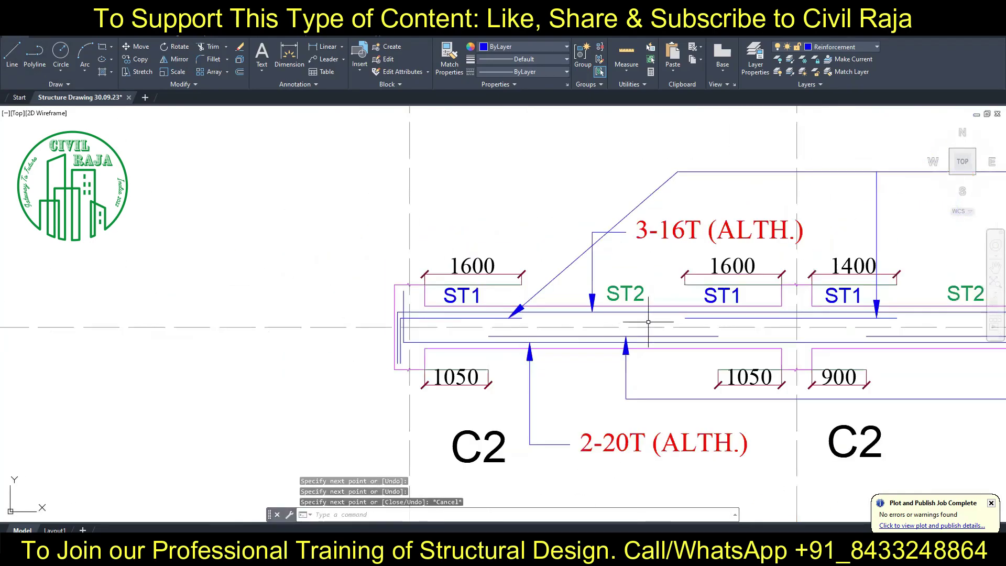
scroll(472, 315, "down", 4)
scroll(543, 311, "up", 10)
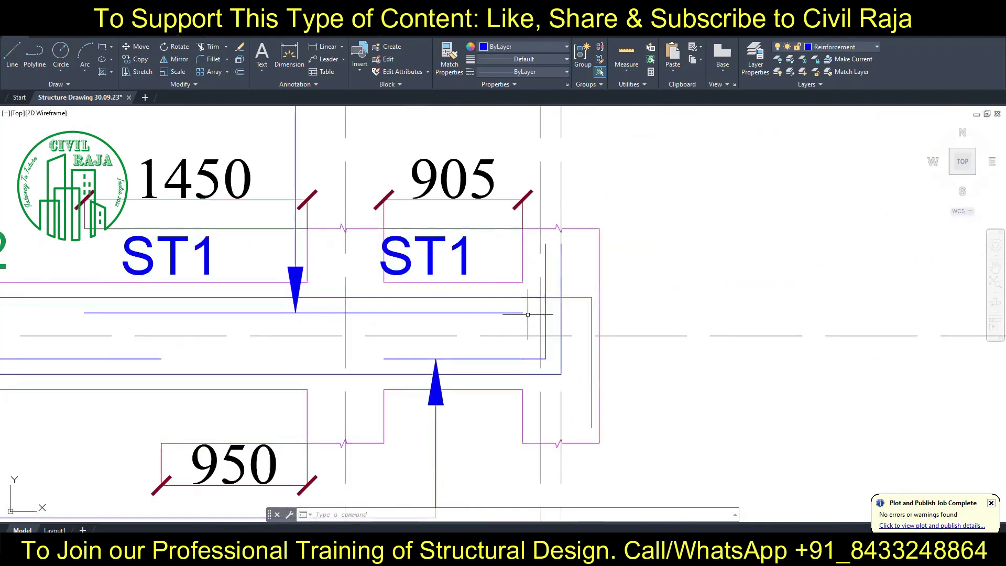
scroll(686, 263, "down", 1)
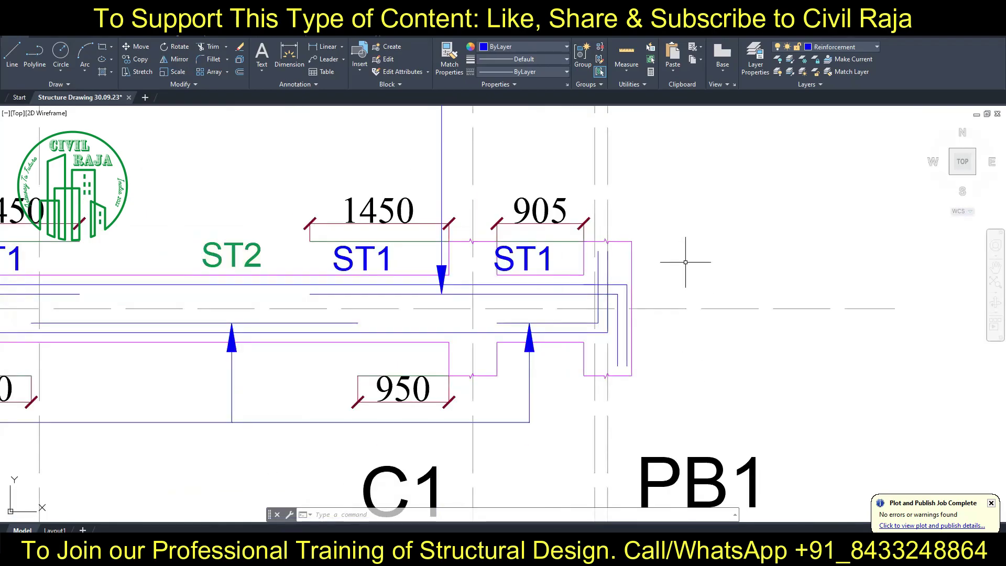
scroll(566, 331, "up", 2)
left_click(566, 331)
scroll(576, 304, "down", 3)
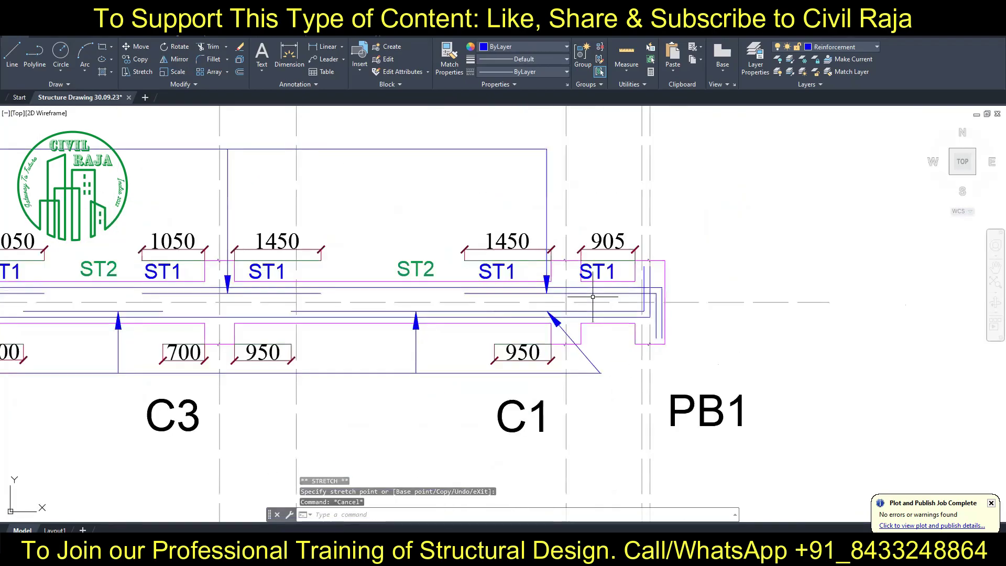
scroll(682, 288, "down", 2)
scroll(717, 288, "down", 1)
Step: Undo the last bar-line stretch and save the drawing
key("ctrl+z")
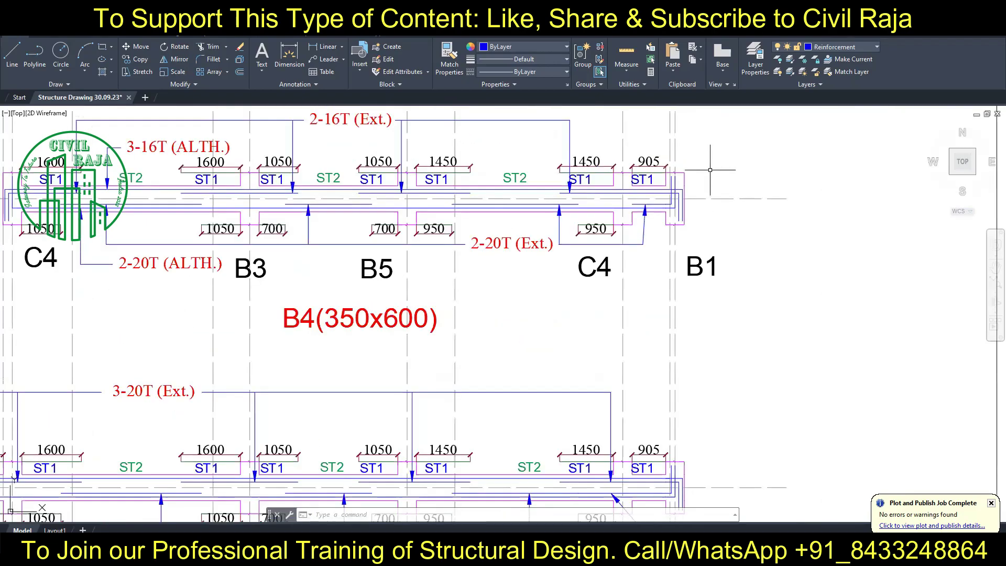
key("ctrl+z")
scroll(773, 375, "down", 2)
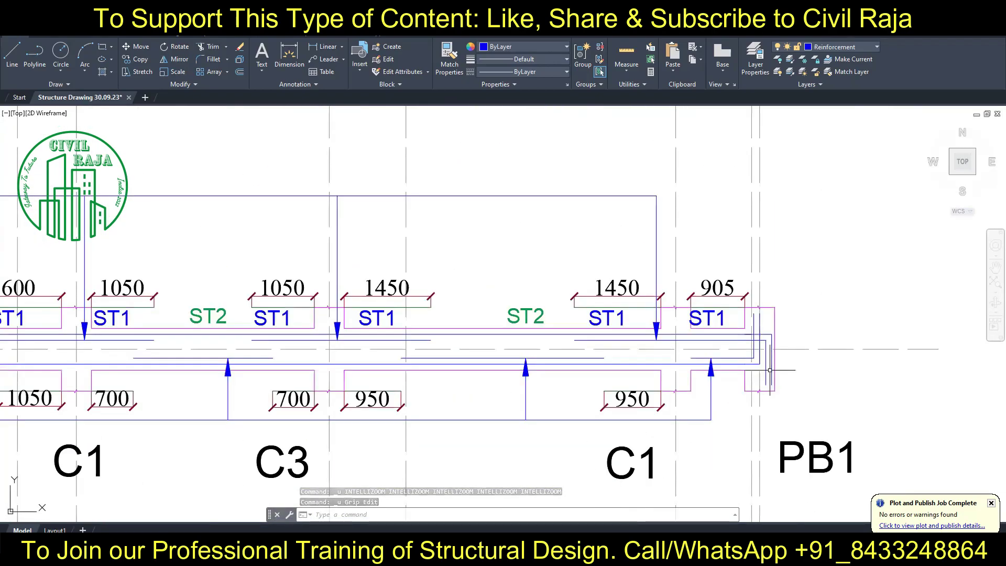
scroll(734, 367, "down", 2)
scroll(588, 346, "down", 2)
key("ctrl+s")
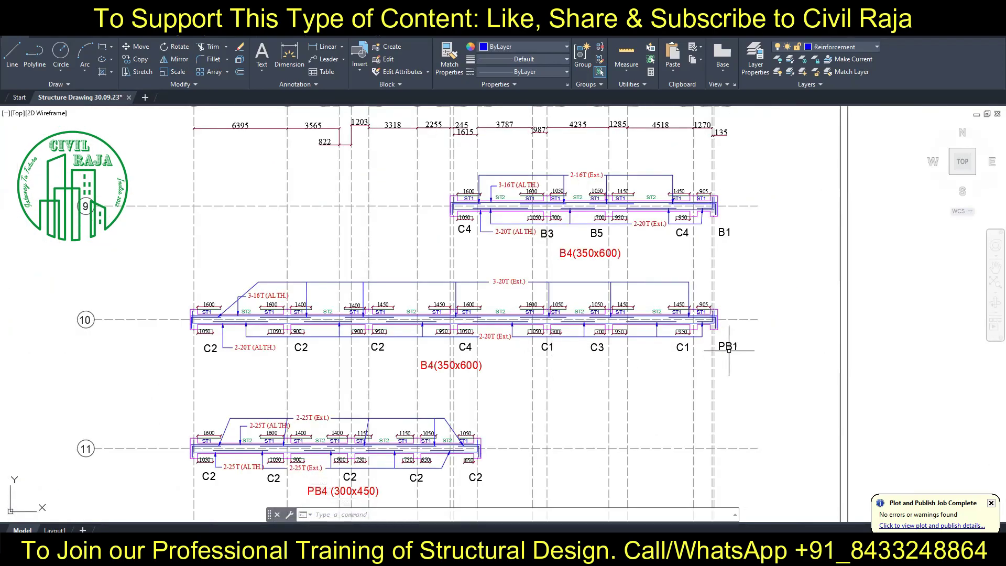
Step: Relabel the grid 11 beam from PB4 to B4(350x600)
middle_click_drag(729, 350, 745, 164)
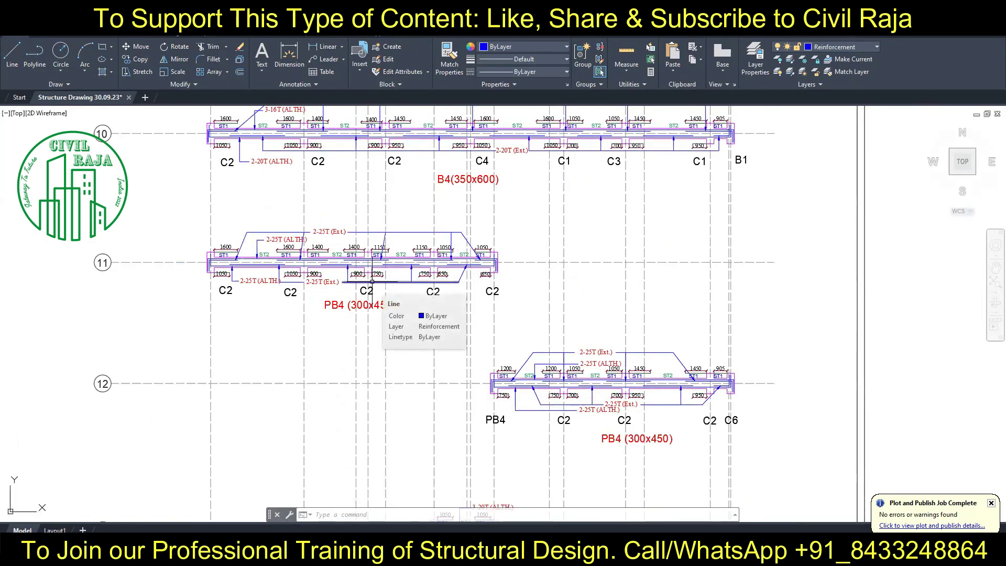
double_click(468, 179)
key("ctrl+c")
double_click(359, 305)
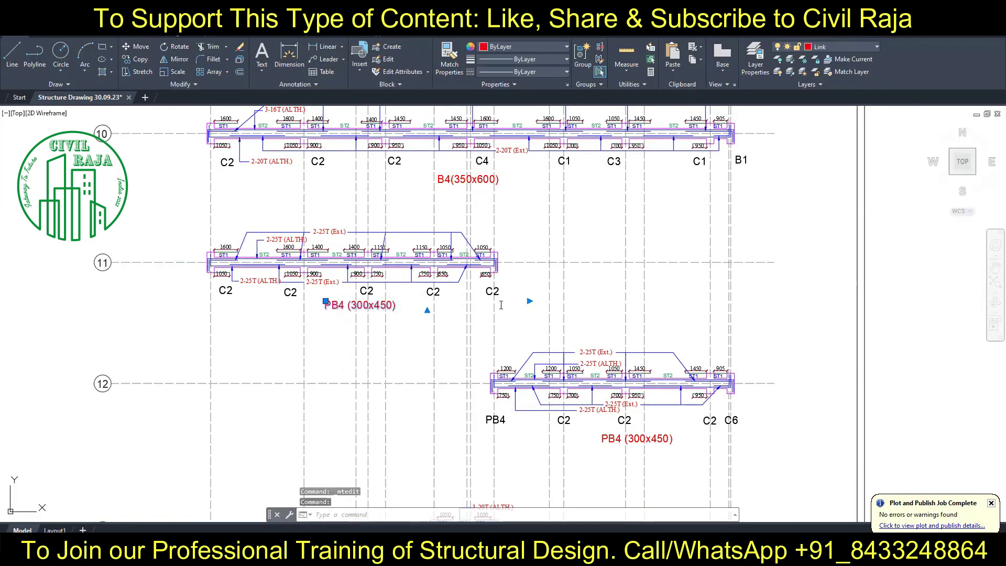
key("ctrl+v")
Step: Change the grid 11 beam's top 2-25T (ALTH.) callout to 3-16T (ALTH.)
middle_click_drag(327, 227, 342, 242)
scroll(341, 242, "up", 2)
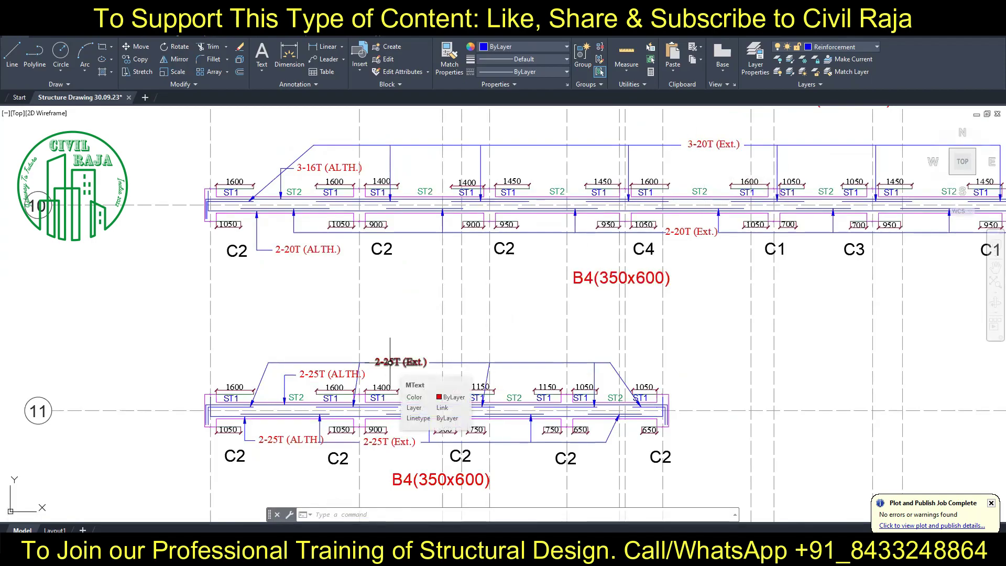
middle_click_drag(417, 312, 359, 330)
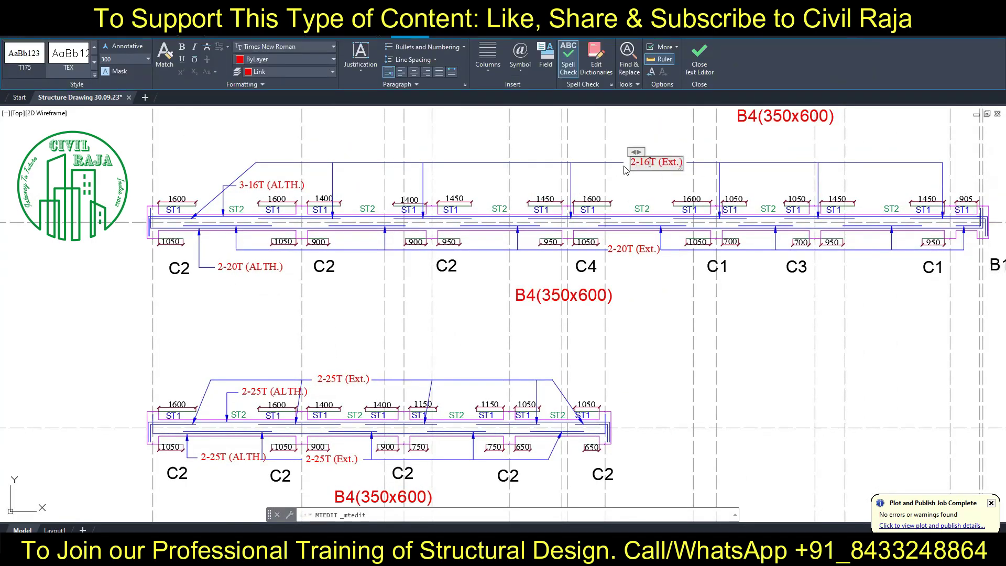
scroll(451, 254, "down", 2)
scroll(579, 139, "up", 2)
scroll(580, 140, "down", 1)
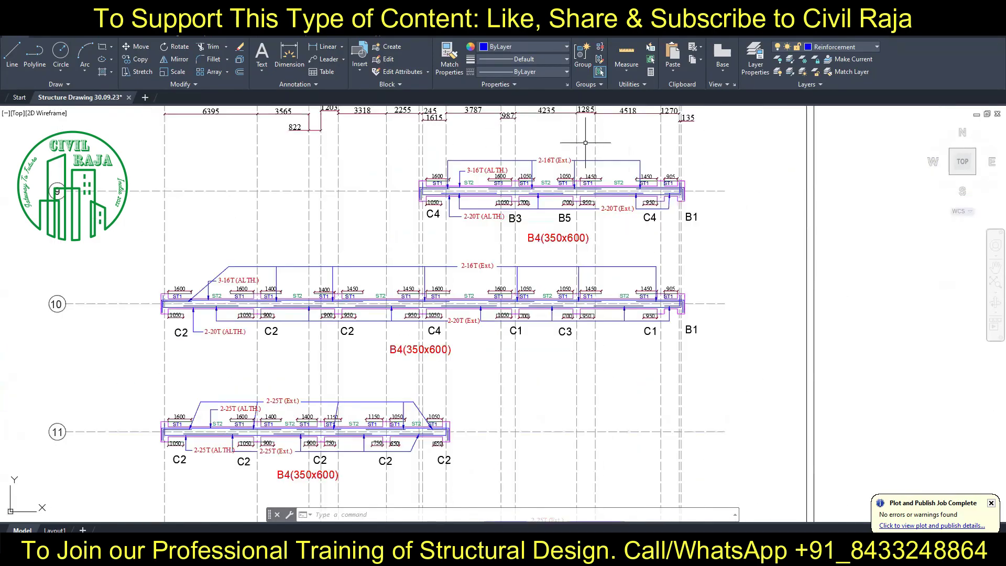
scroll(315, 315, "up", 3)
double_click(294, 307)
type("3-16")
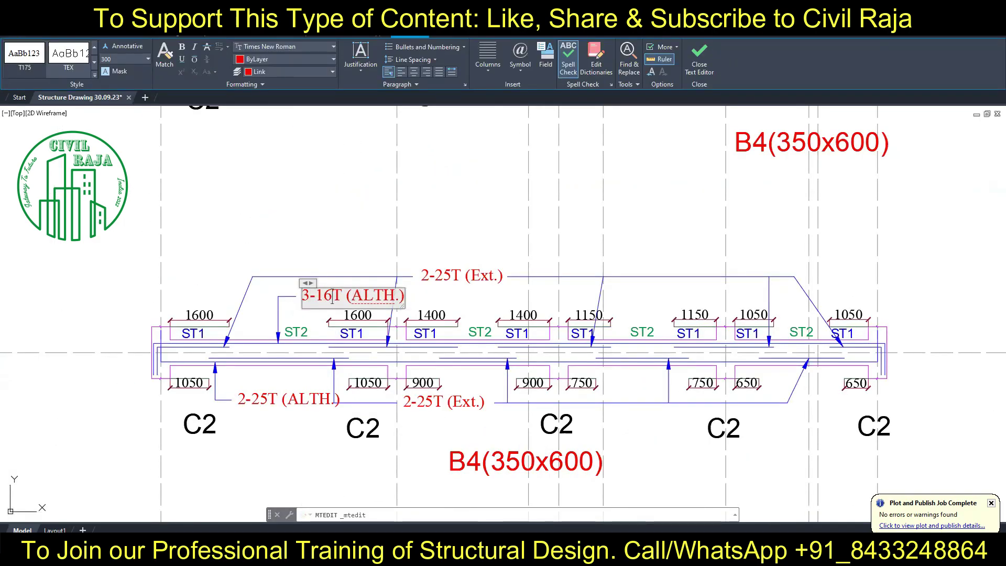
left_click(262, 403)
Step: Change the remaining grid 11 callouts to 2-20T (ALTH.), 2-16T (Ext.) and 2-20T (Ext.)
double_click(262, 402)
type("0")
left_click(463, 275)
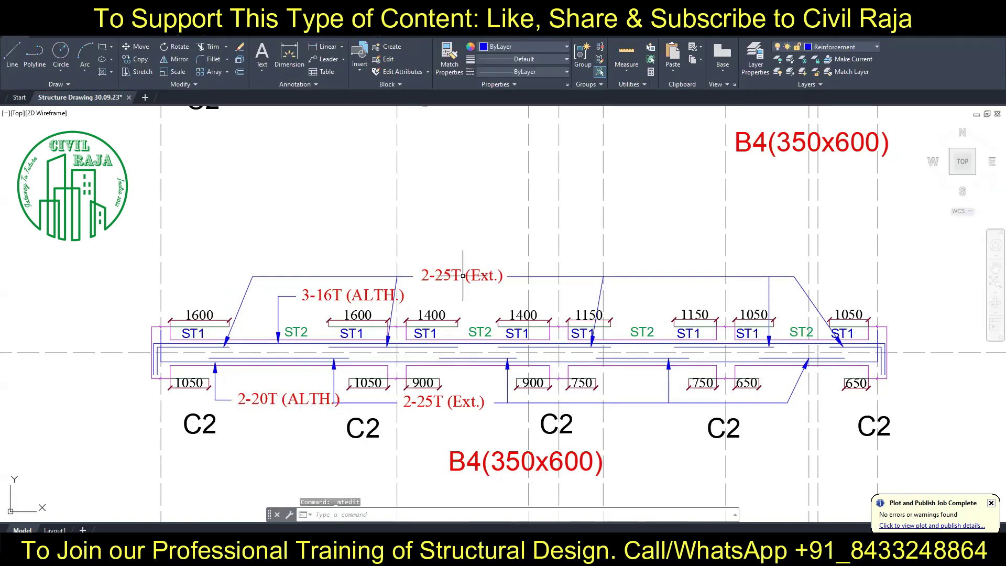
type("16")
left_click(426, 402)
double_click(426, 402)
left_click_drag(433, 409, 426, 408)
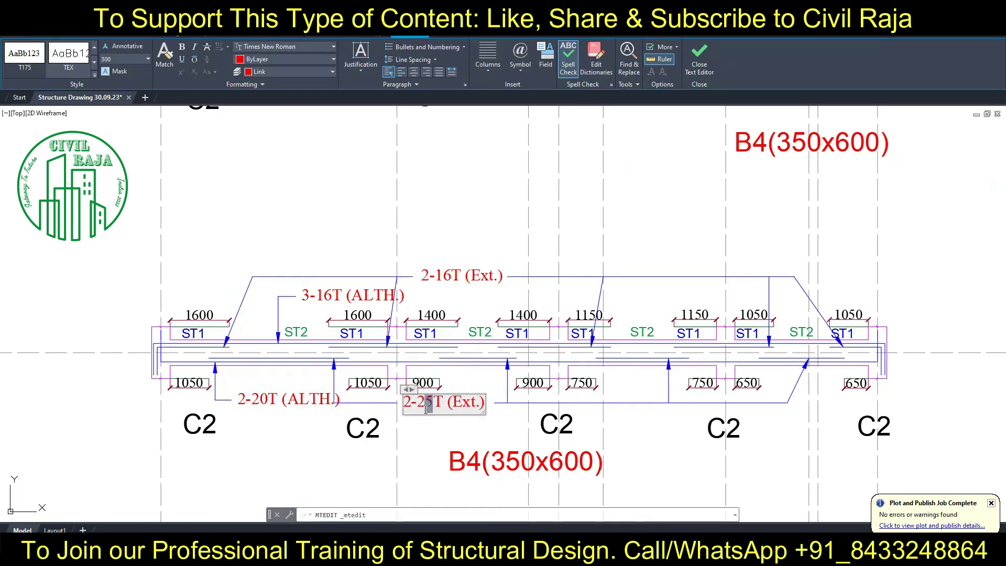
type("0")
left_click(417, 285)
scroll(417, 286, "down", 2)
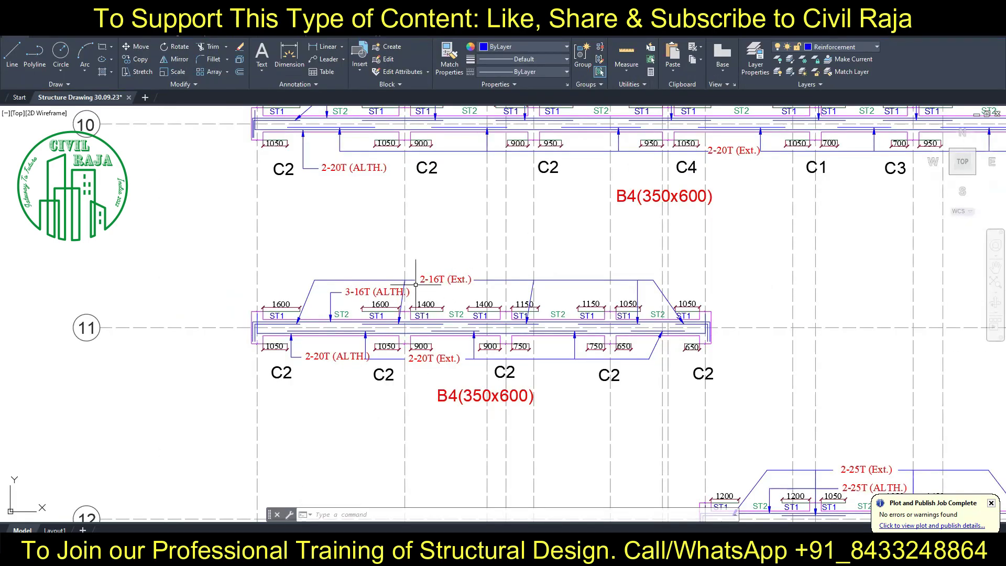
scroll(415, 284, "down", 2)
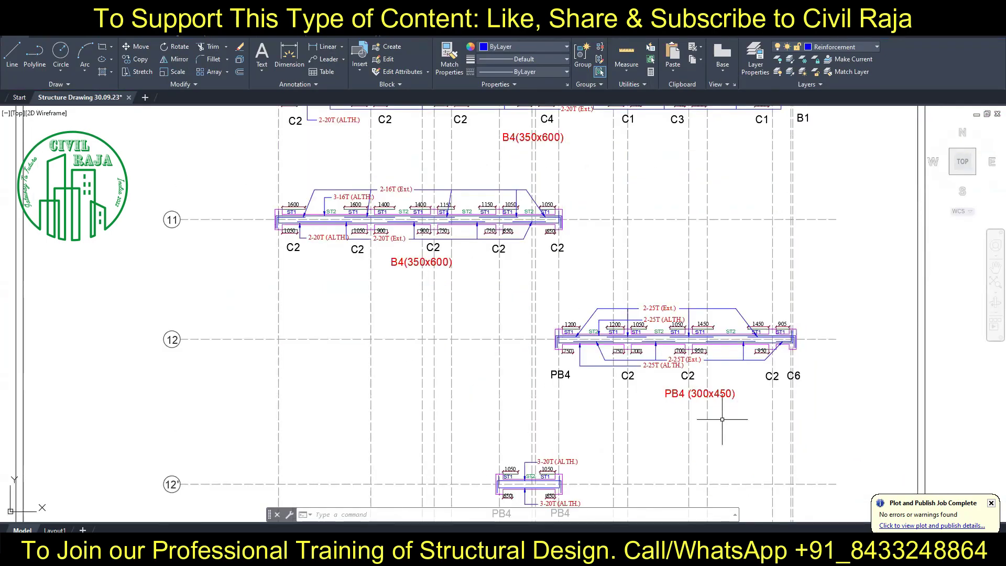
Step: Relabel the grid 12 beam from PB4 to B4(350x600)
double_click(681, 394)
key("ctrl+v")
left_click(650, 367)
scroll(648, 346, "up", 1)
scroll(645, 330, "up", 1)
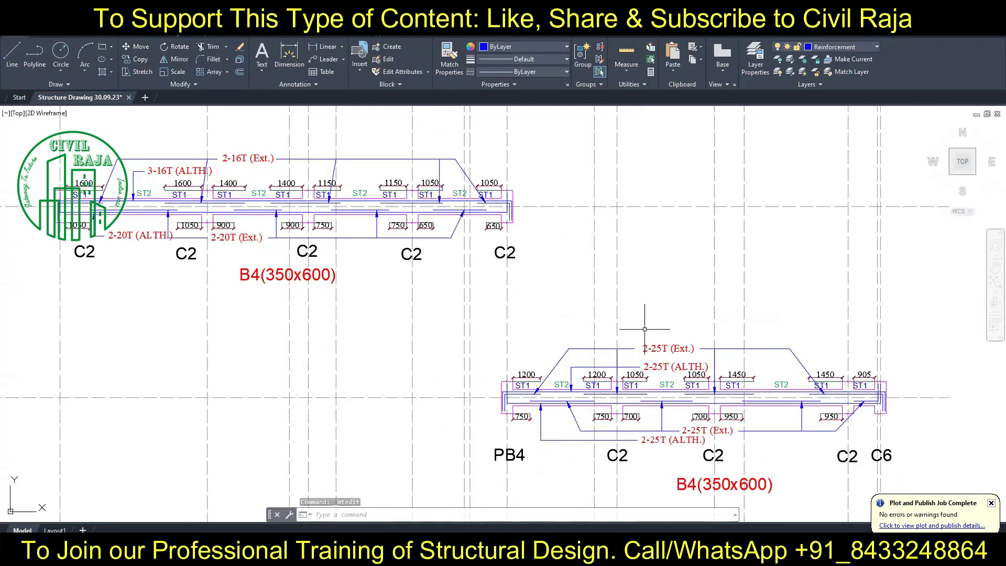
Step: Change the grid 12 ALTH. callouts to 2-16T (ALTH.) top and 2-20T (ALTH.) bottom
double_click(645, 367)
key("ctrl+v")
left_click(644, 315)
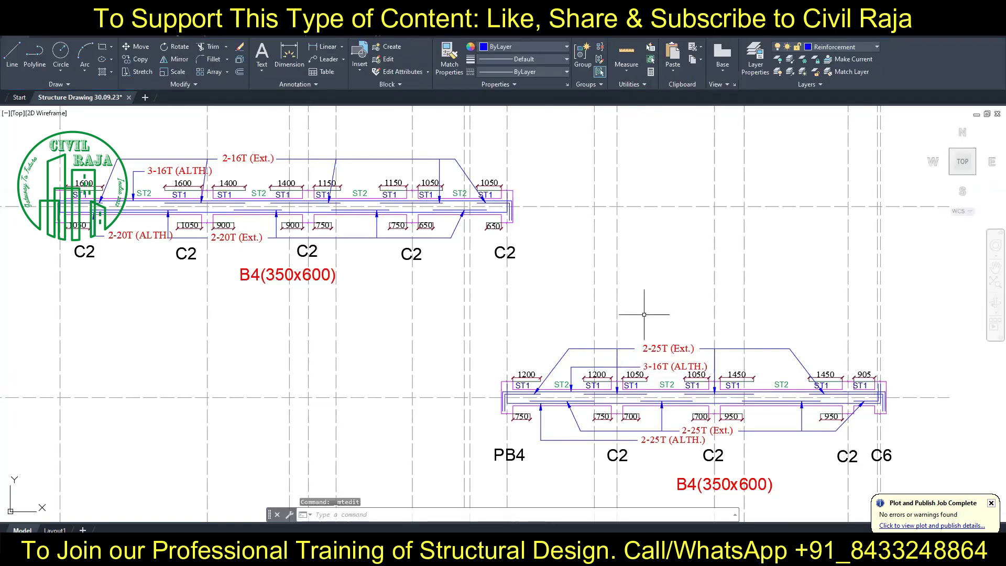
double_click(663, 440)
key("ctrl+v")
left_click(654, 459)
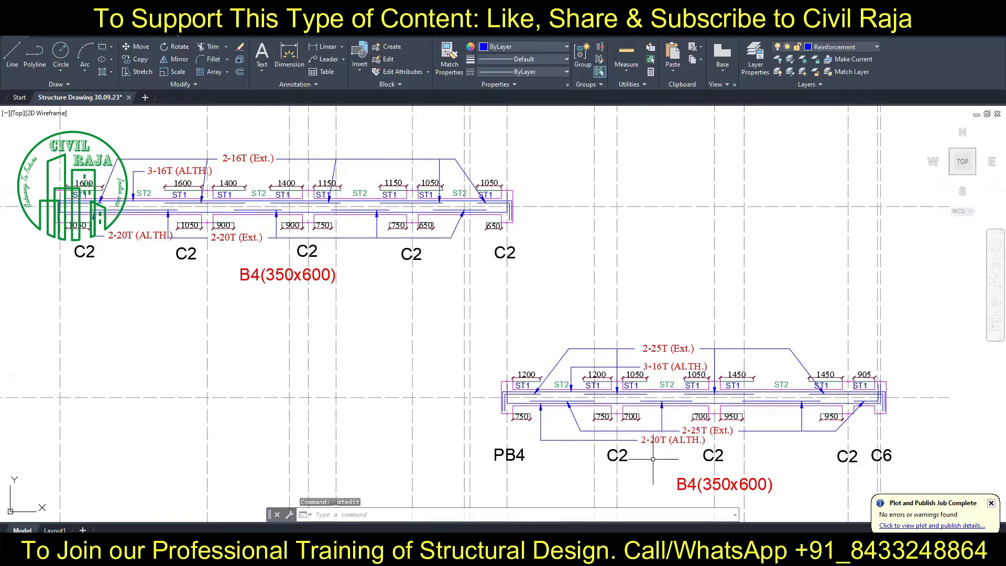
double_click(650, 367)
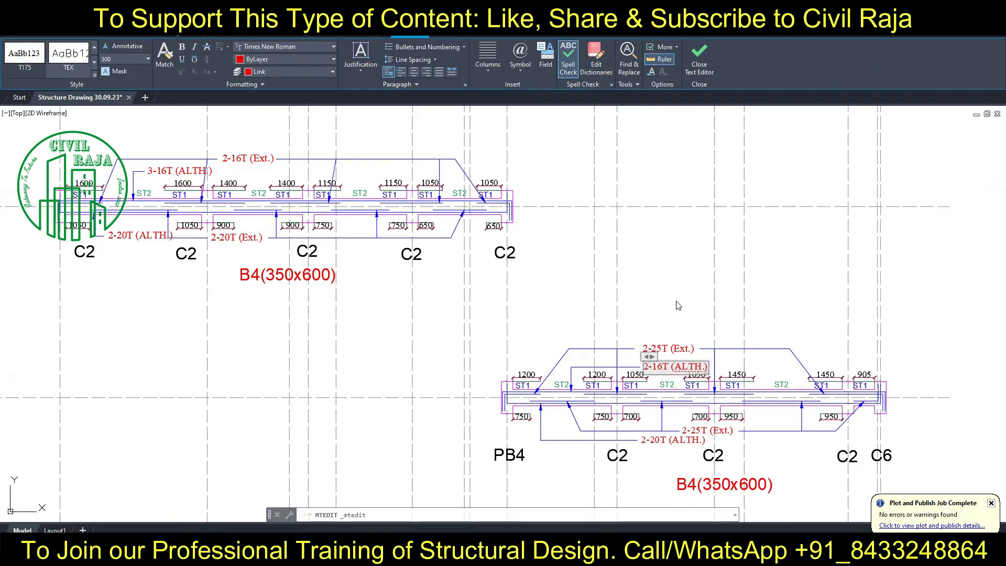
left_click(678, 306)
Step: Change the lower 2-25T (Ext.) callout on grid 12 to 2-20T (Ext.)
double_click(708, 430)
key("ctrl+v")
left_click(652, 316)
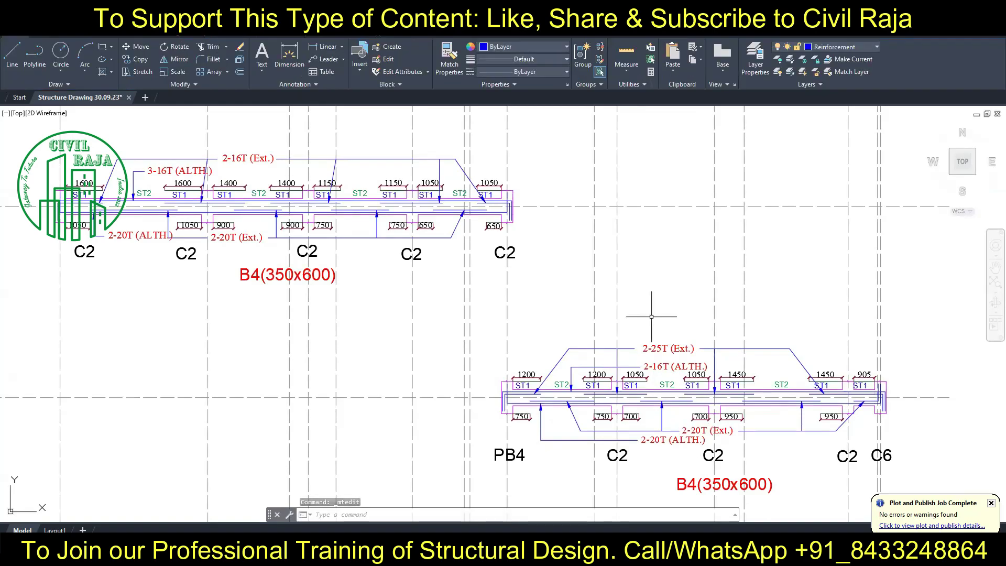
scroll(652, 317, "down", 2)
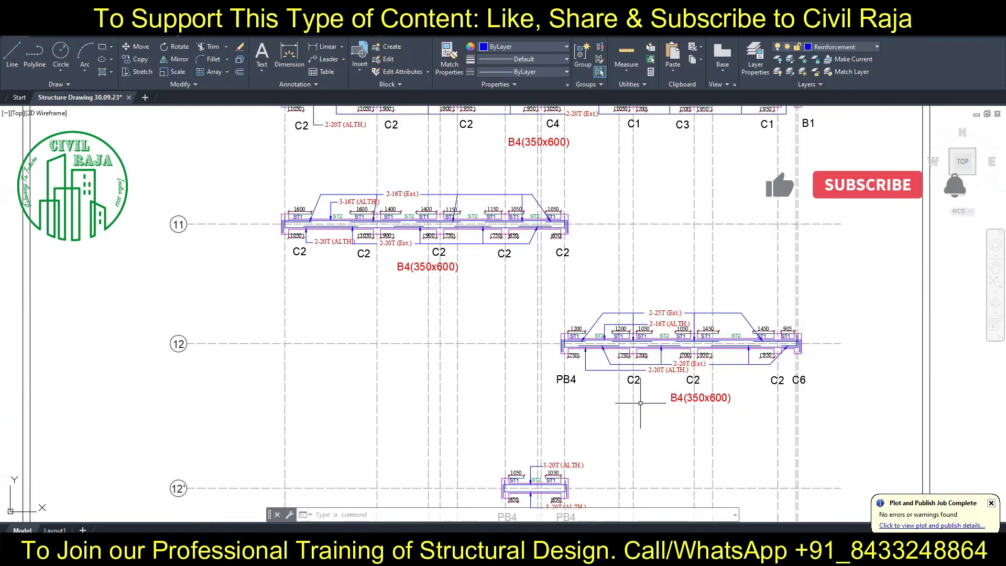
Step: Rename beam PB1 to B6 with size 350x450
middle_click_drag(586, 427, 586, 286)
scroll(530, 396, "up", 3)
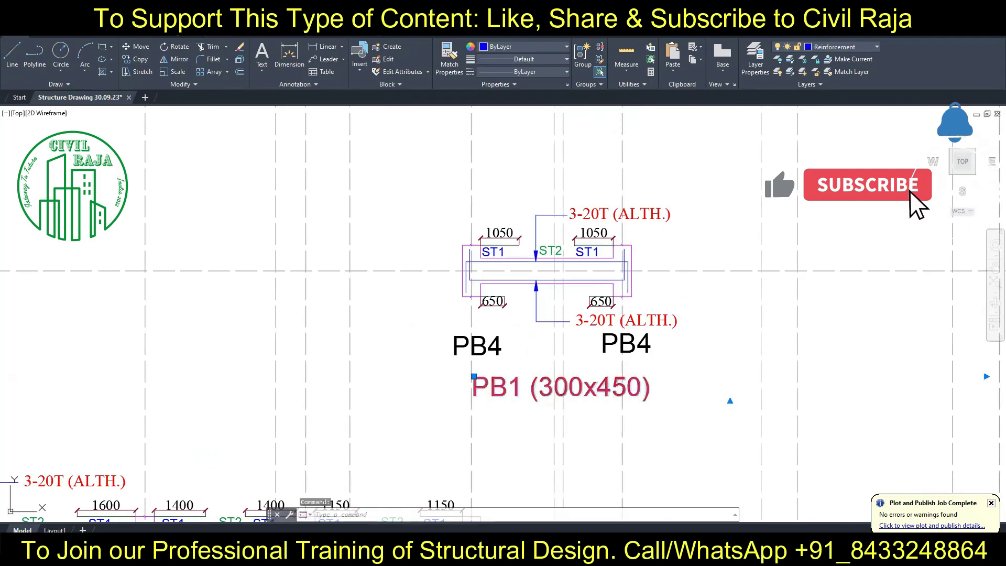
double_click(544, 387)
type("B6")
key("BackSpace")
type("5")
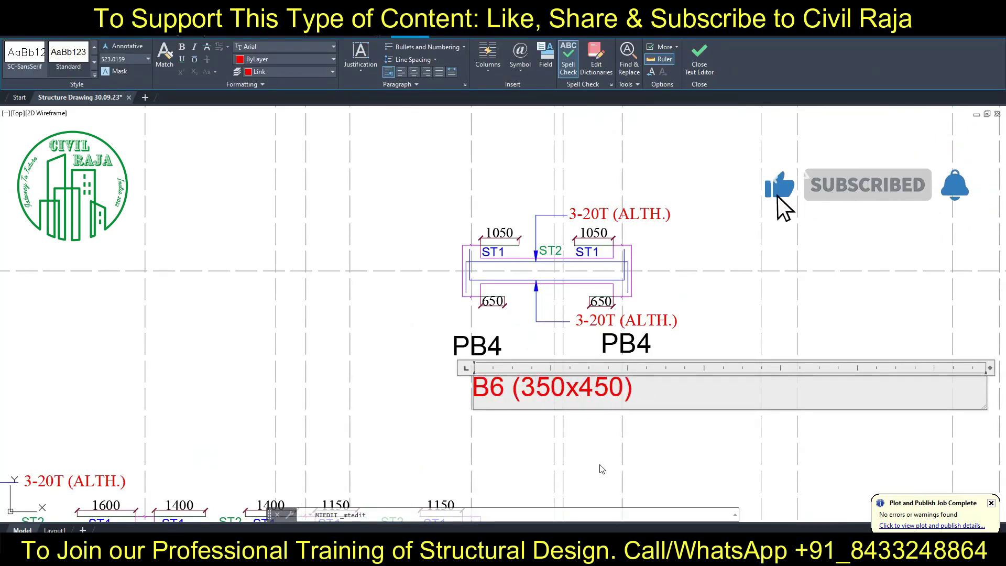
Step: Change B6's top and bottom bar callouts to 3-16T (ALTH.)
double_click(599, 215)
type("16")
left_click(691, 248)
double_click(603, 321)
type("16")
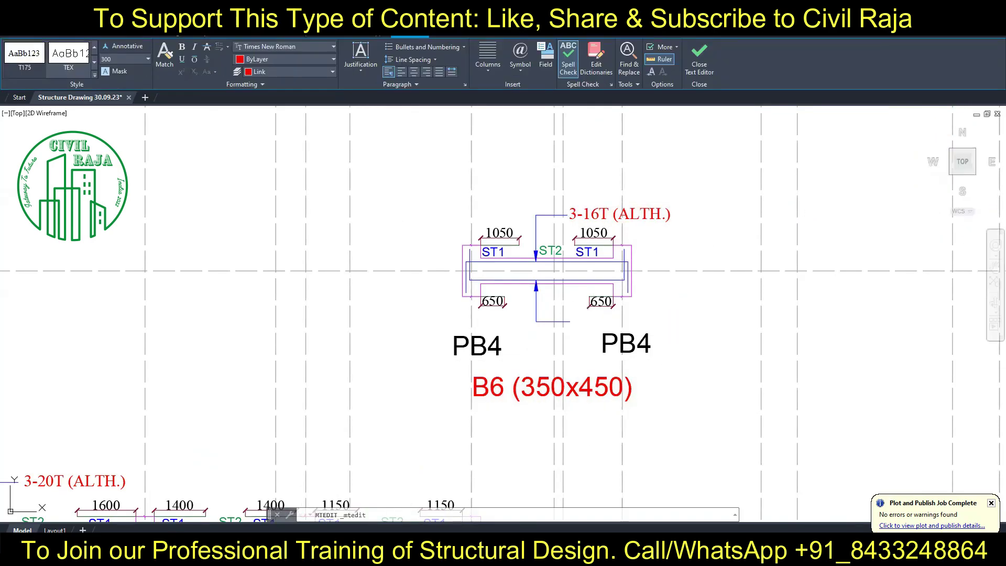
left_click(677, 355)
Step: Relabel B6's left PB4 support as B5 and right PB4 support as B1
double_click(475, 346)
type("B5")
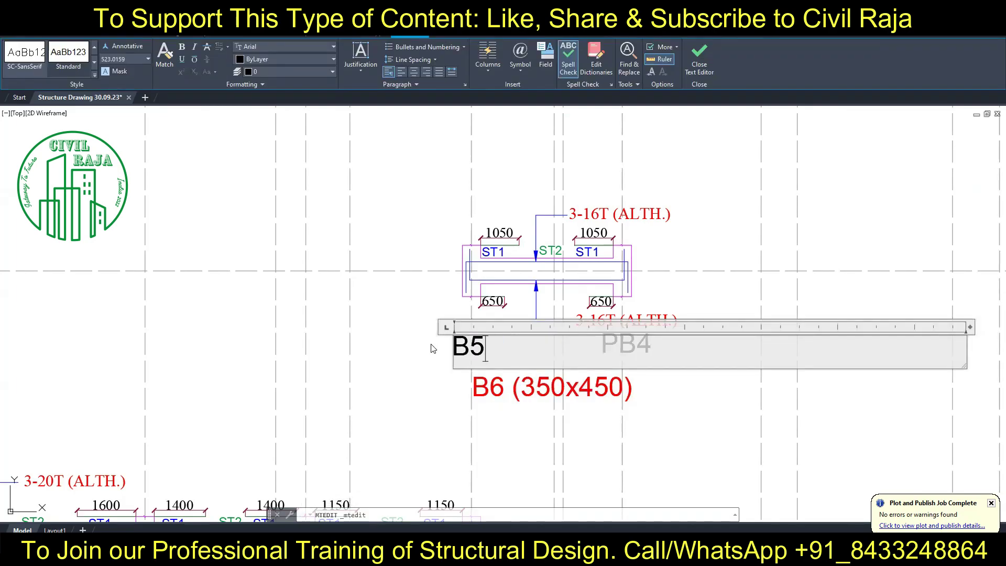
left_click(650, 377)
double_click(626, 344)
type("B1")
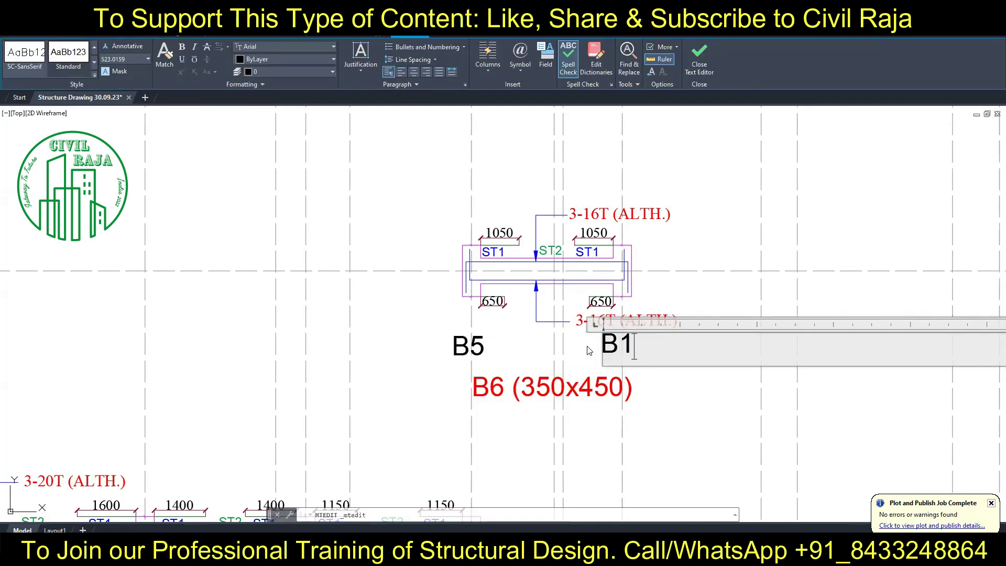
left_click(527, 346)
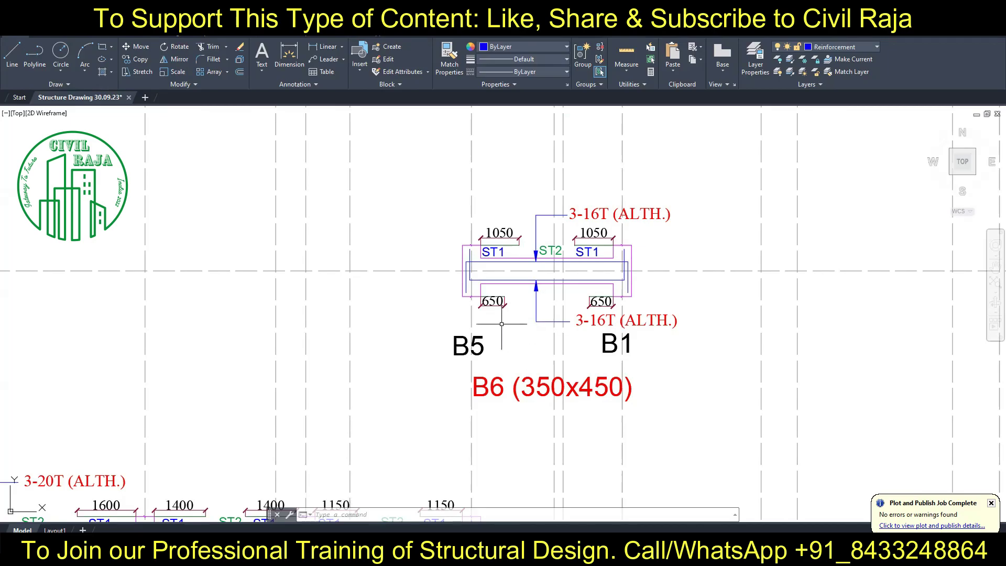
scroll(502, 324, "down", 2)
middle_click_drag(475, 445, 557, 285)
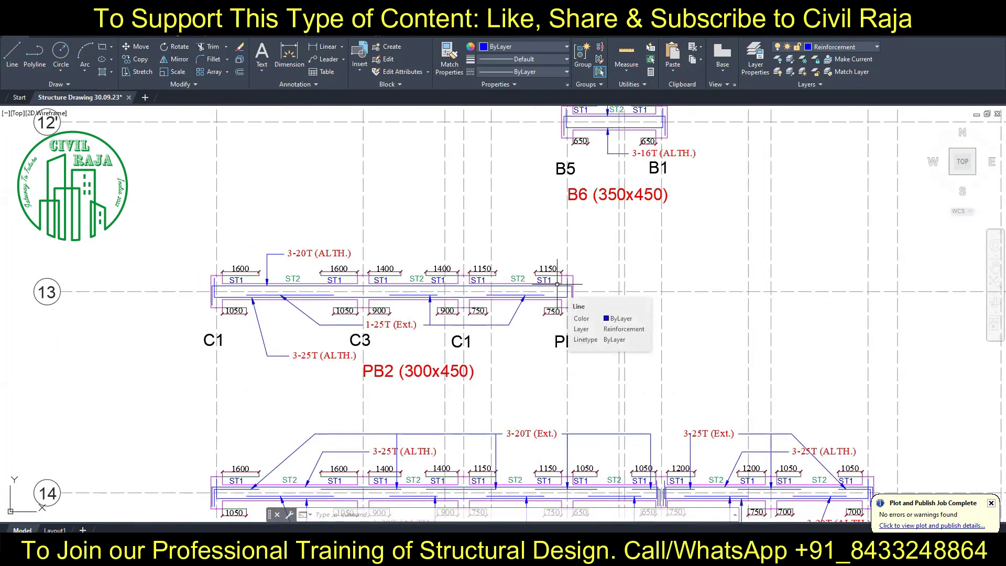
mouse_move(548, 268)
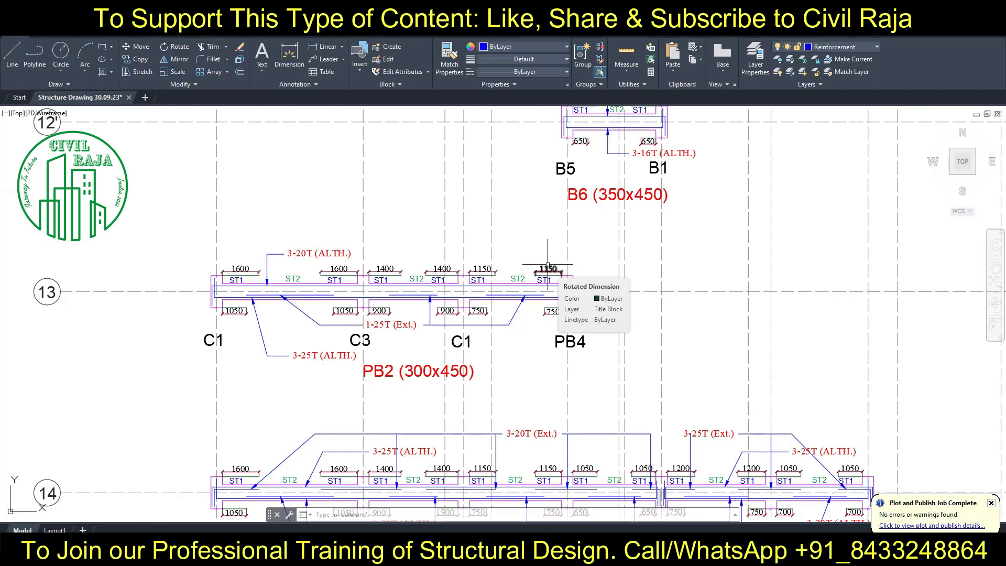
Step: Retitle beam PB2 as B5 (350x700)
double_click(376, 371)
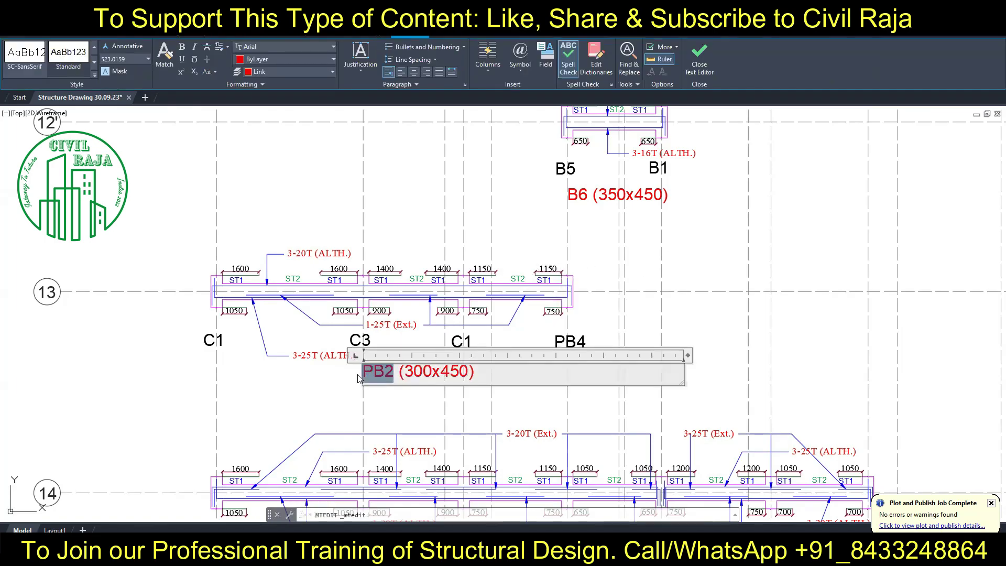
type("B3")
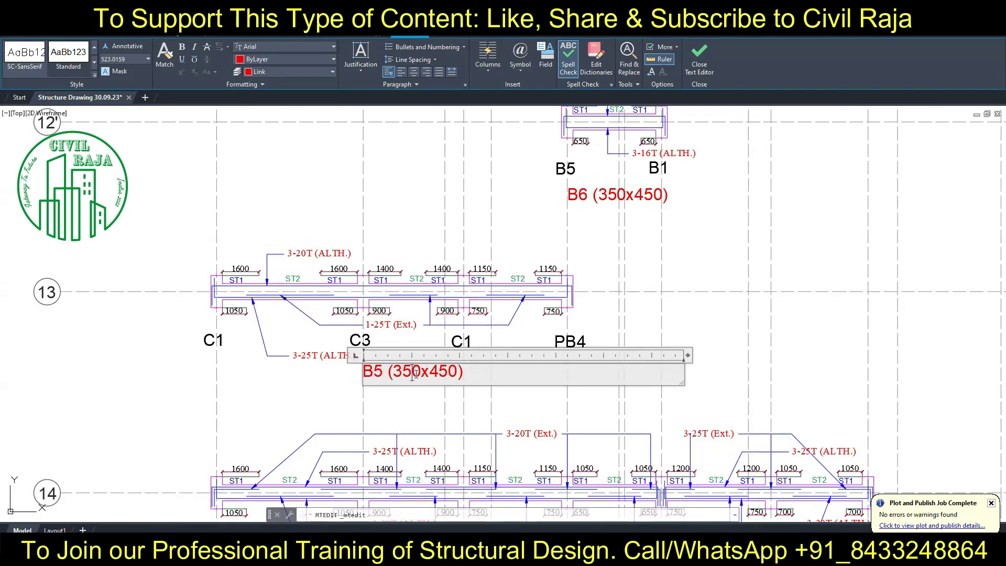
type("70")
left_click(427, 388)
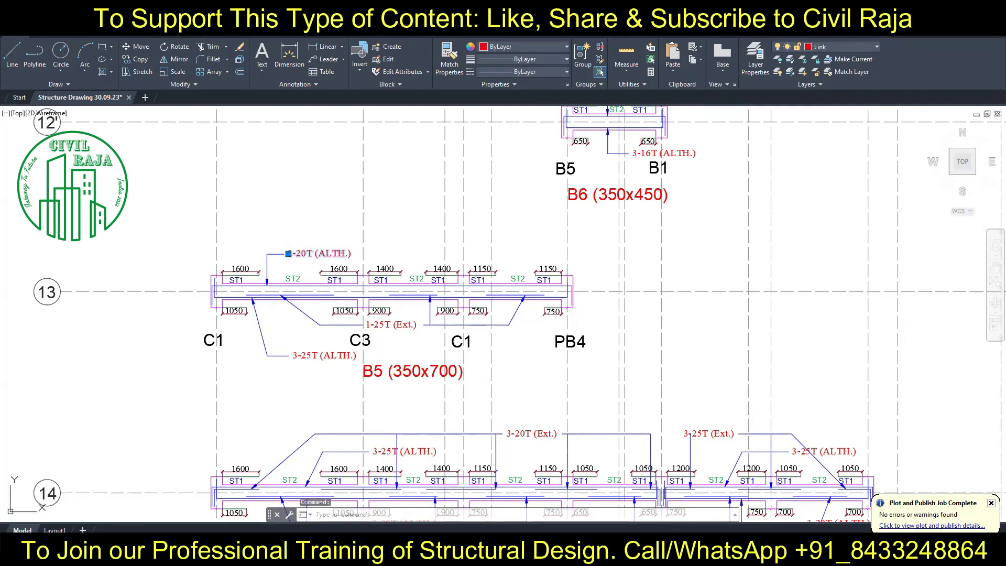
Step: Change the 3-20T, 3-25T and 1-25T callouts to 2-20T (ALTH.), 2-25T (ALTH.), 2-25T (Ext.)
double_click(283, 256)
left_click(315, 388)
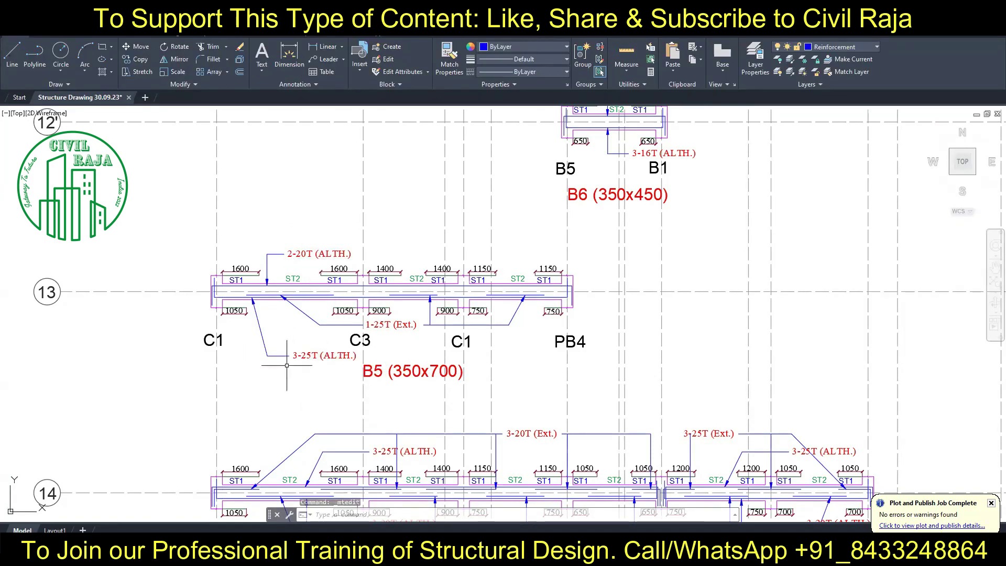
double_click(296, 356)
type("2")
left_click(286, 378)
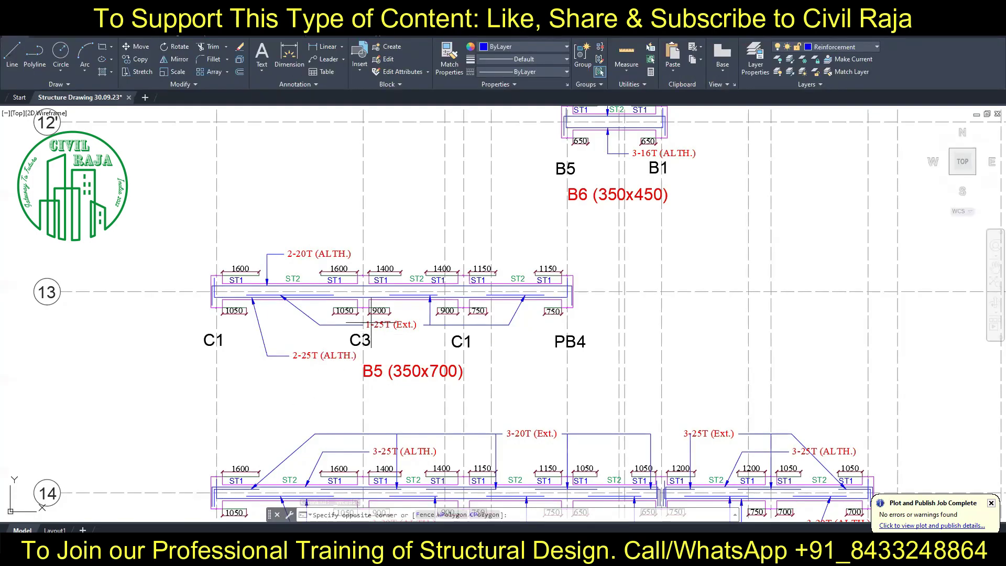
double_click(372, 325)
type("2")
left_click(396, 213)
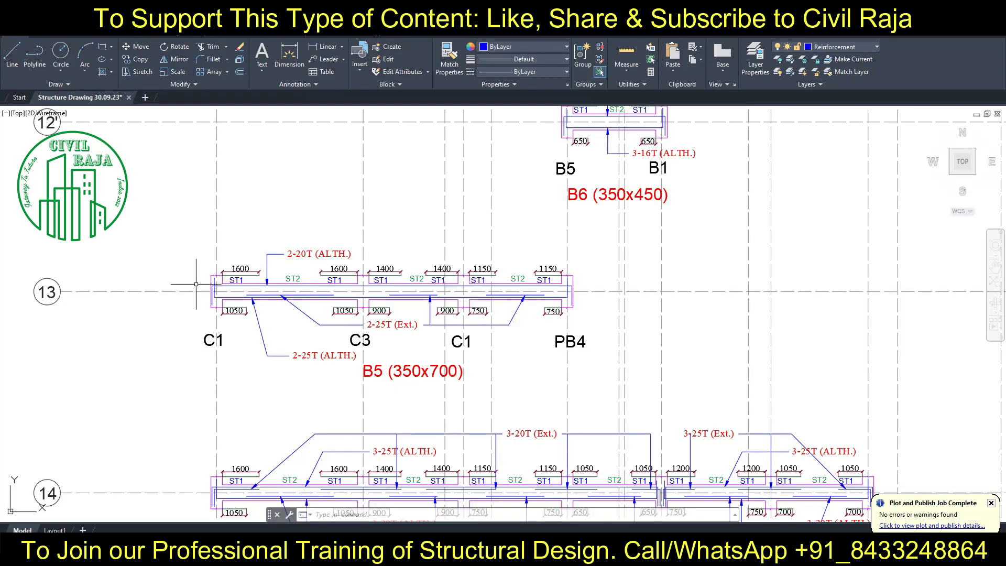
Step: Copy the six ST1 bar lines 550 down into beam B5
scroll(314, 283, "up", 3)
scroll(315, 283, "up", 1)
left_click(157, 264)
left_click(399, 265)
left_click(519, 265)
left_click(672, 265)
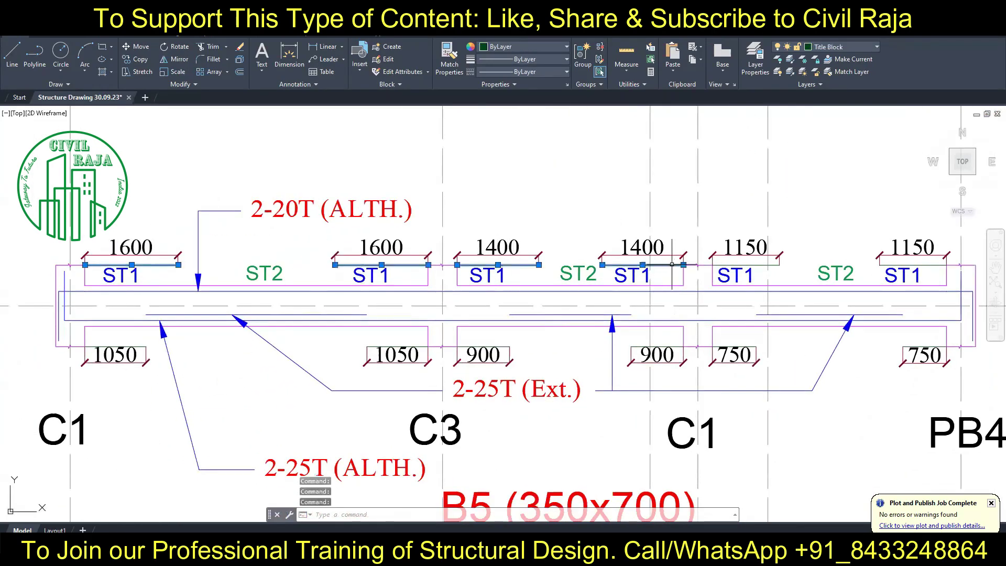
left_click(745, 265)
left_click(912, 265)
left_click(137, 58)
left_click(20, 139)
type("550")
key("Return")
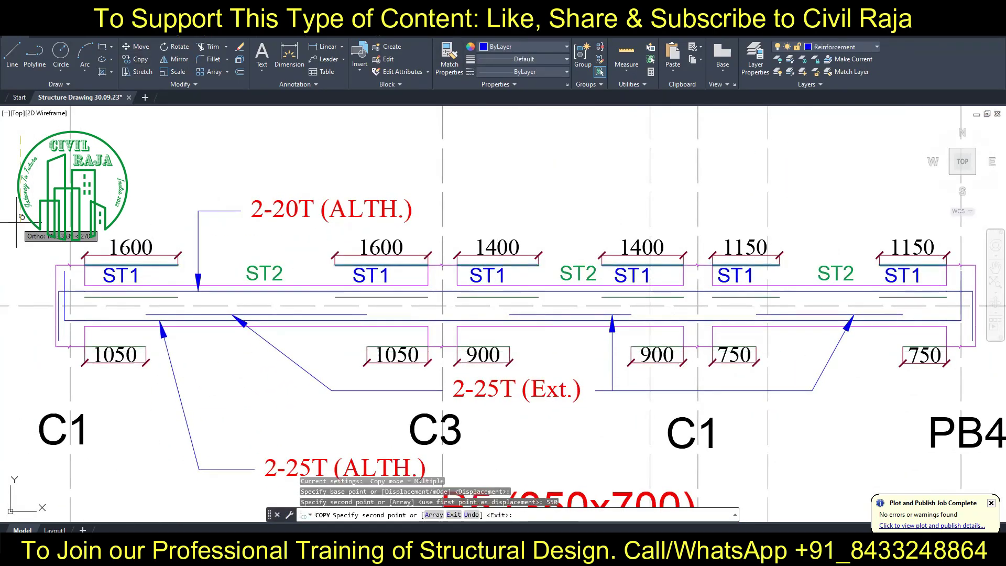
key("Escape")
Step: Join the split bar line pairs near C3 and C1 into single lines
left_click(62, 291)
key("Escape")
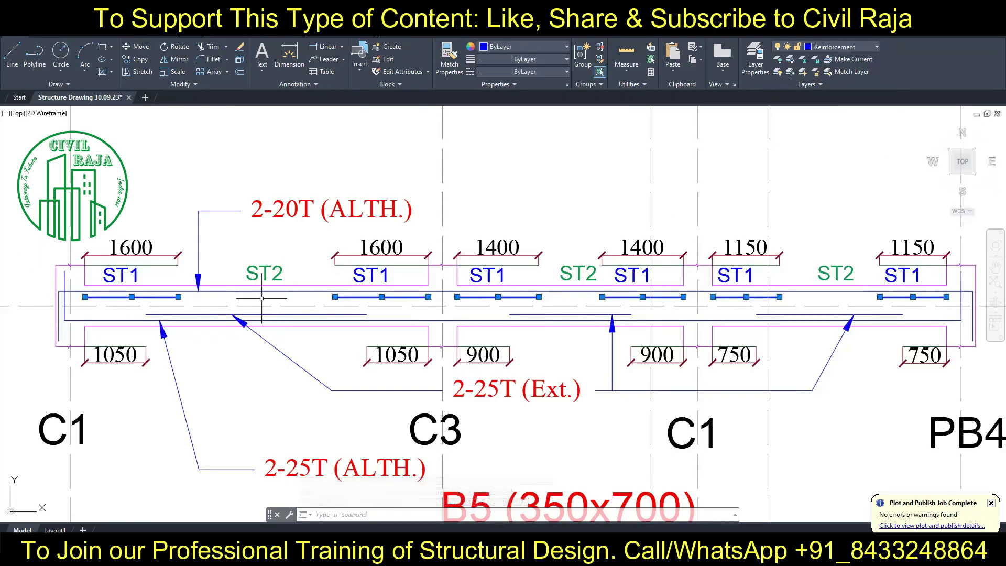
left_click(325, 286)
left_click(548, 307)
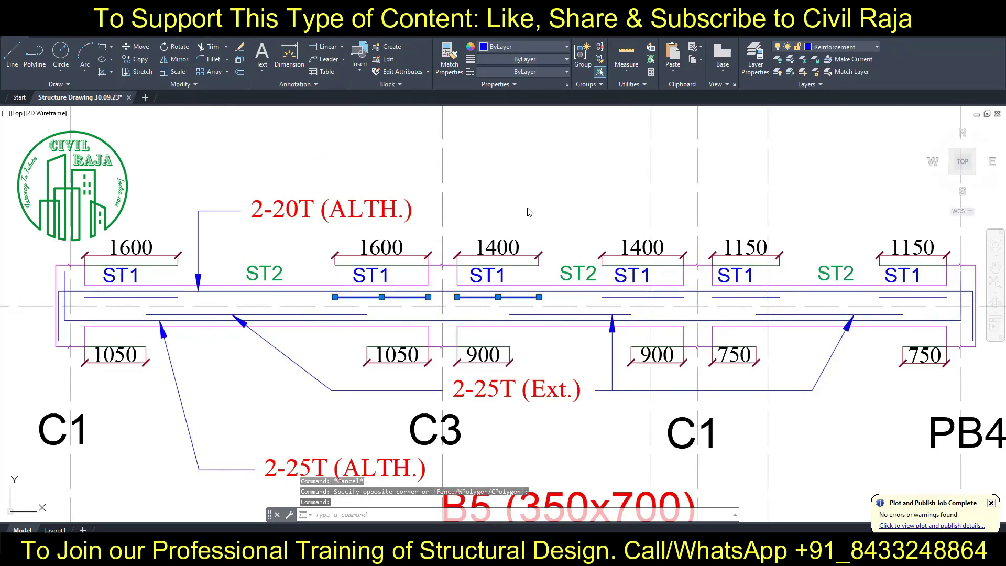
type("j")
key("Return")
left_click_drag(713, 313, 599, 292)
key("space")
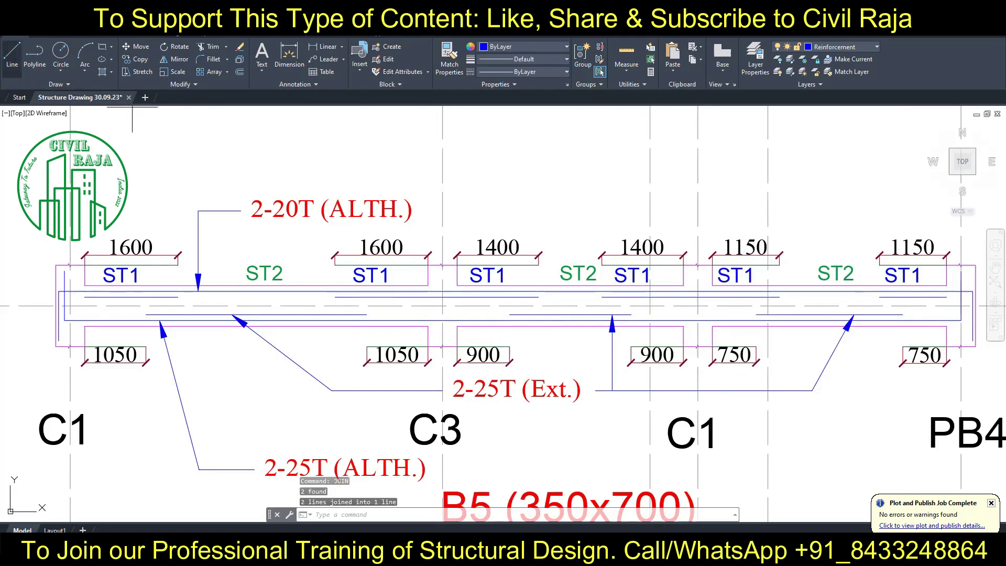
Step: Draw short vertical end lines at the left and right ends of beam B5
type("l")
key("space")
left_click(71, 297)
left_click(71, 340)
key("Escape")
scroll(73, 332, "up", 2)
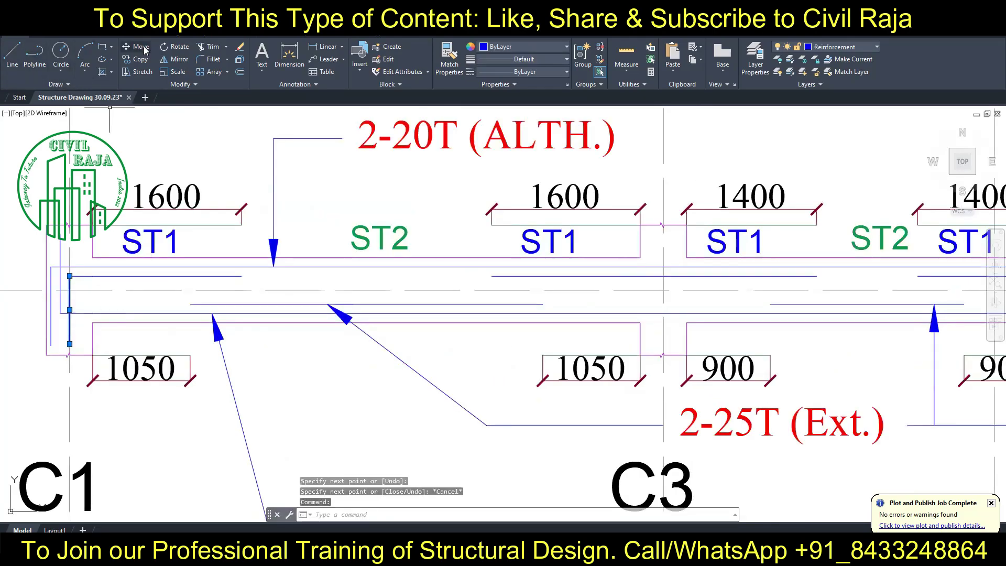
scroll(503, 315, "down", 3)
type("l")
key("space")
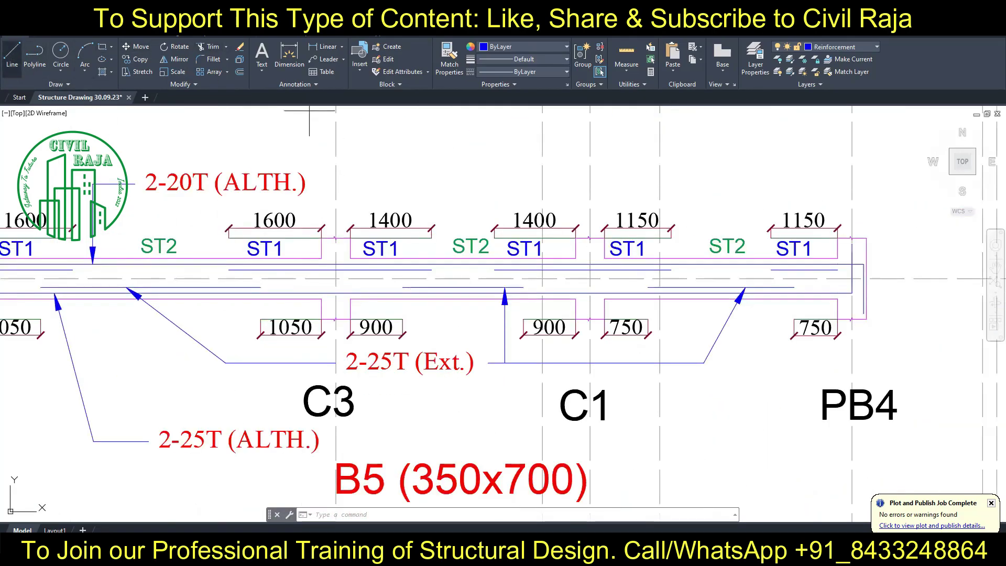
scroll(844, 270, "up", 3)
left_click(827, 284)
key("Escape")
scroll(844, 270, "down", 3)
scroll(555, 278, "up", 3)
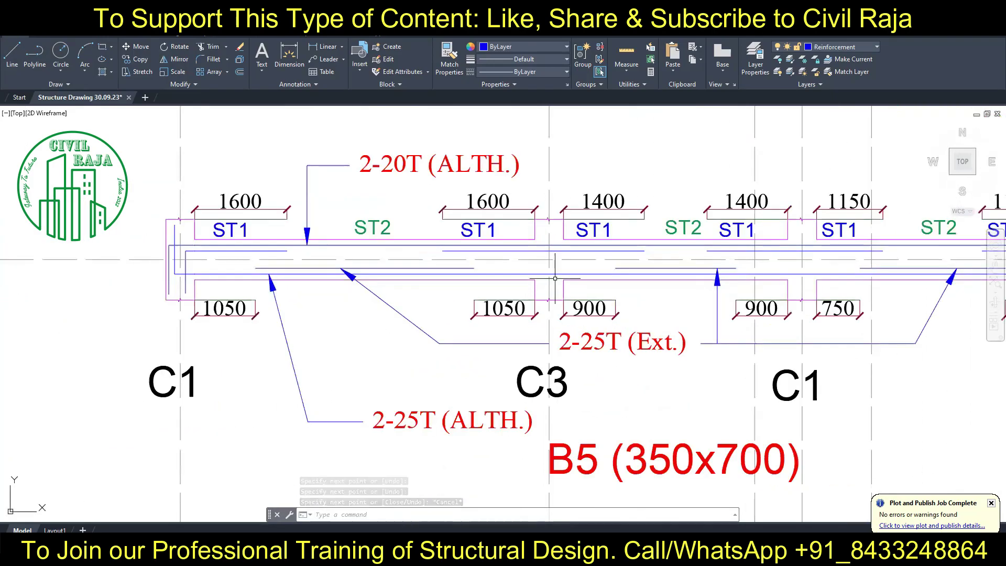
scroll(555, 279, "down", 3)
Step: Relabel the right PB4 support of beam B5 as B5
double_click(781, 346)
type("B5")
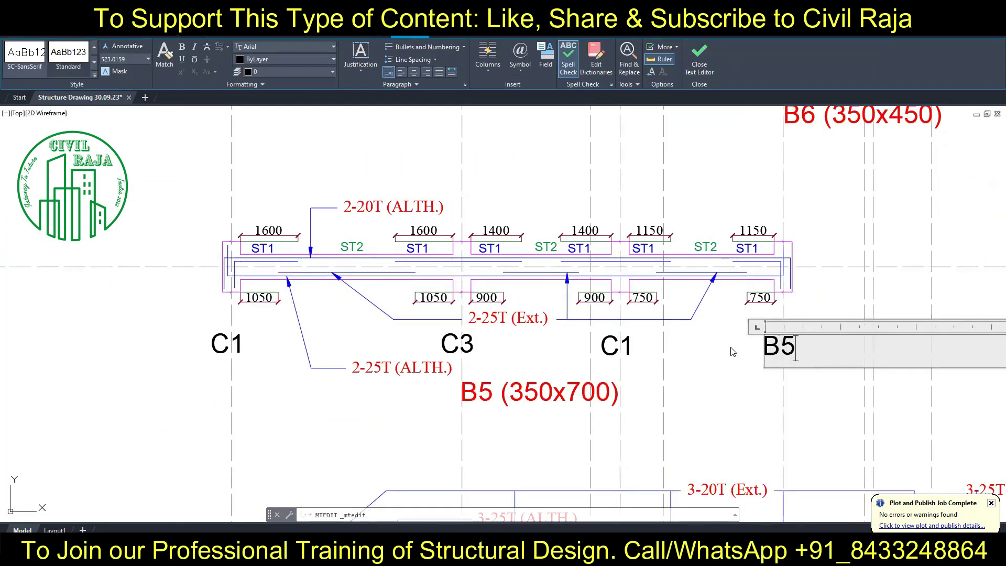
left_click(481, 314)
type("MLEADER")
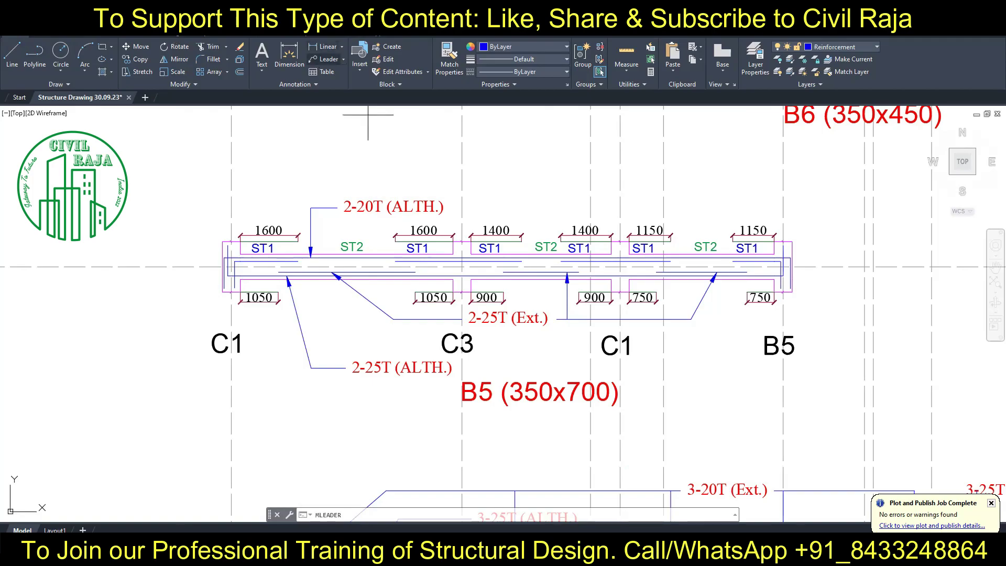
Step: Draw a leader line above beam B5 to both ST1 bars and trim a text gap
key("Return")
left_click(286, 257)
left_click(286, 192)
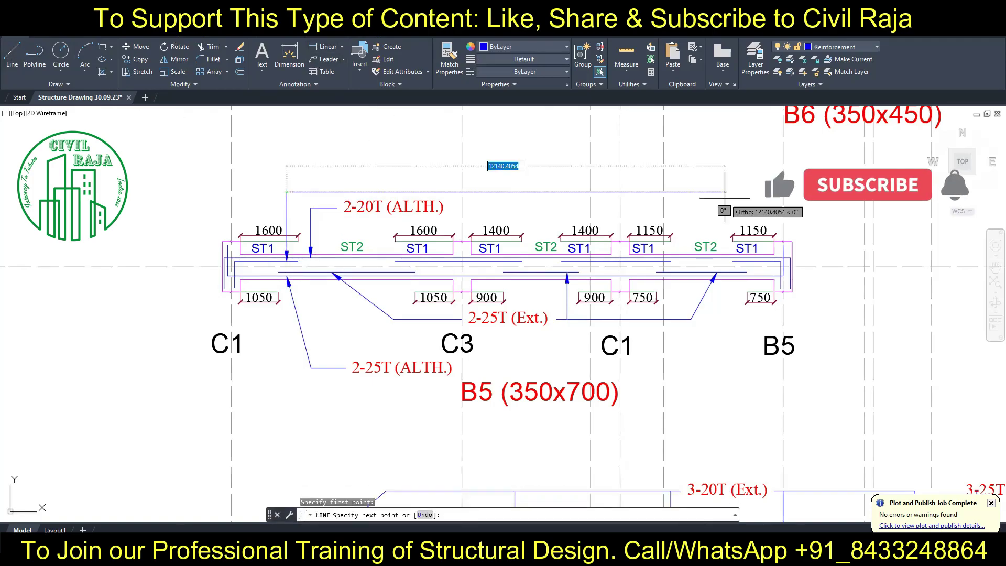
left_click(770, 192)
left_click(774, 257)
left_click(771, 194)
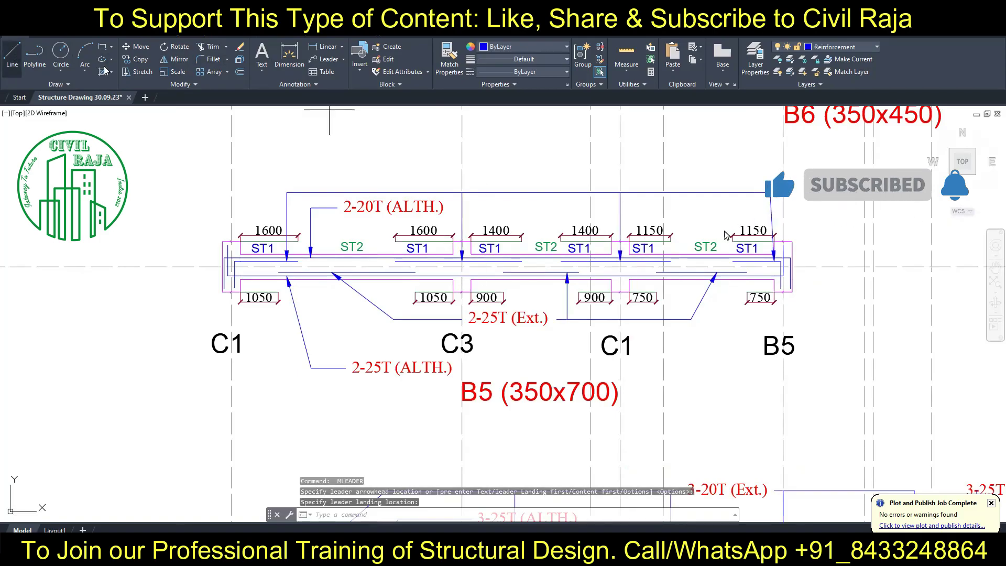
left_click(11, 52)
key("Escape")
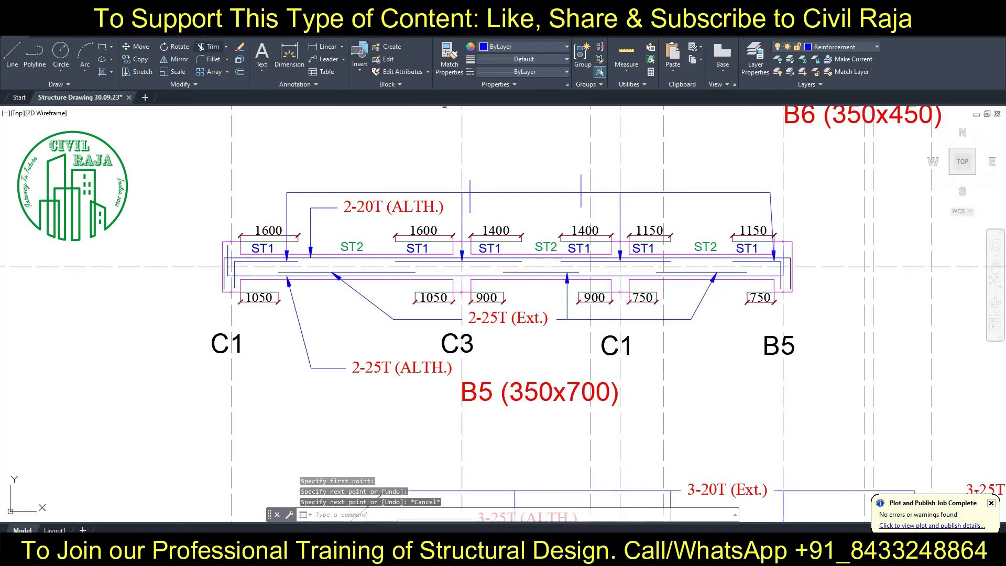
left_click(524, 192)
key("Escape")
Step: Copy the 2-25T (Ext.) callout into the gap and stretch the leader to meet it
left_click(137, 59)
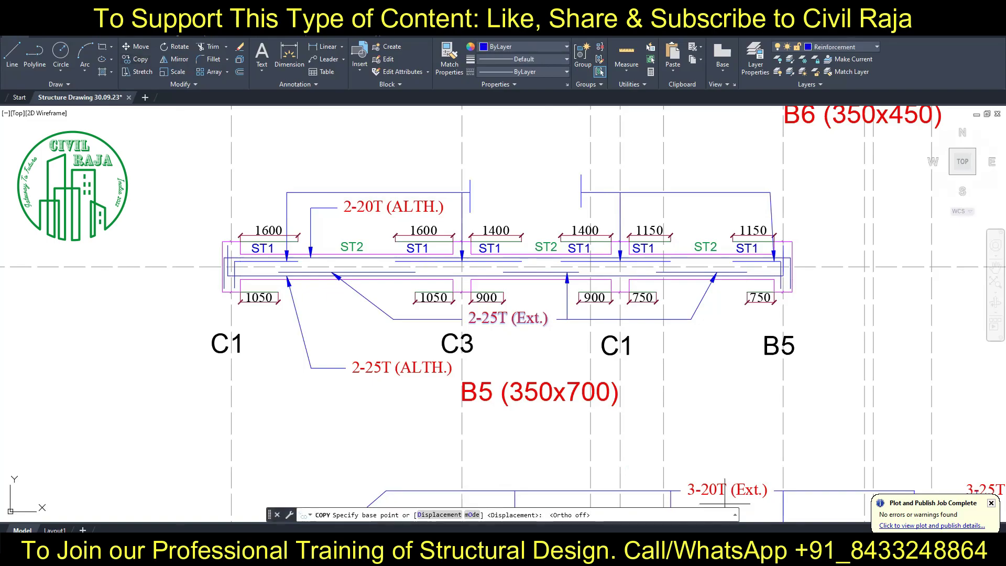
left_click(508, 318)
left_click(526, 193)
key("Escape")
left_click(575, 203)
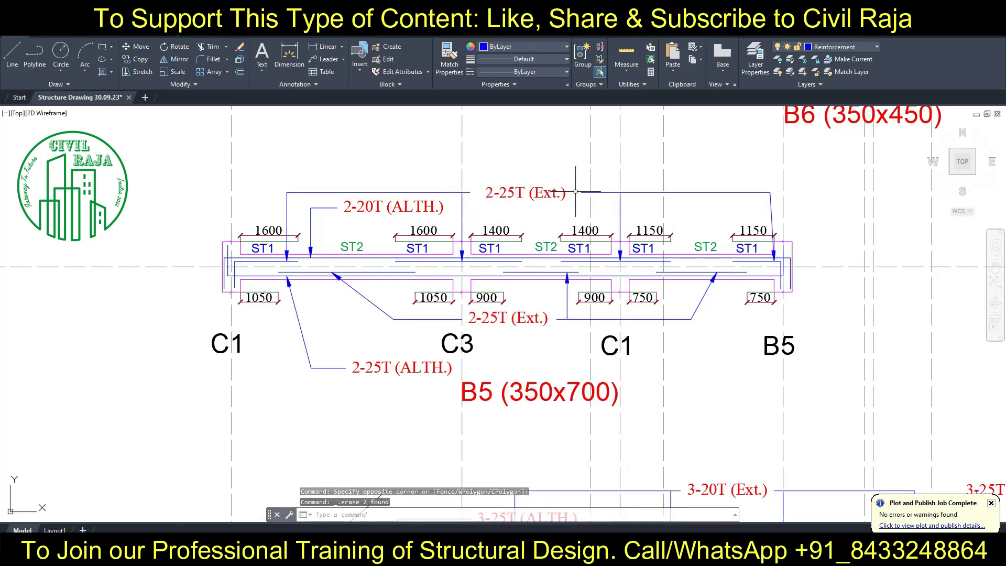
key("Escape")
key("Escape")
left_click(377, 192)
left_click(470, 192)
left_click(480, 193)
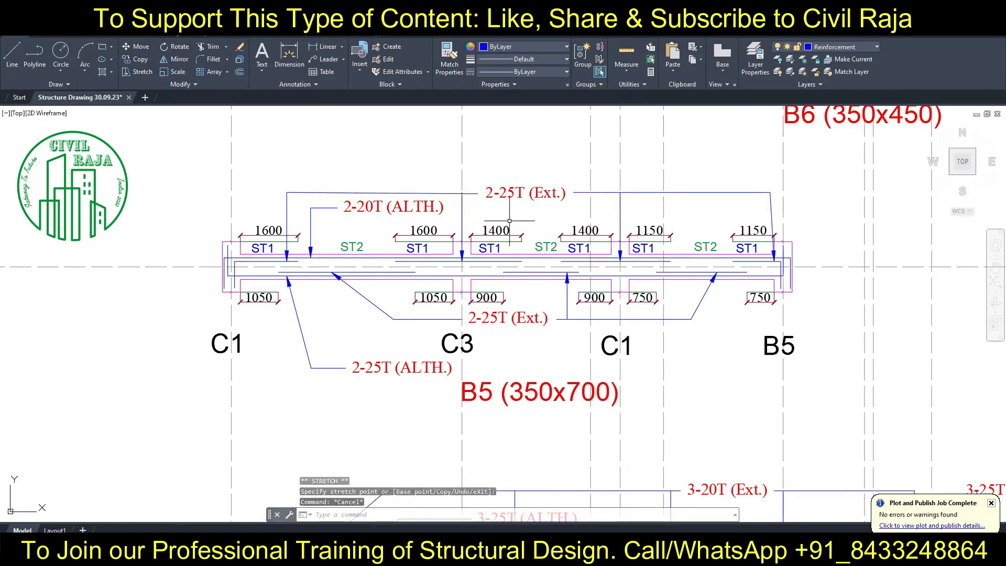
key("Escape")
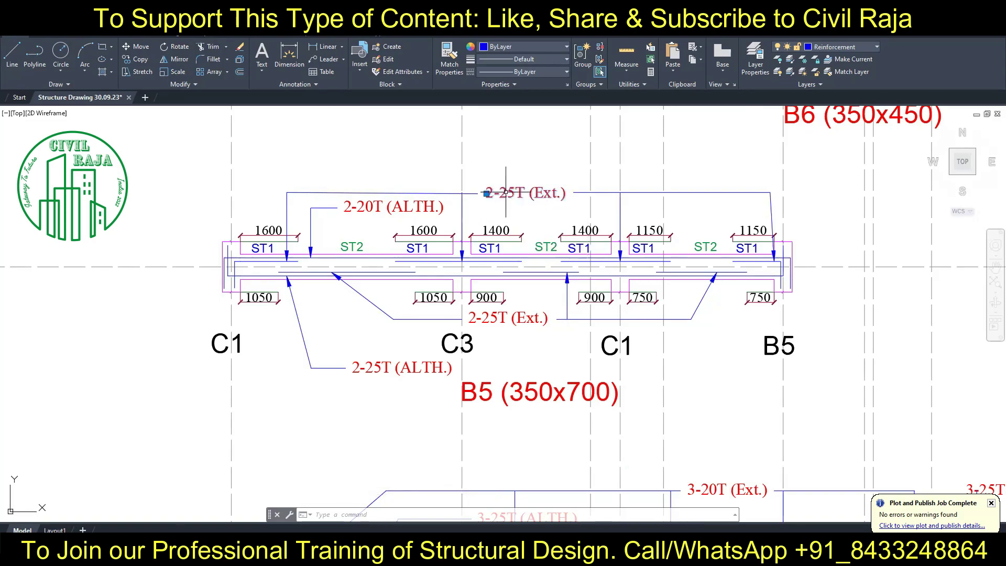
Step: Change the copied callout to 2-20T (Ext.)
double_click(511, 193)
key("BackSpace")
type("0")
left_click(479, 157)
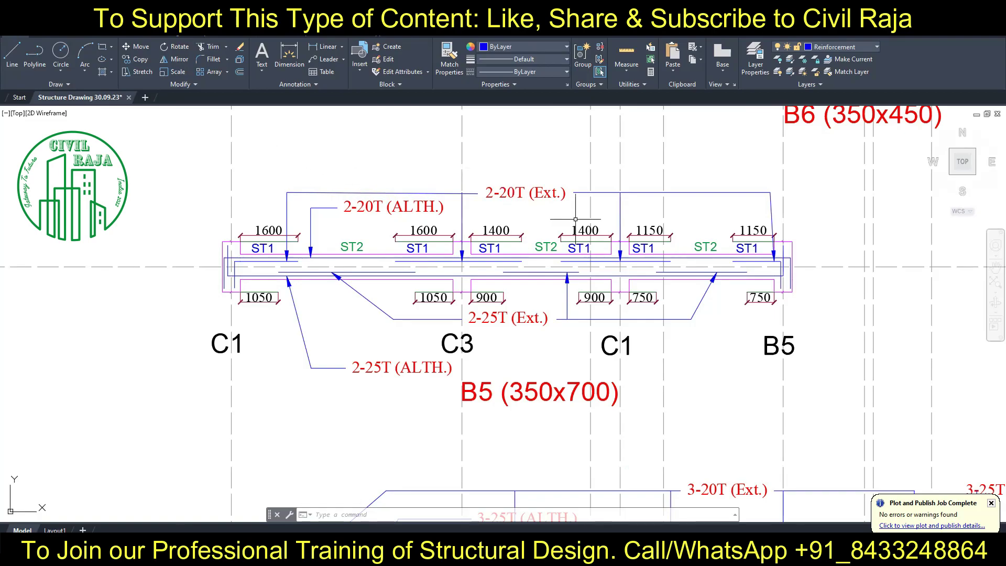
Step: Pan and zoom to row A's B3 (300x600) beam above the PB4 (300x450) beams of rows B and D
scroll(501, 182, "down", 2)
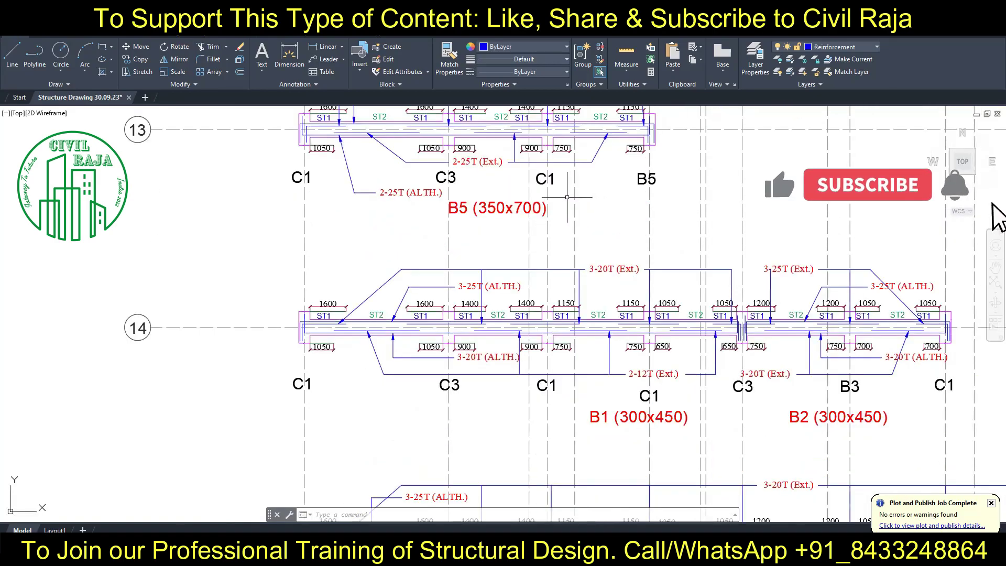
middle_click_drag(581, 198, 528, 167)
scroll(528, 167, "down", 2)
mouse_move(489, 215)
middle_mouse_down()
mouse_move(552, 279)
mouse_move(551, 333)
middle_mouse_up()
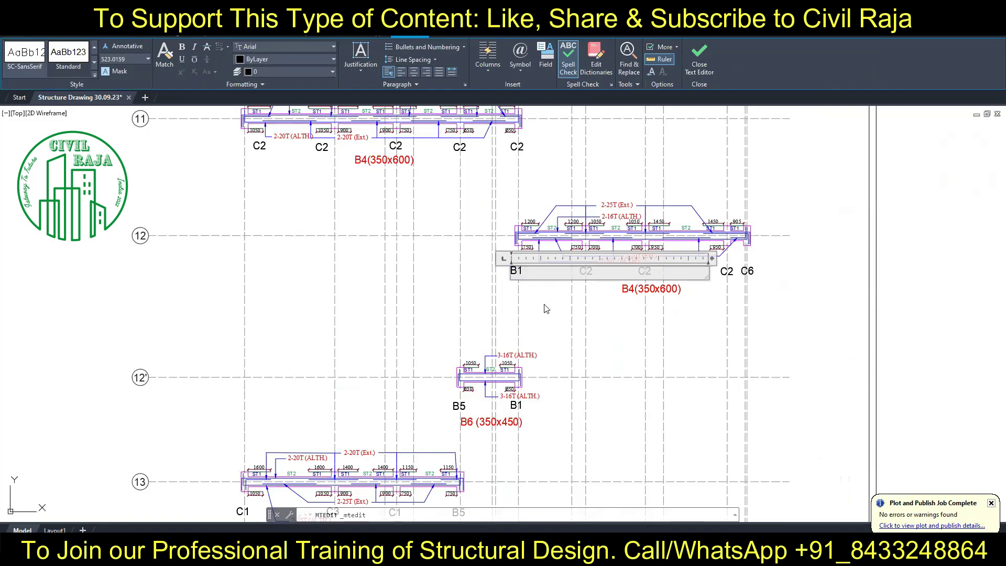
mouse_move(474, 178)
middle_mouse_down()
mouse_move(488, 388)
mouse_move(639, 414)
mouse_move(153, 388)
mouse_move(224, 318)
mouse_move(257, 186)
middle_mouse_up()
scroll(639, 414, "down", 3)
scroll(153, 388, "up", 3)
middle_click_drag(246, 362, 256, 286)
scroll(260, 281, "down", 3)
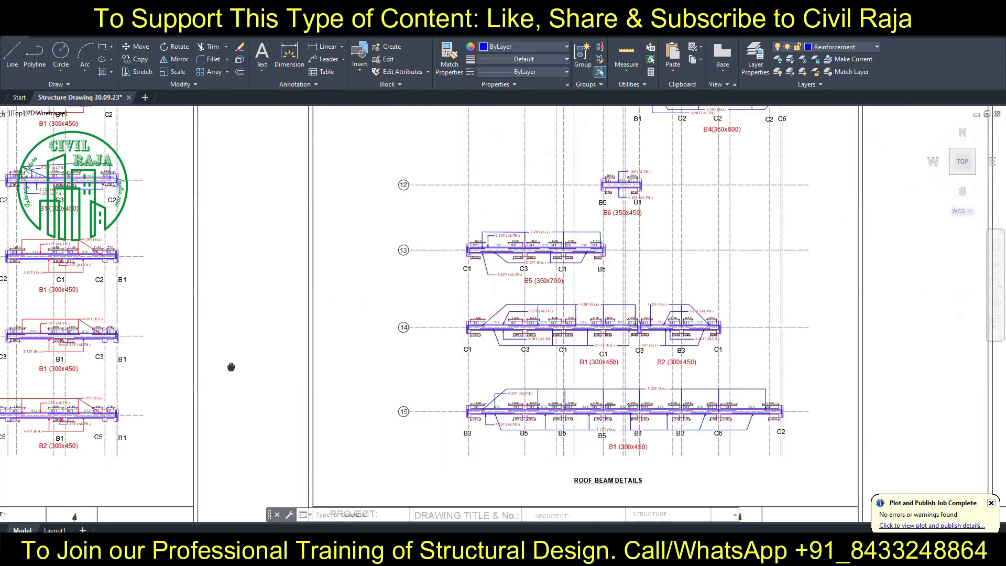
scroll(261, 281, "down", 3)
scroll(334, 197, "up", 6)
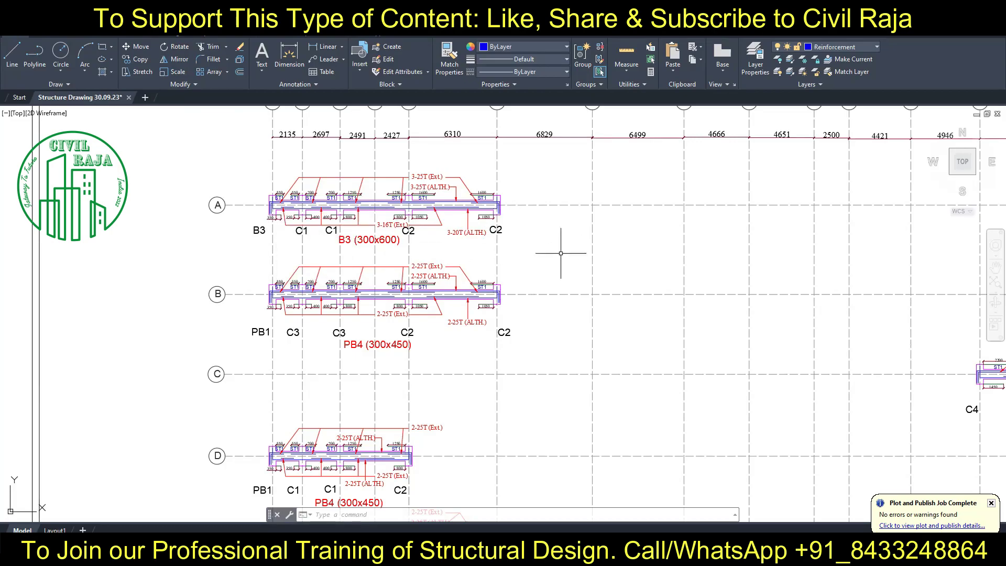
Step: Change beam A's B3 support and beam B's PB1 support labels to B1
double_click(257, 230)
type("1")
left_click(246, 273)
left_click(251, 336)
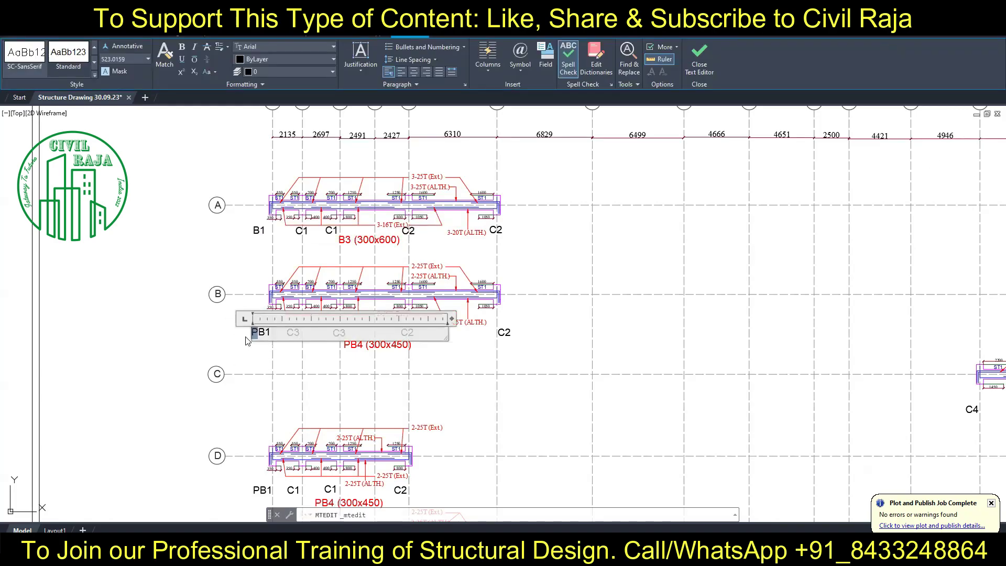
key("Delete")
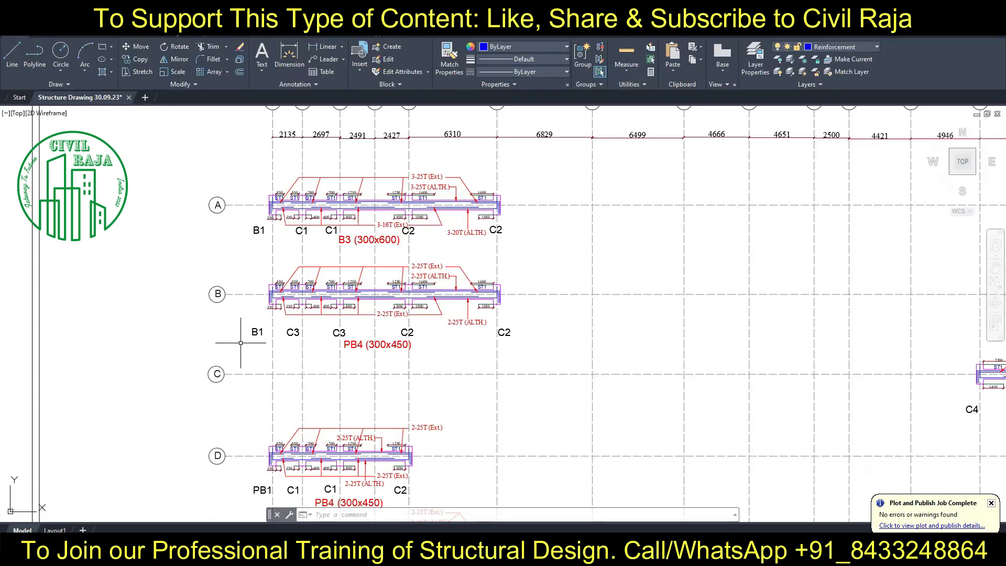
Step: Change beam B's mark from PB4 (300x450) to B5 (350x700)
double_click(350, 344)
type("B5")
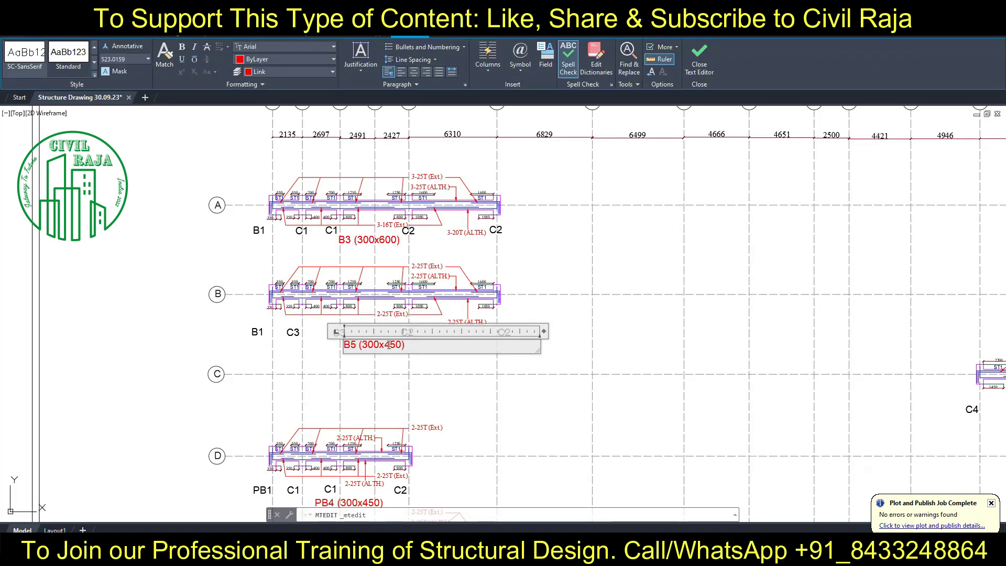
left_click(449, 381)
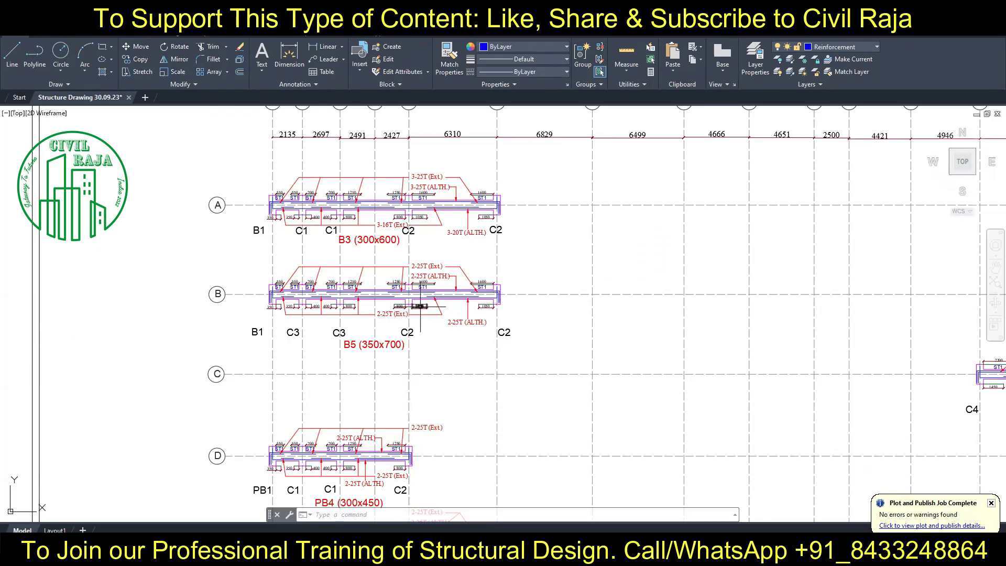
Step: Change beam B's top callouts to 2-20T (ALTH.) and 2-20T (Ext.)
scroll(356, 306, "up", 4)
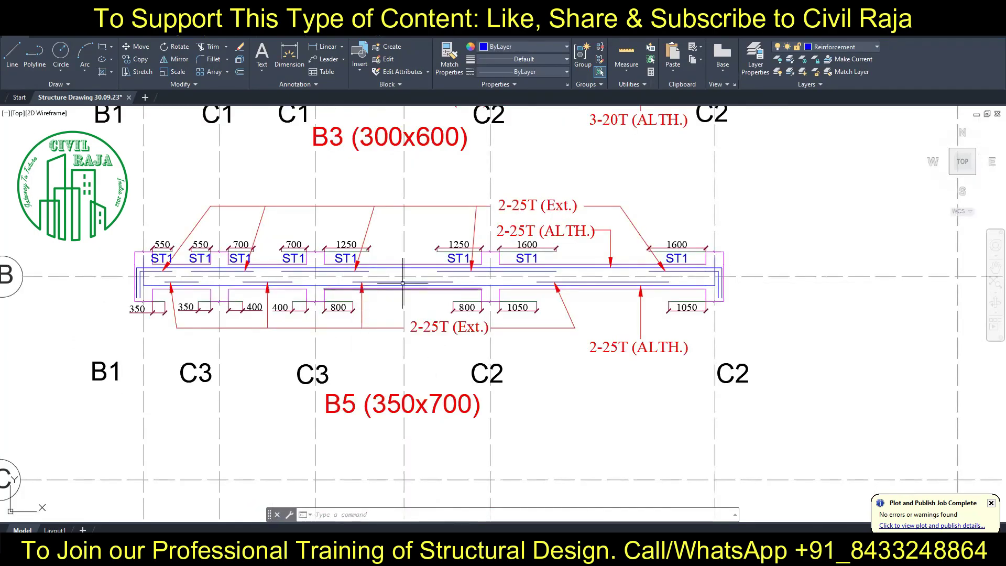
double_click(524, 230)
type("0")
left_click(500, 205)
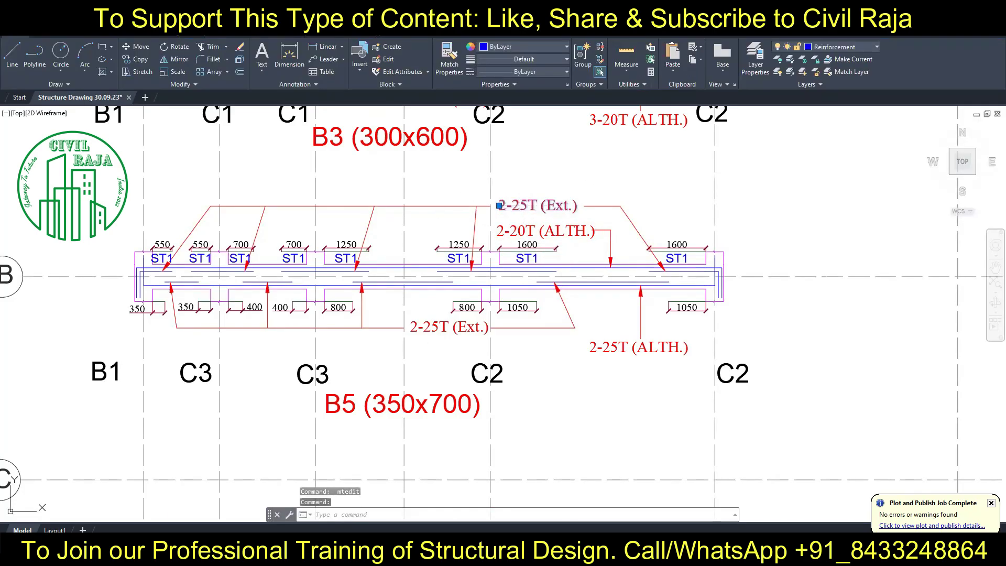
double_click(522, 206)
type("0")
left_click(603, 373)
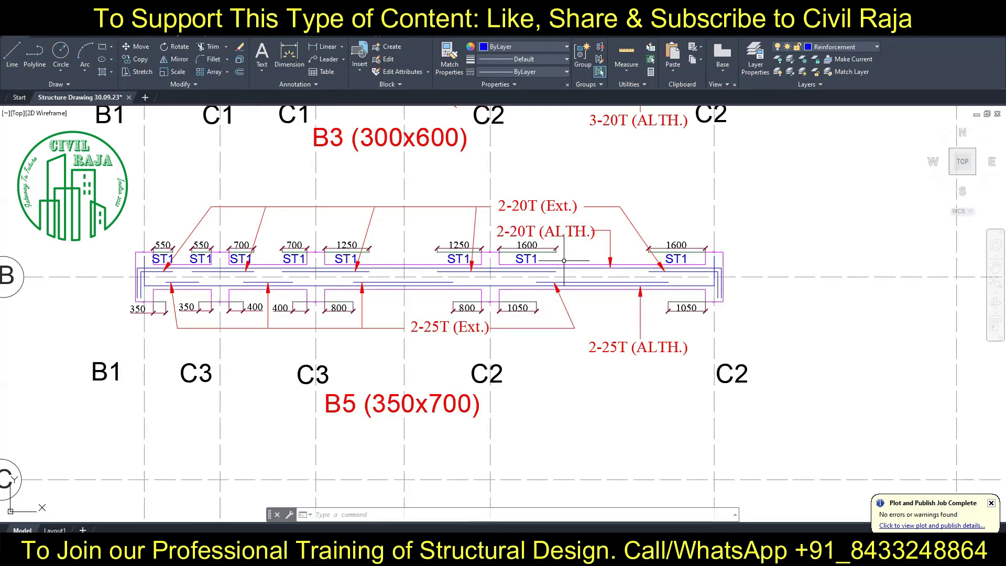
Step: Pan down to beam D and change its PB1 support label to B1
scroll(375, 225, "down", 2)
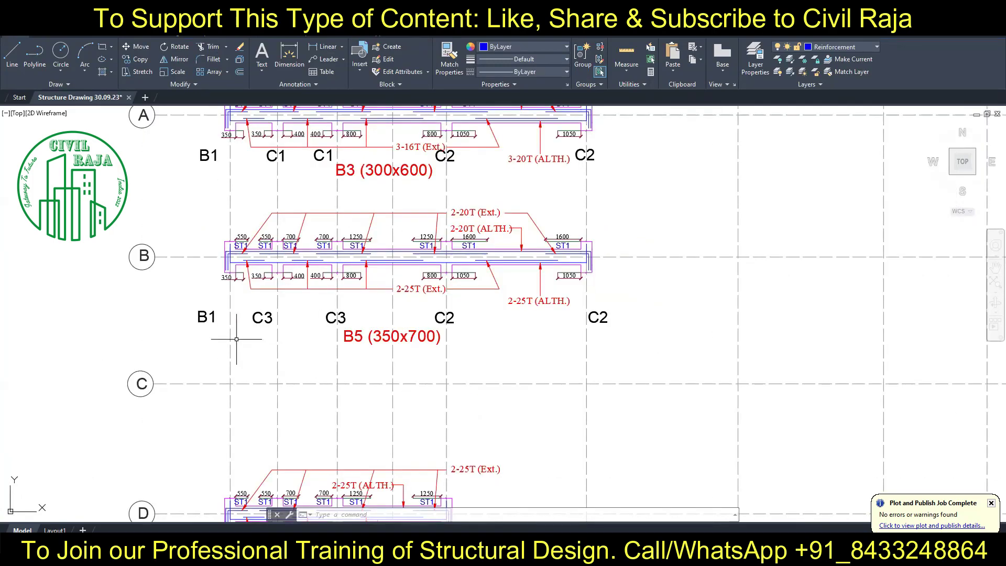
scroll(679, 367, "down", 2)
mouse_move(678, 366)
middle_mouse_down()
mouse_move(270, 330)
mouse_move(427, 227)
mouse_move(109, 344)
middle_mouse_up()
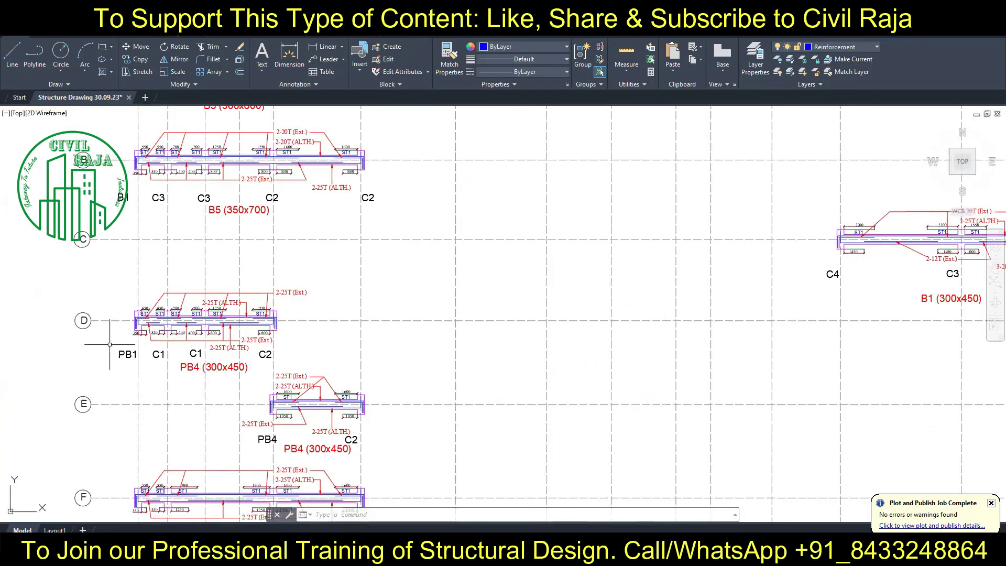
scroll(110, 344, "up", 3)
double_click(202, 366)
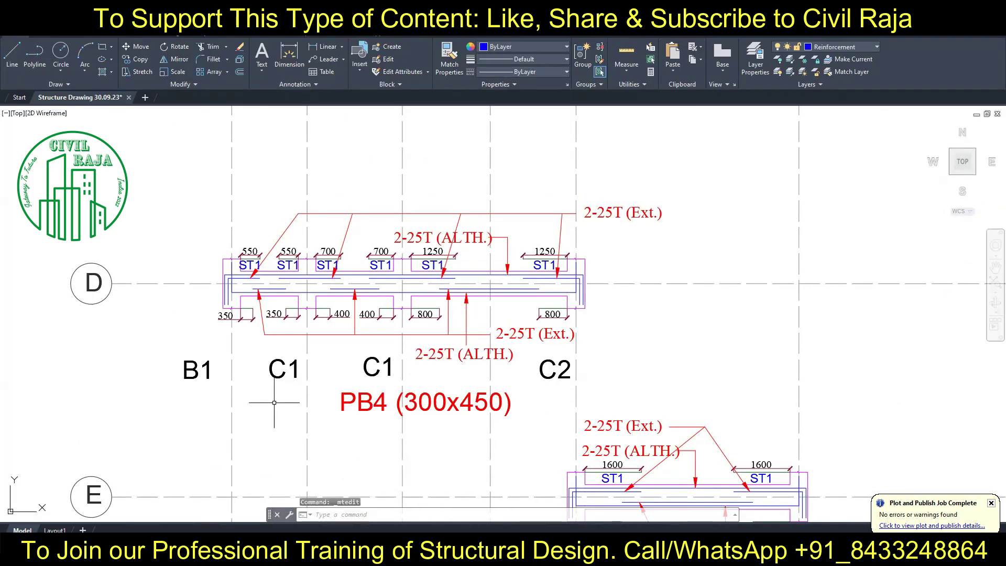
Step: Change beam D's mark from PB4 (300x450) to B5 (350x700)
double_click(347, 404)
type("B5")
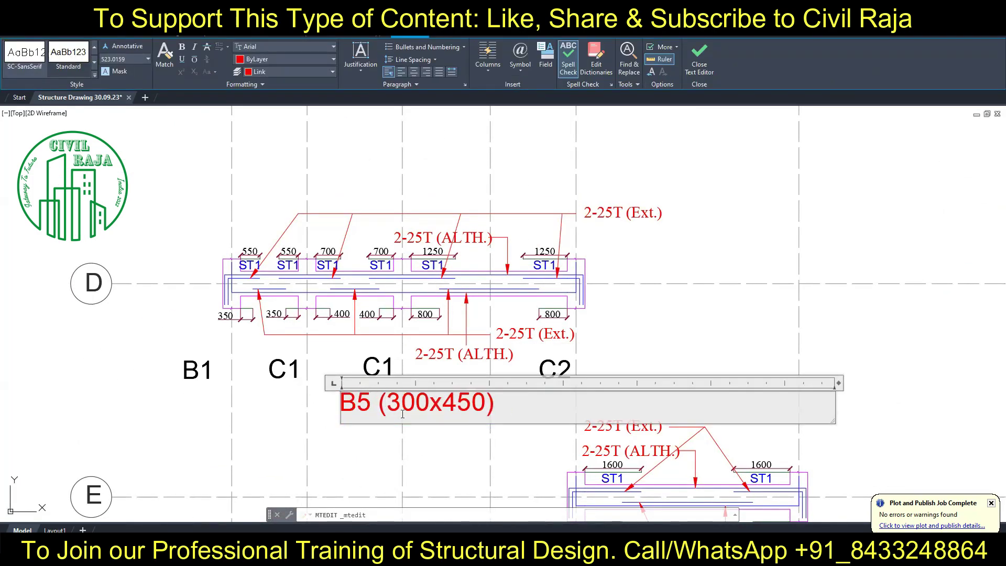
left_click_drag(403, 411, 442, 411)
type("50x70")
left_click(446, 430)
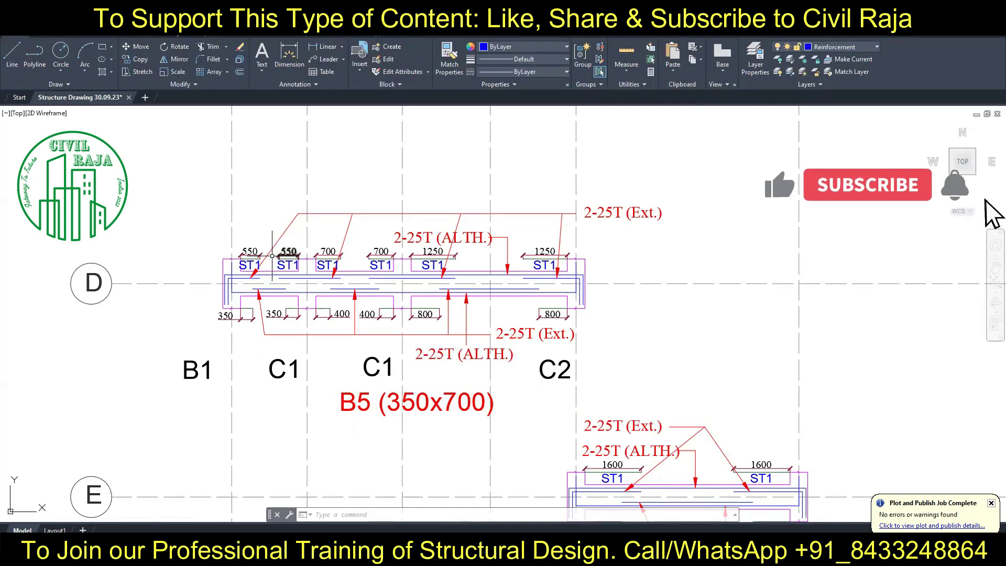
Step: Change beam D's top callouts to 2-20T (ALTH.) and 2-20T (Ext.)
left_click(444, 238)
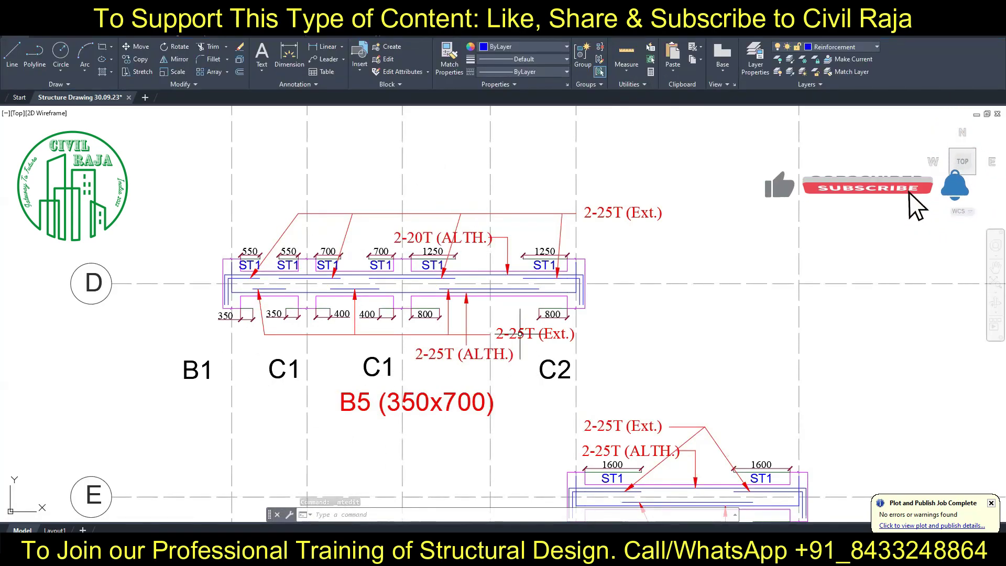
double_click(613, 217)
type("0")
left_click(616, 257)
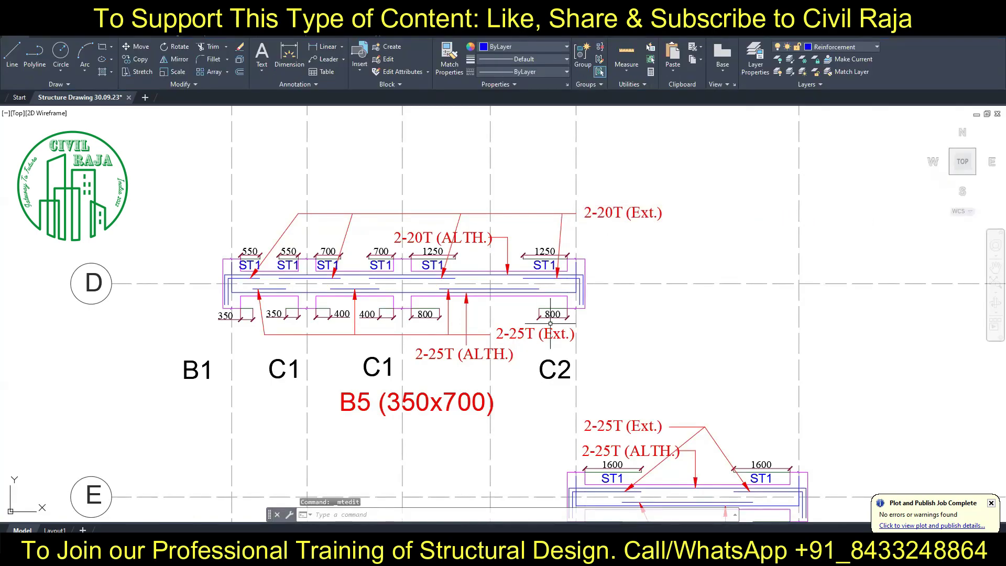
Step: Copy beam D's B5 (350x700) mark text and paste it over beam E's PB4 (300x450) mark
scroll(410, 226, "down", 2)
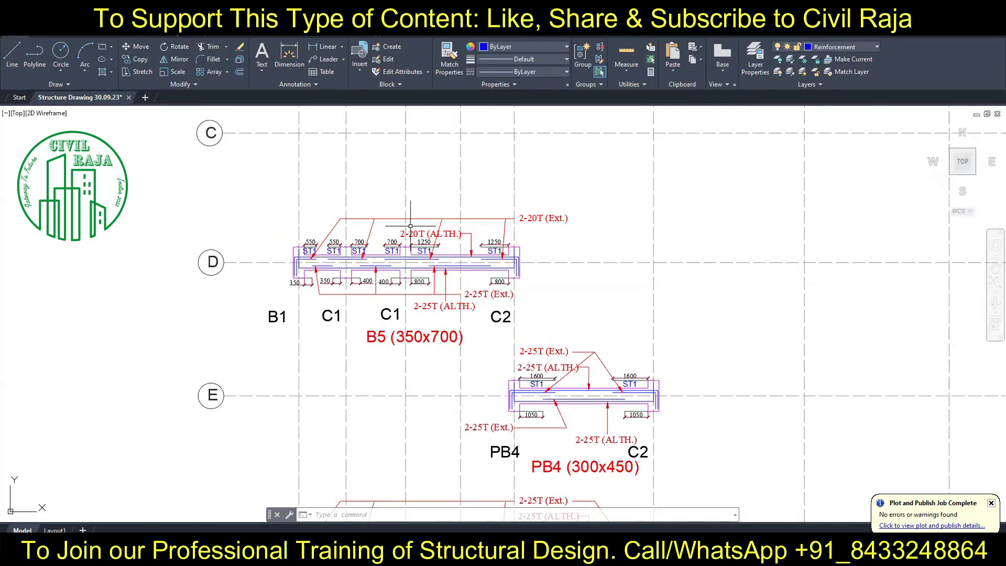
scroll(344, 262, "down", 2)
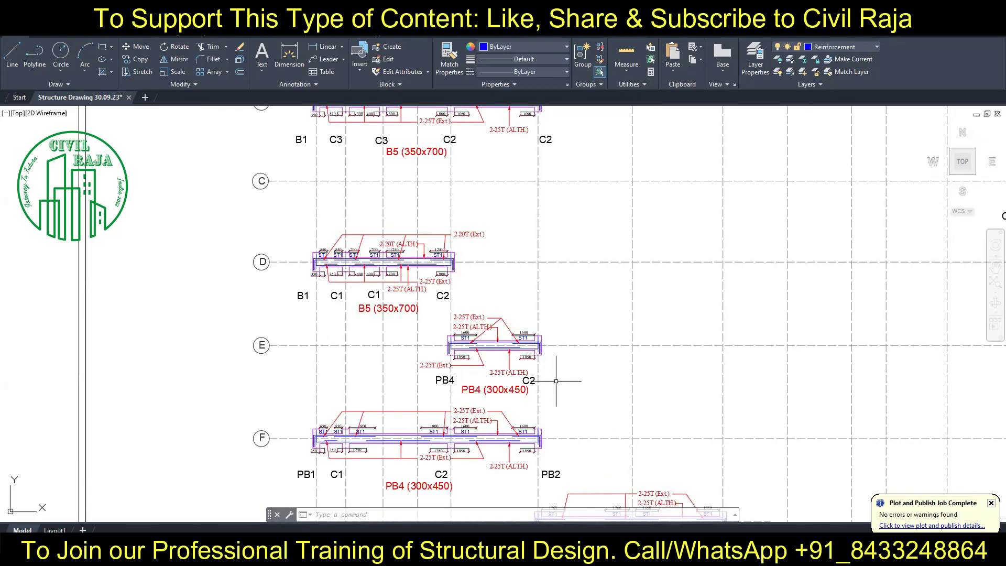
scroll(380, 367, "up", 4)
middle_click_drag(426, 249, 477, 247)
double_click(386, 215)
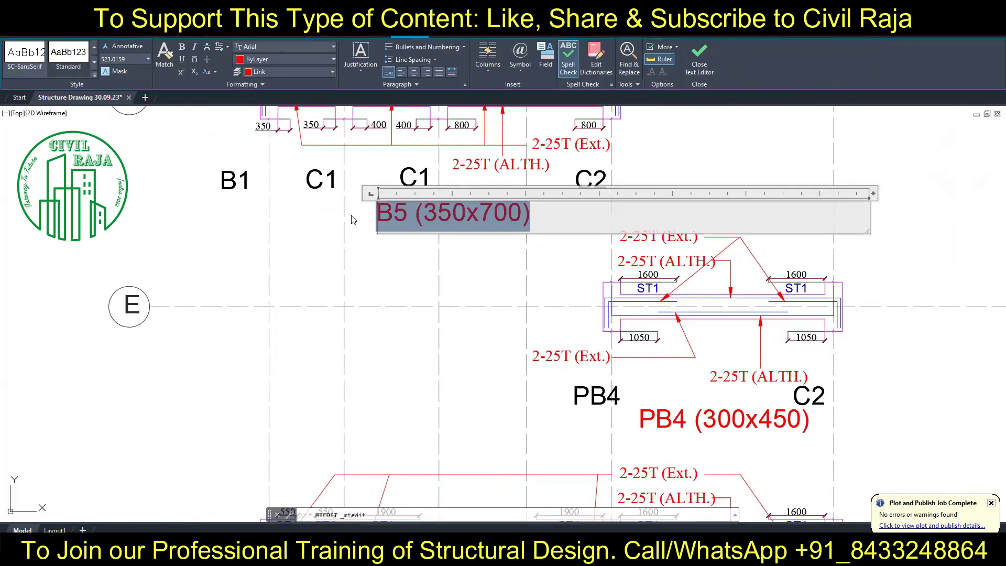
key("ctrl+c")
left_click(352, 219)
double_click(724, 419)
key("ctrl+v")
left_click(638, 411)
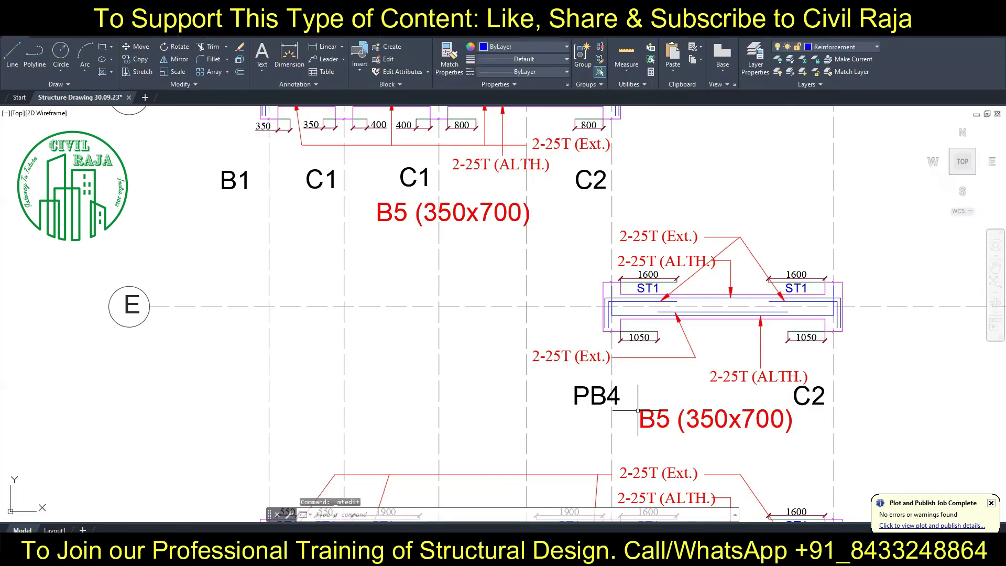
Step: Change beam E's PB4 support label to B4
double_click(587, 396)
key("Home")
key("Delete")
left_click(650, 367)
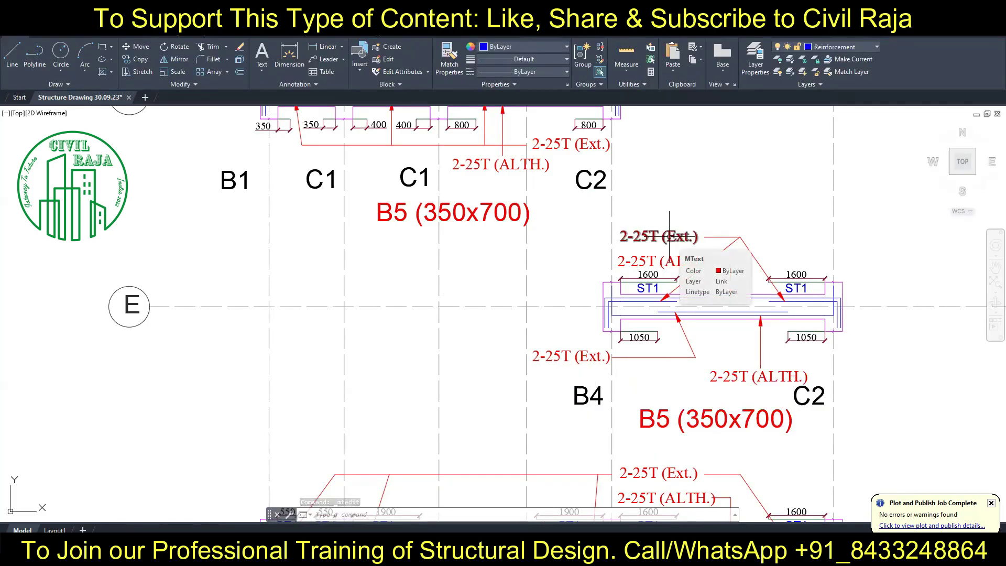
Step: Change beam E's top callouts from 2-25T to 2-20T (Ext. and ALTH.)
double_click(637, 237)
type("0")
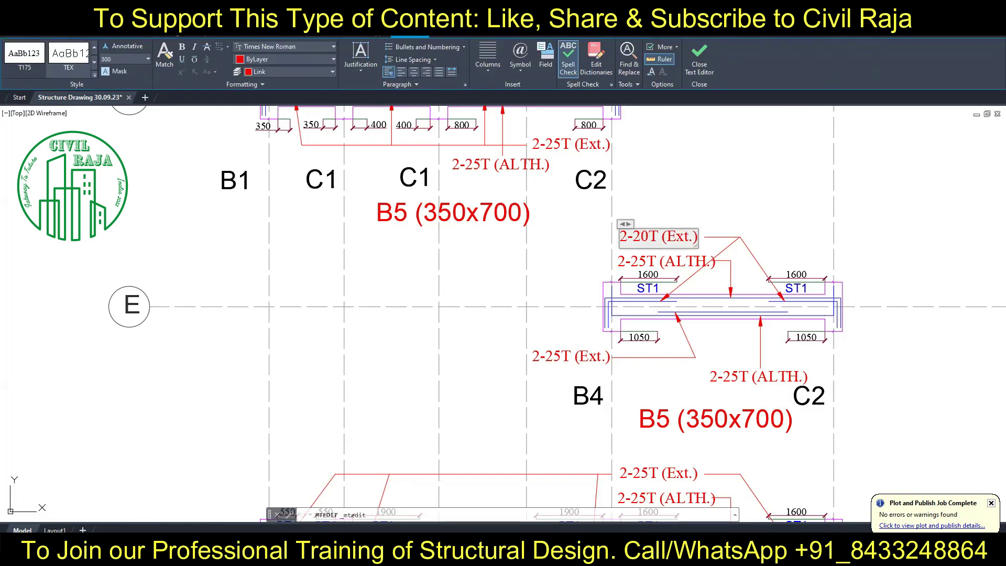
double_click(666, 261)
type("0")
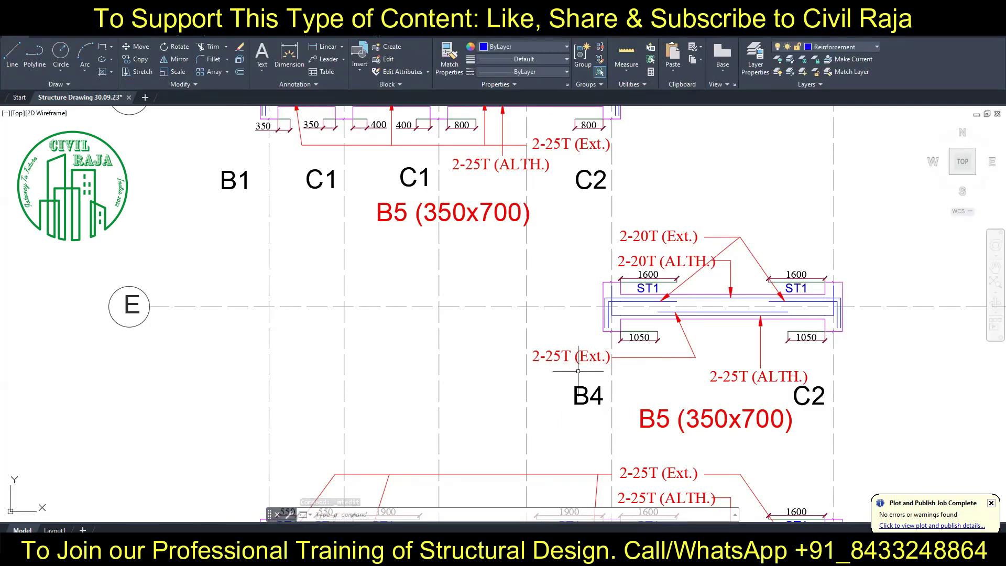
Step: Change beam F's end support labels from PB1 and PB2 to B1 and B4
middle_click_drag(530, 438, 548, 235)
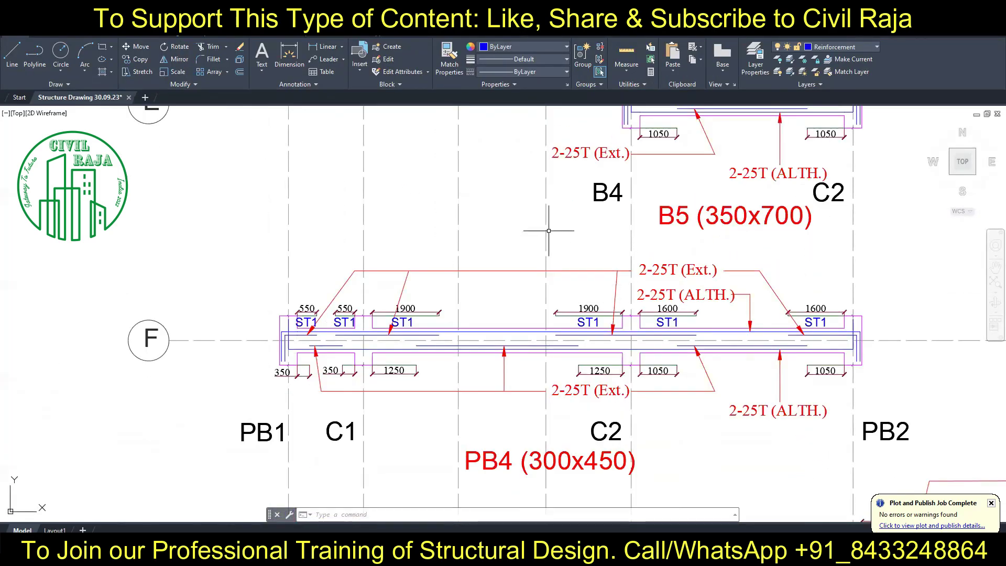
double_click(244, 440)
key("Delete")
left_click(869, 439)
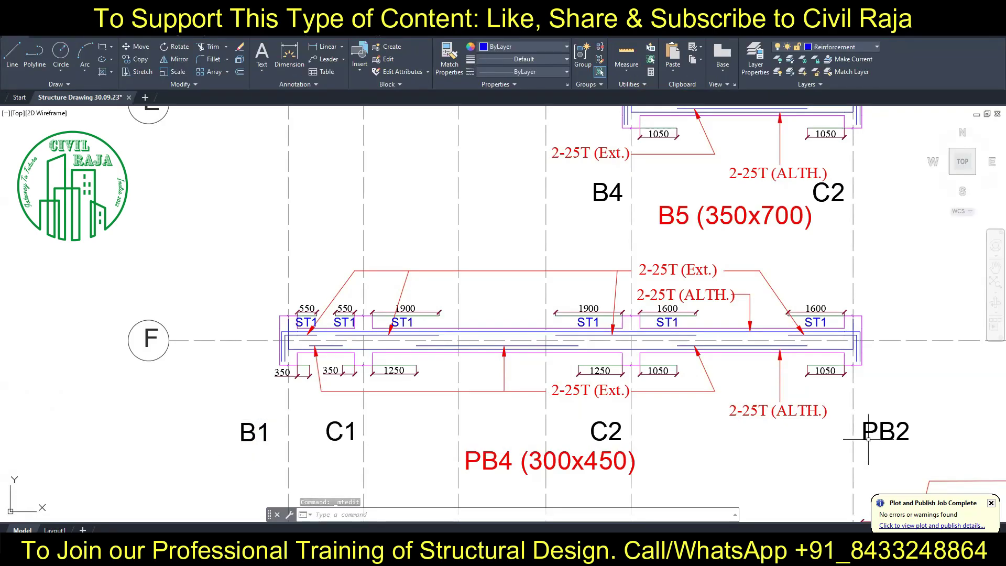
double_click(886, 431)
type("B")
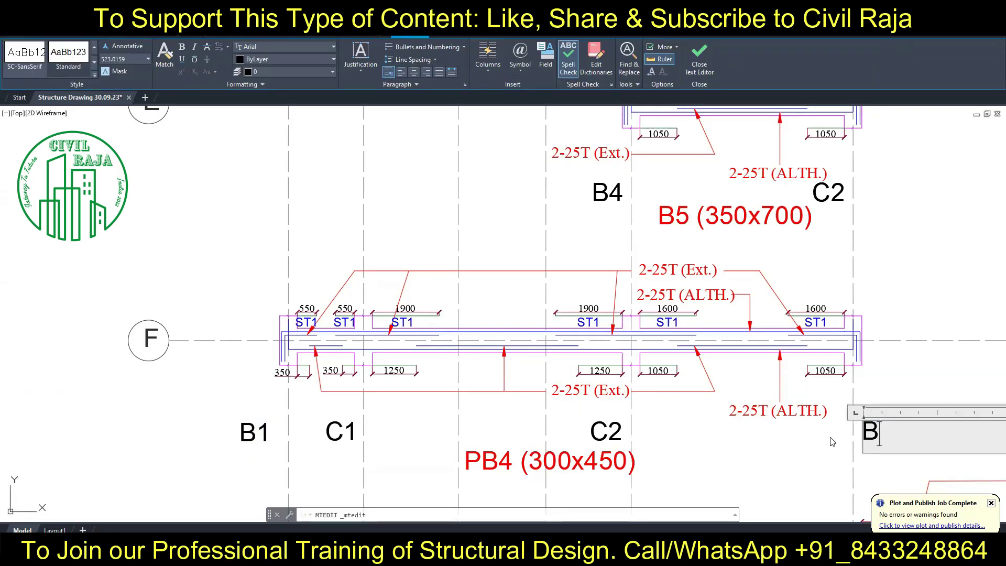
type("4")
left_click(792, 447)
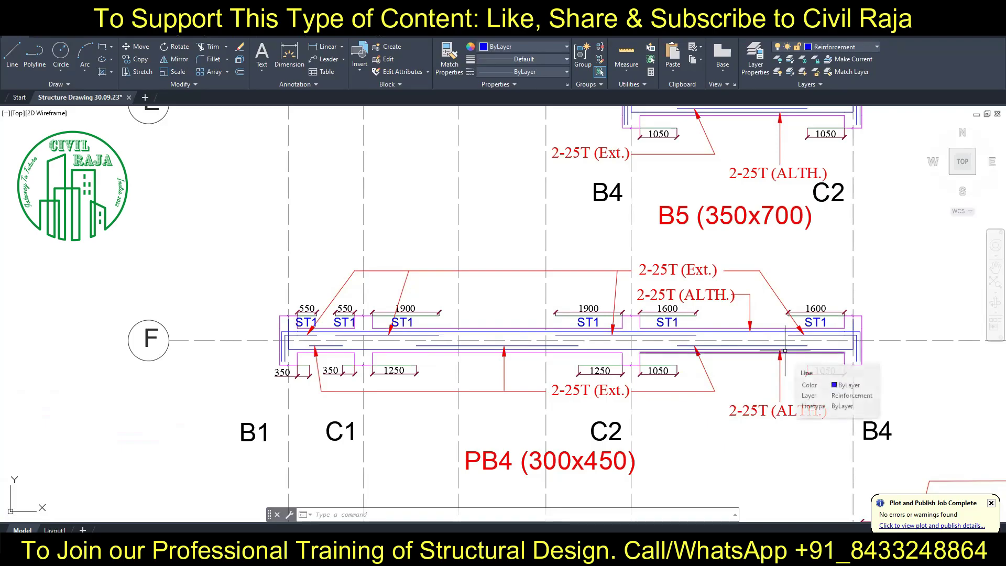
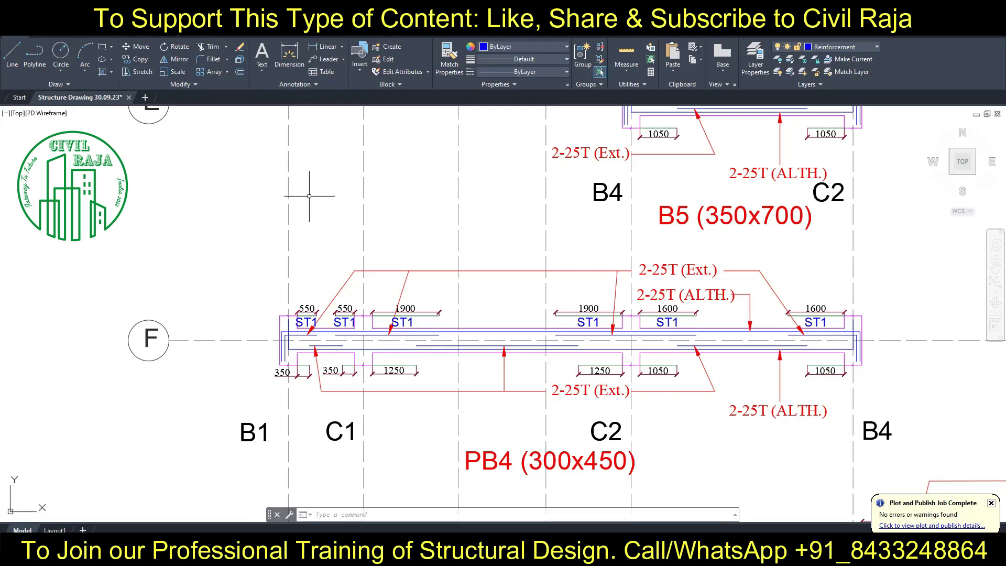
Step: Rename the grid F beam label from PB4 (300x450) to B5 (350x700)
double_click(482, 461)
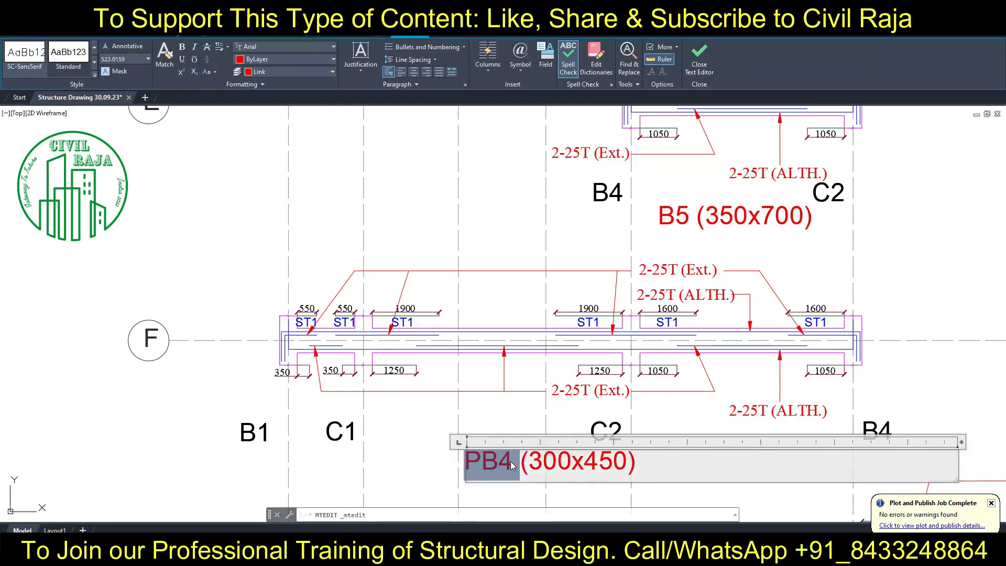
type("B5")
left_click_drag(522, 463, 598, 463)
type("50x")
type("70")
left_click(496, 418)
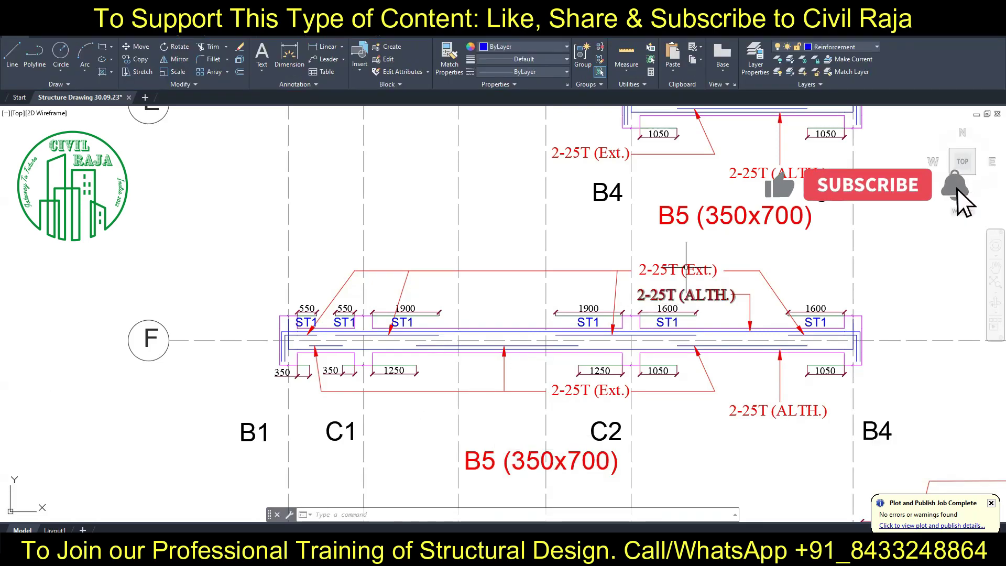
Step: Change the beam's 2-25T (Ext.) top-bar callout to 2-20T
left_click(679, 270)
double_click(679, 270)
type("0")
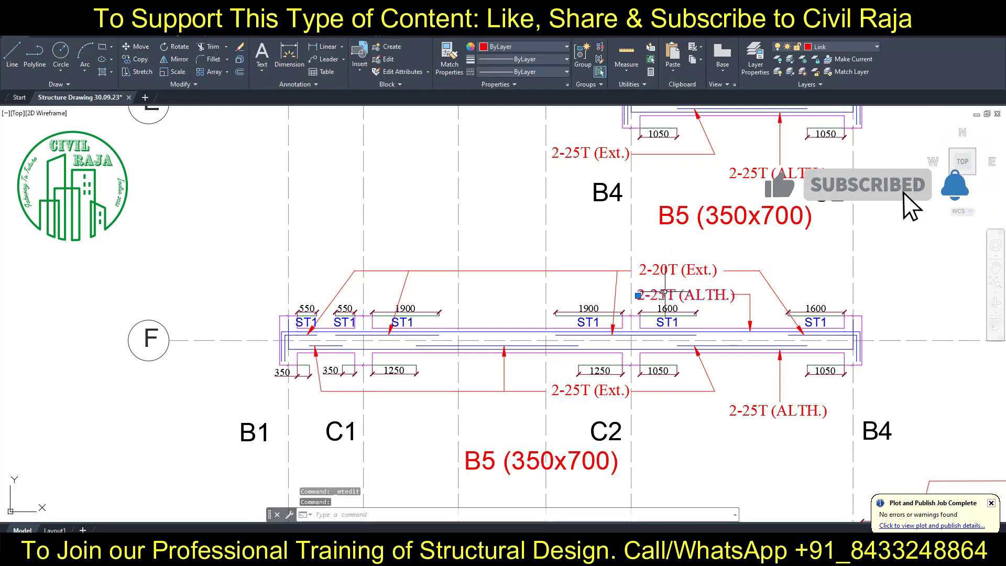
type("0")
left_click(731, 378)
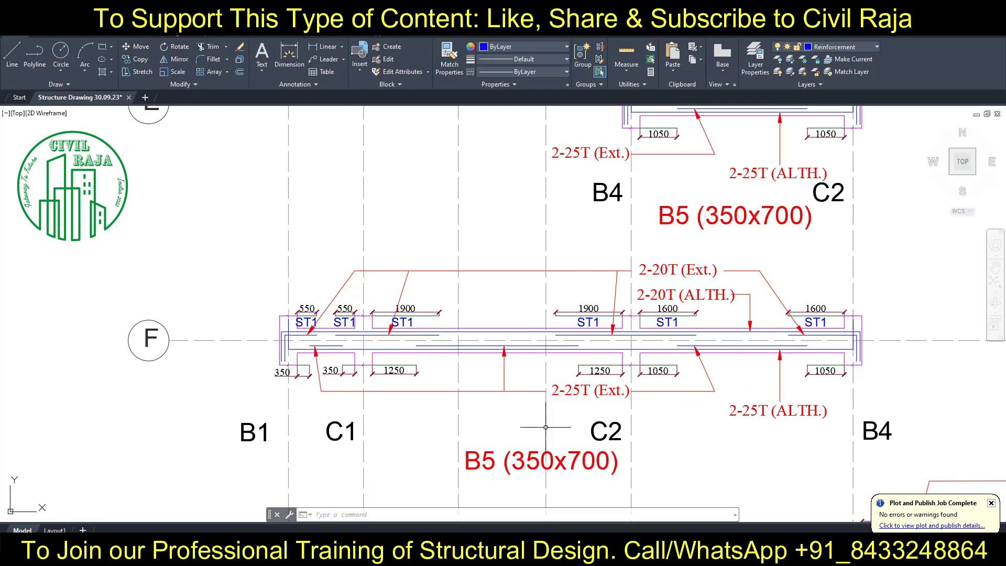
scroll(183, 327, "down", 2)
Step: Rename the grid H beam label from PB4 (300x450) to B5 (350x700)
middle_click_drag(202, 314, 410, 285)
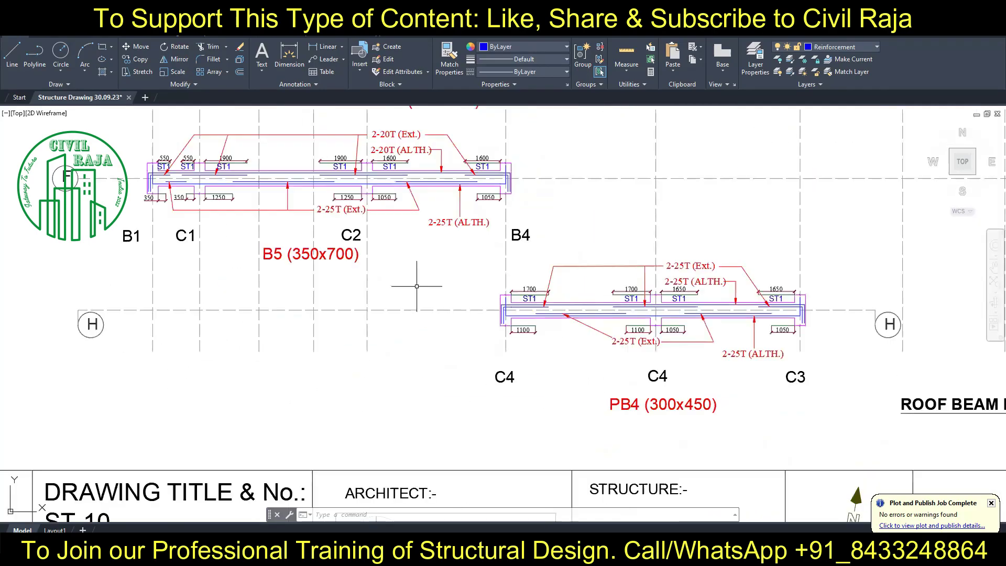
scroll(550, 437, "down", 3)
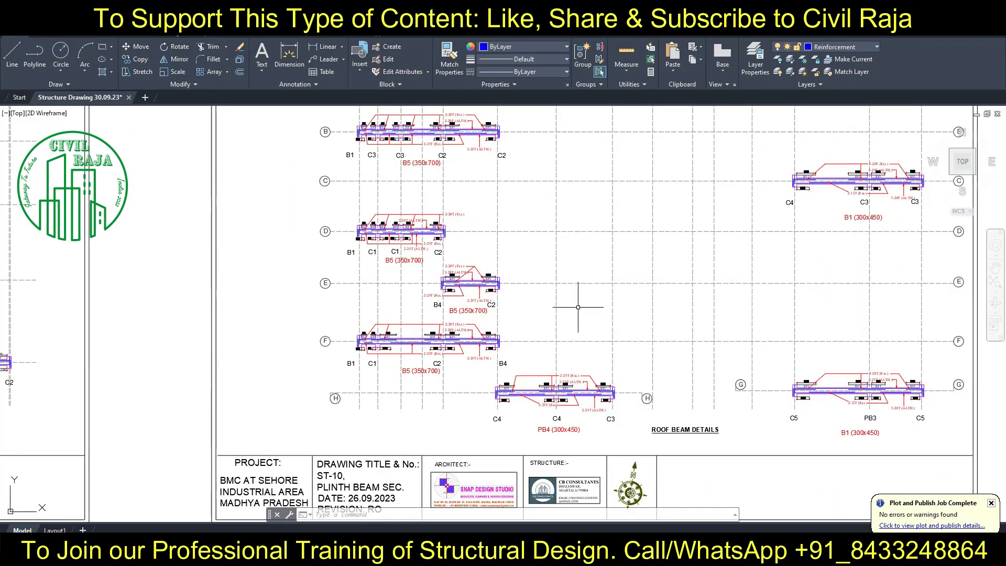
scroll(588, 287, "up", 2)
scroll(531, 405, "up", 4)
scroll(576, 412, "down", 2)
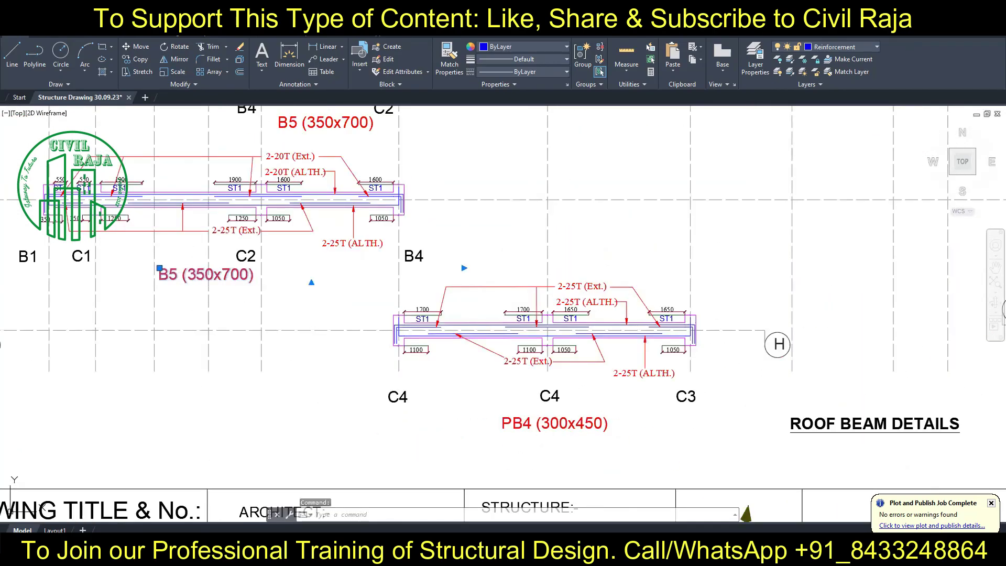
double_click(206, 274)
key("ctrl+c")
double_click(524, 423)
key("ctrl+v")
left_click(461, 412)
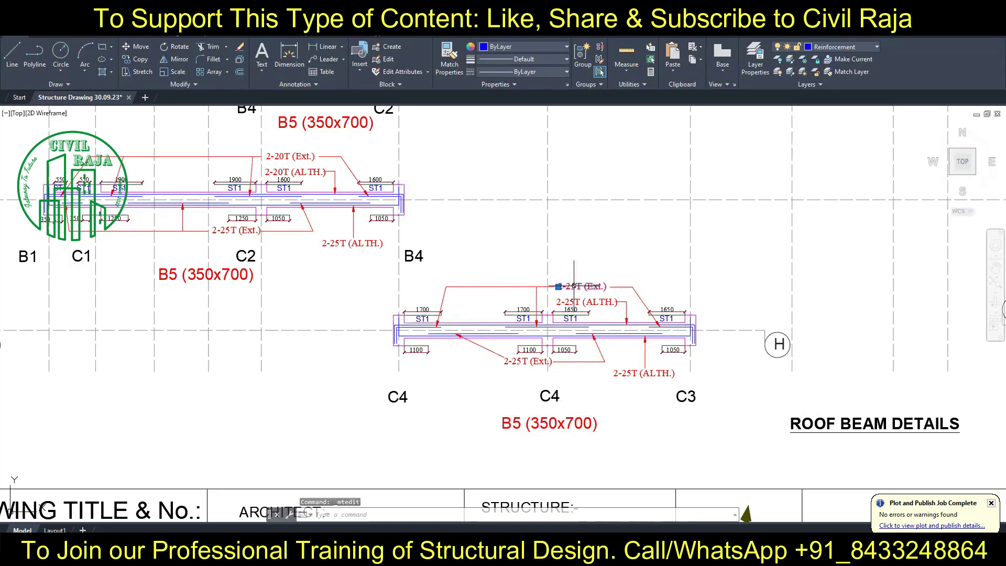
Step: Change both top-bar callouts, Ext. and ALTH., from 2-25T to 2-20T
double_click(582, 286)
type("2-20T")
left_click(571, 301)
double_click(570, 302)
type("2-20T")
left_click(577, 273)
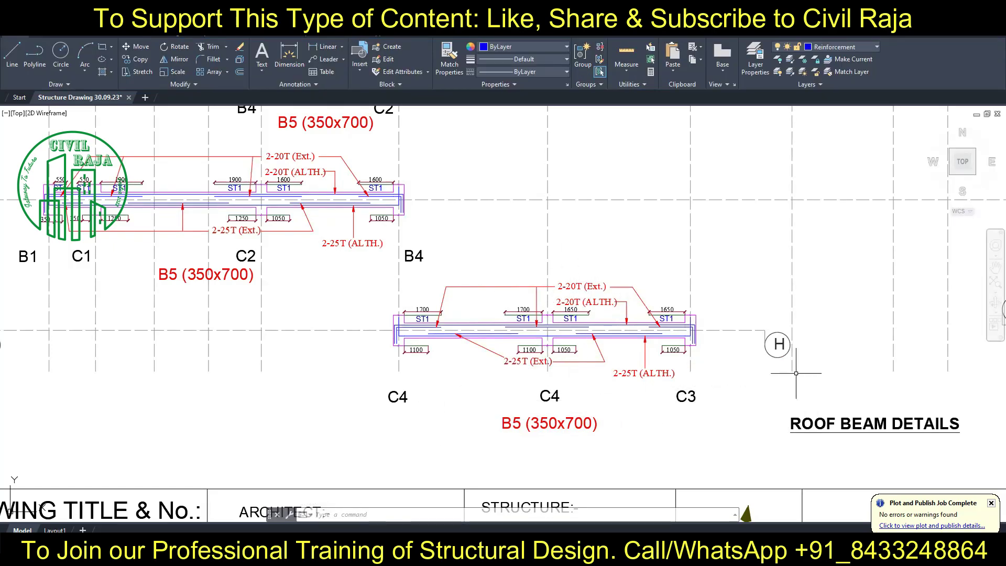
Step: Move across the sheet to the B1 beam detail and select its PB3 label
middle_click_drag(797, 374, 114, 366)
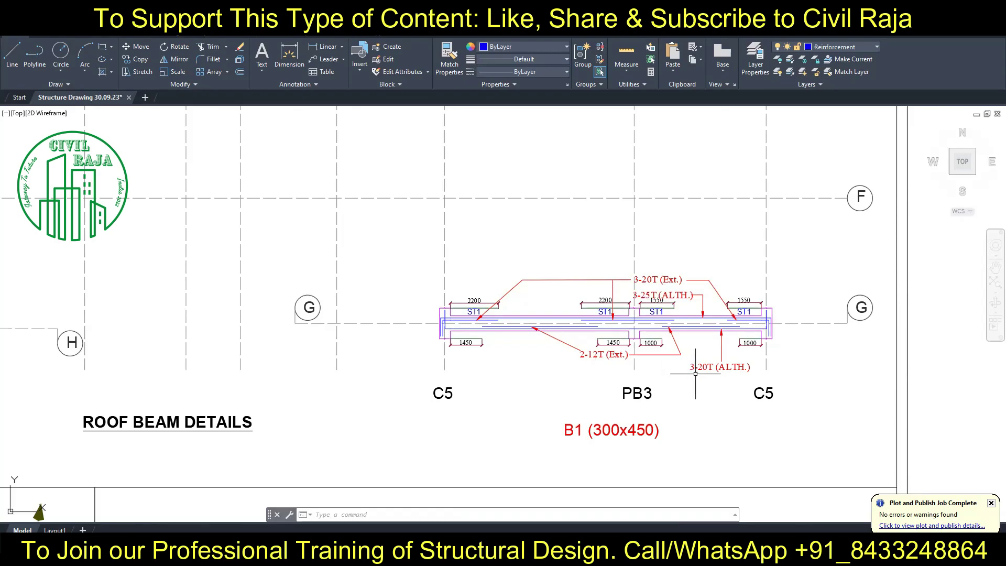
scroll(695, 373, "down", 6)
scroll(576, 398, "up", 3)
middle_click_drag(576, 398, 453, 426)
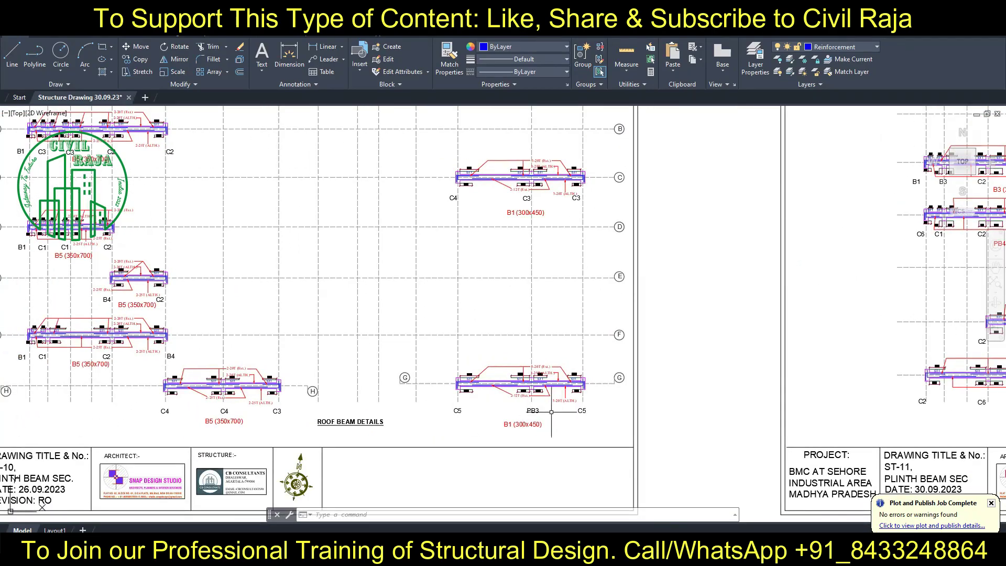
scroll(552, 412, "up", 6)
left_click(490, 412)
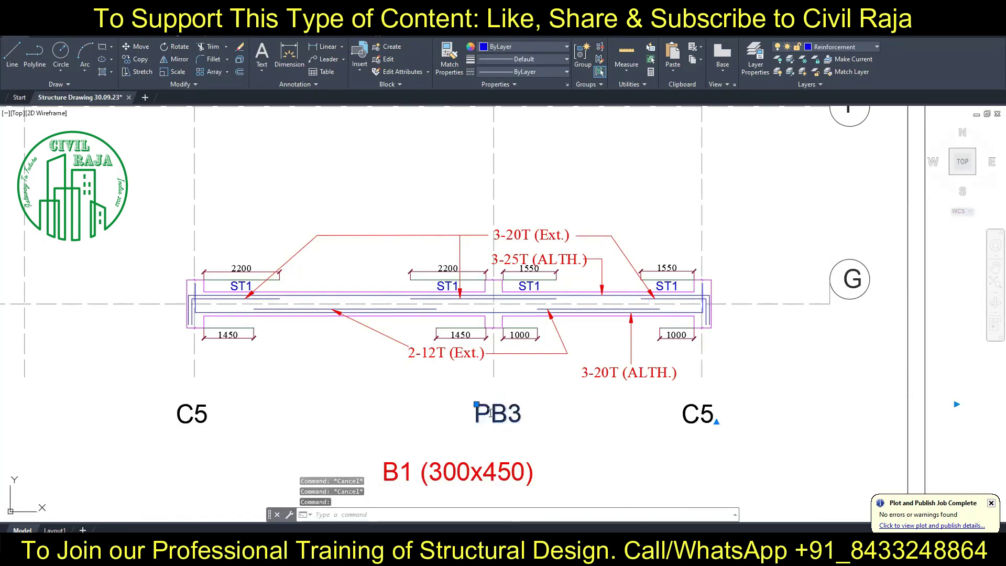
Step: Save the drawing with Ctrl+S
key("ctrl+s")
scroll(348, 393, "down", 5)
middle_click_drag(348, 393, 521, 404)
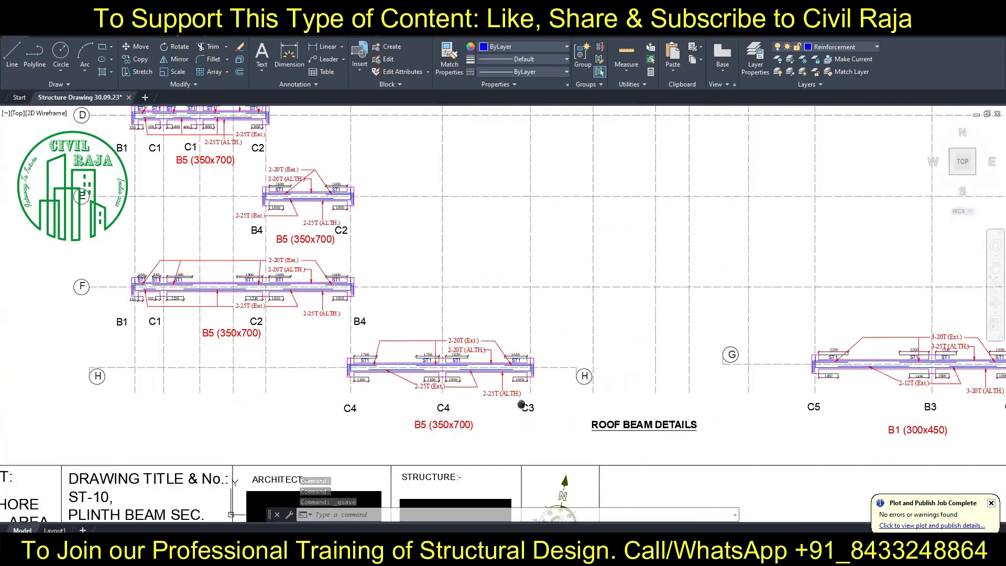
scroll(521, 404, "down", 2)
scroll(522, 404, "down", 3)
scroll(640, 422, "up", 3)
scroll(462, 406, "up", 2)
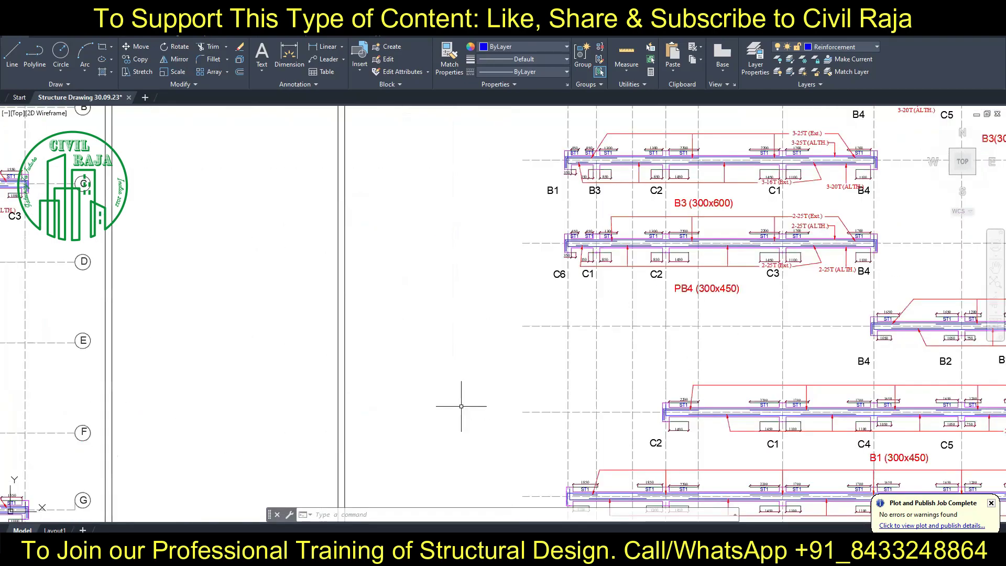
scroll(461, 406, "down", 2)
Step: Rename the grid labels PB1 to B1 and PB2 to B4
middle_click_drag(461, 407, 315, 228)
scroll(315, 229, "up", 3)
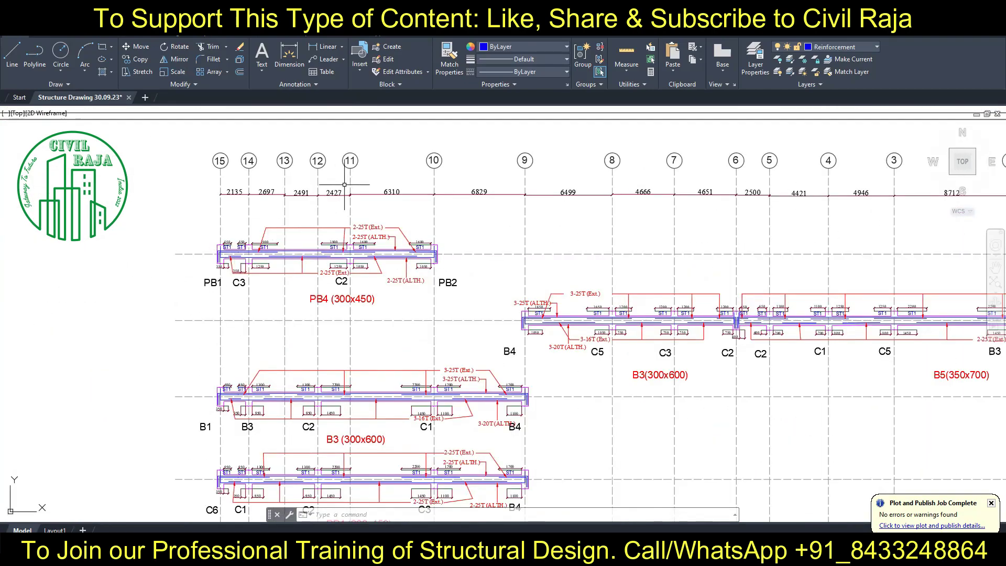
scroll(268, 187, "up", 2)
double_click(174, 338)
key("BackSpace")
left_click(543, 344)
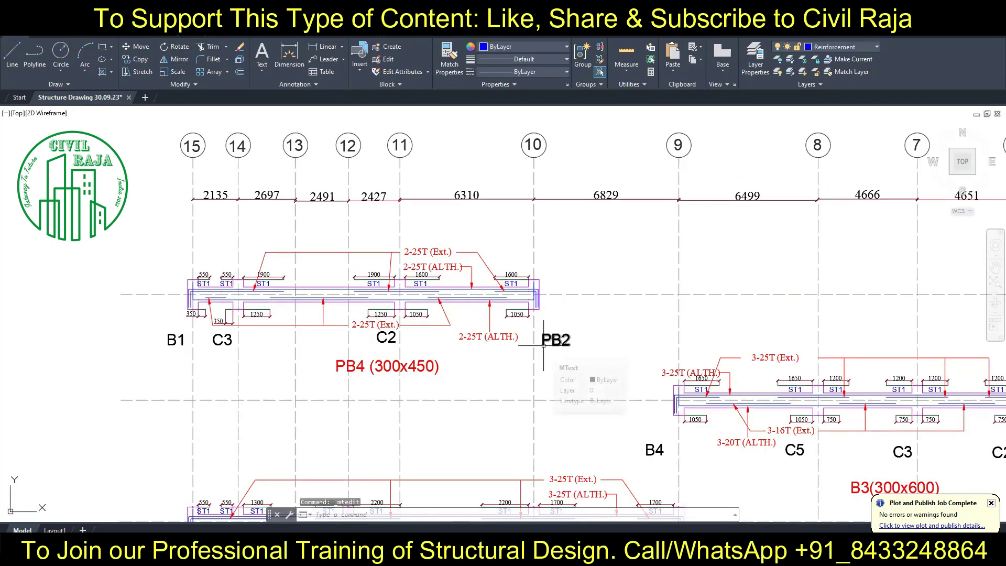
double_click(544, 344)
type("B4")
left_click(590, 261)
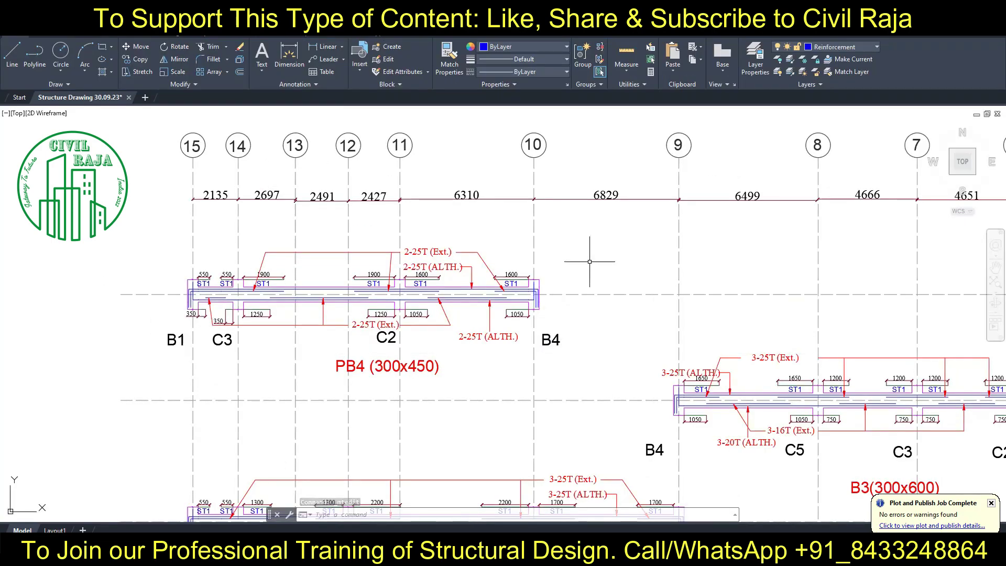
Step: Rename the PB4 (300x450) beam to B1 (300x450) and set its top ALTH. bar count to 3
double_click(364, 370)
type("B1")
left_click(518, 319)
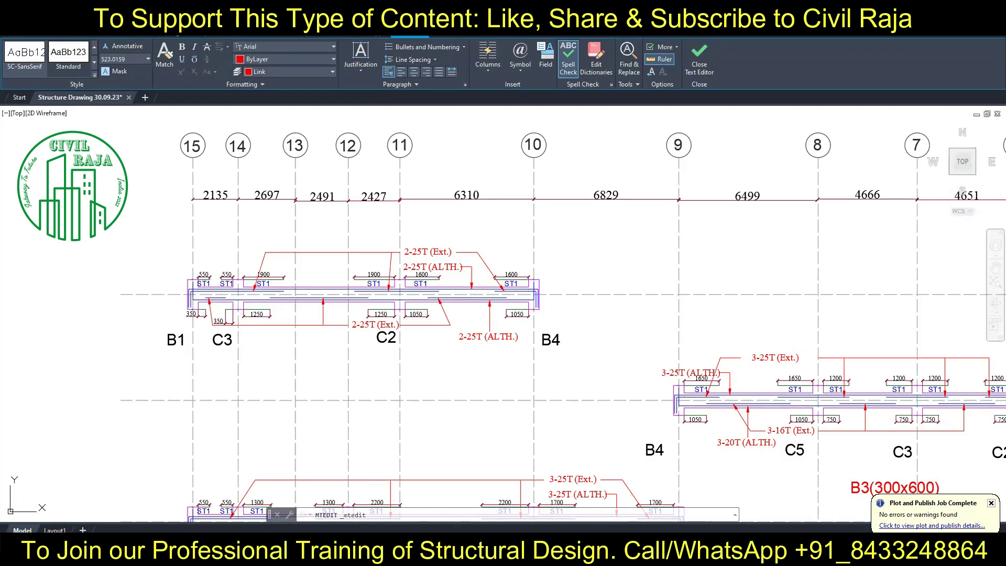
double_click(409, 267)
type("3")
left_click(479, 241)
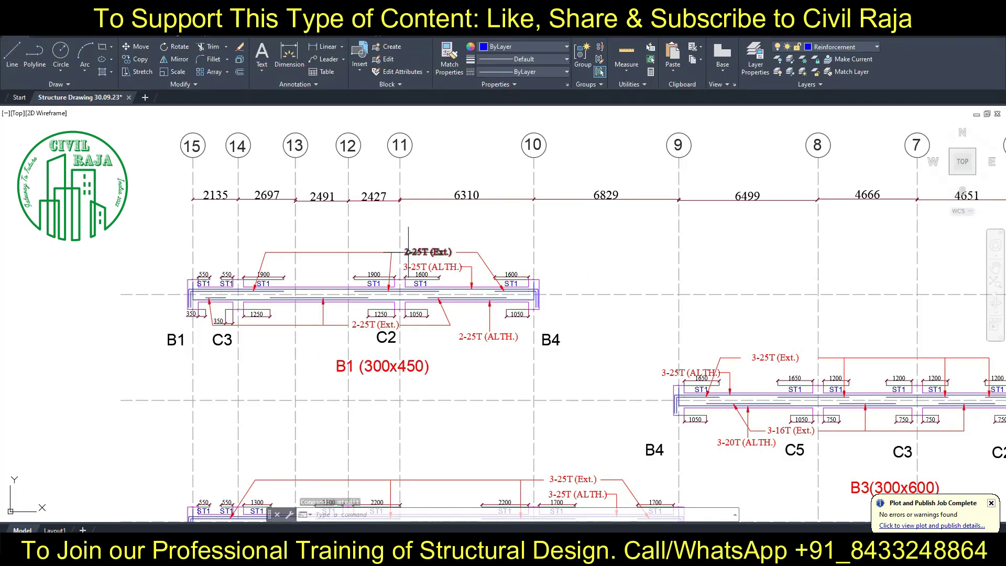
Step: Change the Ext. callout to 20 bar size, lower ALTH. to 3-20T, bottom Ext. to 12
double_click(420, 252)
type("0")
left_click(461, 253)
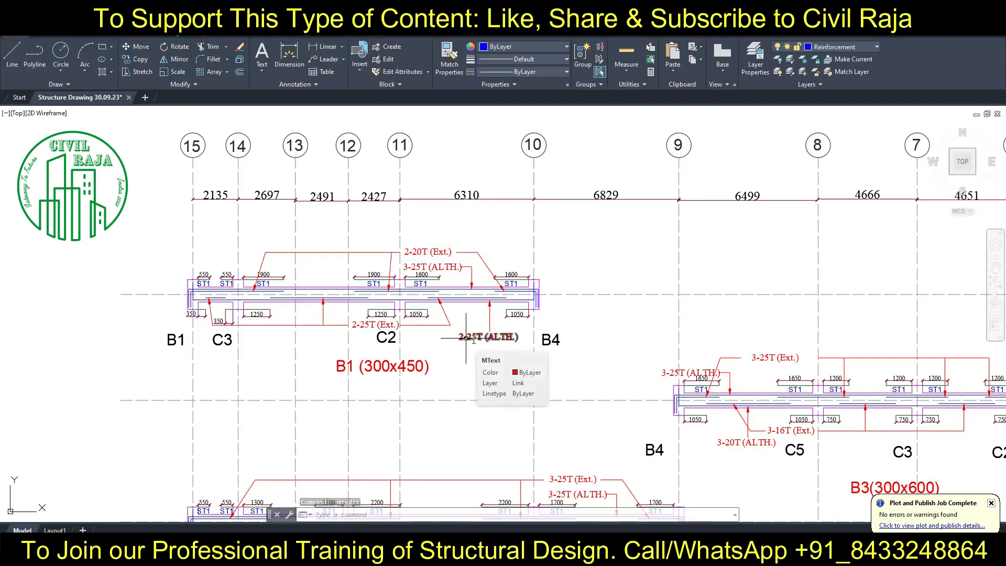
double_click(466, 338)
type("3-20T")
left_click(439, 354)
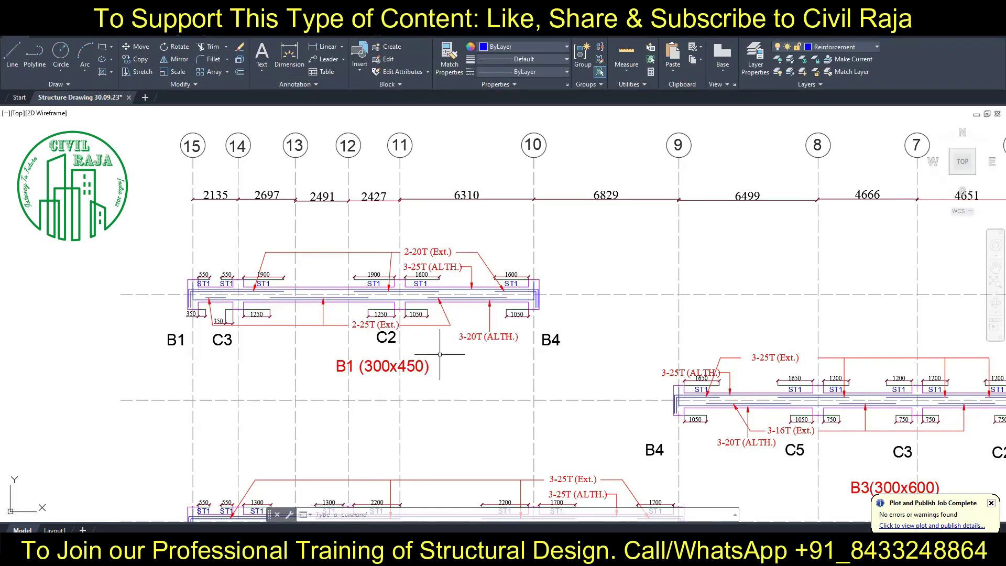
double_click(367, 325)
type("12")
left_click(449, 360)
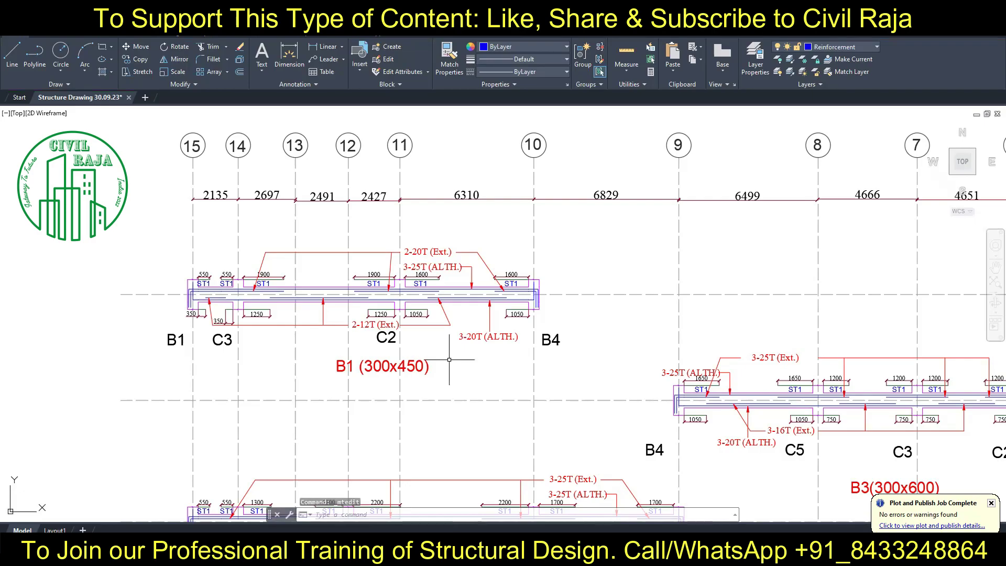
Step: Cancel an accidental selection near C3 and move down to the next beam detail
scroll(186, 327, "up", 4)
left_click(267, 340)
left_click(262, 336)
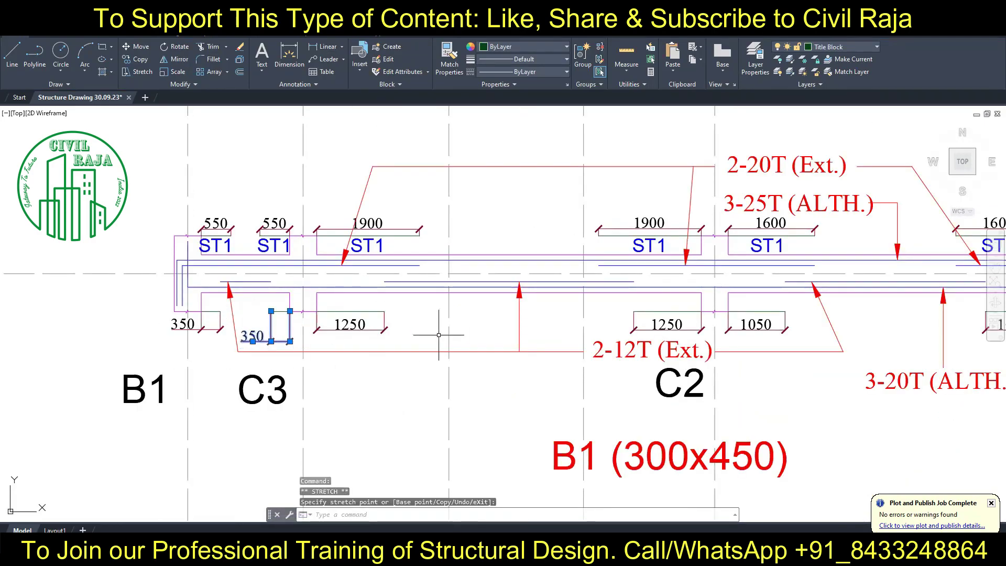
key("Escape")
key("Escape")
scroll(230, 293, "down", 4)
scroll(336, 241, "down", 4)
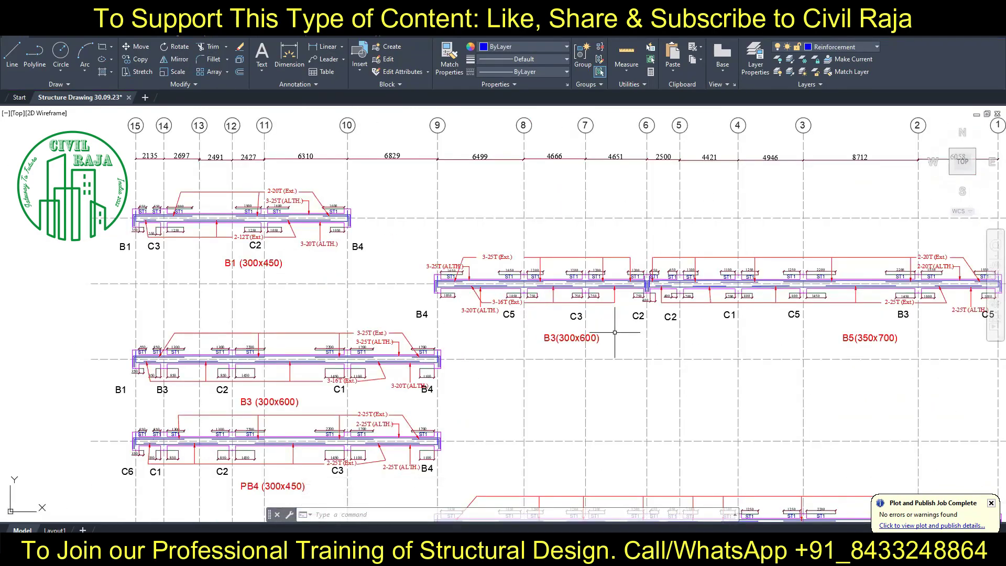
middle_click_drag(615, 332, 647, 277)
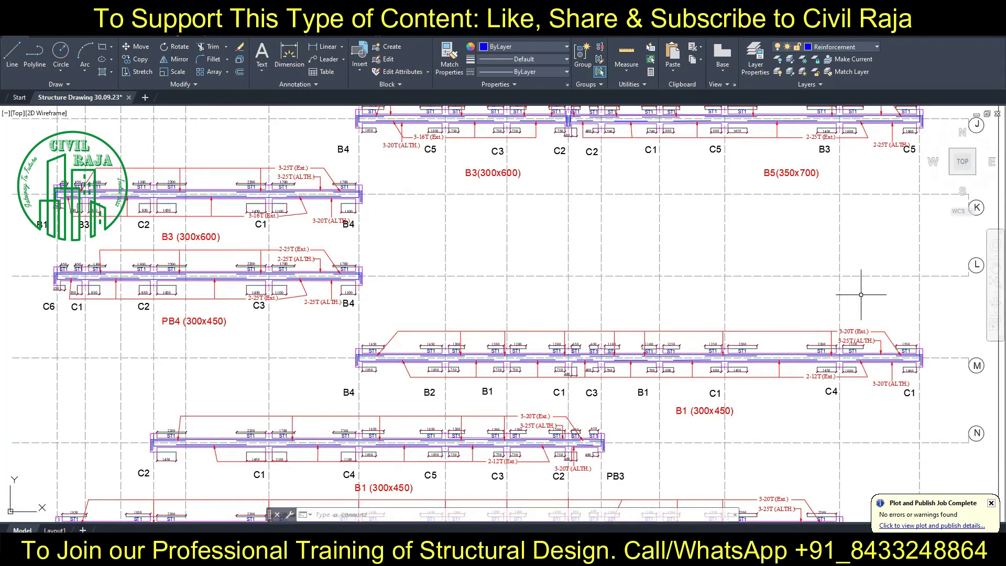
Step: Change the lower beam's depth digits to 70 so its label reads B5 (350x700)
double_click(176, 321)
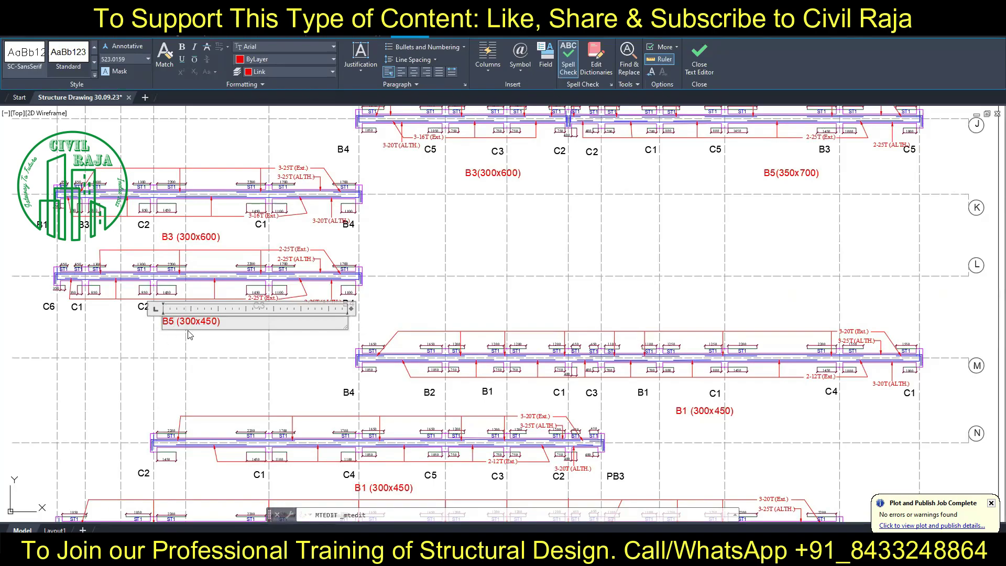
scroll(53, 279, "up", 2)
type("5")
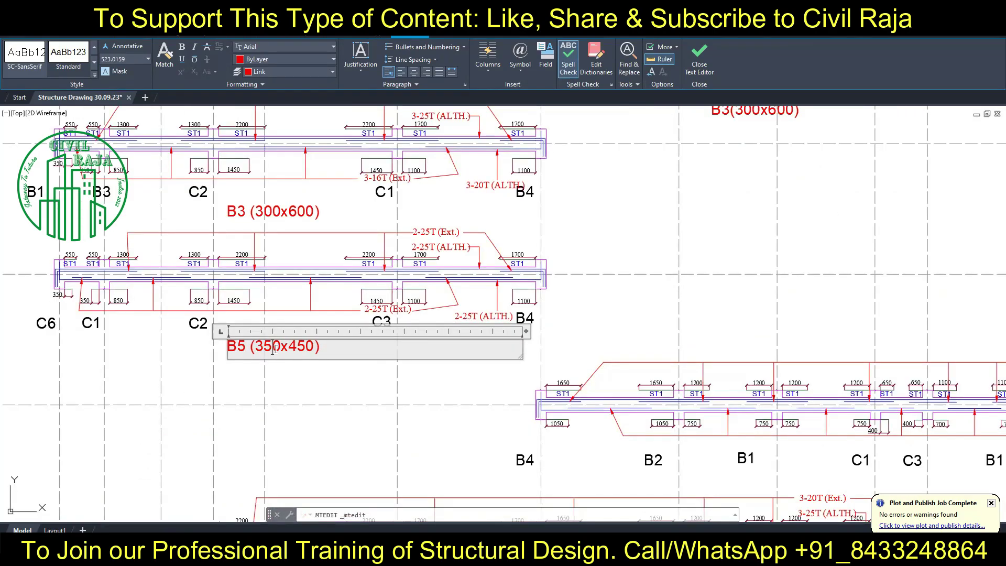
type("70")
left_click(336, 373)
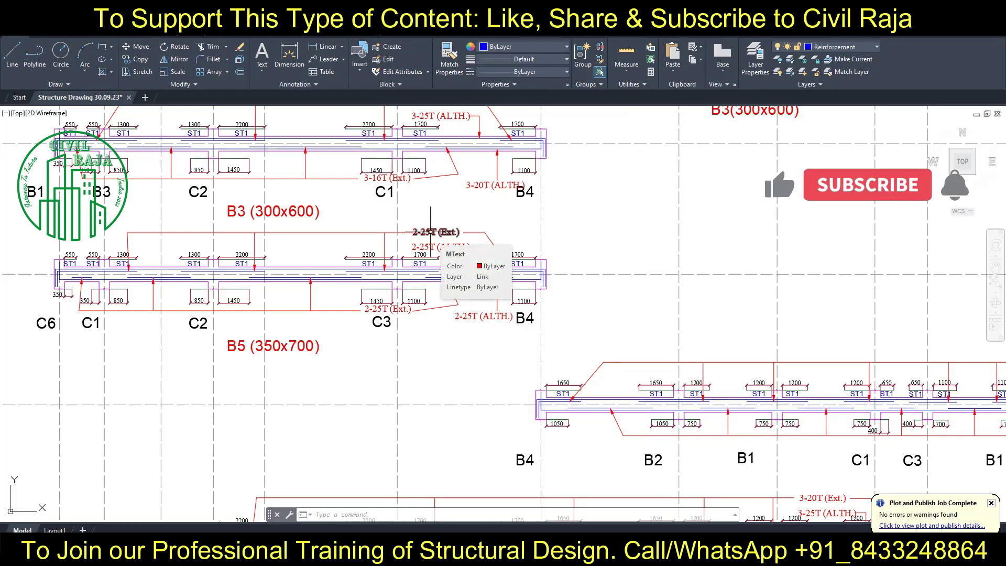
scroll(430, 232, "down", 2)
scroll(430, 232, "down", 2)
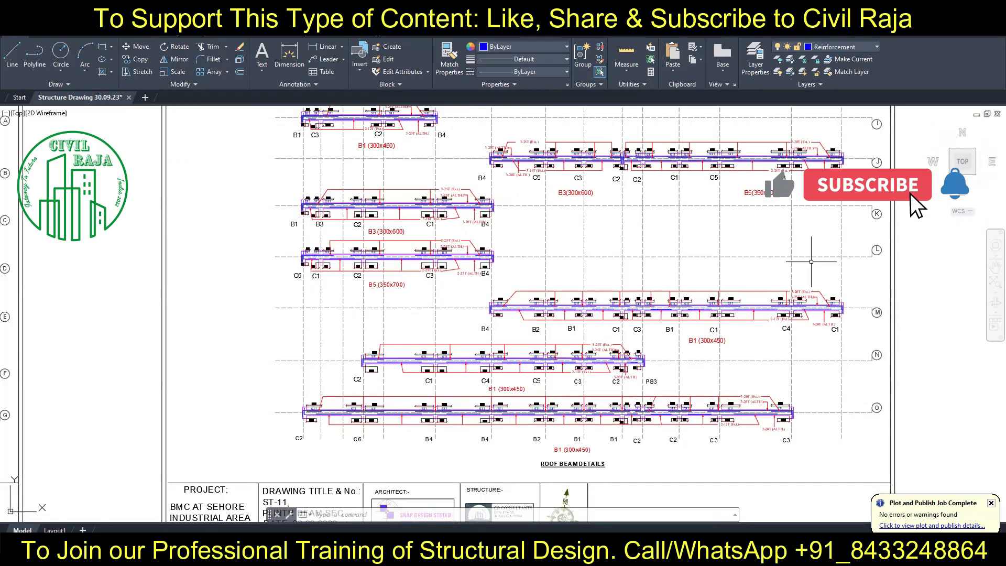
scroll(412, 245, "up", 4)
scroll(401, 251, "down", 2)
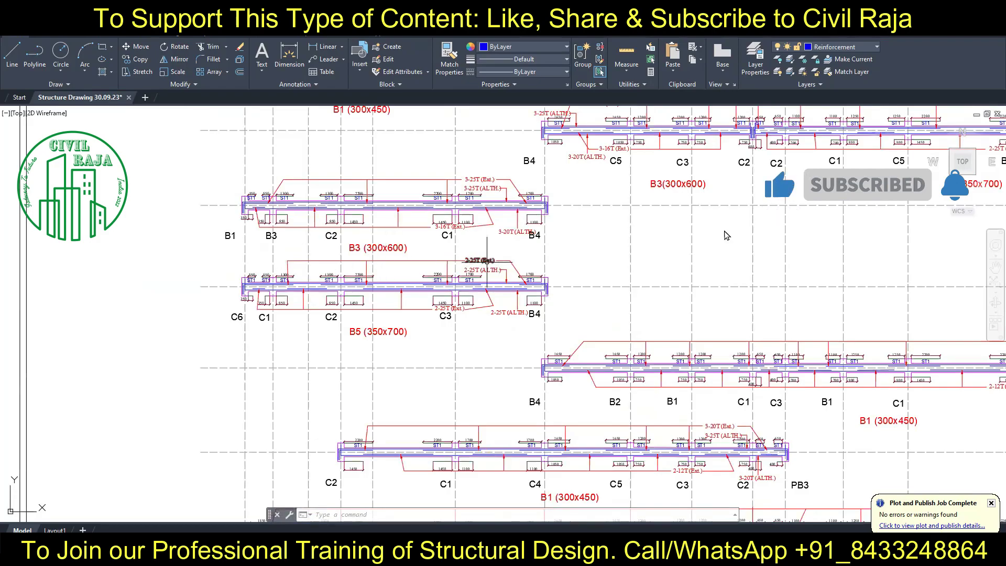
scroll(388, 277, "down", 2)
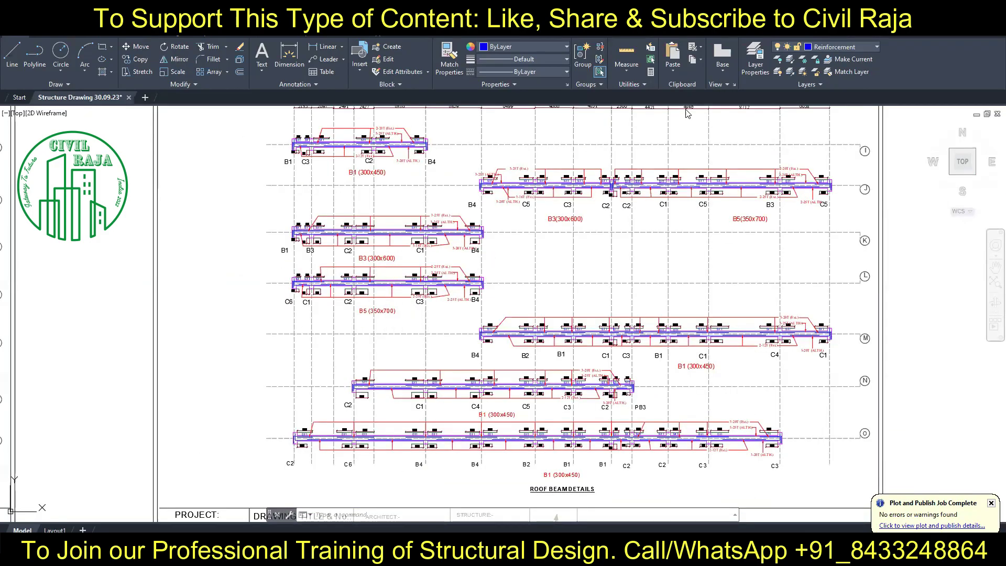
scroll(355, 306, "up", 4)
scroll(437, 271, "up", 1)
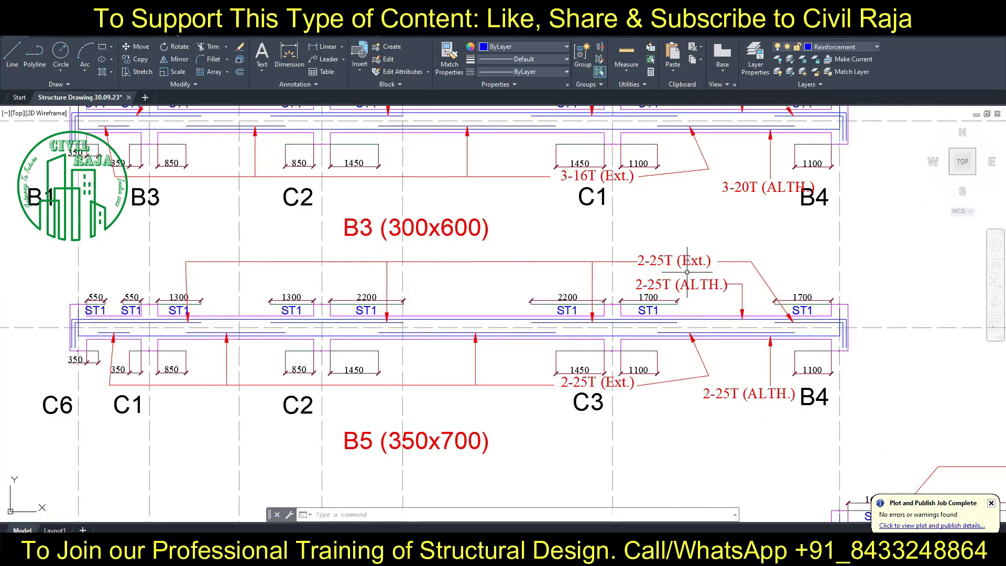
Step: Change the B5 beam's ALTH. and Ext. top-bar callouts from 2-25T to 2-20T
double_click(665, 283)
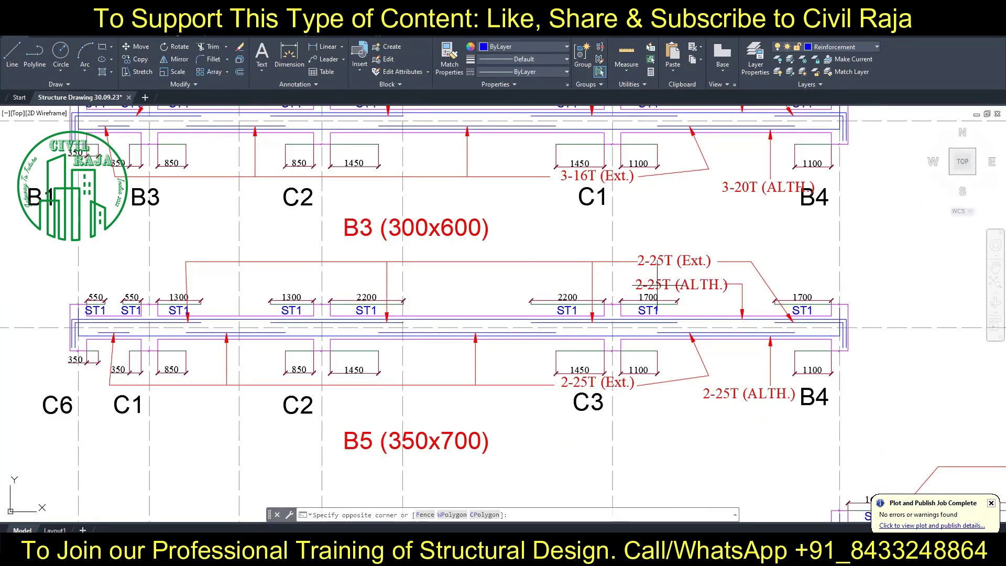
type("0")
left_click(675, 415)
double_click(675, 261)
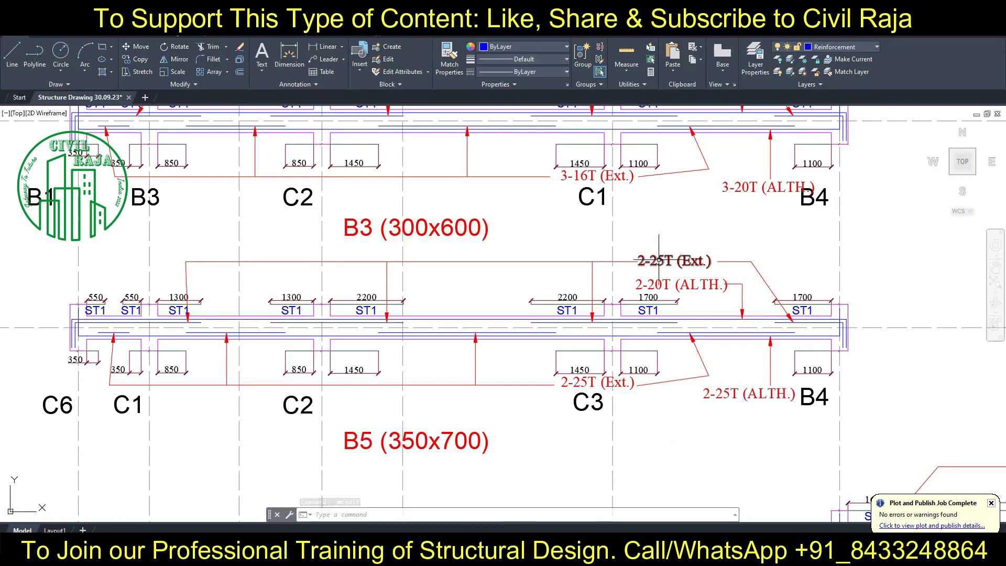
type("0")
left_click(438, 260)
scroll(437, 260, "down", 2)
scroll(437, 261, "down", 2)
mouse_move(437, 261)
middle_mouse_down()
mouse_move(348, 302)
mouse_move(502, 258)
middle_mouse_up()
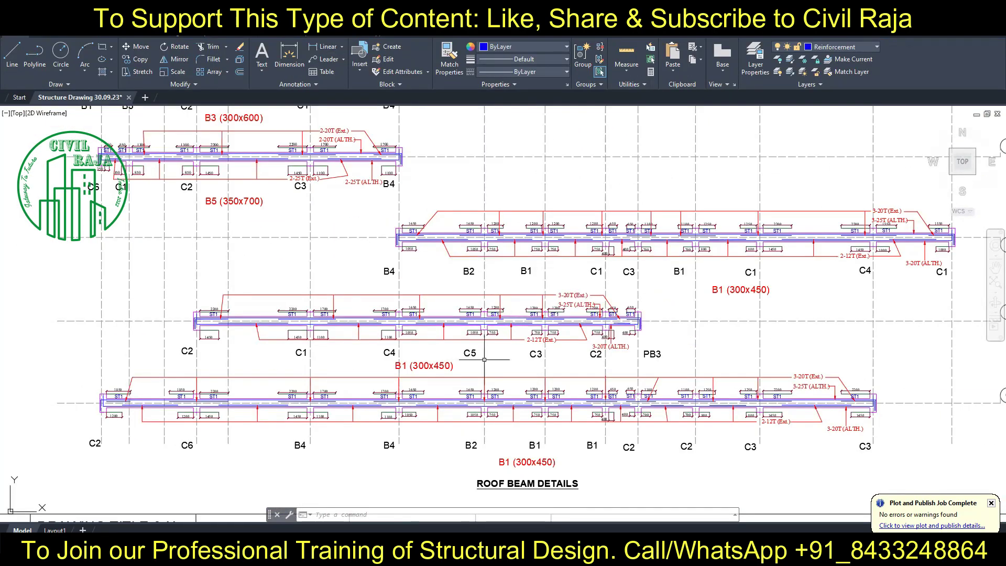
Step: Rename the PB3 support label to B1
left_click(646, 354)
double_click(651, 353)
type("B1")
left_click(657, 293)
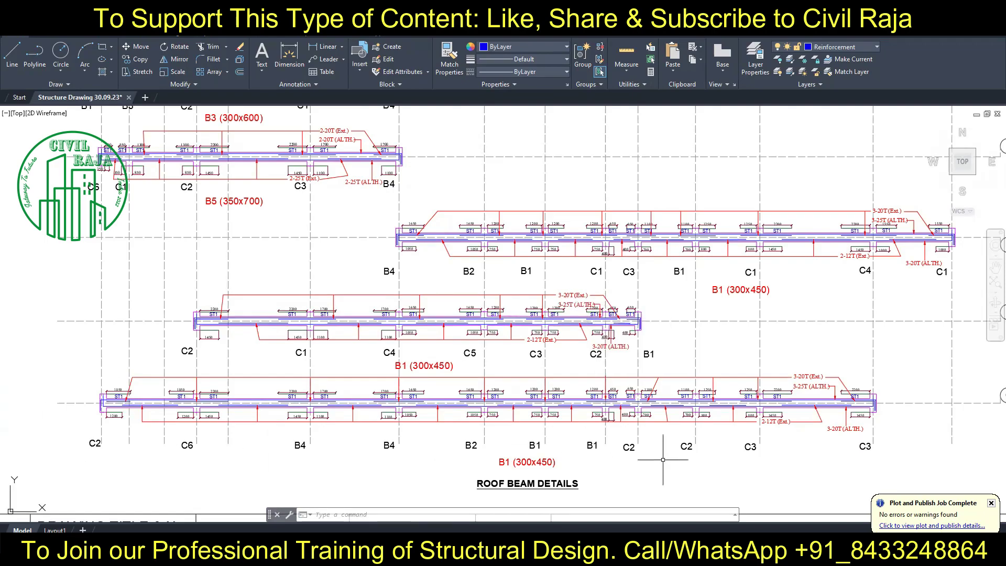
scroll(643, 353, "down", 2)
scroll(367, 393, "up", 2)
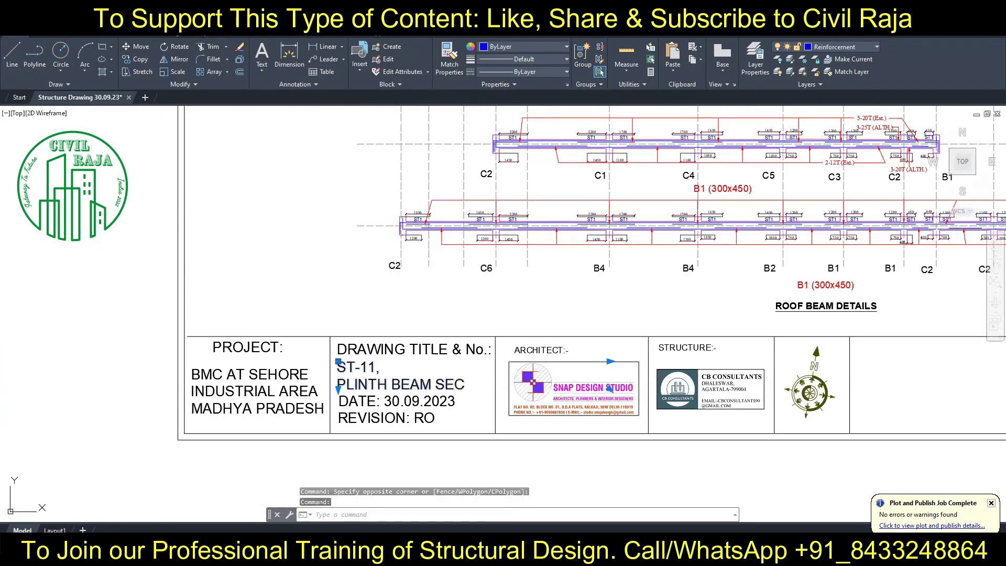
Step: Replace PLINTH with ROOF in the current sheet title
double_click(361, 384)
type("ROOF")
scroll(525, 315, "down", 5)
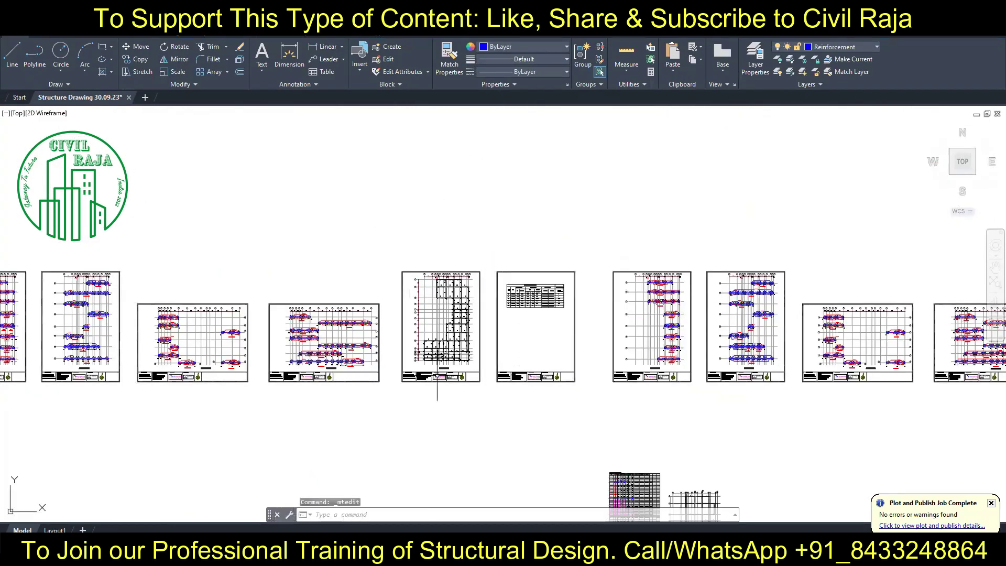
scroll(747, 391, "up", 5)
scroll(747, 392, "up", 2)
scroll(629, 315, "down", 5)
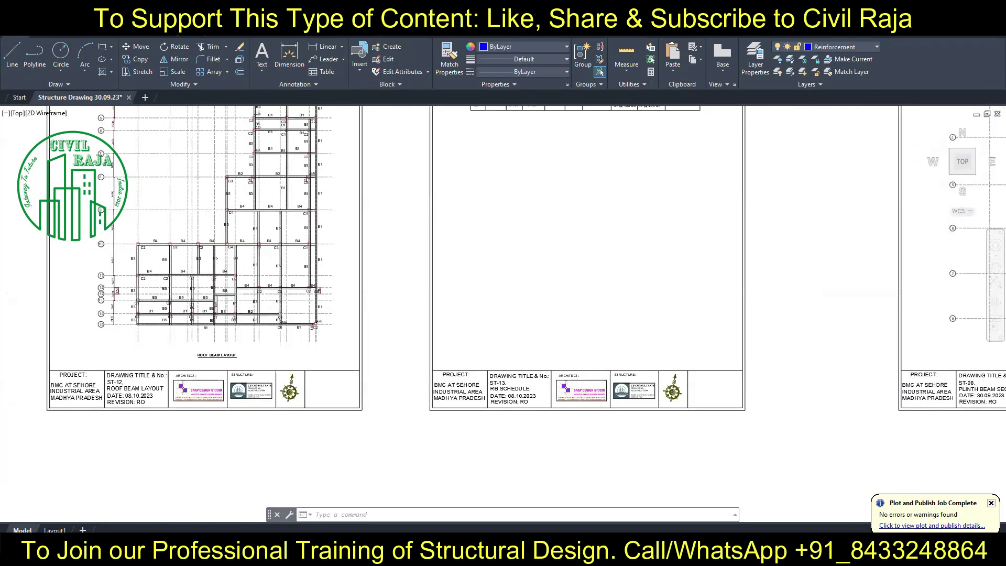
scroll(548, 359, "up", 4)
scroll(547, 360, "down", 3)
scroll(524, 367, "up", 4)
Step: Renumber sheet ST-08 as ST-14 and retitle it ROOF BEAM SEC
double_click(555, 357)
type("14")
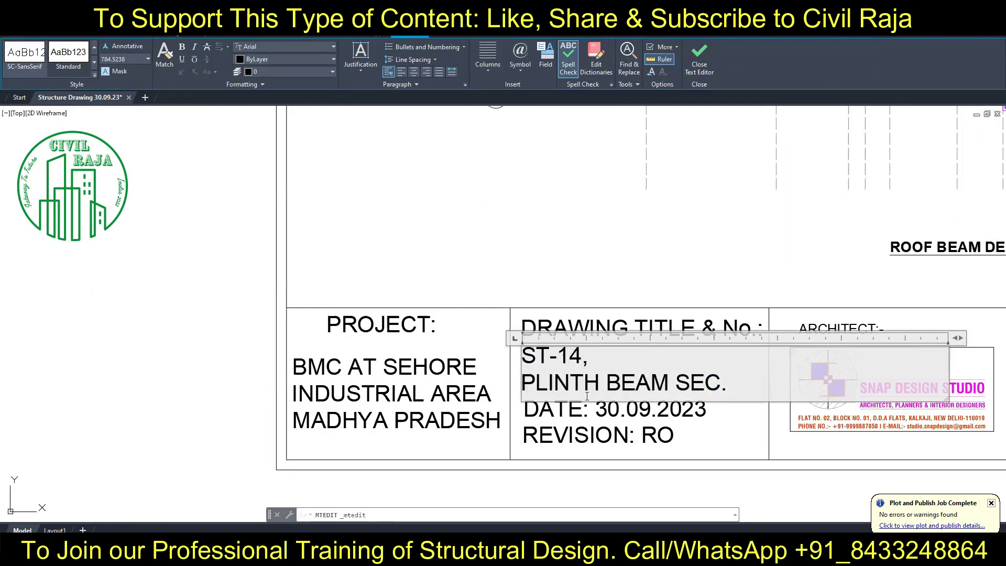
double_click(530, 385)
type("ROOF")
scroll(525, 366, "down", 3)
scroll(543, 385, "up", 3)
Step: Update the ST-14 title block date, setting the month to 10
double_click(544, 383)
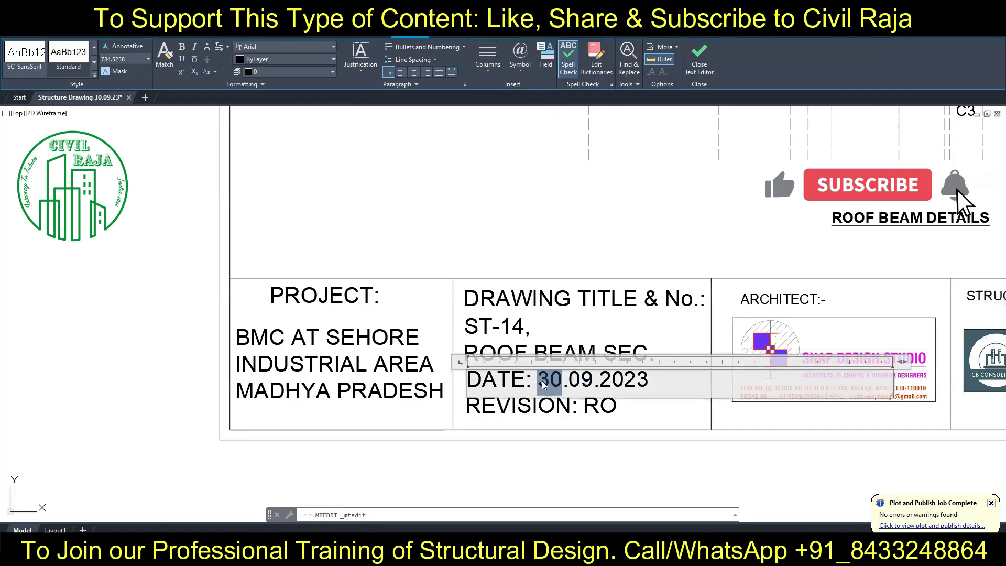
type("1")
key("Right")
key("shift+Right")
key("shift+Right")
type("10")
left_click(540, 388)
key("Delete")
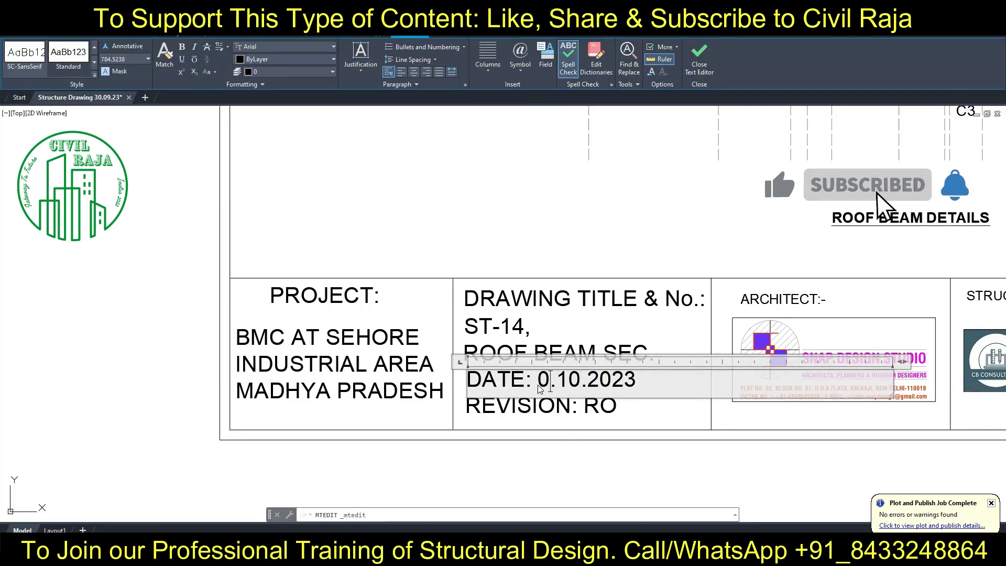
left_click(571, 255)
Step: Renumber sheet ST-09 as ST-15 and retitle it ROOF BEAM SEC
scroll(524, 315, "down", 3)
scroll(472, 361, "up", 3)
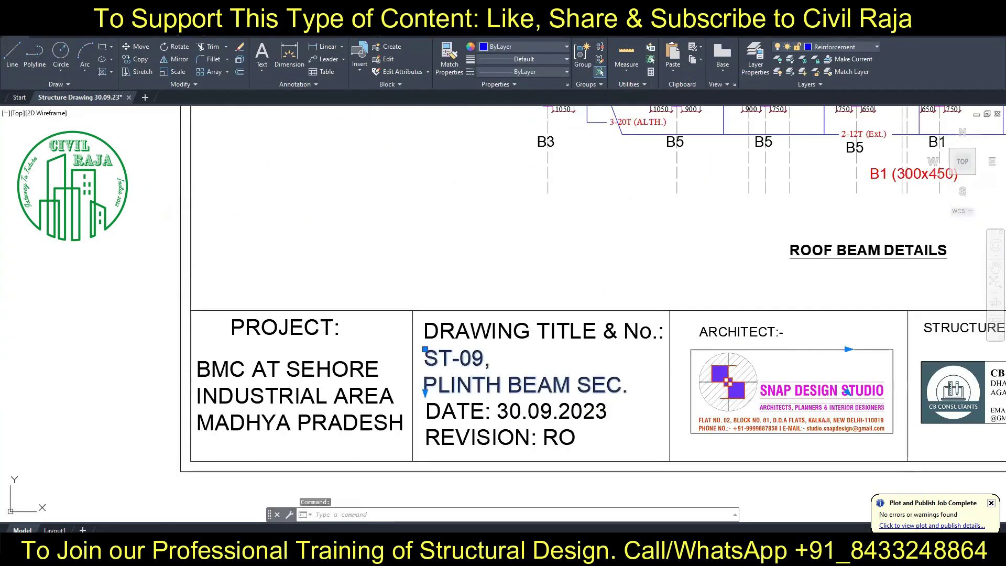
double_click(462, 358)
type("15")
double_click(483, 386)
type("ROOF")
left_click(503, 417)
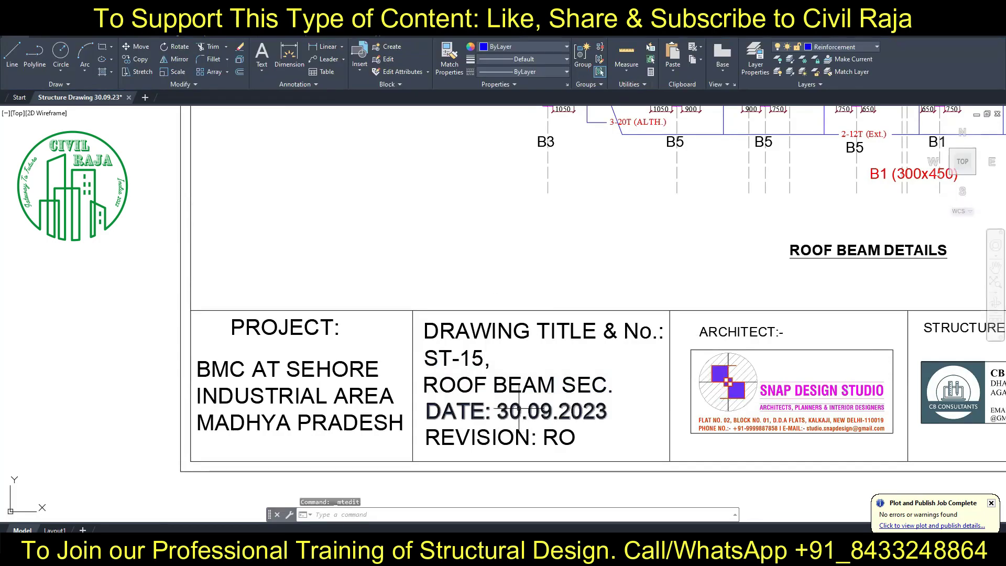
double_click(503, 417)
scroll(524, 315, "down", 3)
scroll(671, 336, "up", 3)
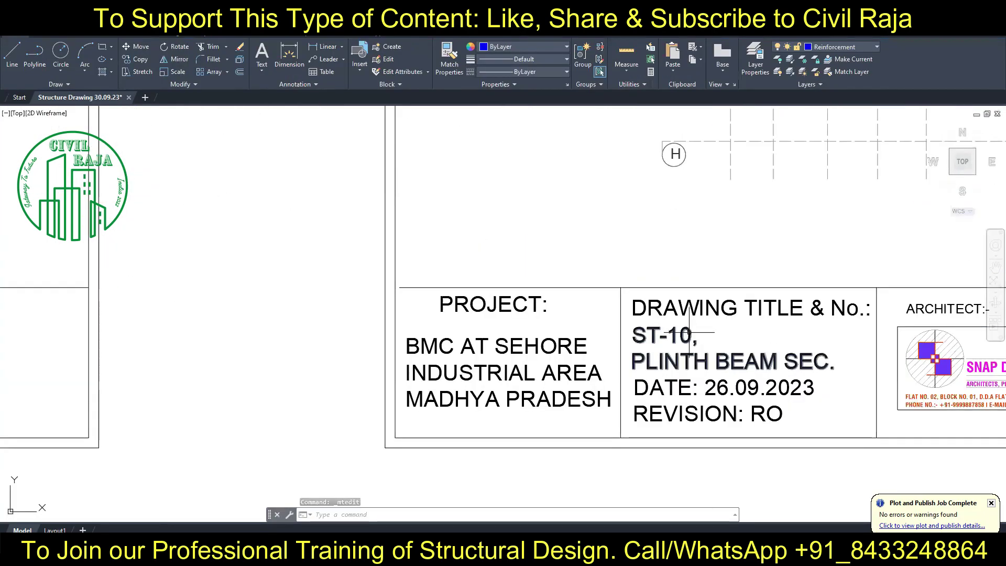
Step: Renumber ST-10 as ST-16, retitle it ROOF BEAM SEC., and date it 09.10.2023
double_click(676, 335)
type("16")
left_click_drag(716, 362, 632, 363)
type("ROOF")
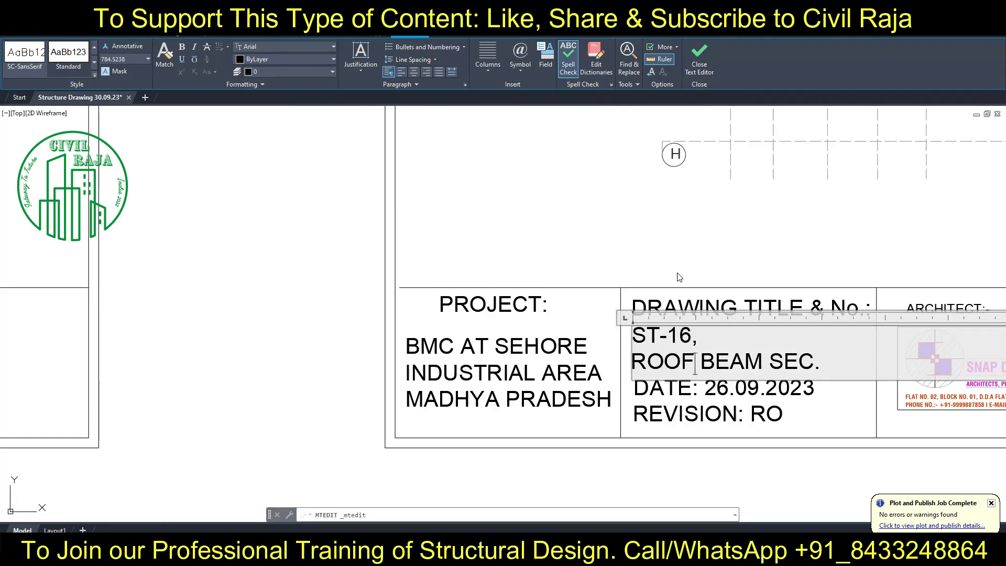
left_click(759, 390)
double_click(760, 390)
type("09")
scroll(759, 395, "down", 3)
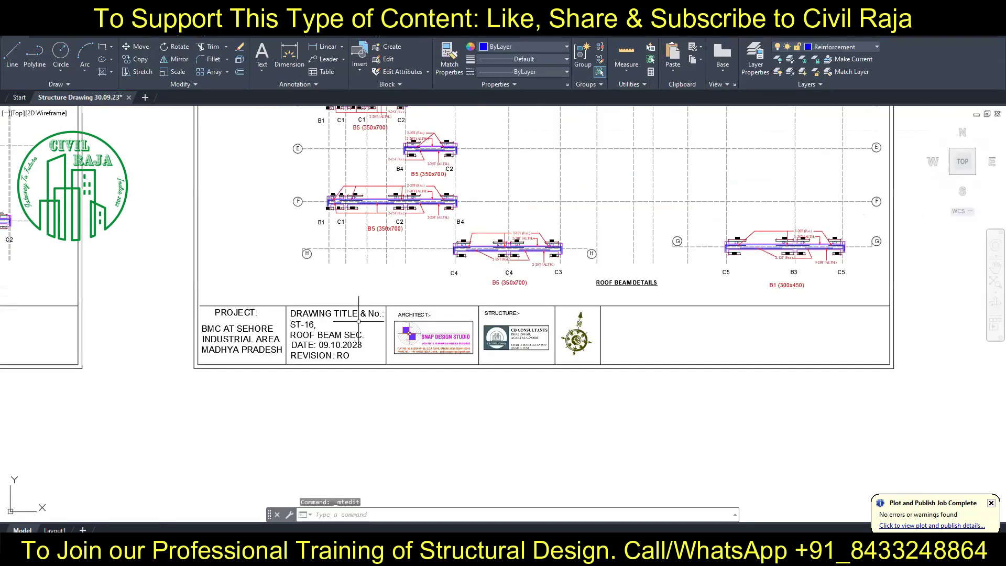
scroll(511, 334, "up", 3)
Step: Renumber sheet ST-11 as ST-17 and update its date to 09.10.2023
double_click(511, 332)
type("17")
left_click(535, 385)
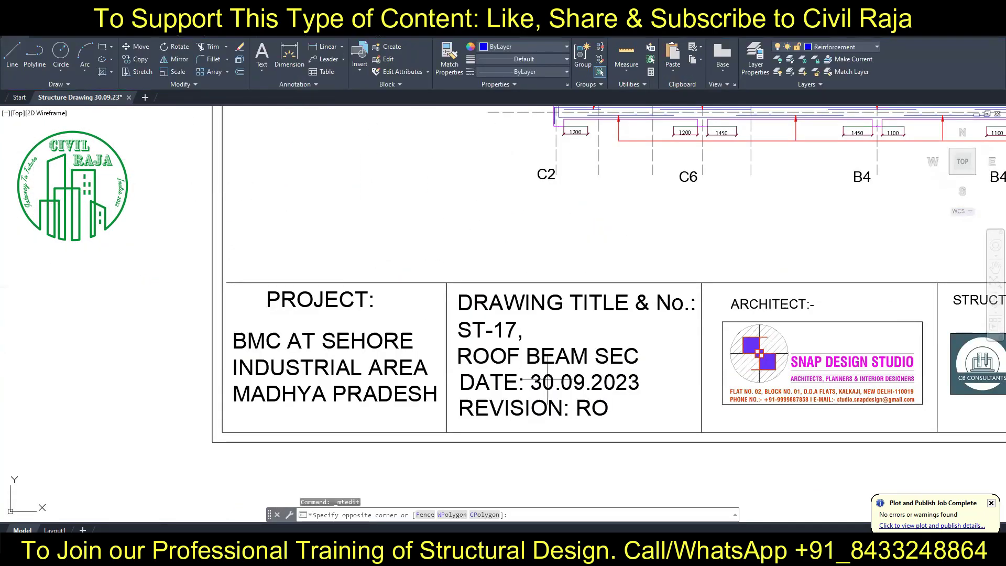
double_click(535, 384)
type("10")
Step: Save the drawing
scroll(806, 304, "down", 3)
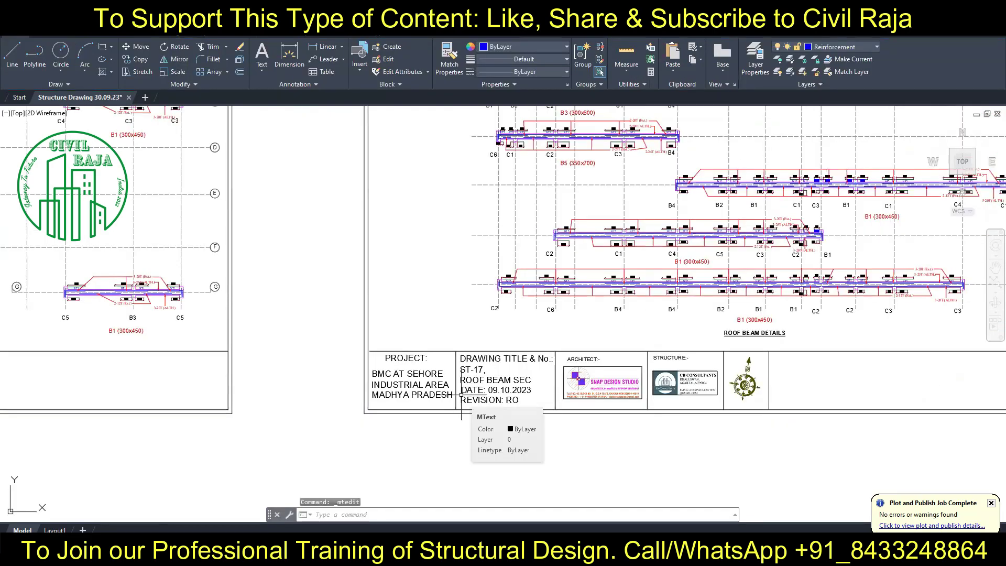
scroll(806, 304, "down", 3)
key("ctrl+s")
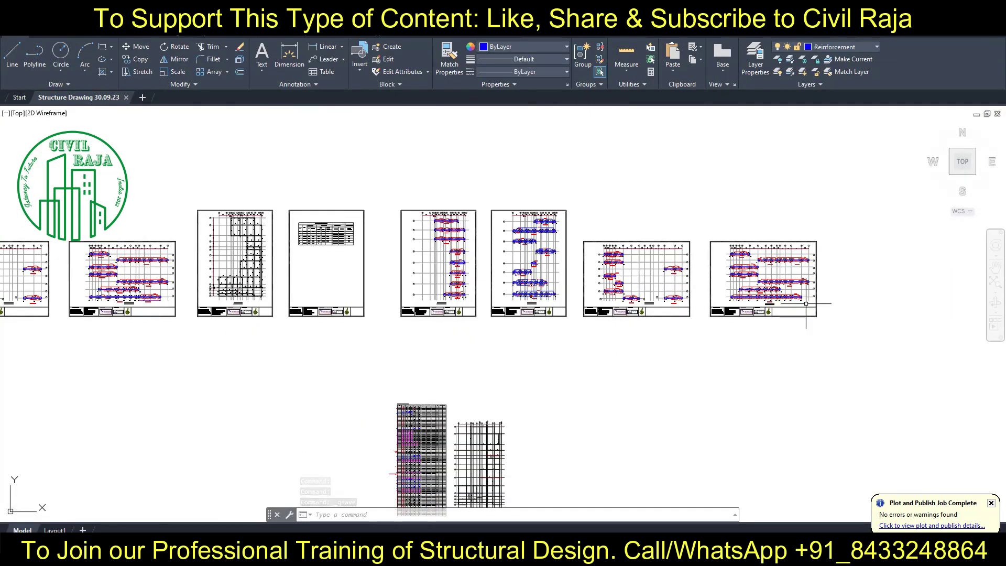